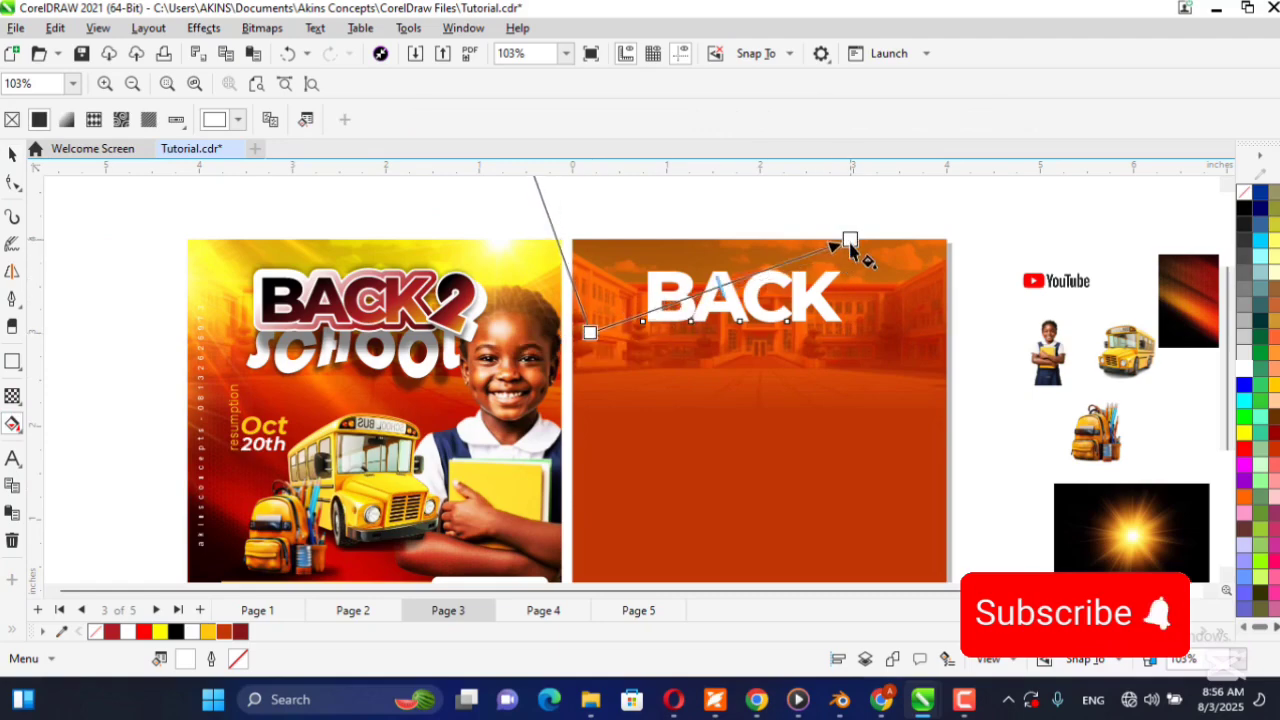
Color the gradient on the BACK text with black at the start, dark red in the middle and golden yellow at the end.
{"action": "left_click", "coordinate": [590, 332]}
{"action": "left_click", "coordinate": [177, 632]}
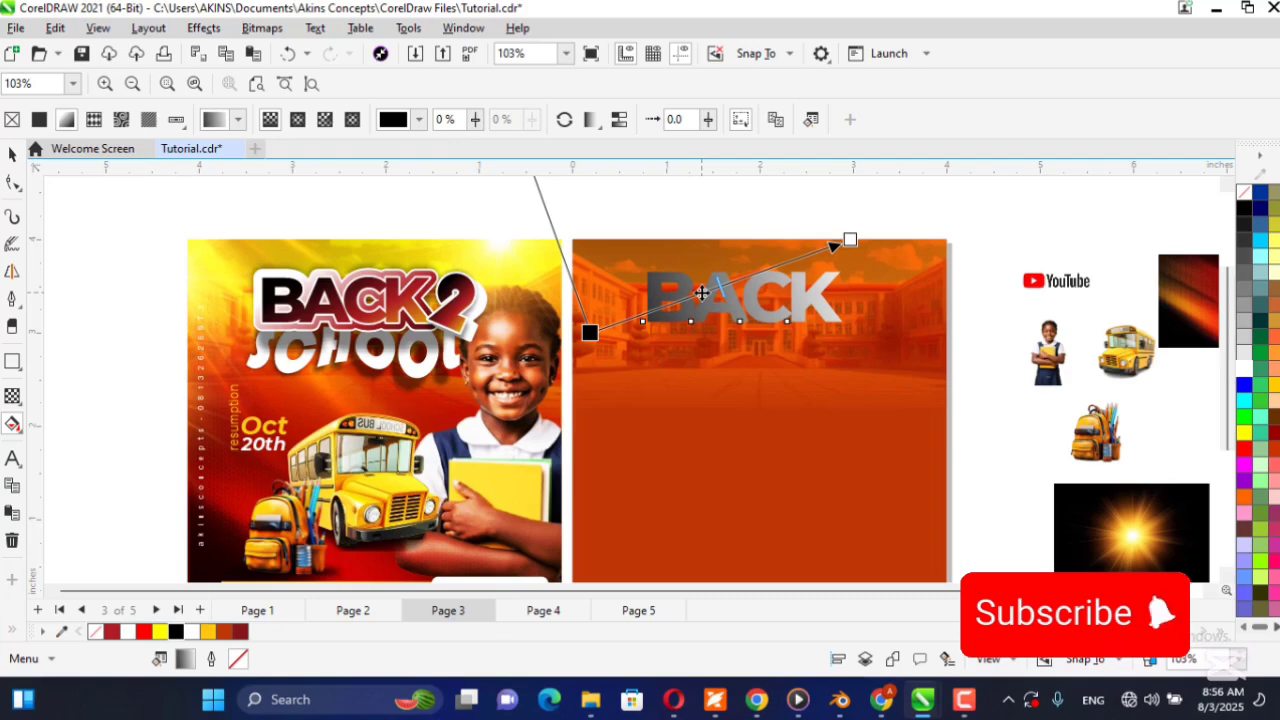
{"action": "double_click", "coordinate": [702, 293]}
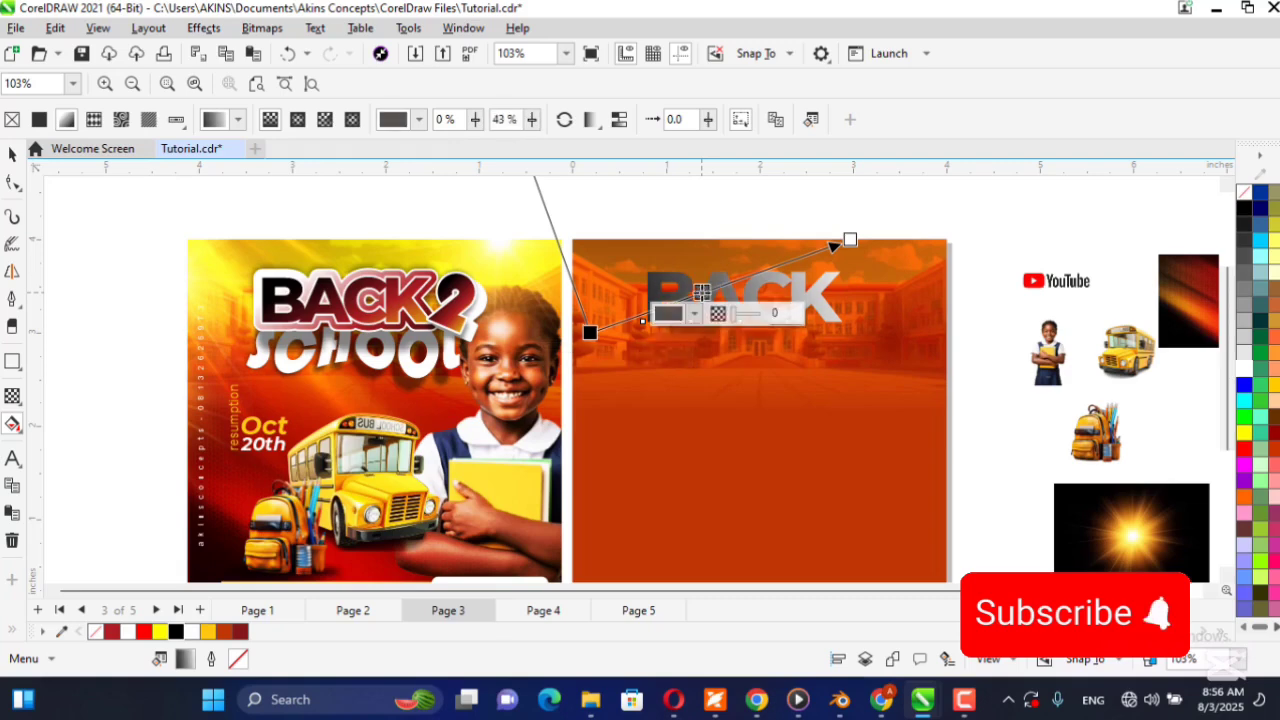
{"action": "left_click", "coordinate": [240, 631]}
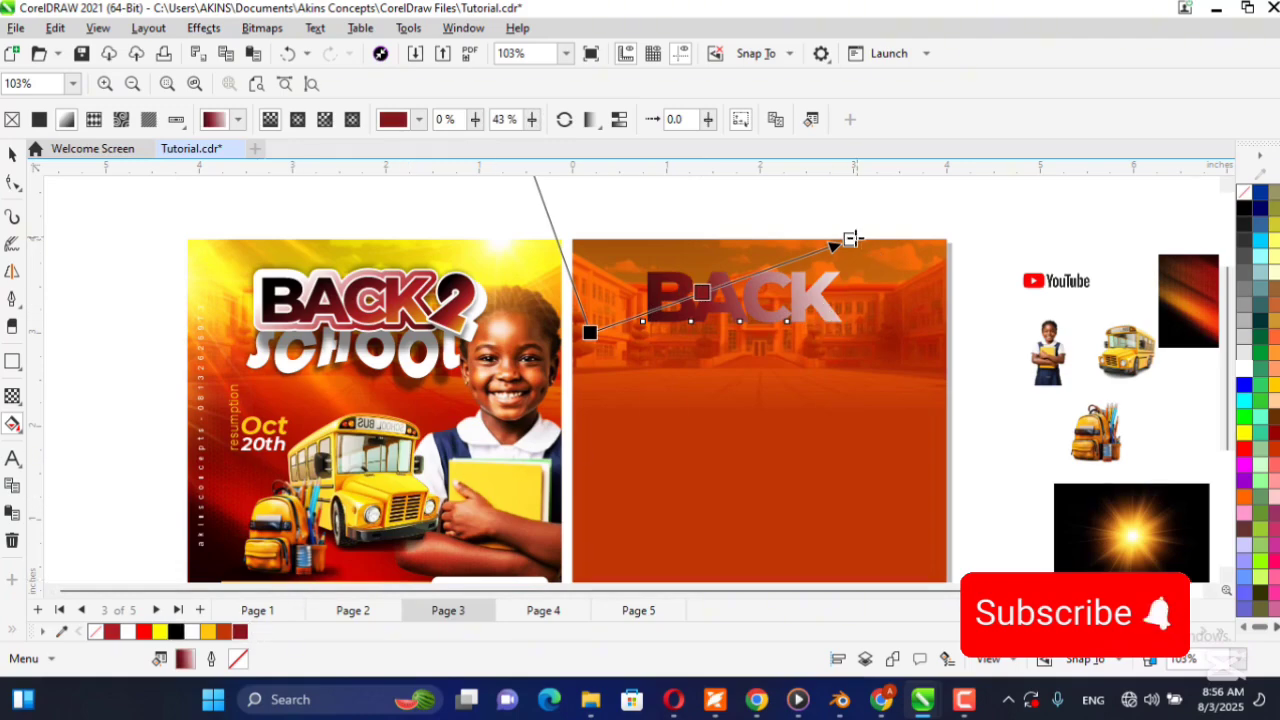
{"action": "left_click", "coordinate": [850, 239]}
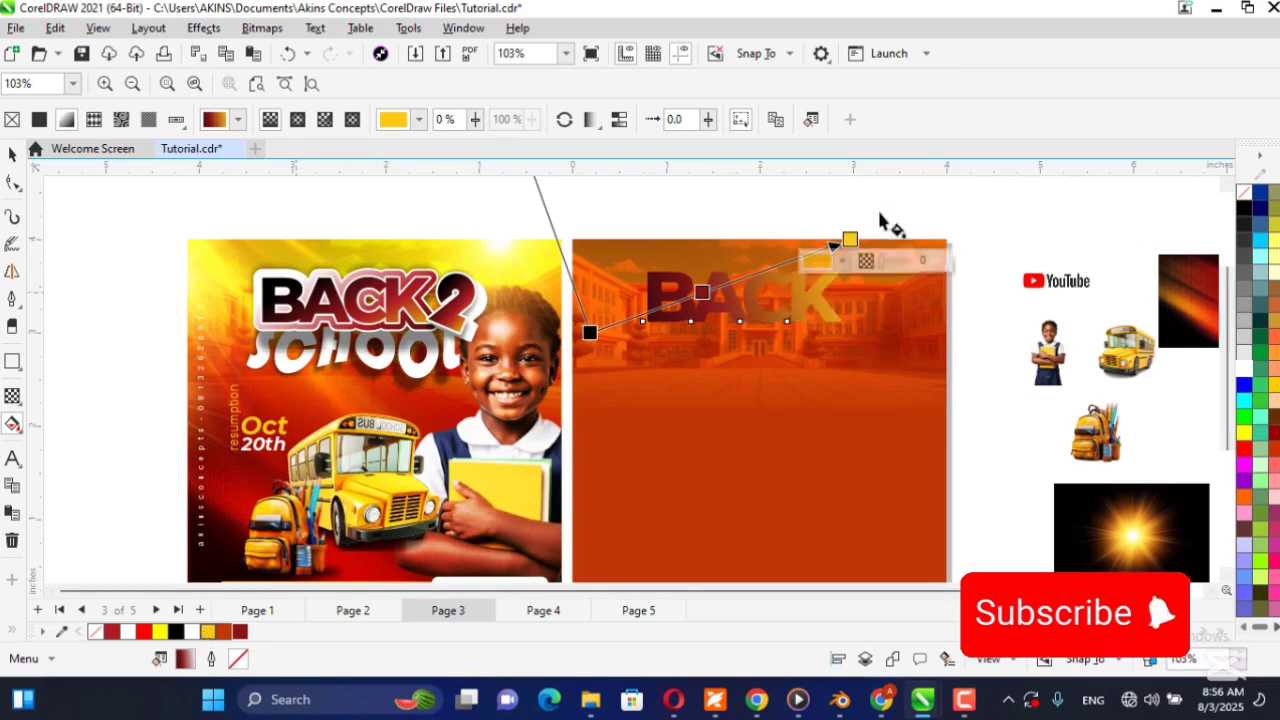
Adjust the direction of the BACK gradient by repositioning its golden yellow end and its black start slightly.
{"action": "left_click_drag", "start_coordinate": [863, 241], "coordinate": [849, 257]}
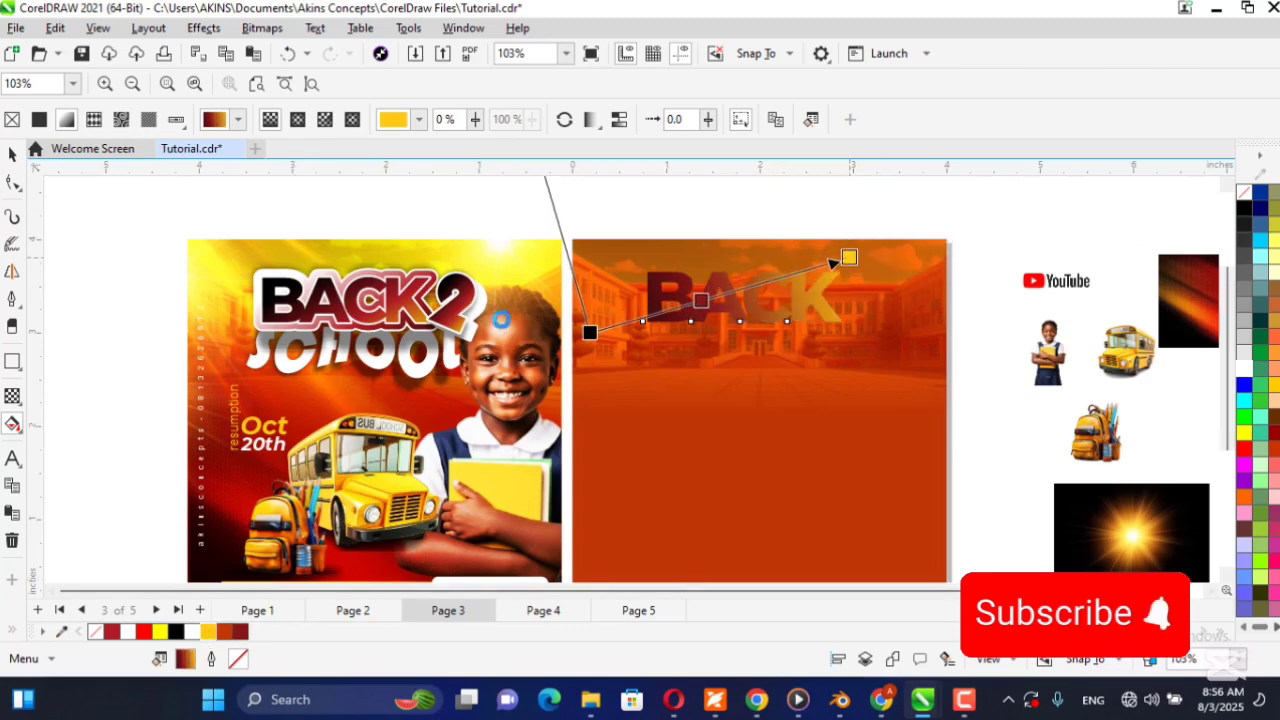
{"action": "left_click_drag", "start_coordinate": [589, 336], "coordinate": [580, 330]}
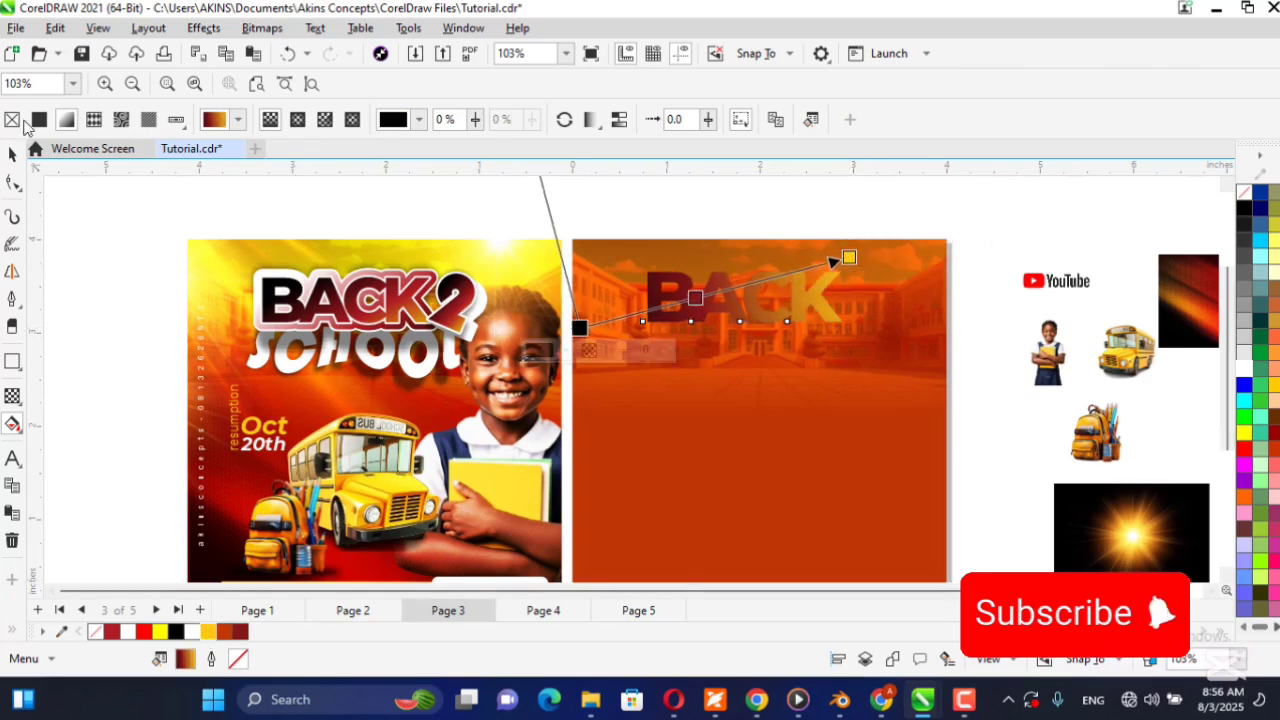
{"action": "left_click", "coordinate": [12, 155]}
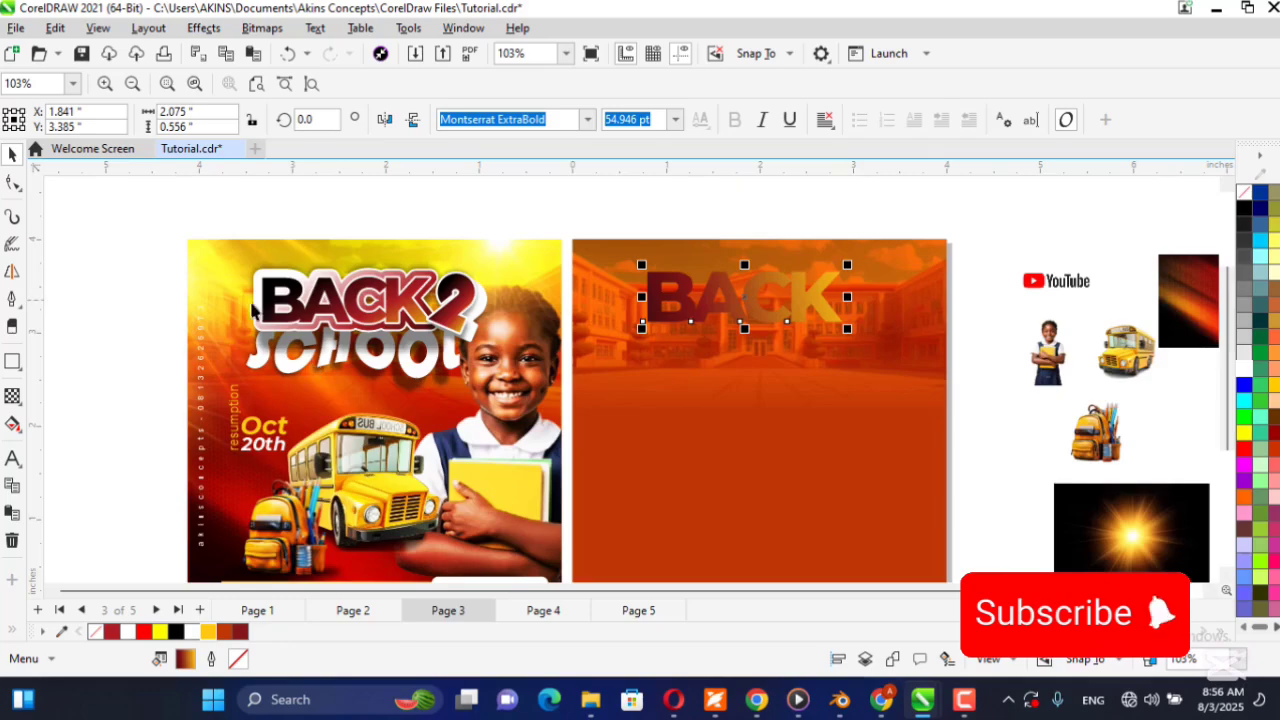
Move the contour shape behind BACK in the finished reference flyer downward to reveal it, and undo the move.
{"action": "scroll", "coordinate": [257, 303], "scroll_direction": "up", "scroll_amount": 4}
{"action": "scroll", "coordinate": [367, 272], "scroll_direction": "down", "scroll_amount": 4}
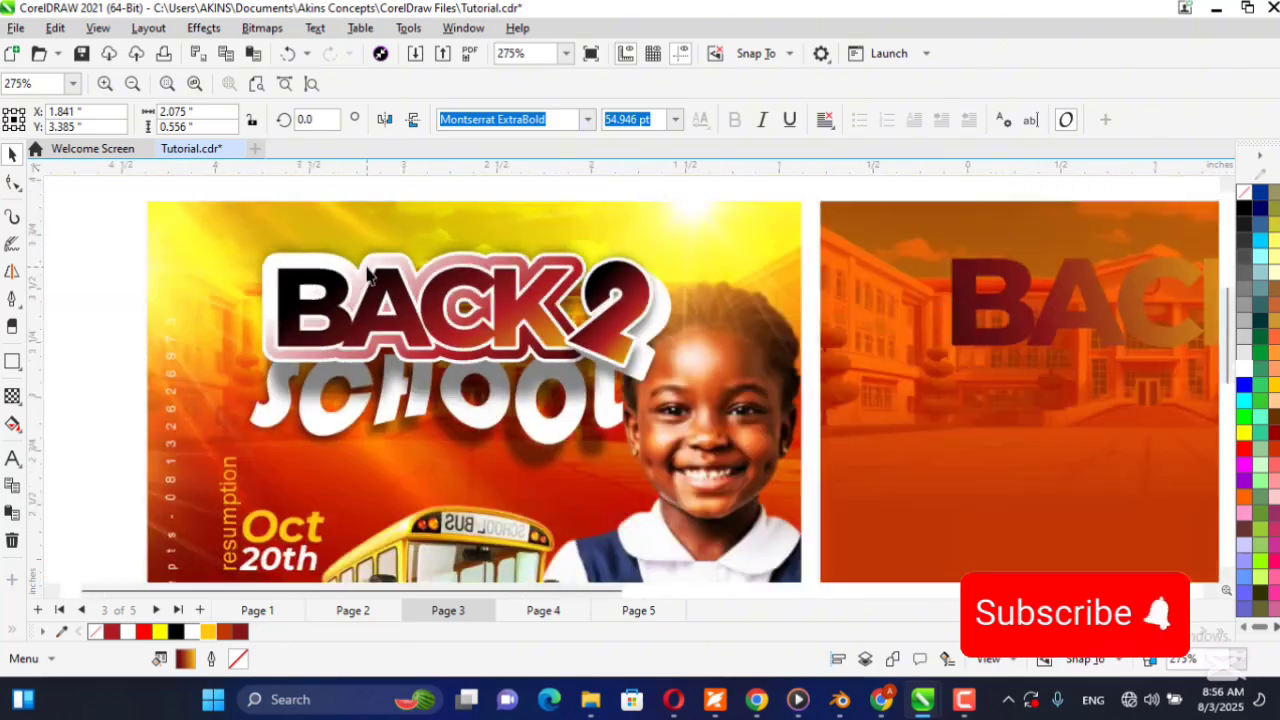
{"action": "left_click_drag", "start_coordinate": [347, 262], "coordinate": [349, 333]}
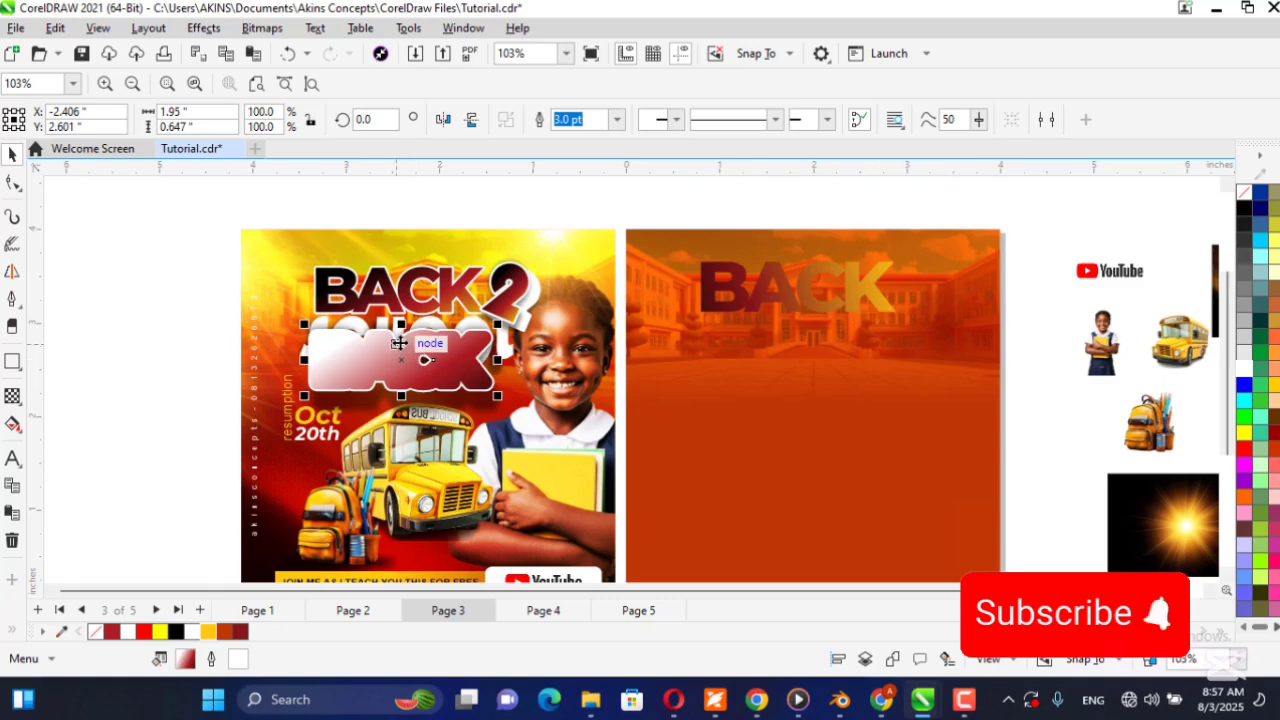
{"action": "key", "text": "ctrl+z"}
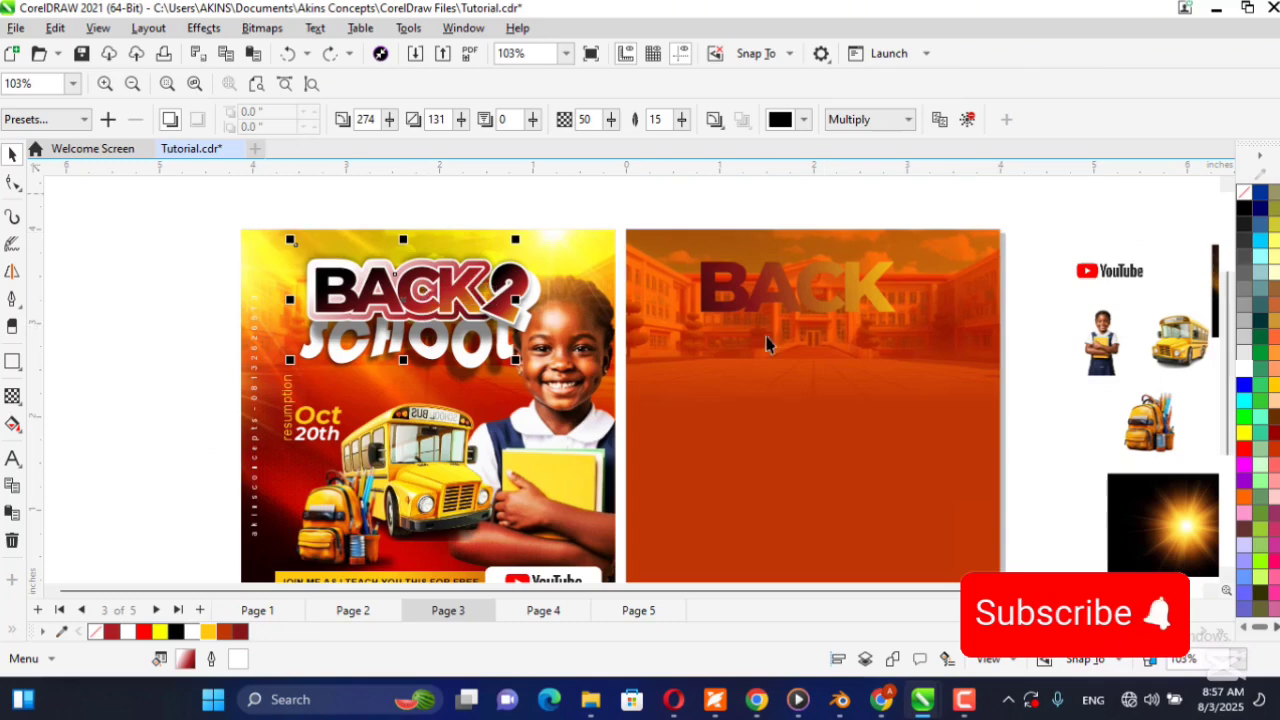
Apply a one-step outside contour with a 0.086-inch offset to the gradient BACK text.
{"action": "left_click", "coordinate": [716, 300]}
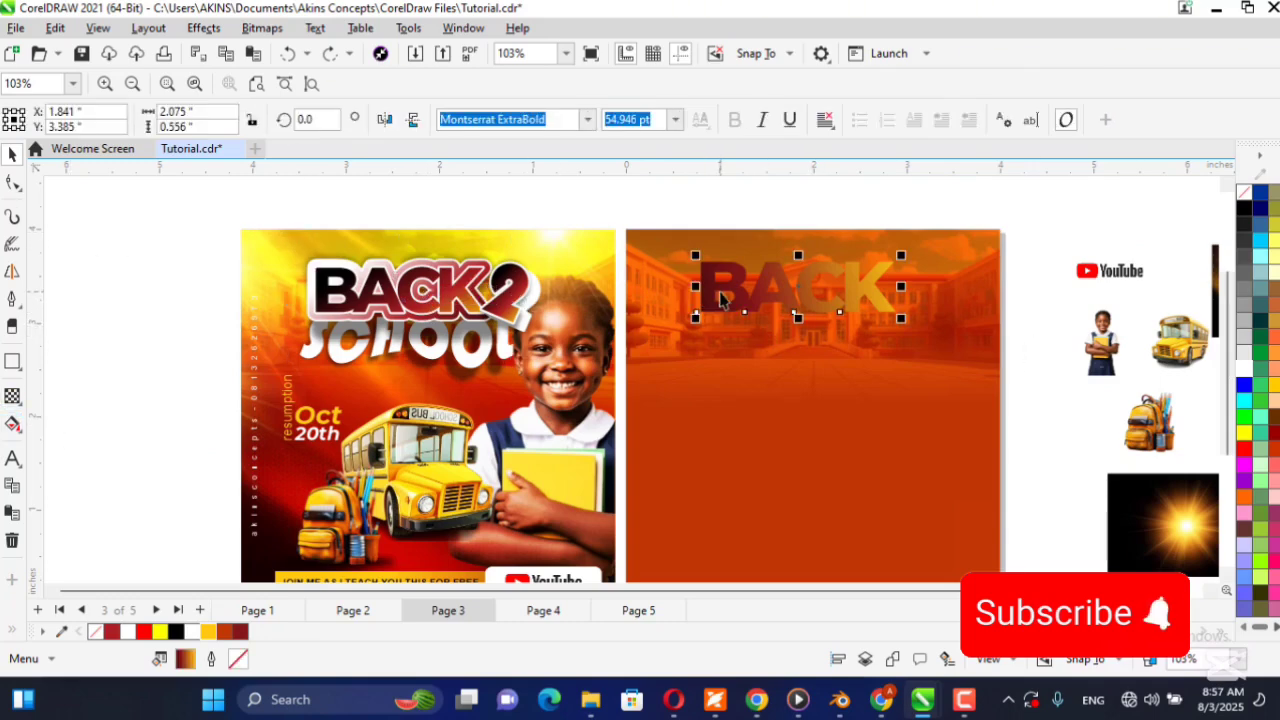
{"action": "left_click", "coordinate": [13, 398]}
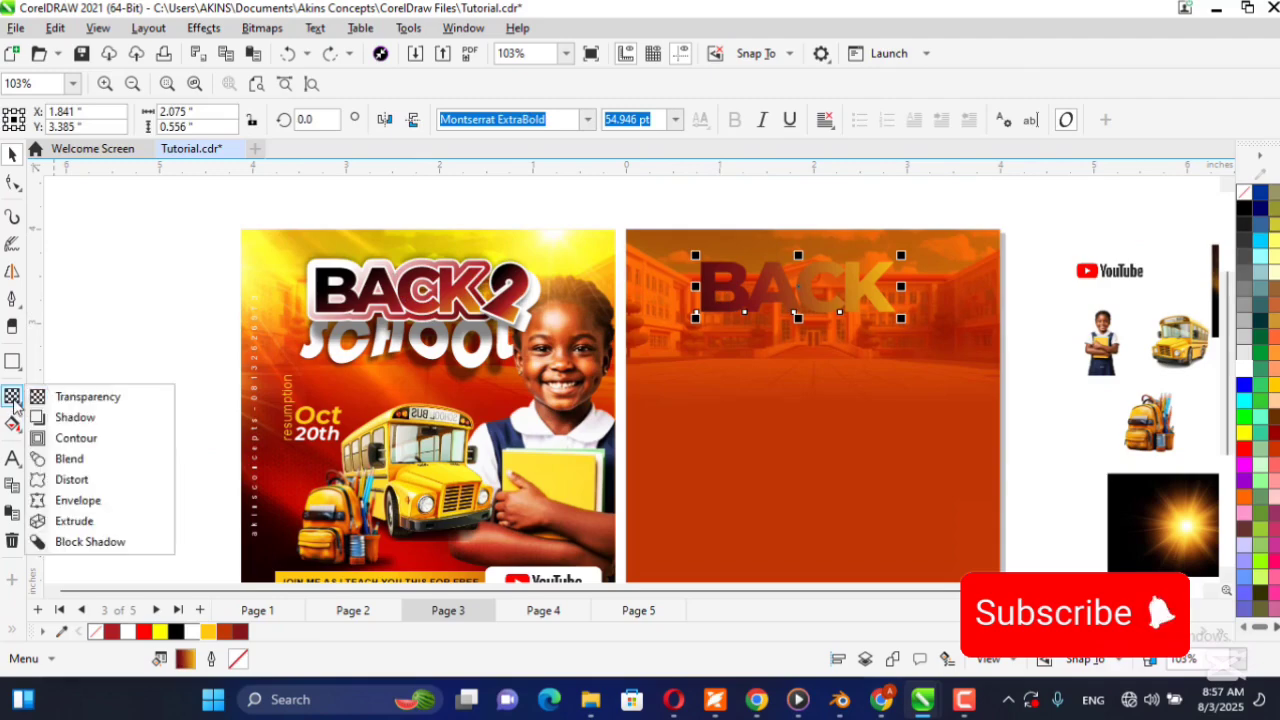
{"action": "left_click", "coordinate": [100, 440]}
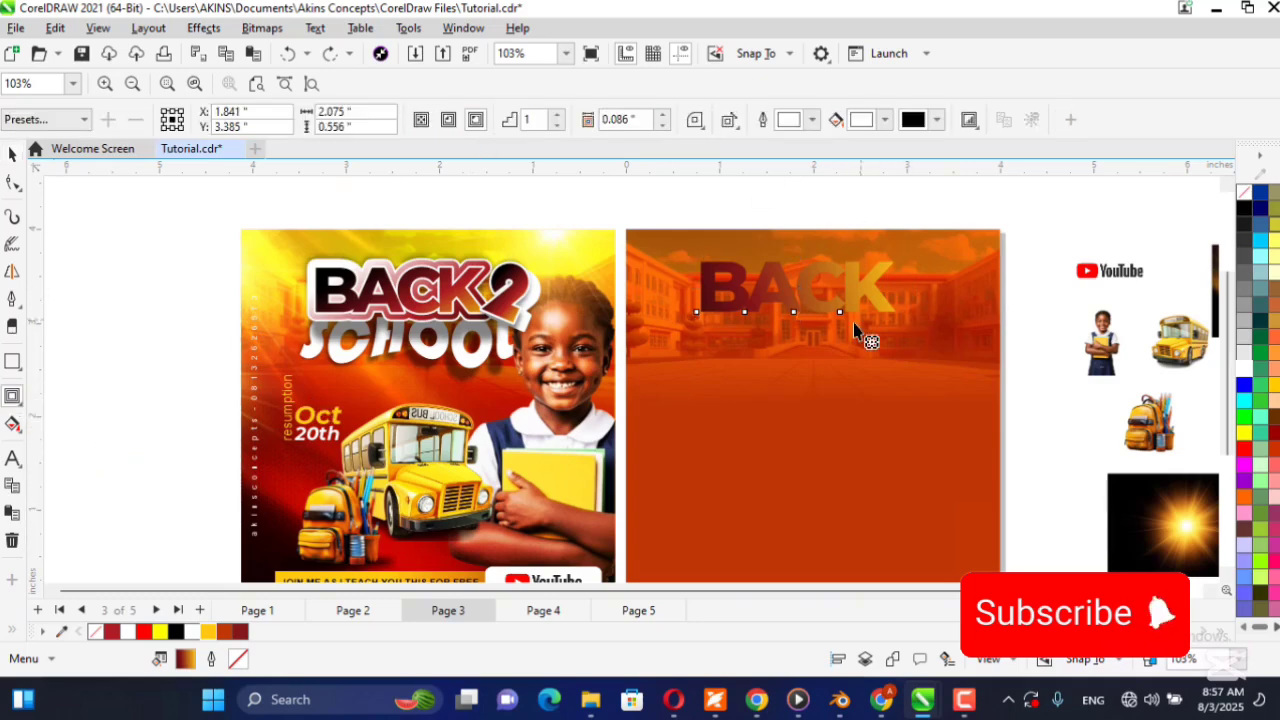
{"action": "left_click", "coordinate": [476, 120]}
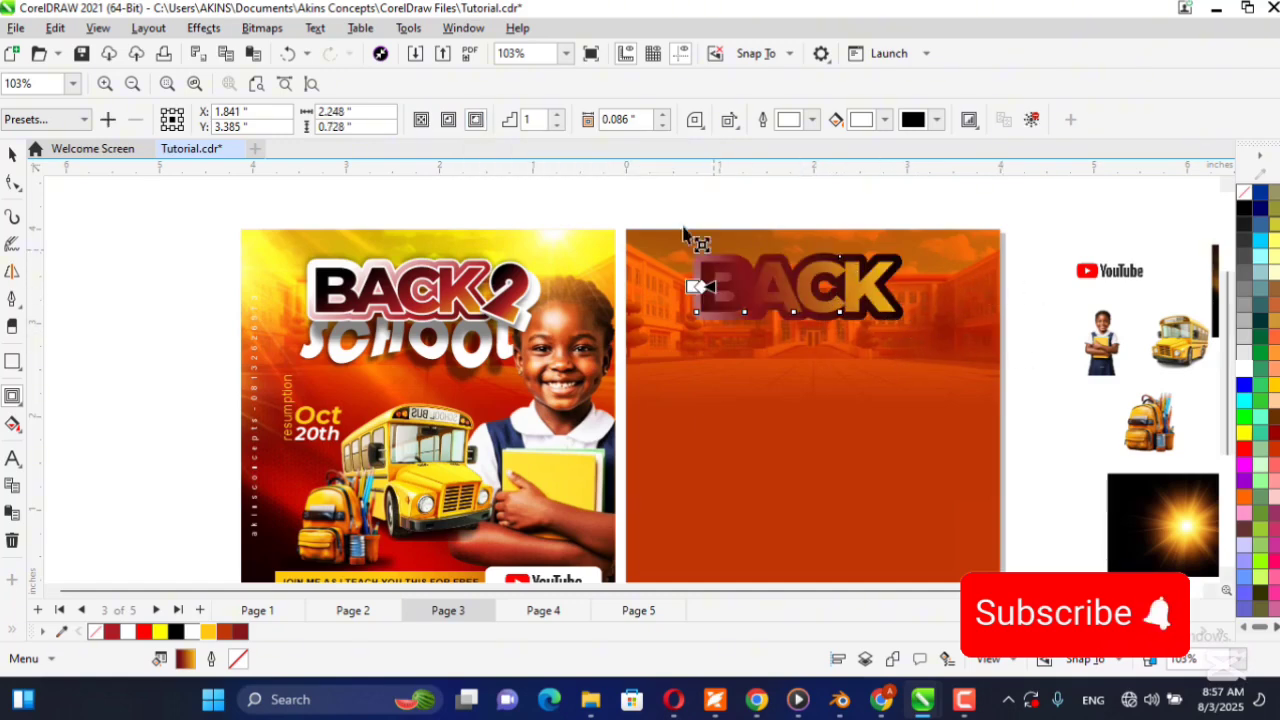
{"action": "left_click", "coordinate": [662, 115]}
{"action": "left_click", "coordinate": [662, 124]}
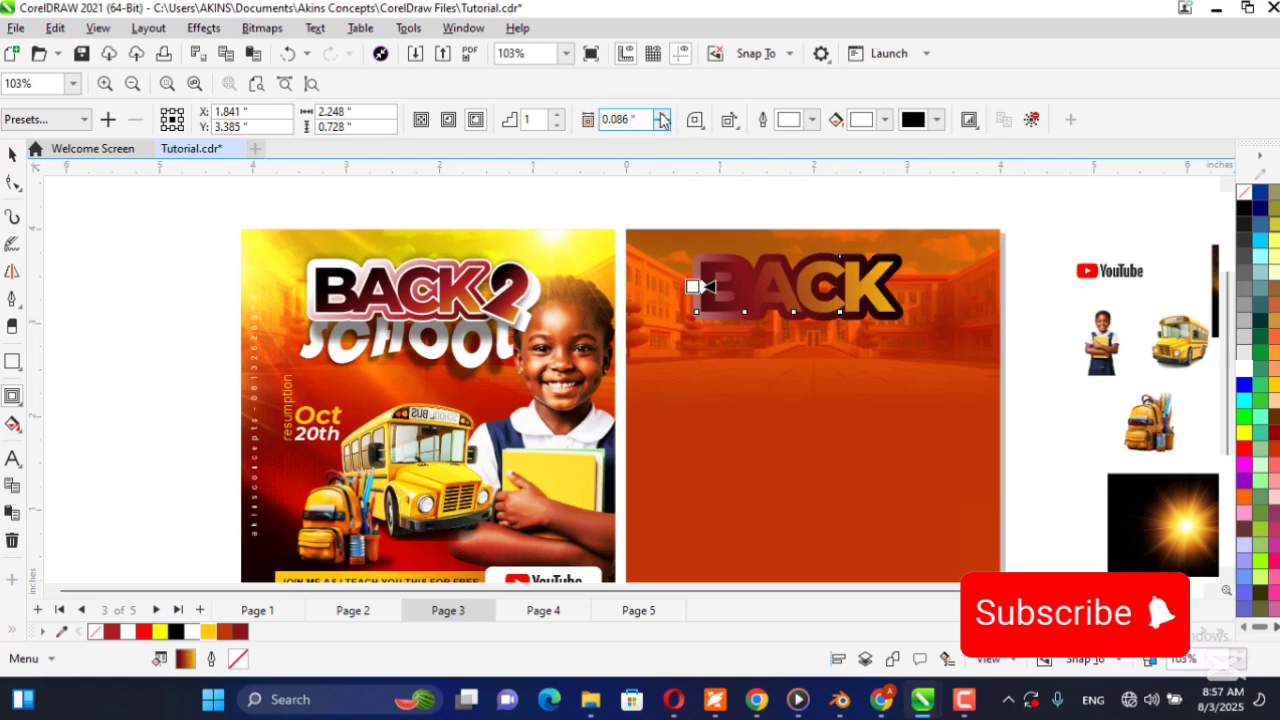
Set the outline color of the contoured BACK text to white.
{"action": "left_click", "coordinate": [12, 155]}
{"action": "scroll", "coordinate": [882, 288], "scroll_direction": "up", "scroll_amount": 5}
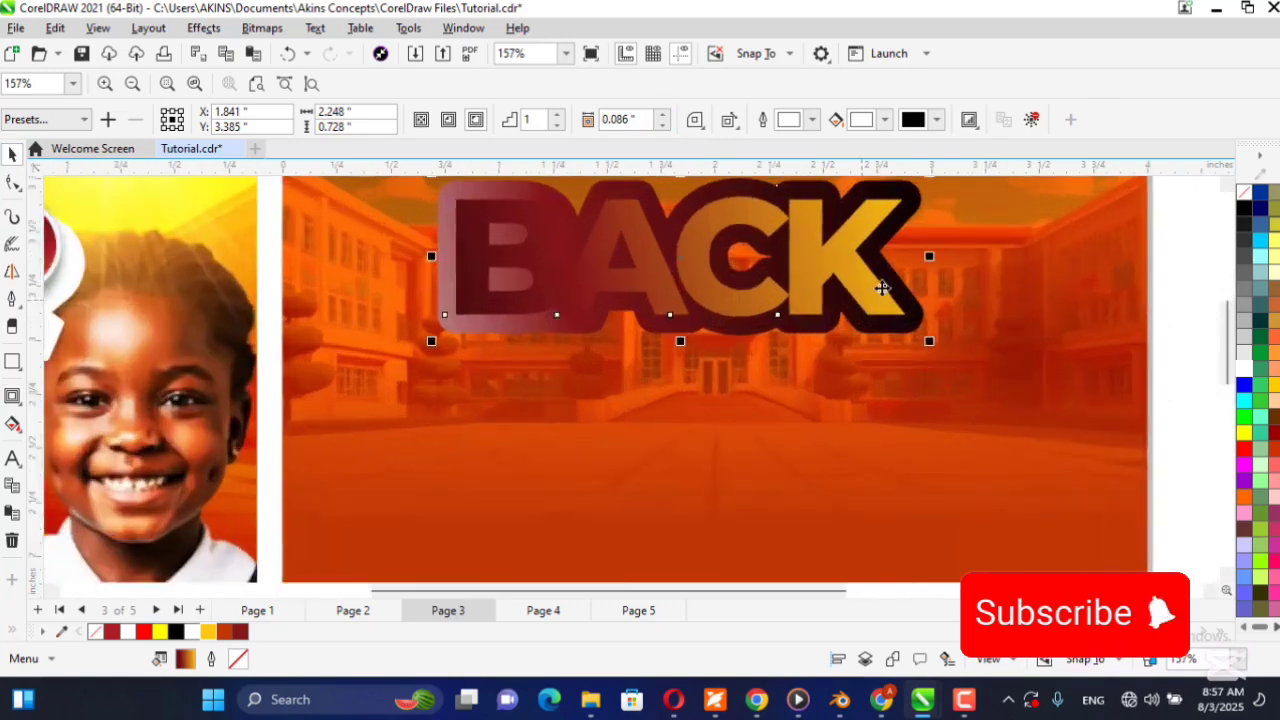
{"action": "scroll", "coordinate": [870, 286], "scroll_direction": "up", "scroll_amount": 4}
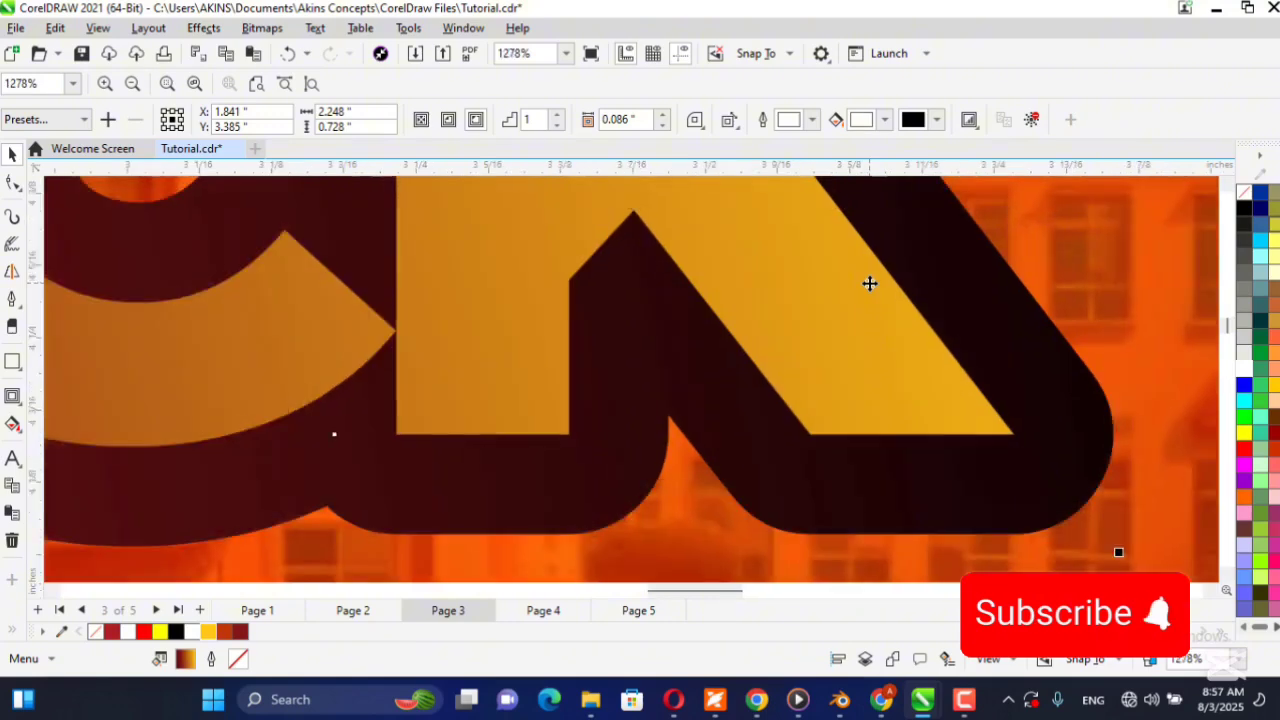
{"action": "scroll", "coordinate": [870, 283], "scroll_direction": "down", "scroll_amount": 6}
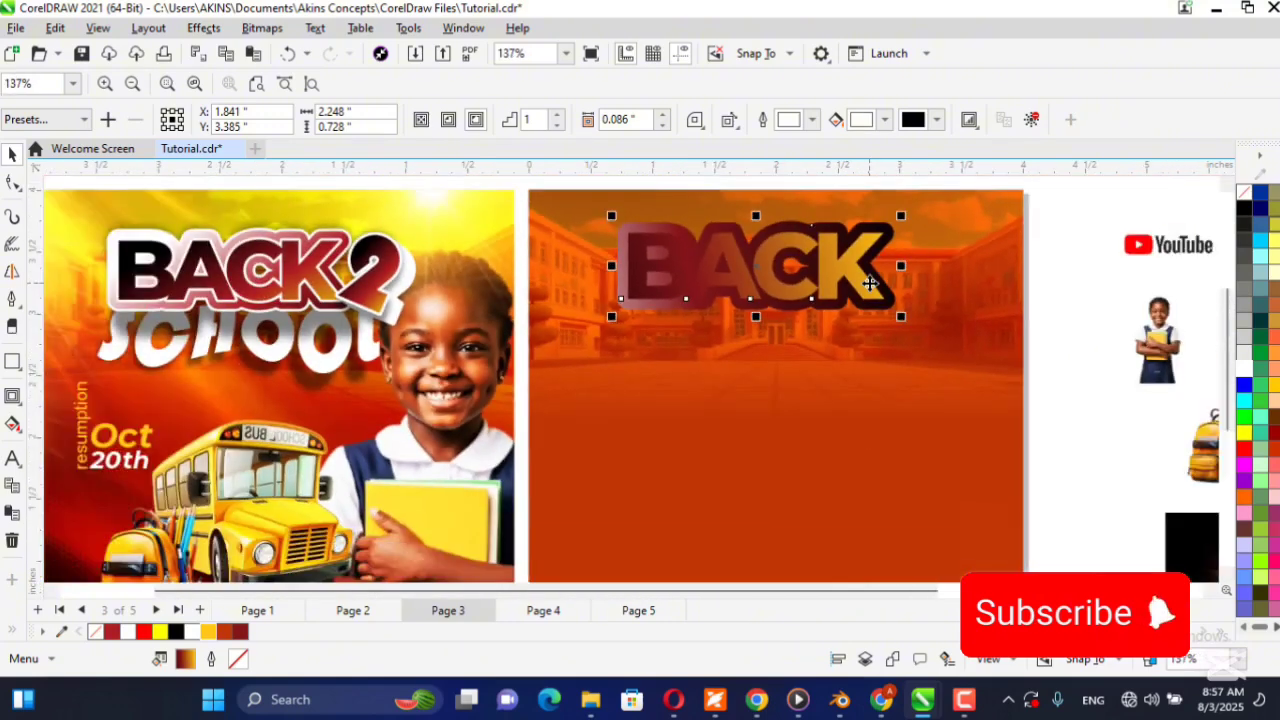
{"action": "right_click", "coordinate": [1249, 368]}
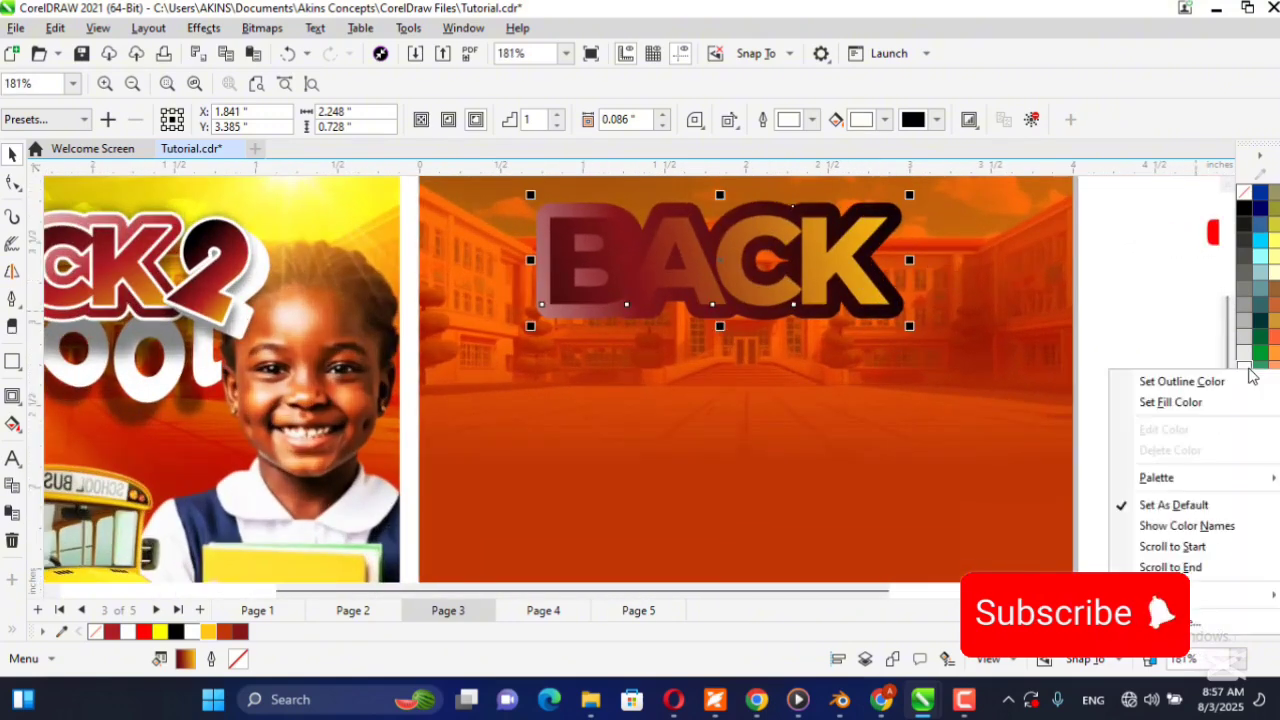
{"action": "left_click", "coordinate": [1180, 382]}
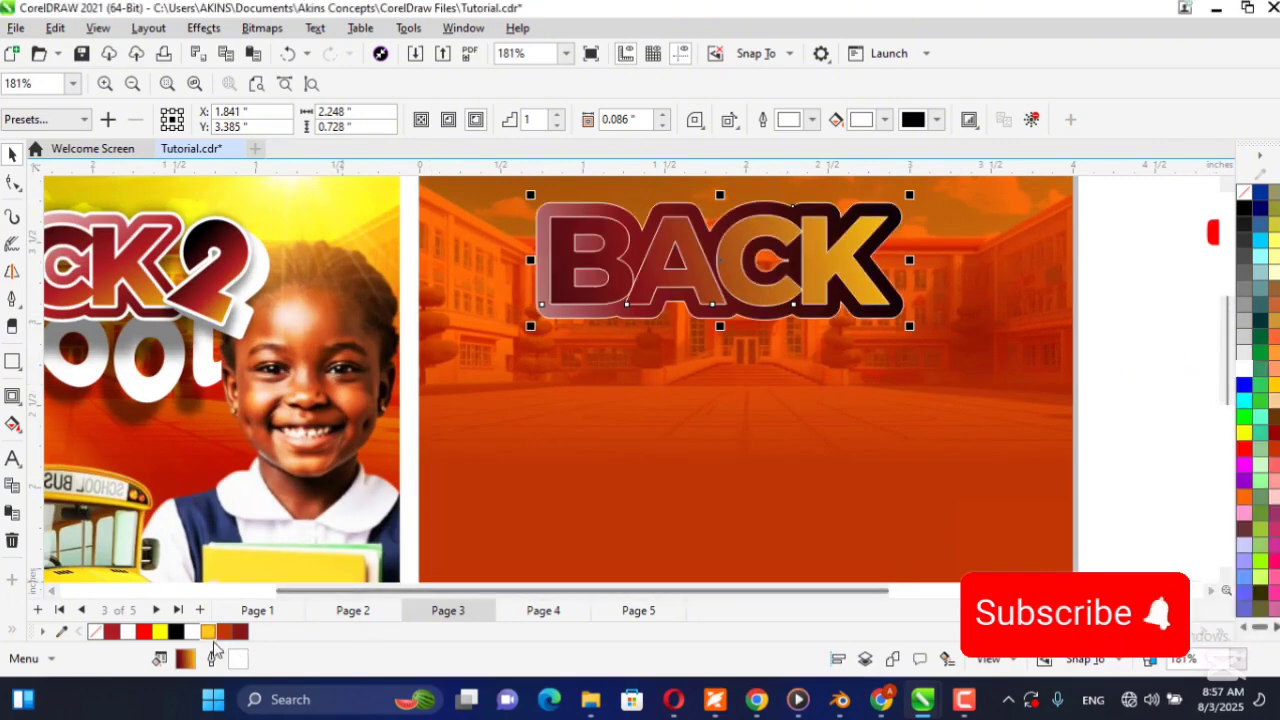
Make the white outline of the BACK text thicker, scaling with the object and placed behind the fill.
{"action": "scroll", "coordinate": [610, 270], "scroll_direction": "up", "scroll_amount": 8}
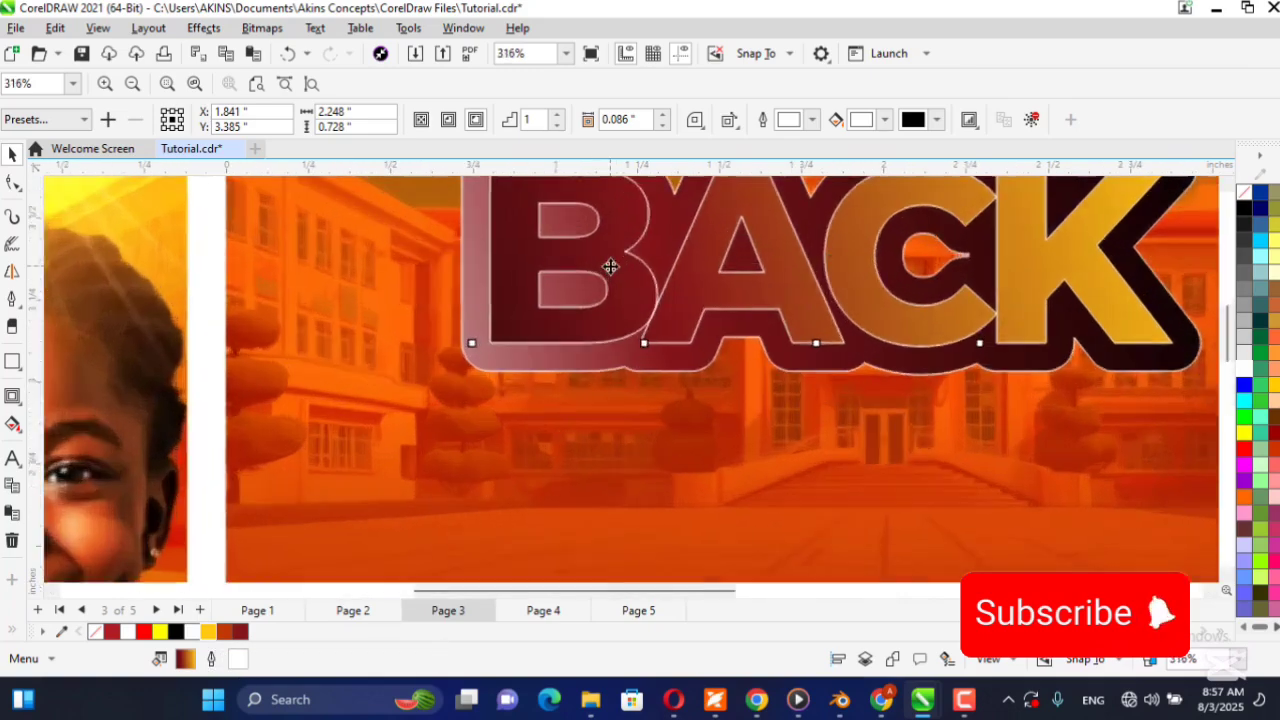
{"action": "scroll", "coordinate": [608, 263], "scroll_direction": "down", "scroll_amount": 5}
{"action": "scroll", "coordinate": [503, 334], "scroll_direction": "up", "scroll_amount": 2}
{"action": "scroll", "coordinate": [503, 334], "scroll_direction": "down", "scroll_amount": 2}
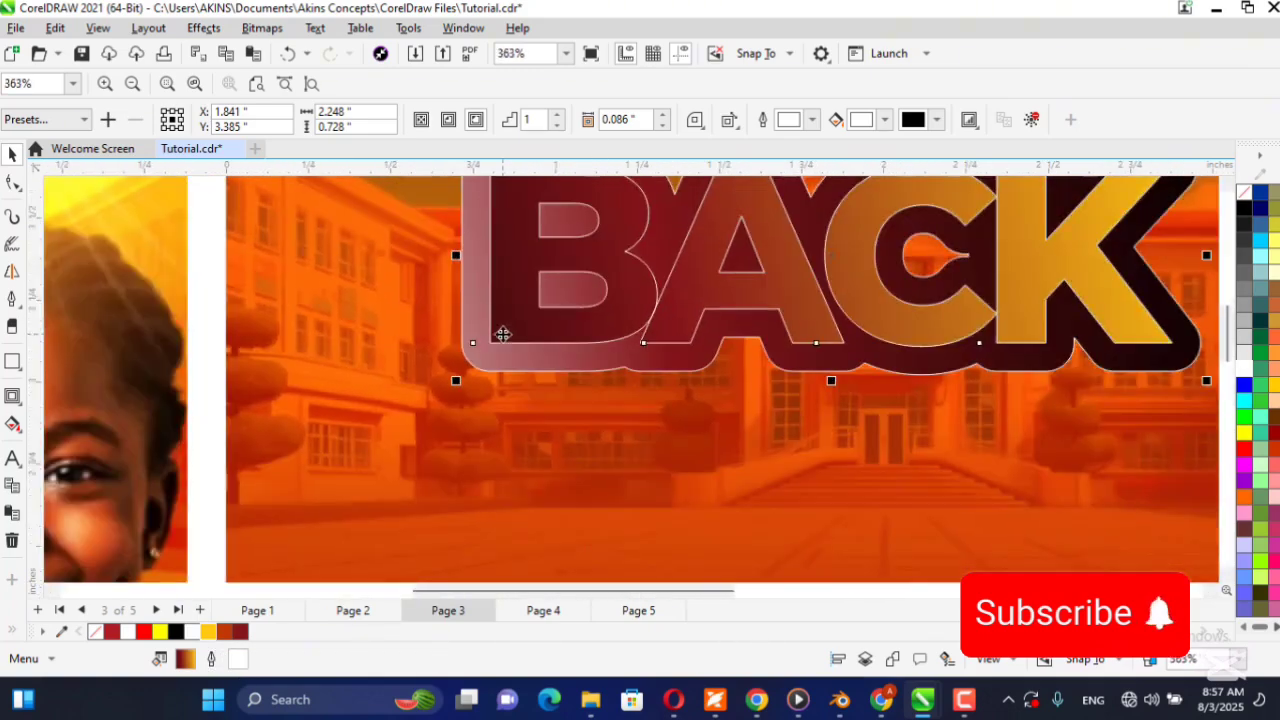
{"action": "double_click", "coordinate": [238, 659]}
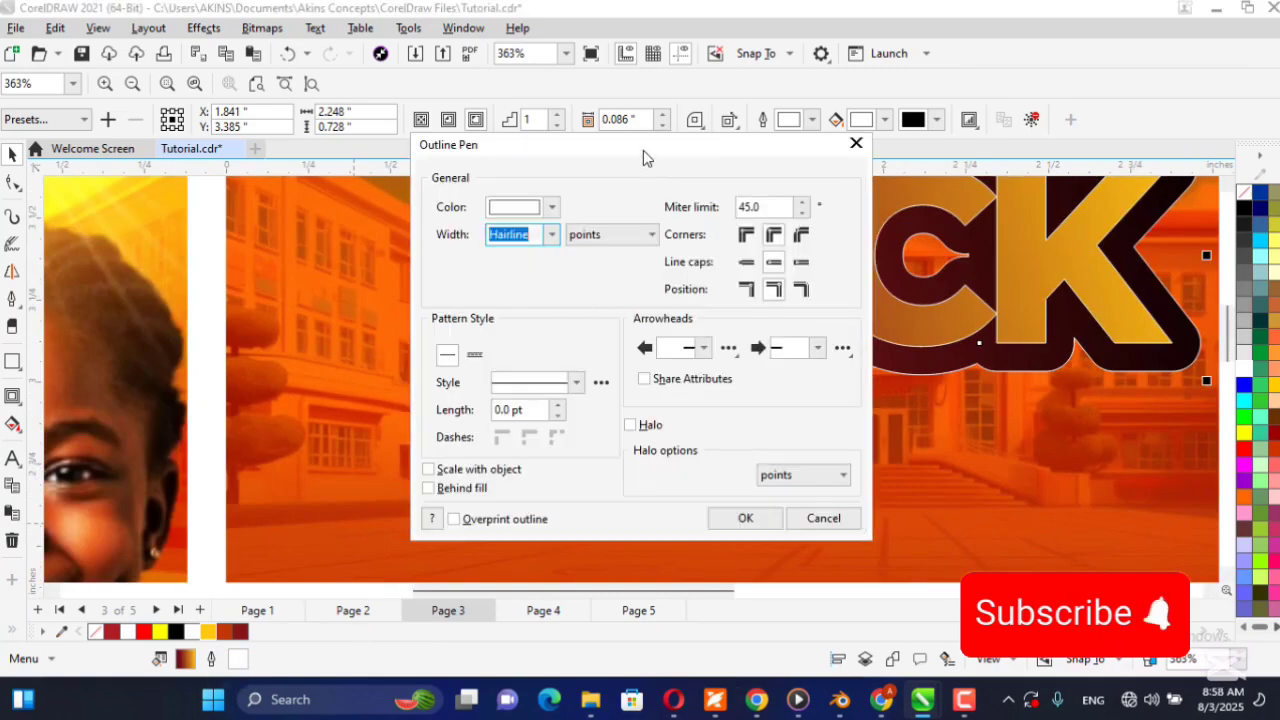
{"action": "left_click_drag", "start_coordinate": [637, 150], "coordinate": [344, 140]}
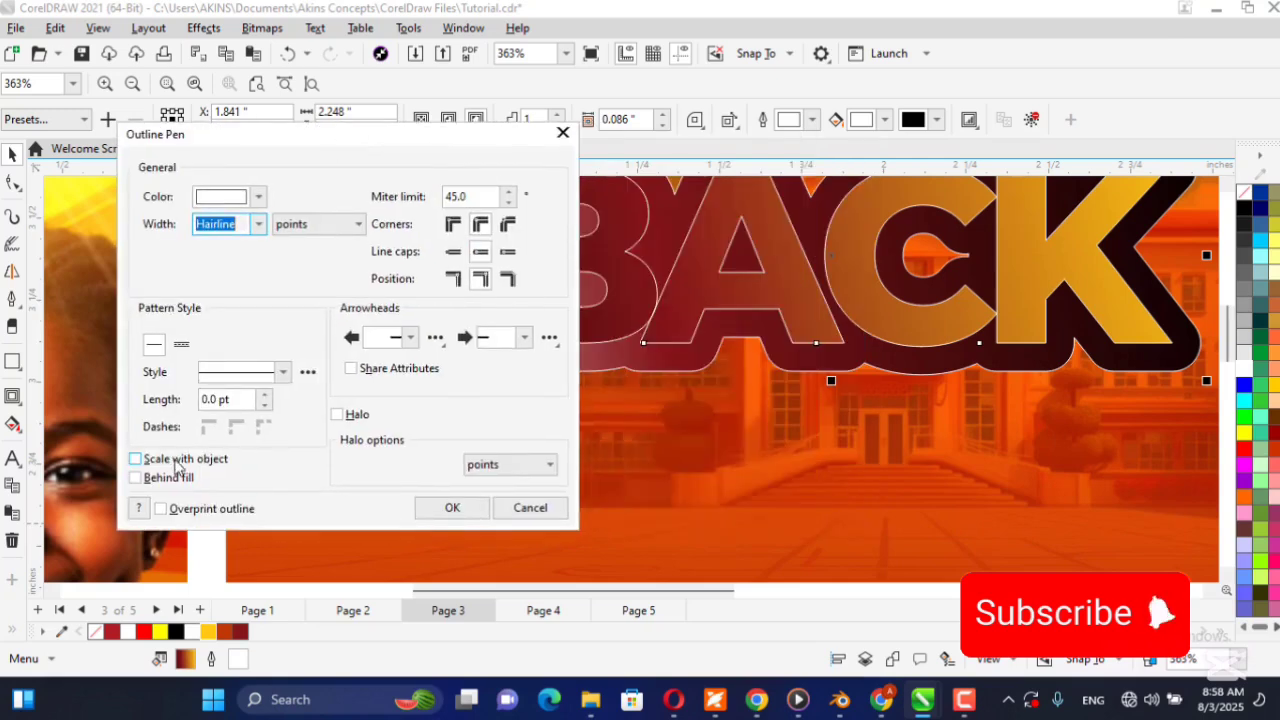
{"action": "left_click", "coordinate": [220, 462]}
{"action": "left_click", "coordinate": [184, 479]}
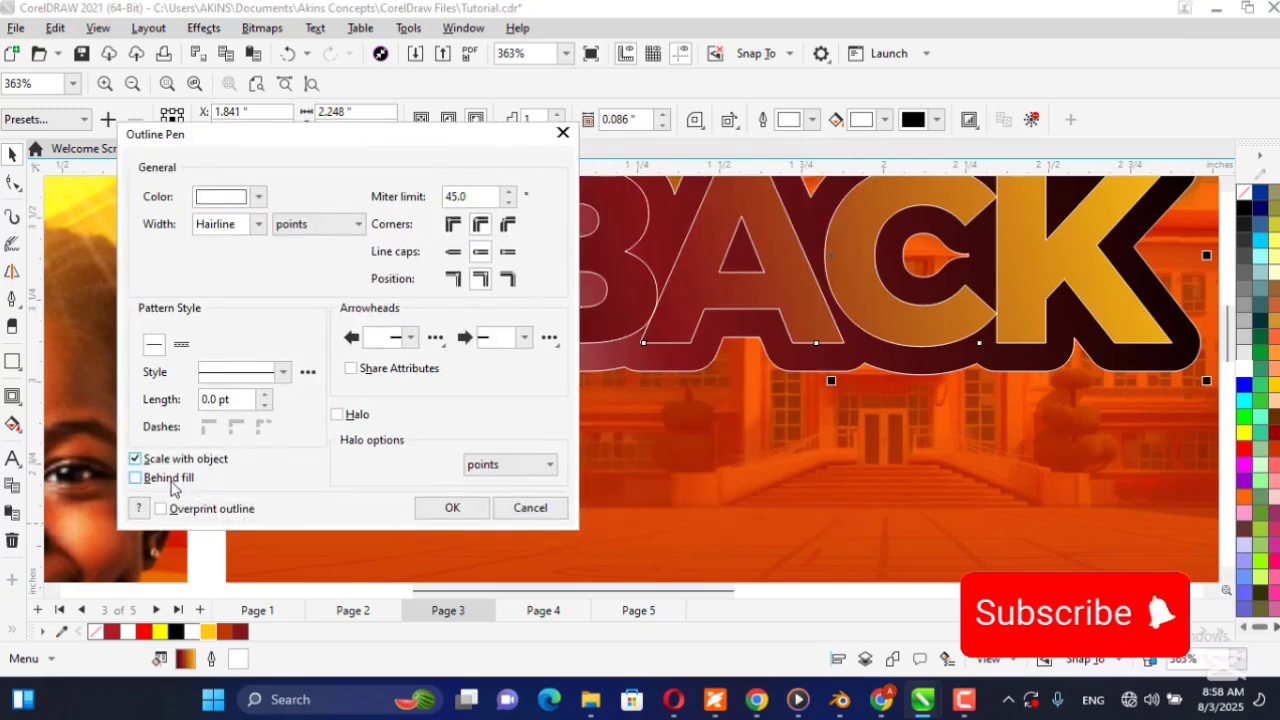
{"action": "left_click", "coordinate": [258, 224]}
{"action": "left_click", "coordinate": [236, 343]}
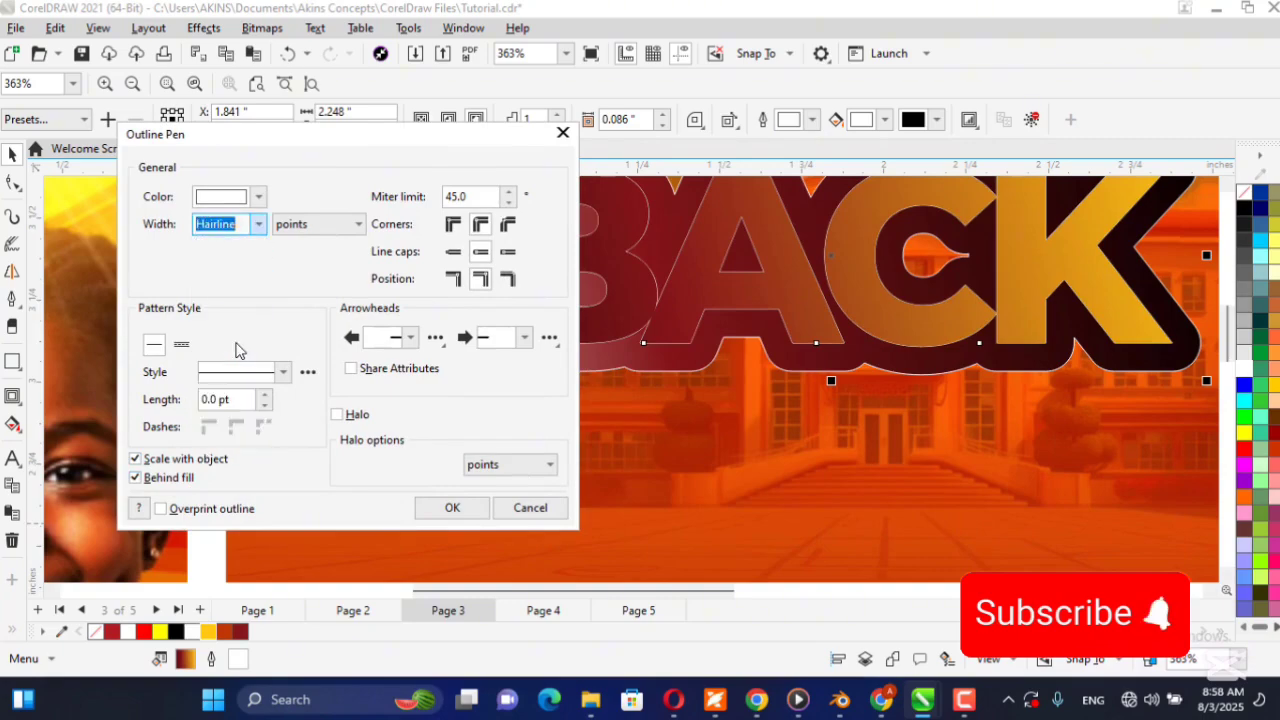
{"action": "left_click", "coordinate": [452, 507]}
{"action": "scroll", "coordinate": [463, 397], "scroll_direction": "down", "scroll_amount": 6}
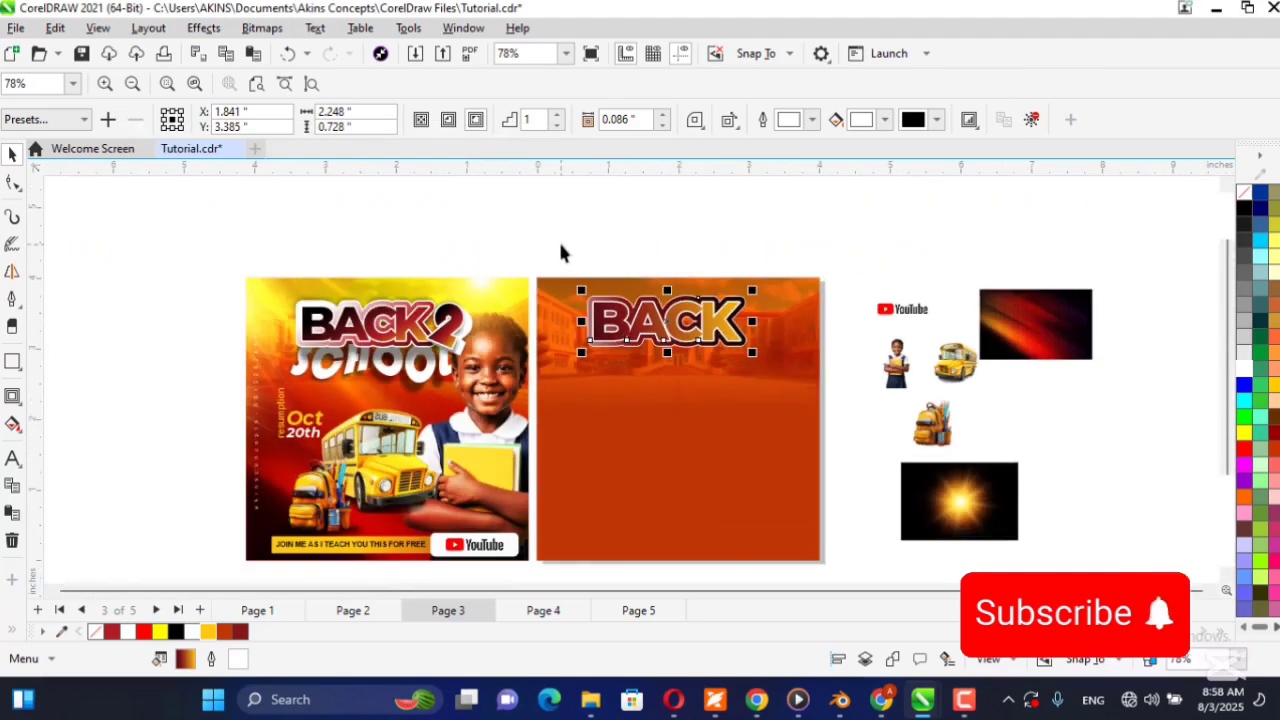
{"action": "left_click", "coordinate": [558, 262]}
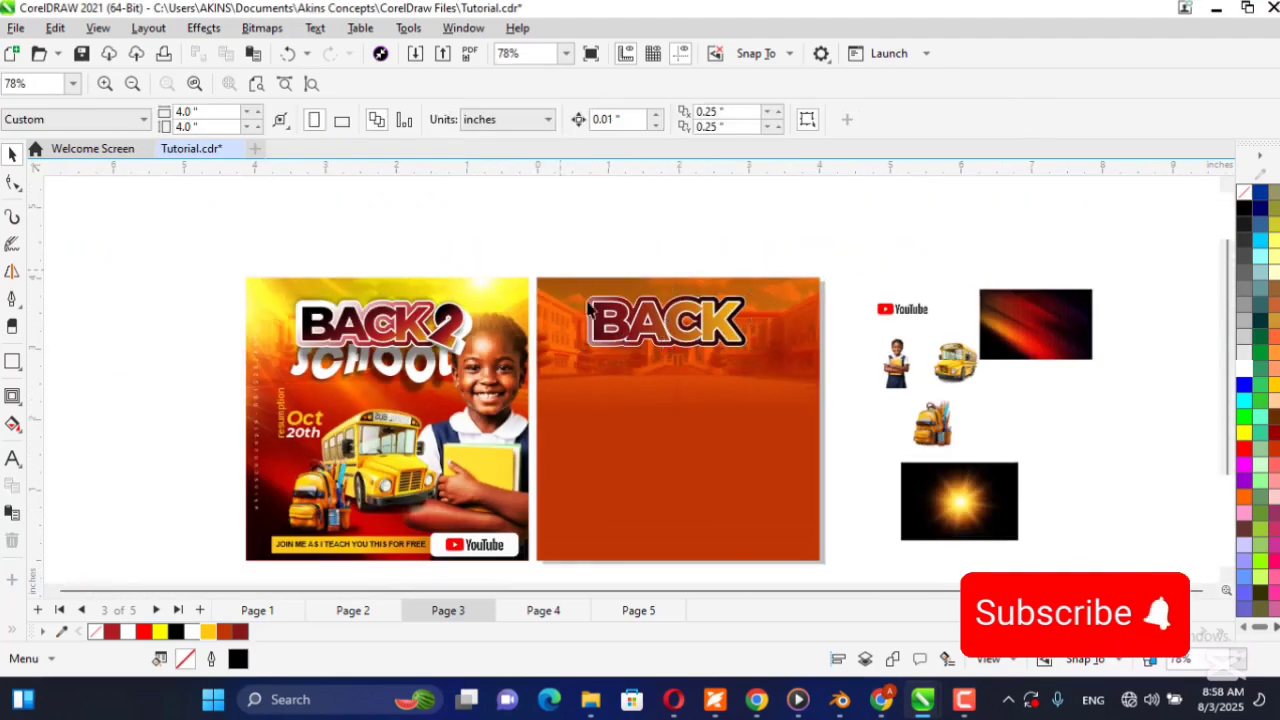
Increase the contour offset of the BACK text to 0.116 inches and deselect it.
{"action": "scroll", "coordinate": [557, 275], "scroll_direction": "up", "scroll_amount": 4}
{"action": "scroll", "coordinate": [455, 365], "scroll_direction": "up", "scroll_amount": 1}
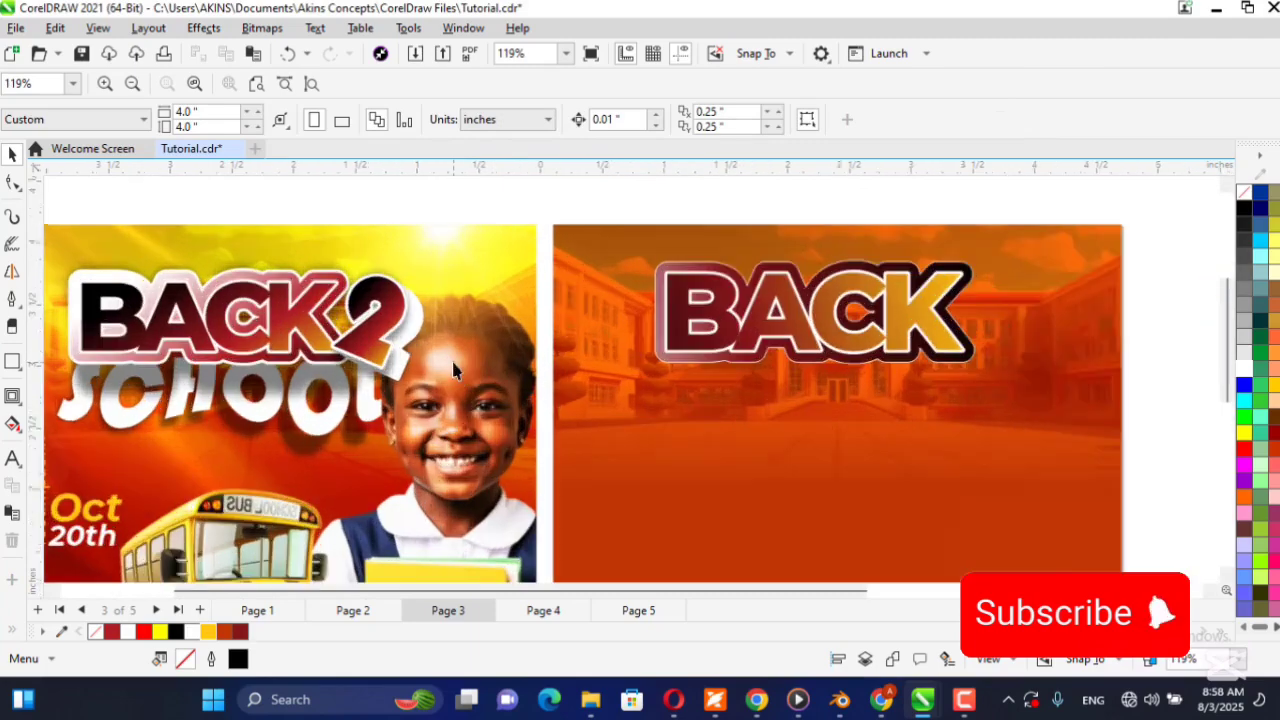
{"action": "left_click", "coordinate": [692, 268]}
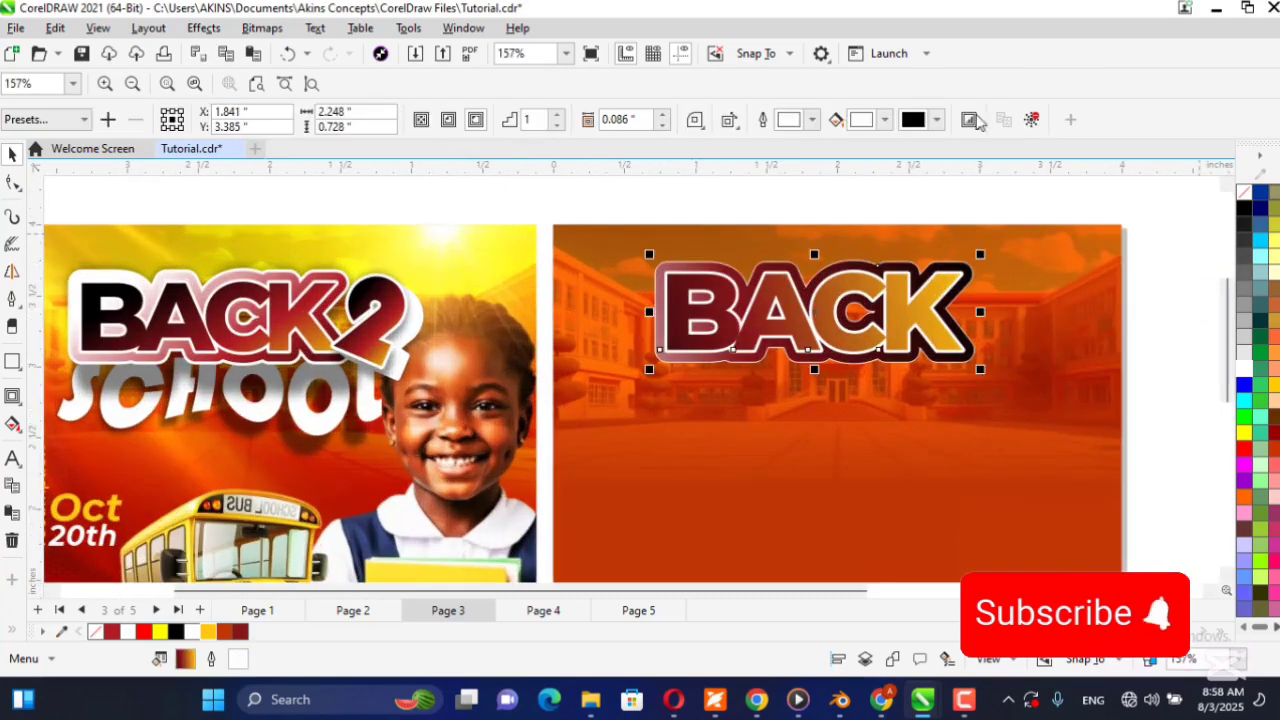
{"action": "left_click", "coordinate": [663, 114]}
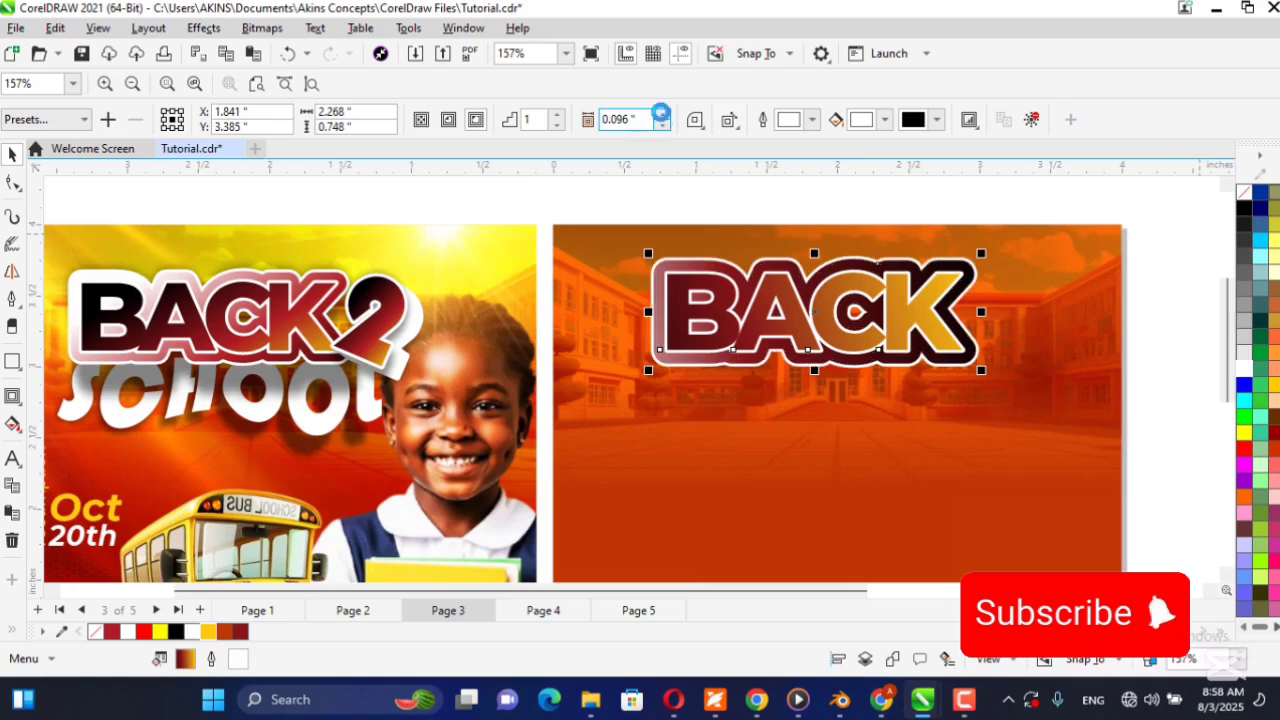
{"action": "left_click", "coordinate": [662, 115]}
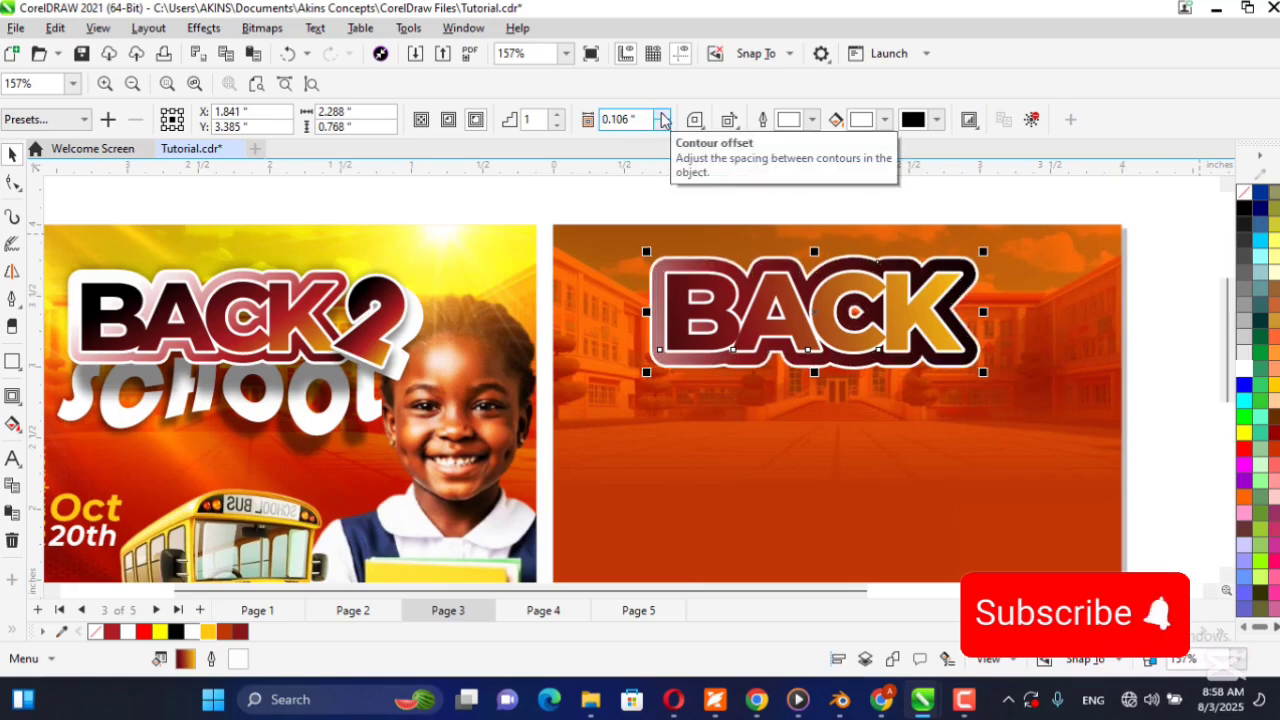
{"action": "left_click", "coordinate": [662, 115]}
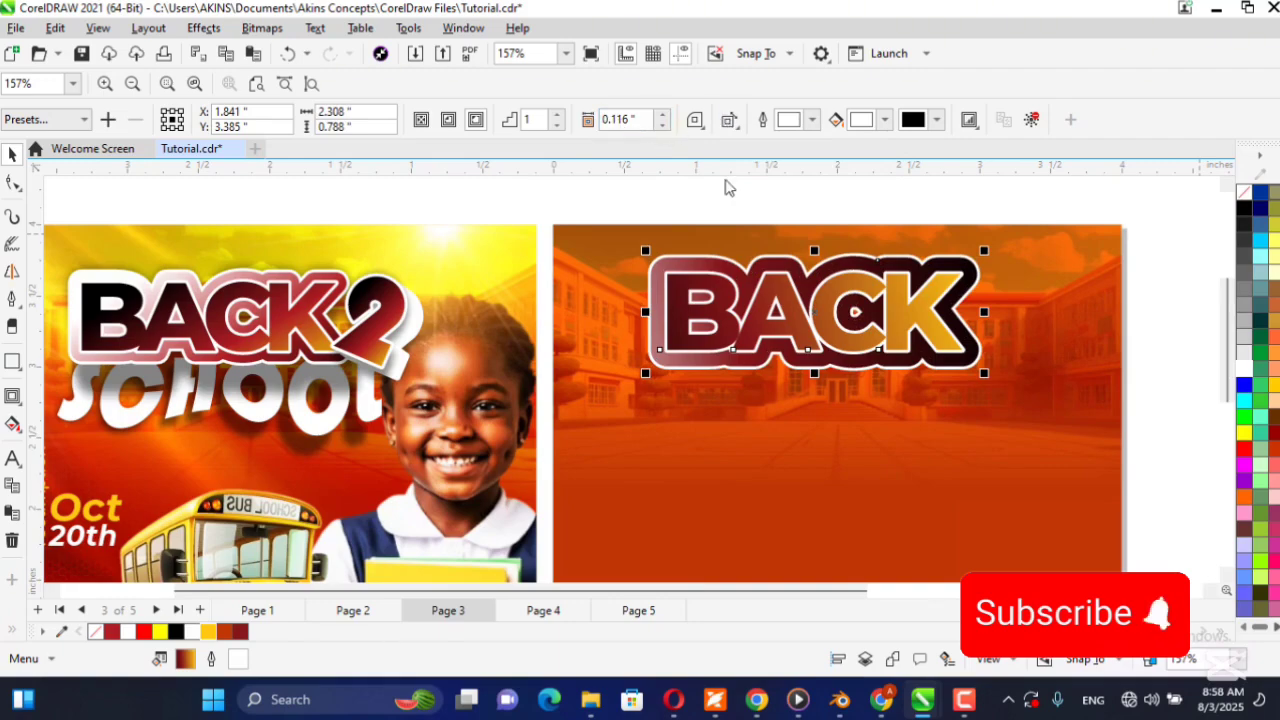
{"action": "left_click", "coordinate": [1166, 318]}
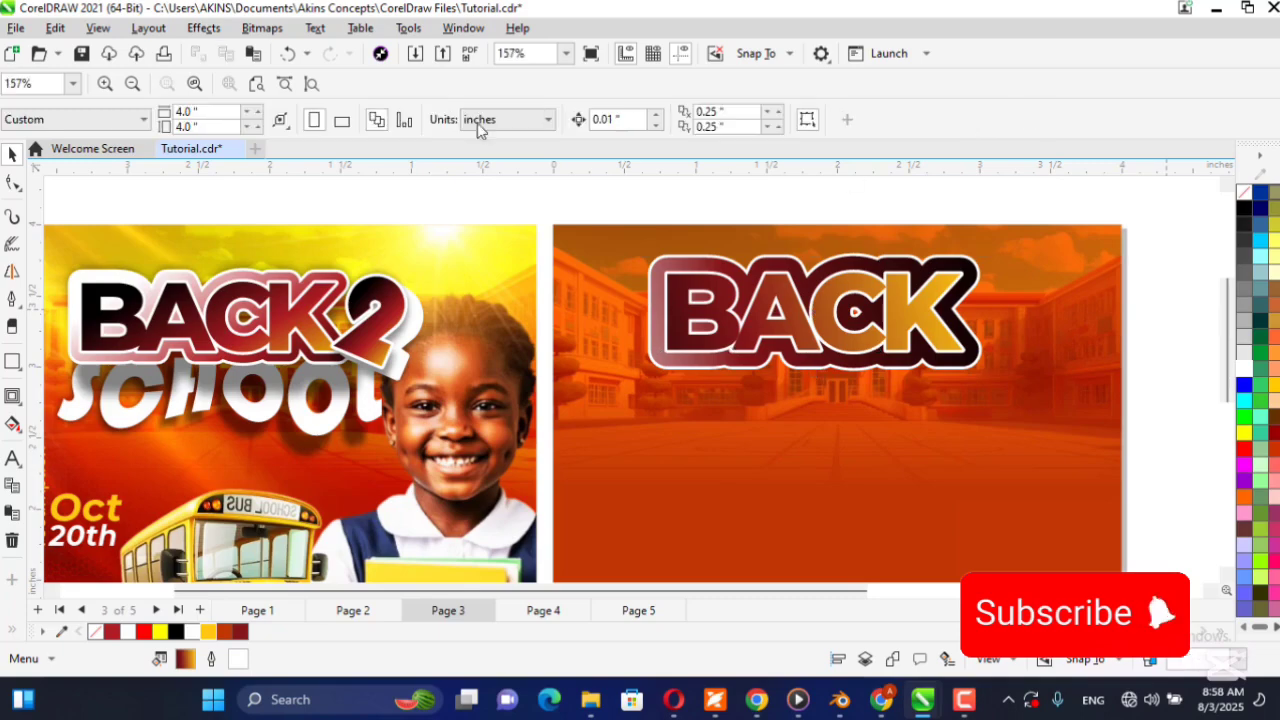
{"action": "scroll", "coordinate": [660, 318], "scroll_direction": "down", "scroll_amount": 3}
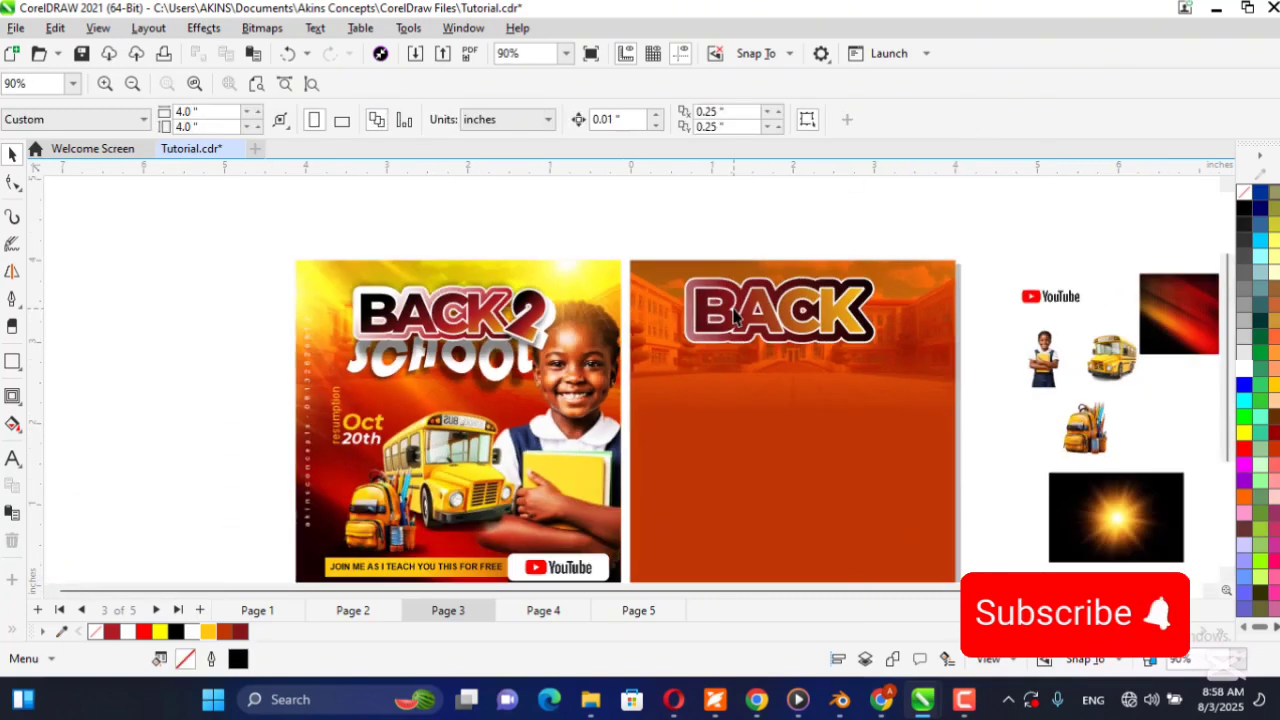
Reposition the BACK text's gradient fill so black starts at the B's lower-left corner and yellow ends just beyond the K.
{"action": "left_click", "coordinate": [724, 322]}
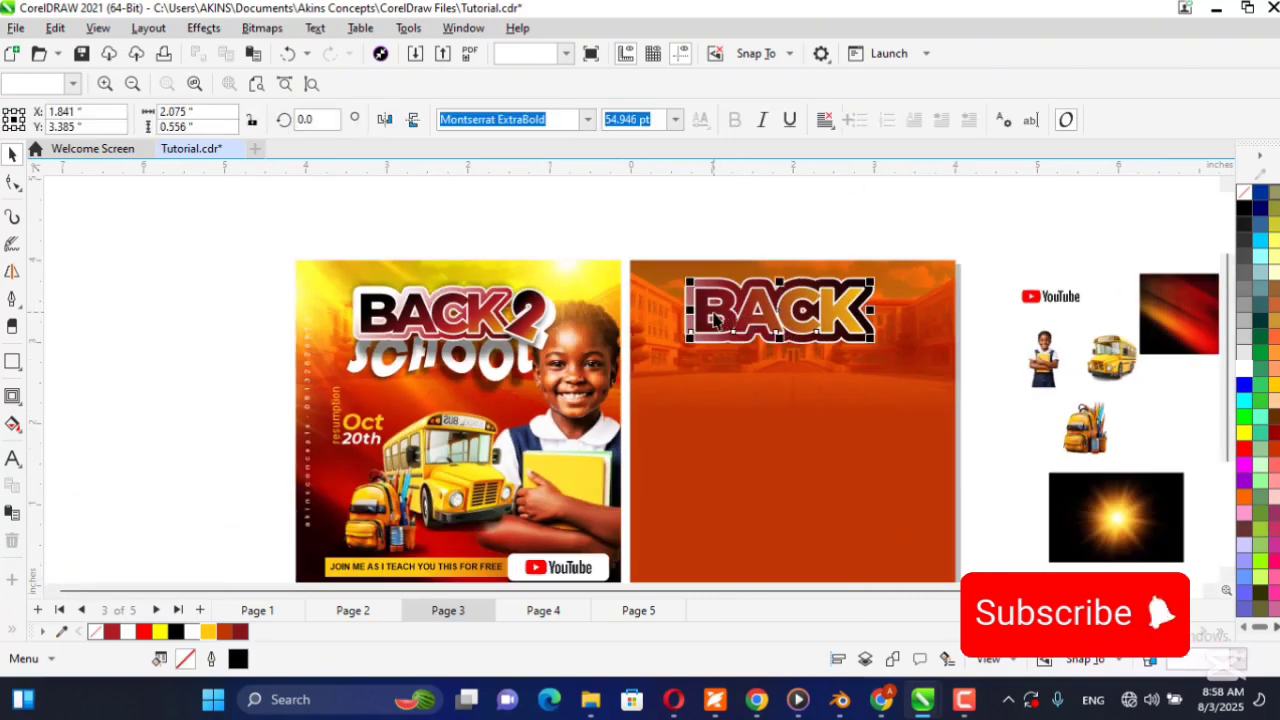
{"action": "left_click", "coordinate": [12, 424]}
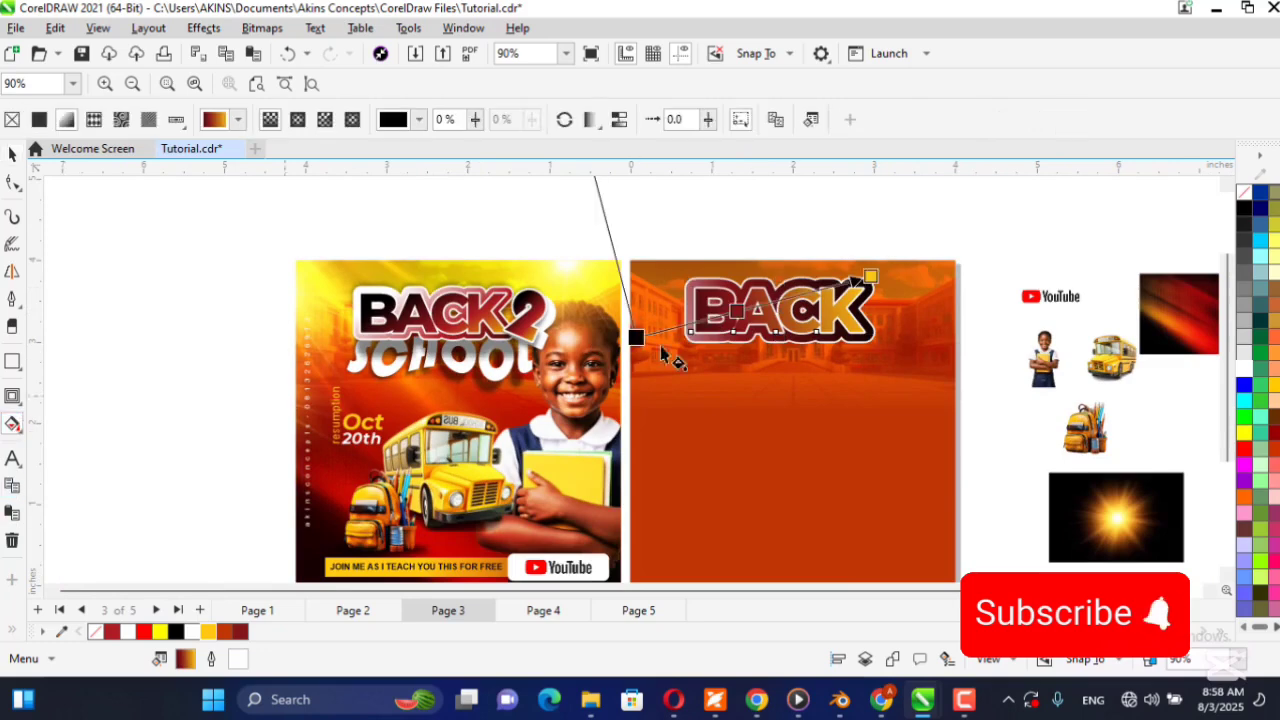
{"action": "left_click_drag", "start_coordinate": [636, 336], "coordinate": [686, 346]}
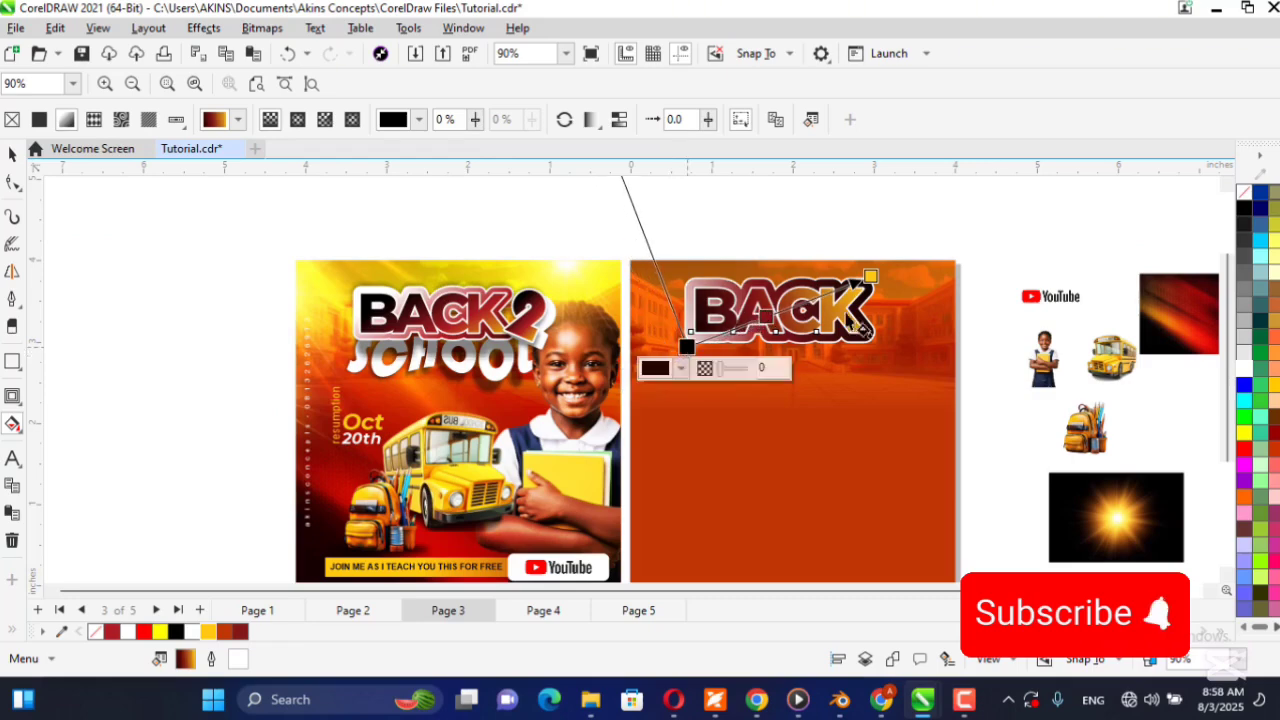
{"action": "left_click_drag", "start_coordinate": [873, 277], "coordinate": [904, 284]}
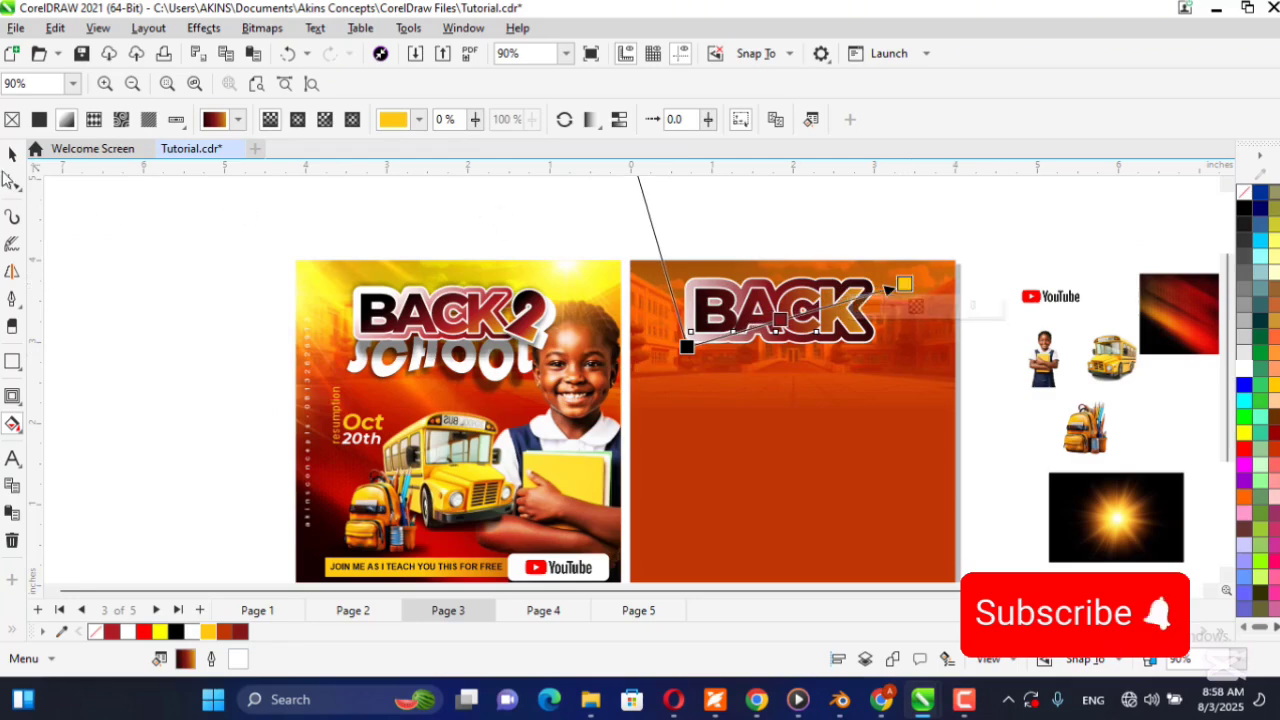
{"action": "left_click", "coordinate": [11, 157]}
{"action": "left_click", "coordinate": [740, 245]}
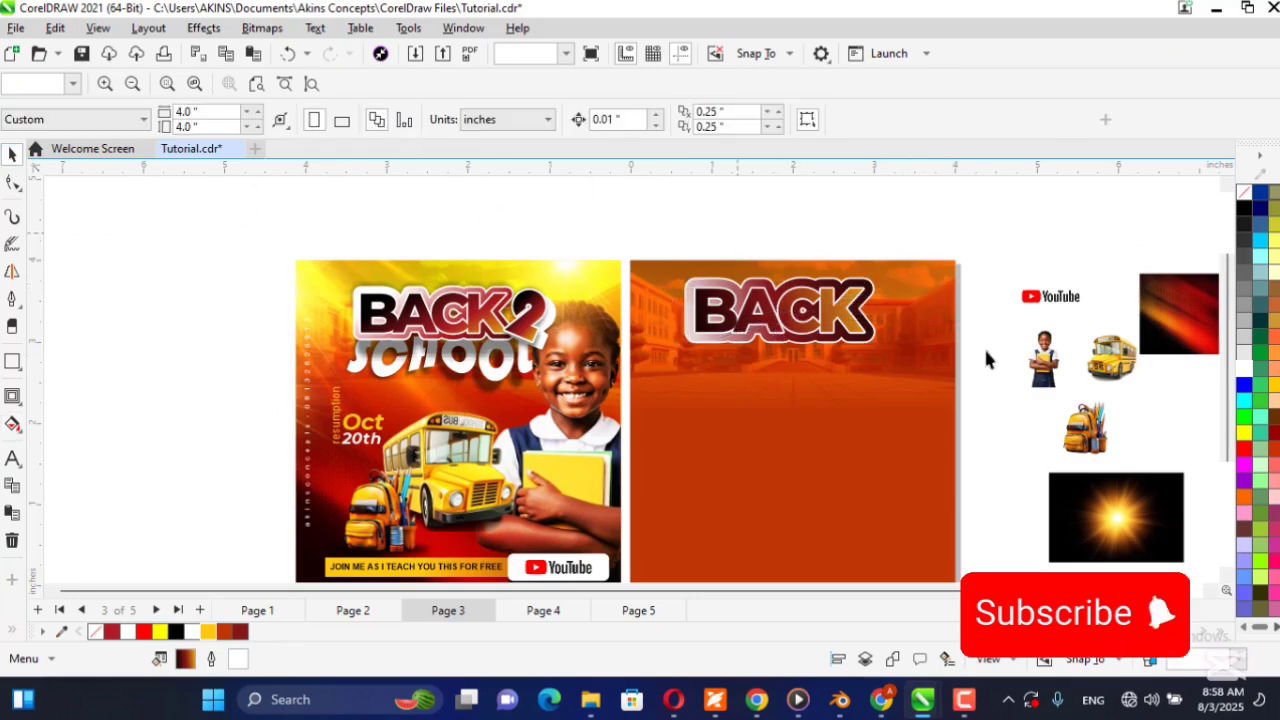
Match the new BACK text's font size to the reference flyer's BACK title, 48.927 pt.
{"action": "left_click", "coordinate": [256, 84]}
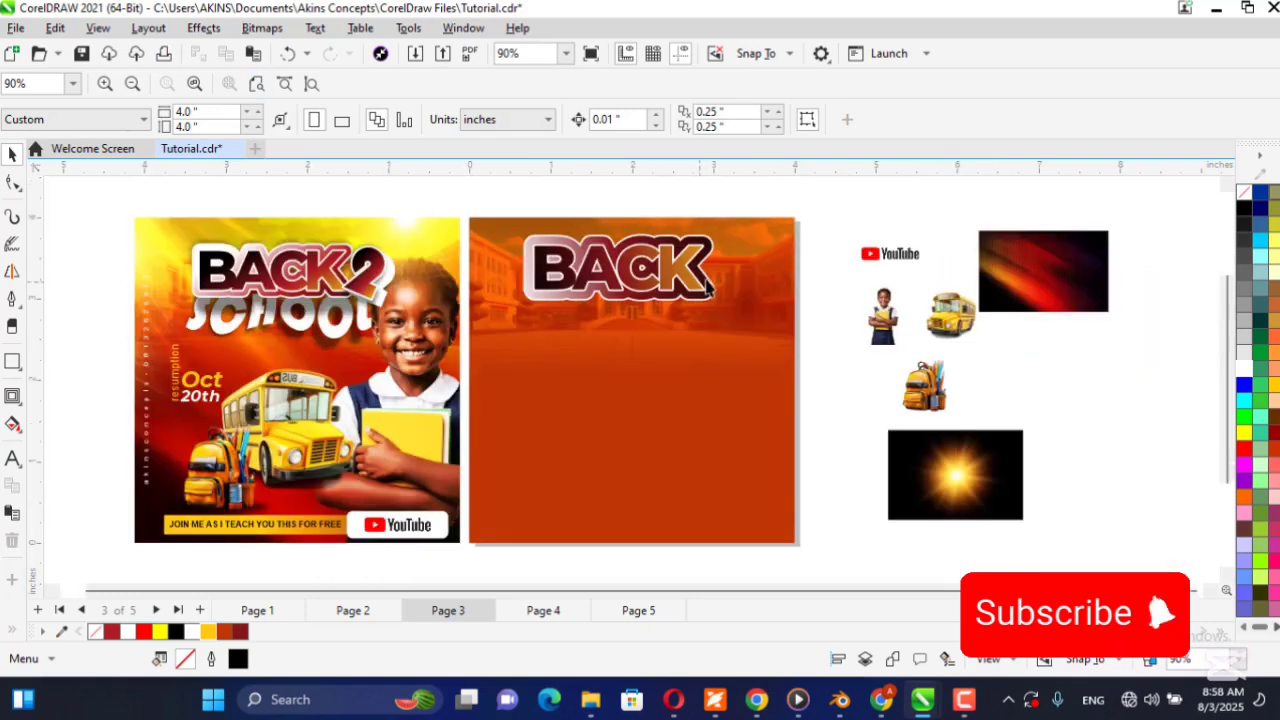
{"action": "left_click", "coordinate": [338, 271]}
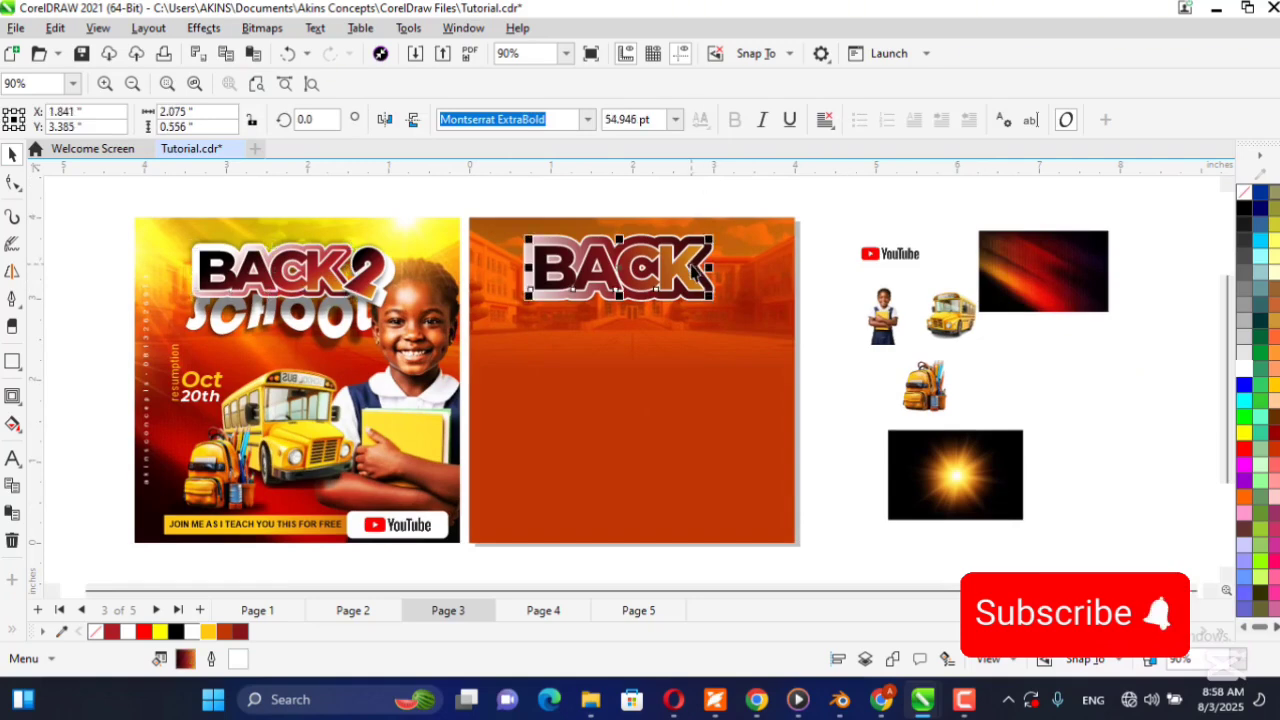
{"action": "left_click", "coordinate": [652, 120]}
{"action": "key", "text": "ctrl+c"}
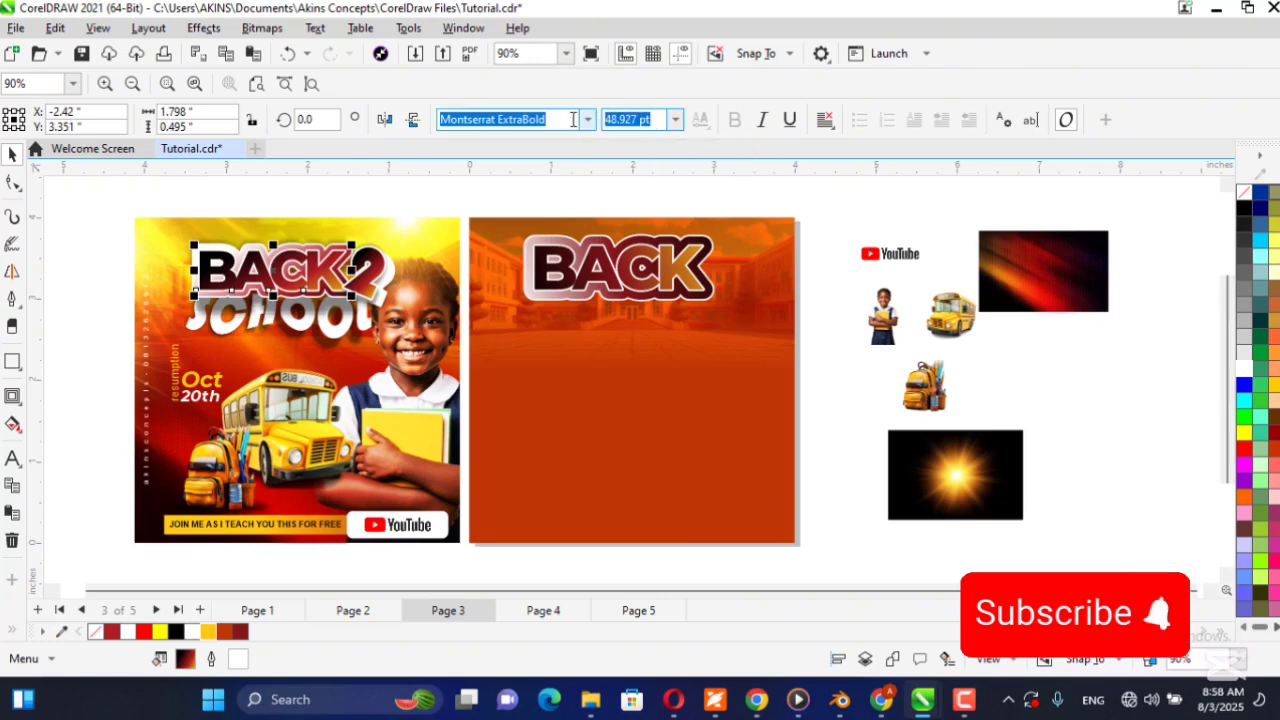
{"action": "left_click", "coordinate": [666, 245]}
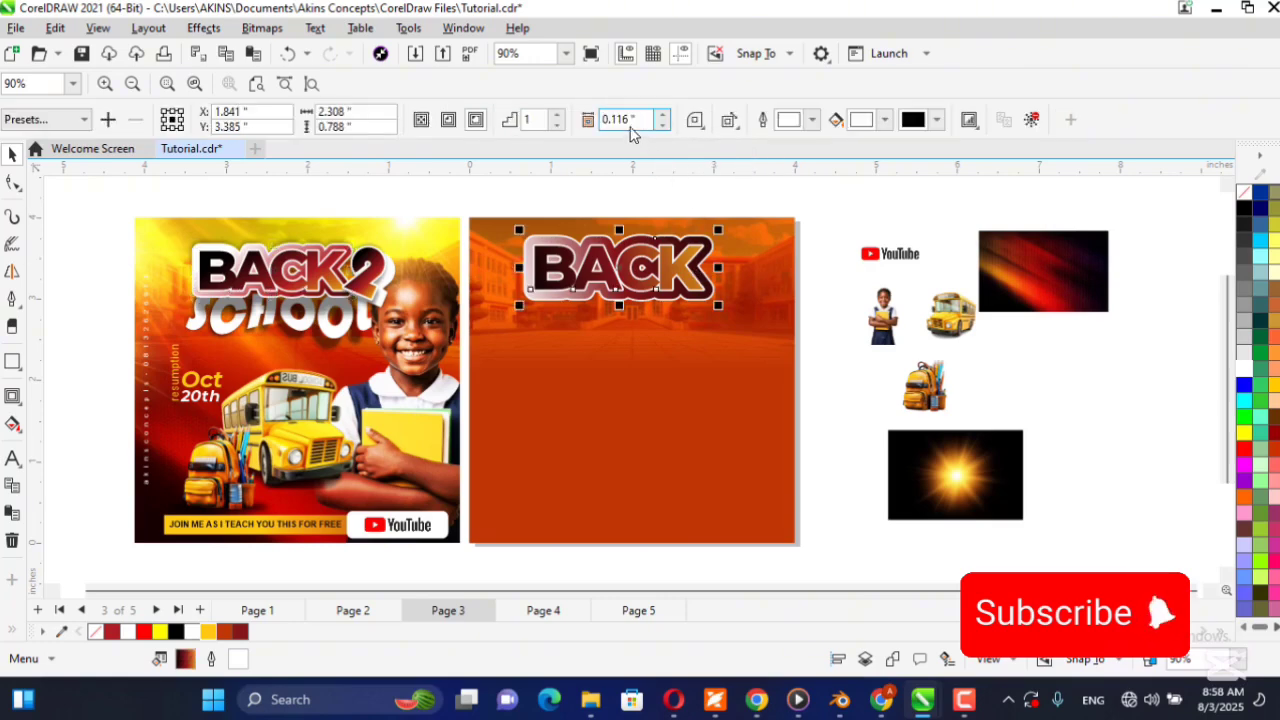
{"action": "left_click", "coordinate": [785, 284]}
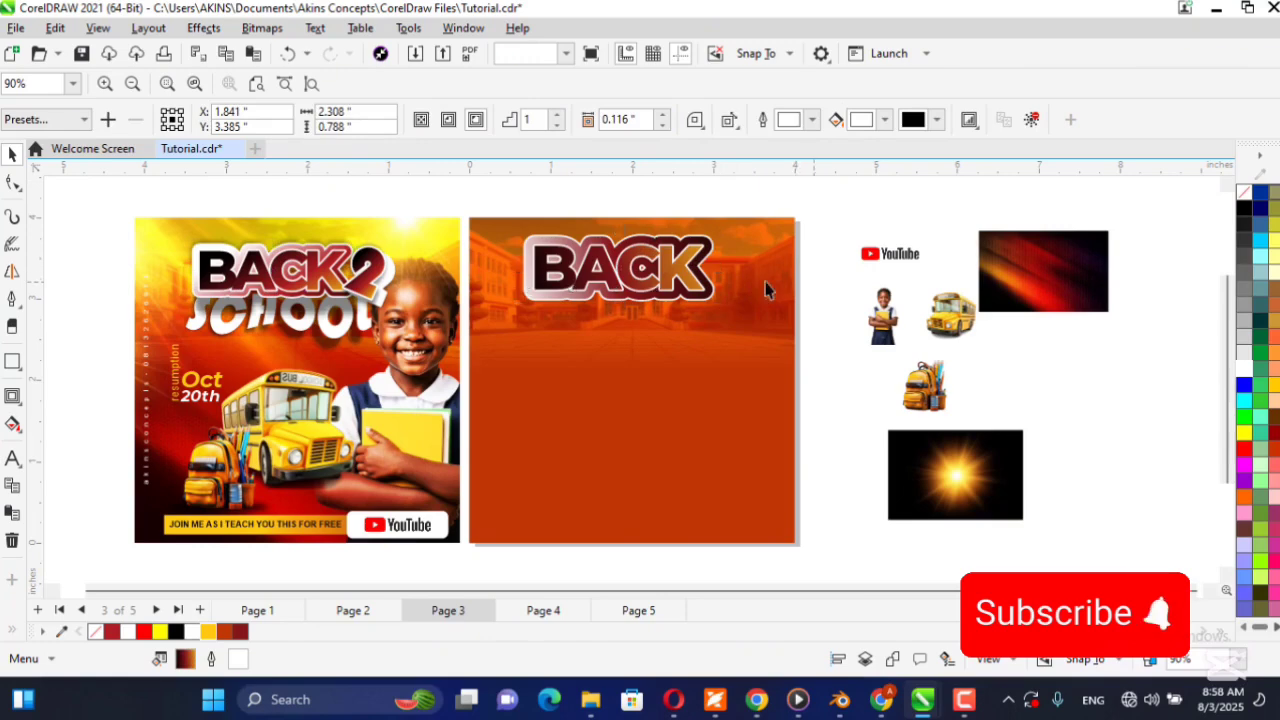
{"action": "left_click", "coordinate": [640, 255]}
{"action": "left_click", "coordinate": [629, 120]}
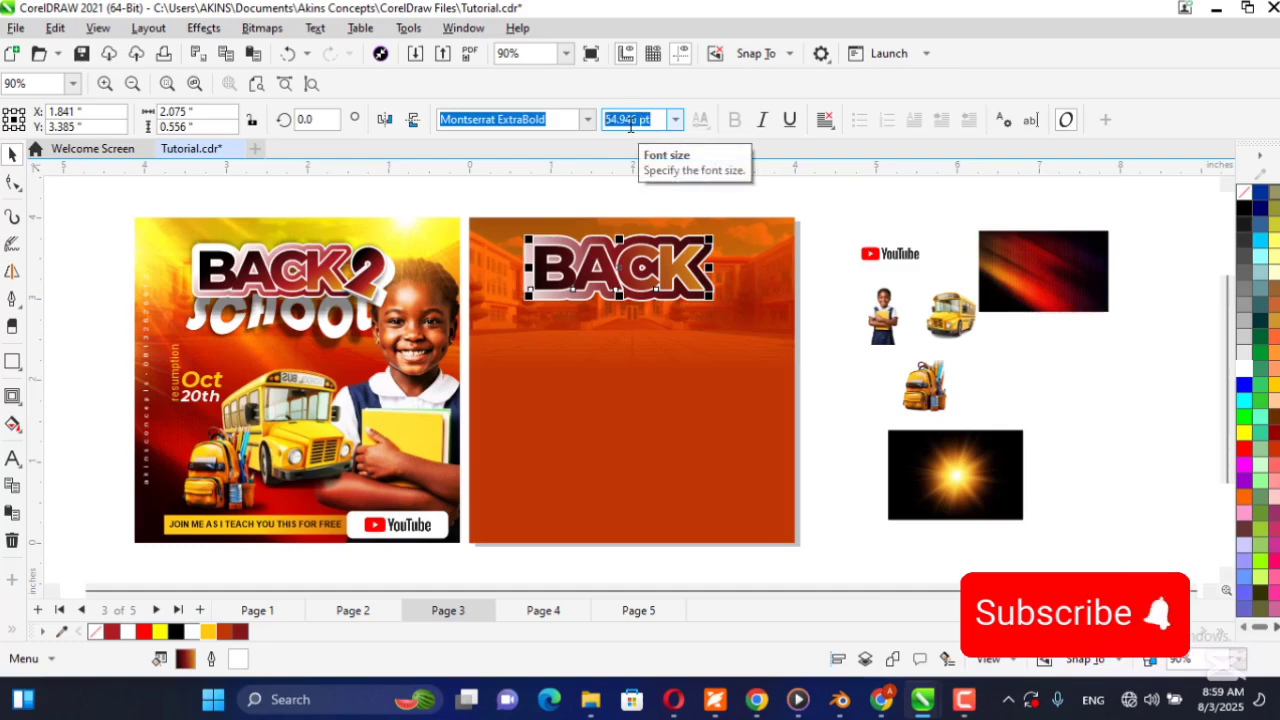
{"action": "key", "text": "ctrl+v"}
{"action": "key", "text": "Return"}
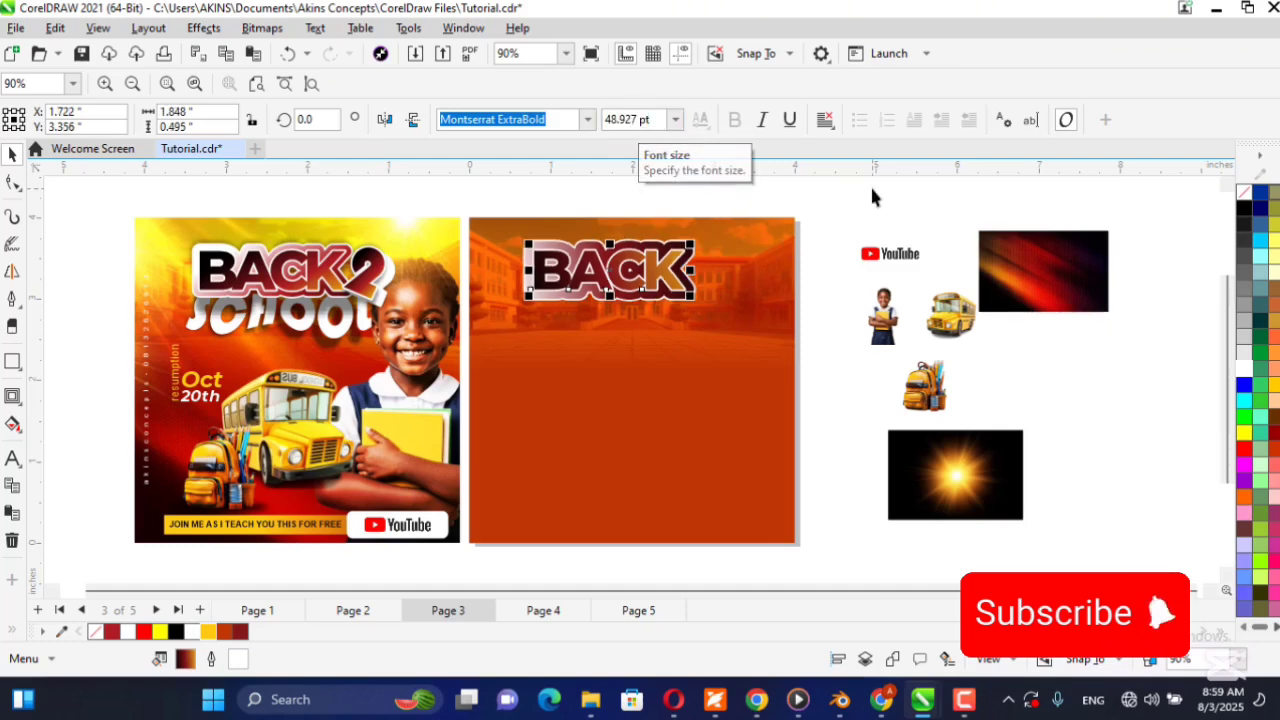
{"action": "key", "text": "Escape"}
Reduce the contour offset of the resized BACK text to 0.086 inches and deselect it.
{"action": "left_click", "coordinate": [539, 302]}
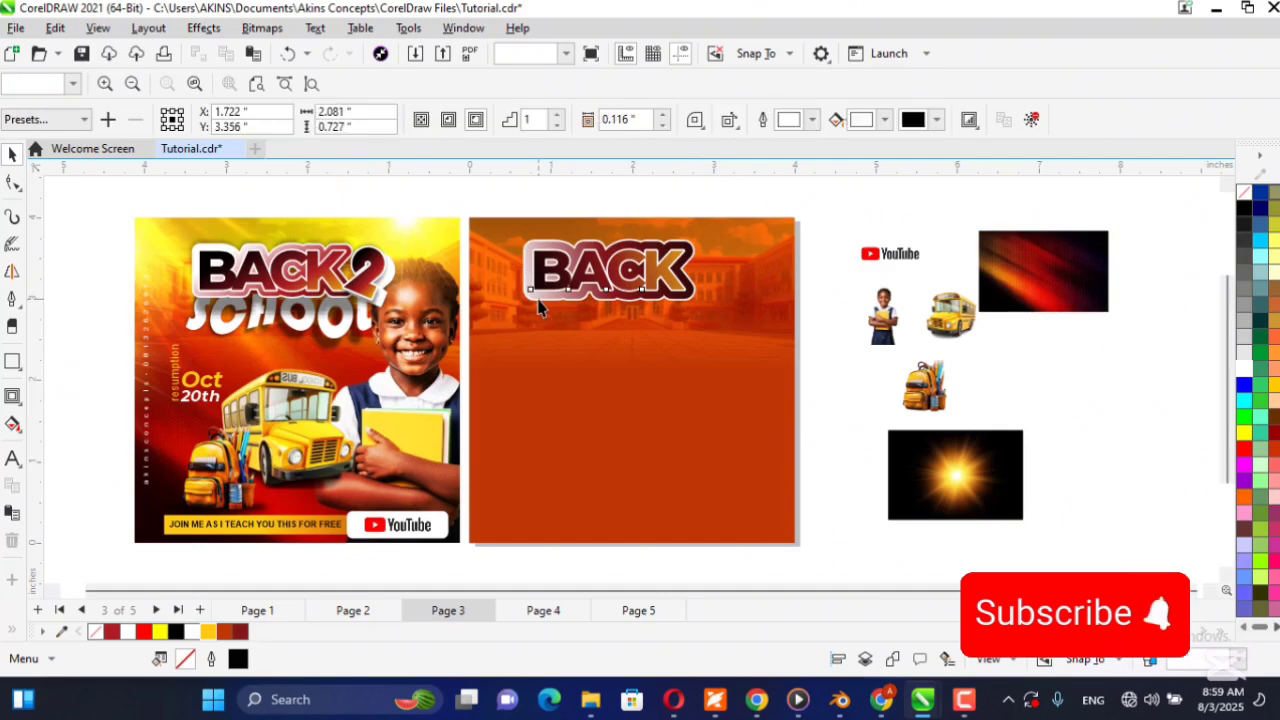
{"action": "left_click", "coordinate": [663, 125]}
{"action": "left_click", "coordinate": [663, 125]}
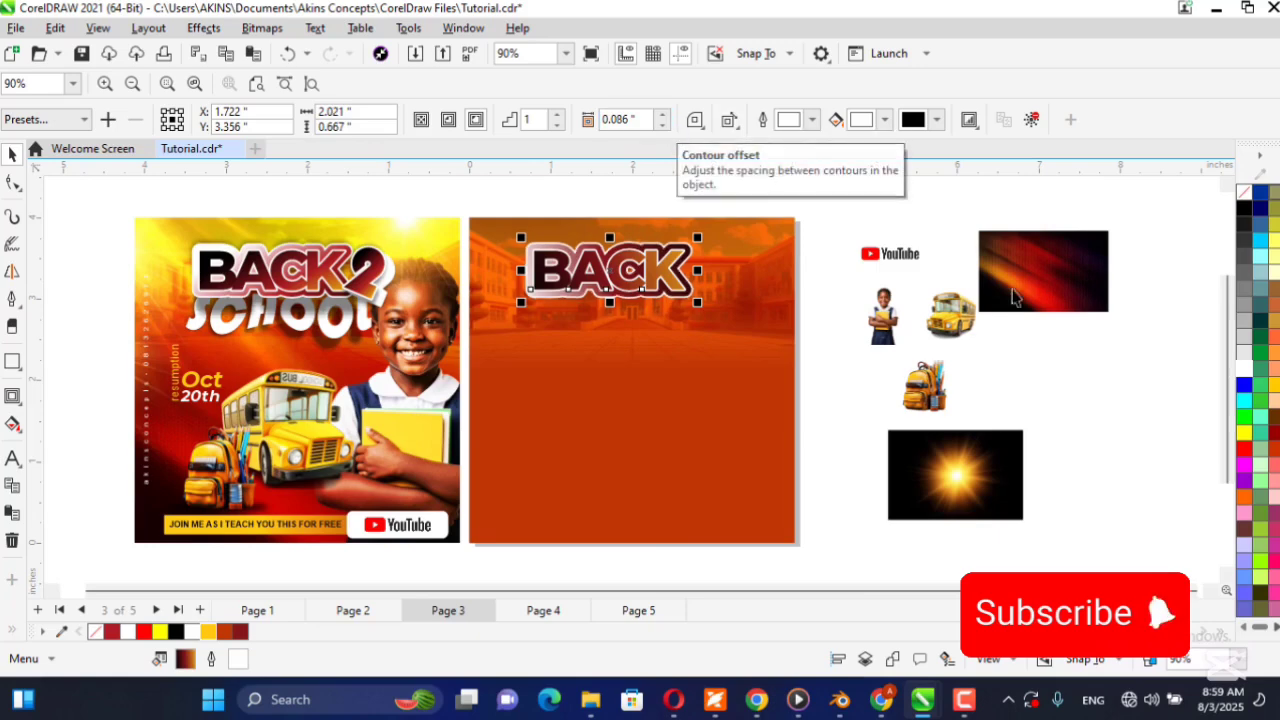
{"action": "left_click", "coordinate": [852, 287]}
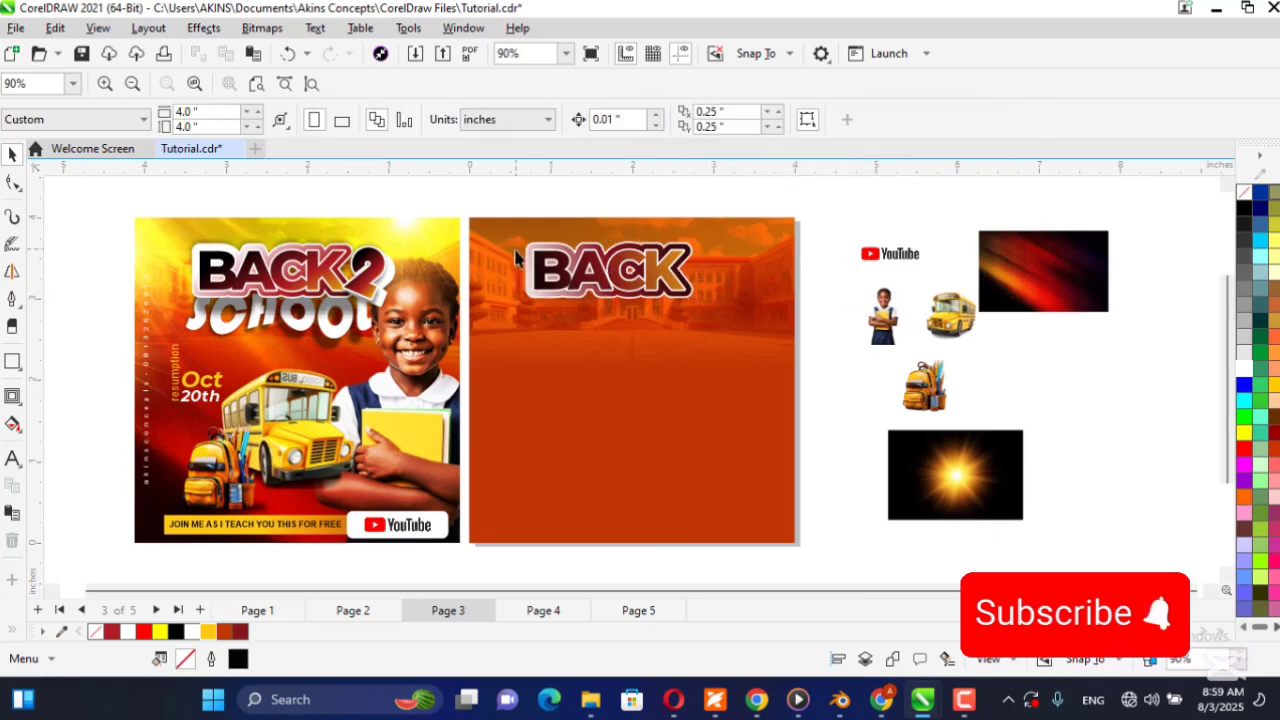
{"action": "left_click", "coordinate": [562, 252]}
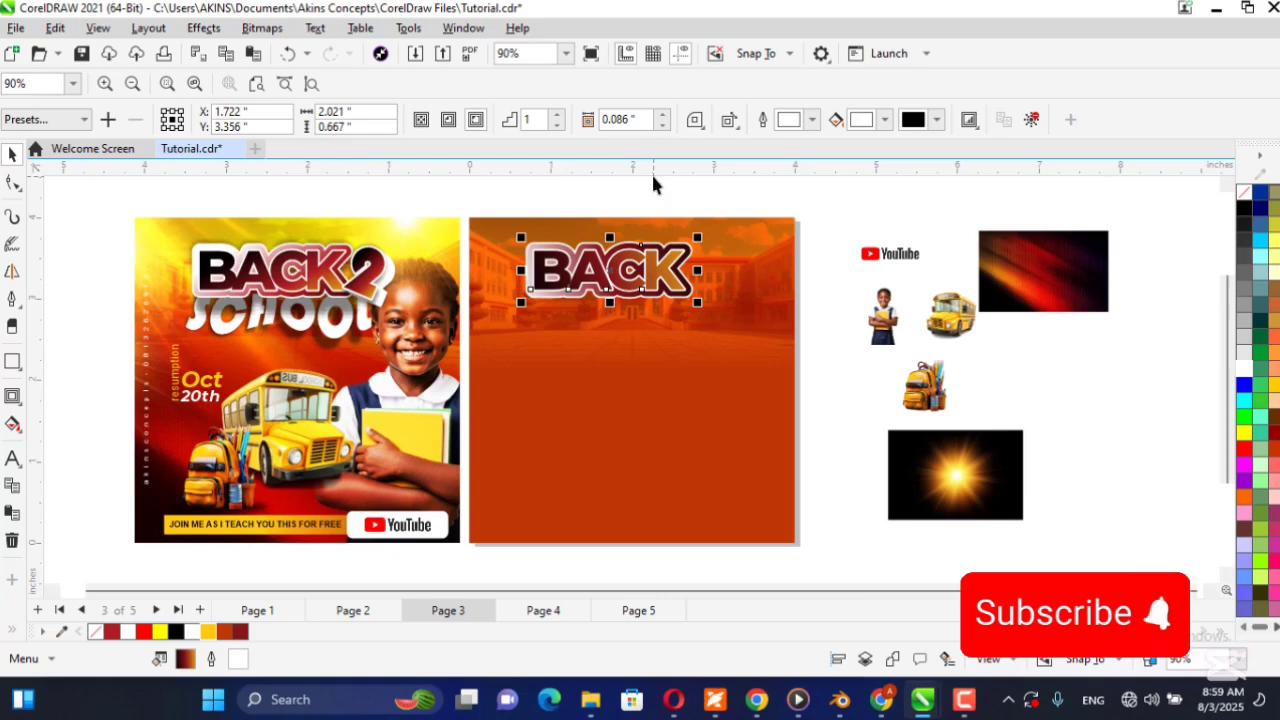
{"action": "left_click", "coordinate": [590, 250]}
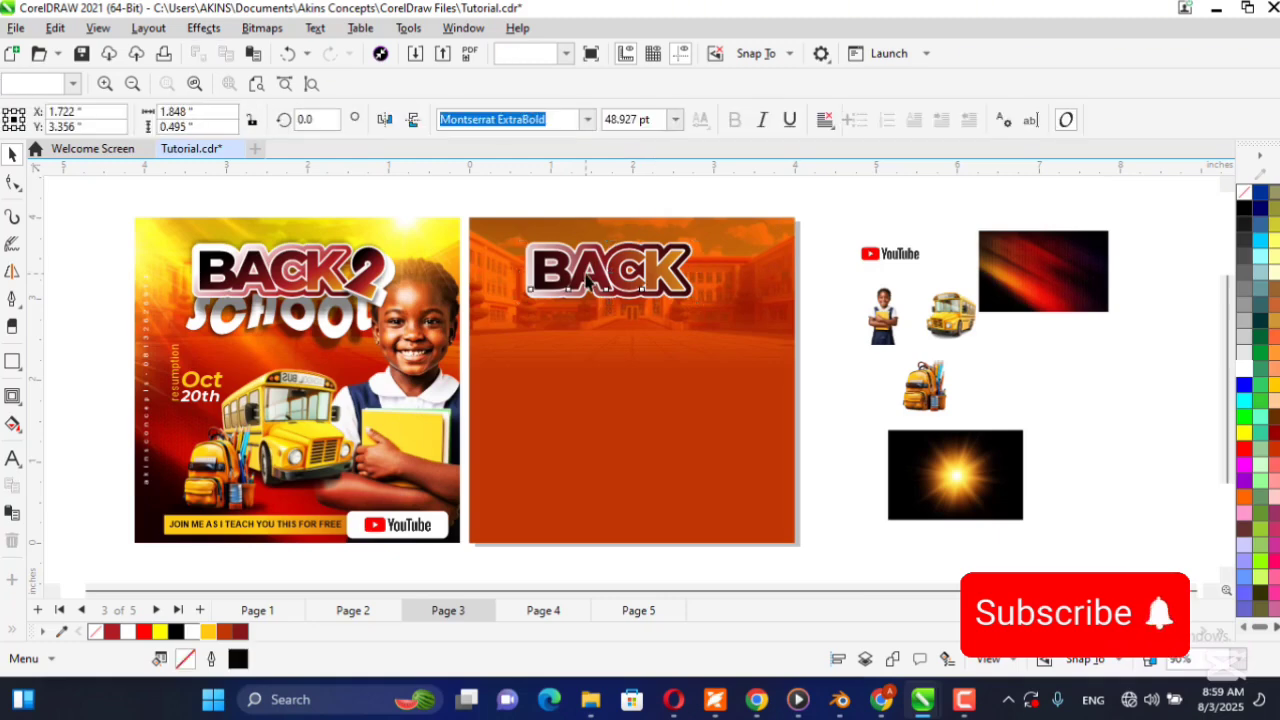
{"action": "left_click", "coordinate": [613, 187]}
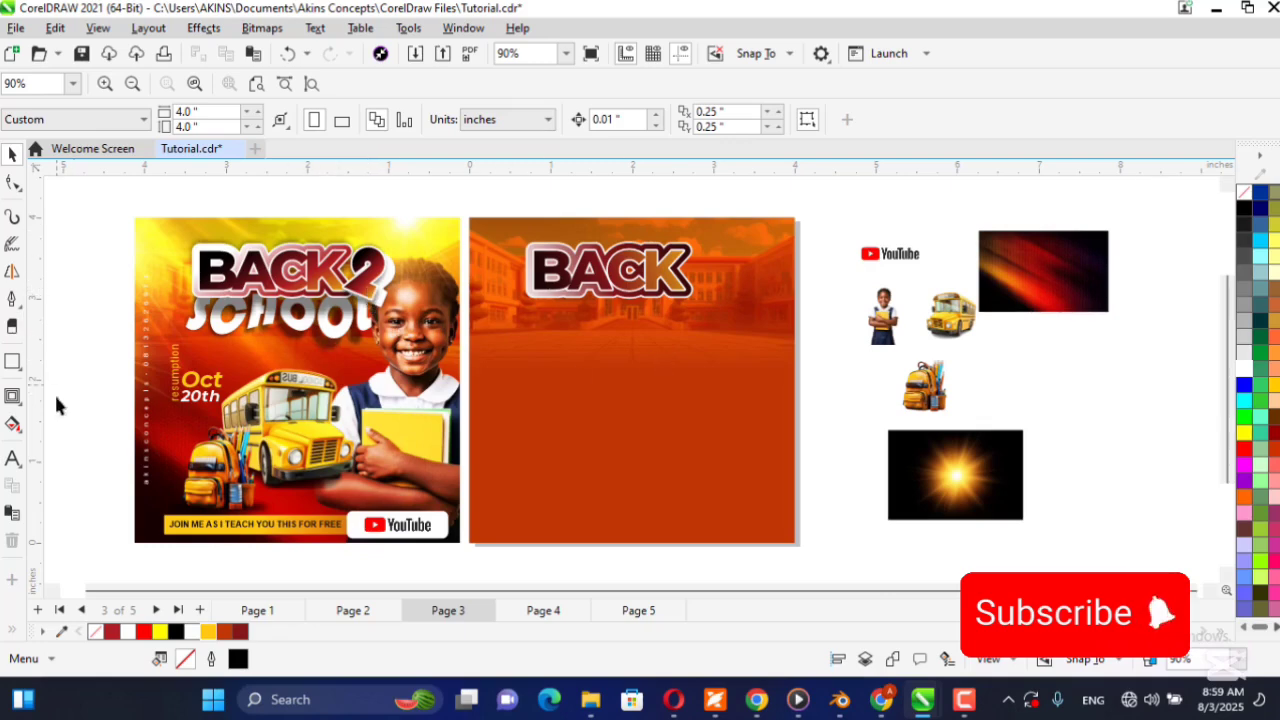
Add a text object reading 2 in the blank area beside the reference flyer and set its font to Bauhaus 93.
{"action": "left_click", "coordinate": [13, 458]}
{"action": "left_click", "coordinate": [89, 320]}
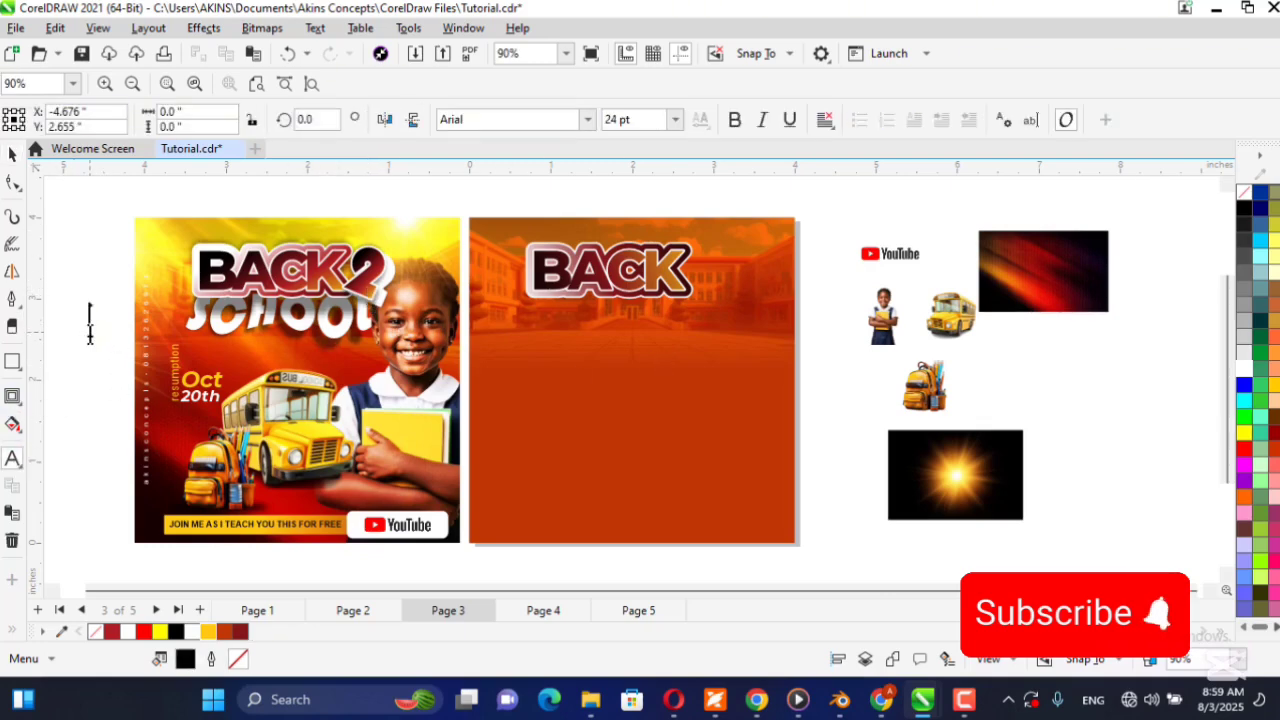
{"action": "left_click", "coordinate": [13, 154]}
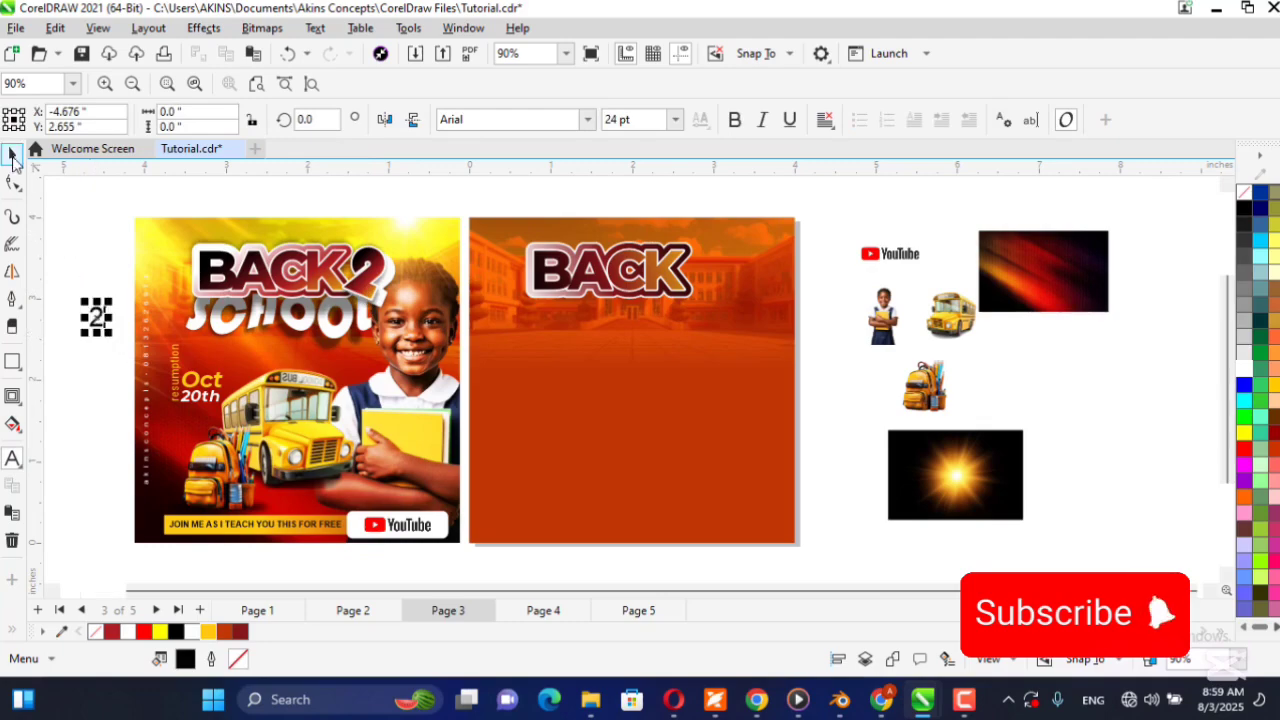
{"action": "left_click", "coordinate": [588, 119]}
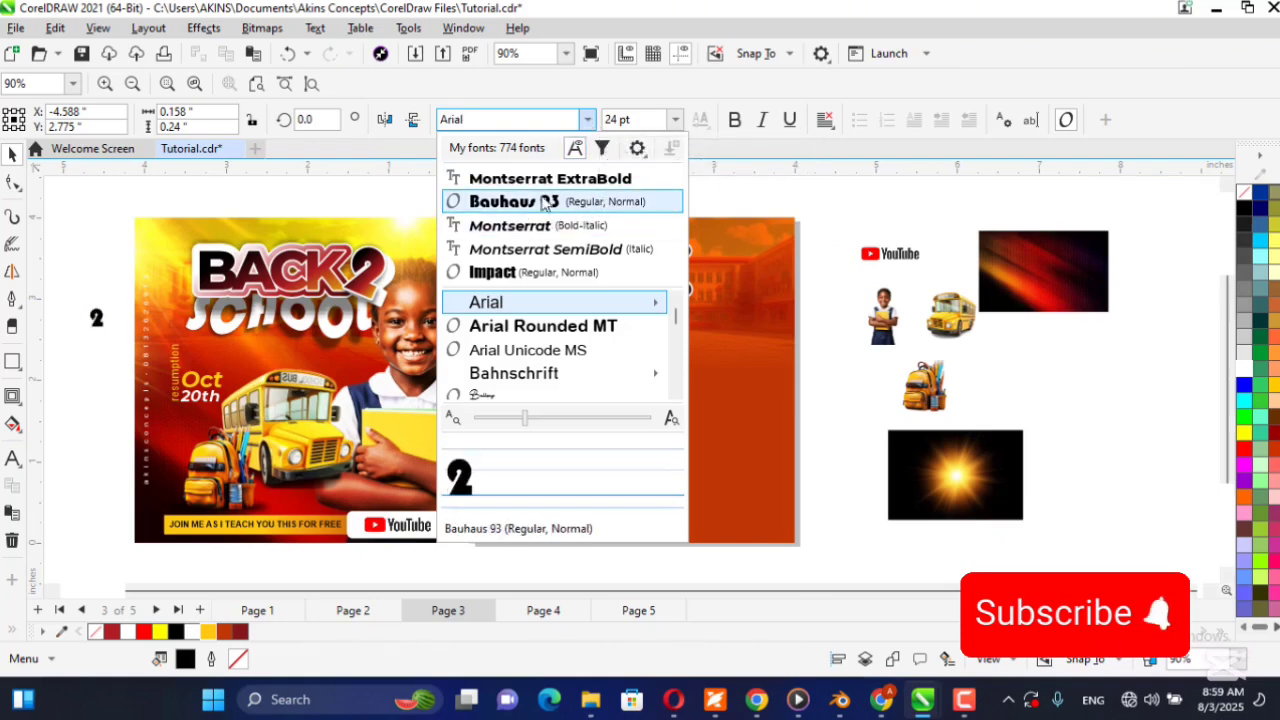
{"action": "left_click", "coordinate": [505, 203]}
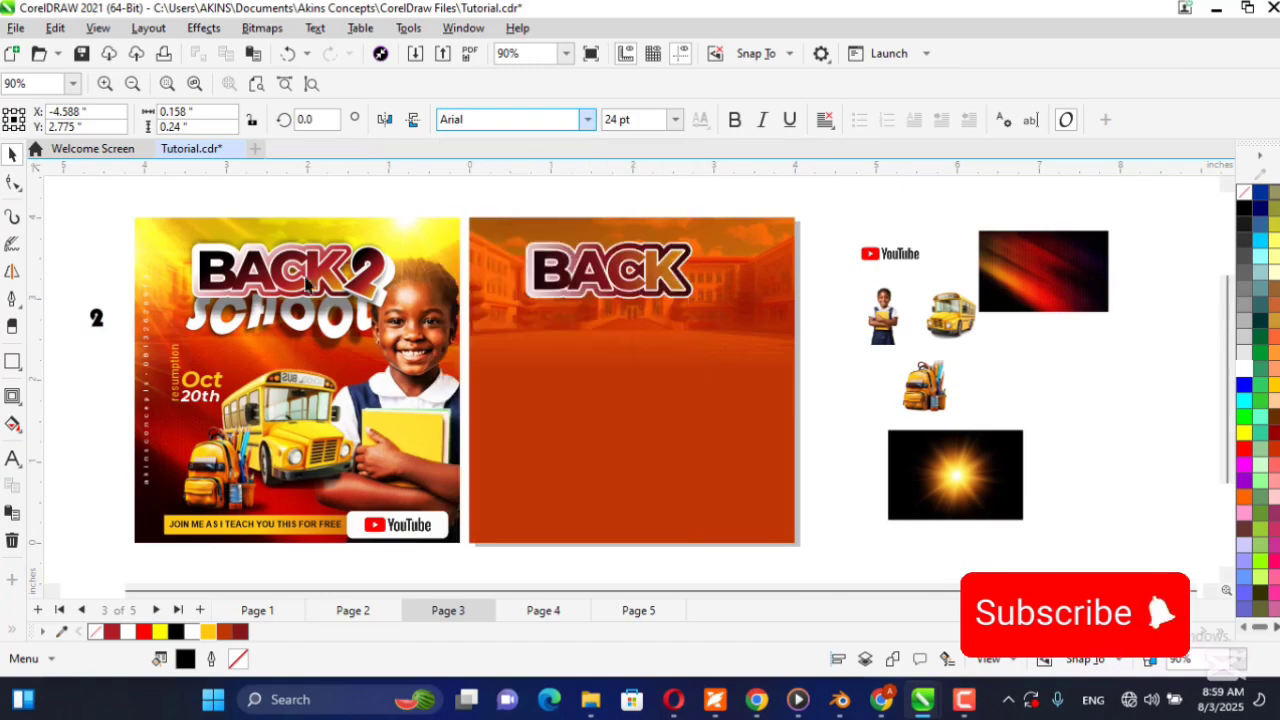
Place the 2 on the new flyer below the K, enlarged to about 80.5 pt and rotated to about 341.6 degrees.
{"action": "left_click_drag", "start_coordinate": [98, 320], "coordinate": [766, 363]}
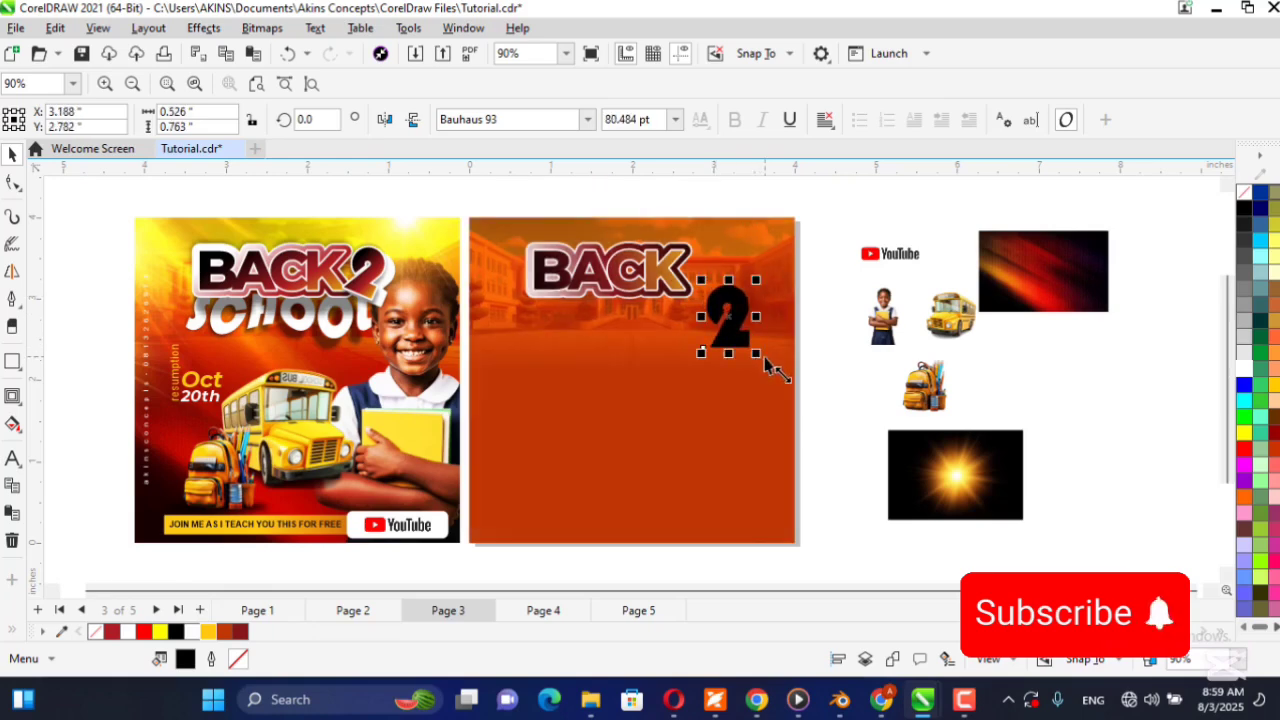
{"action": "left_click", "coordinate": [730, 320]}
{"action": "left_click_drag", "start_coordinate": [758, 279], "coordinate": [778, 284]}
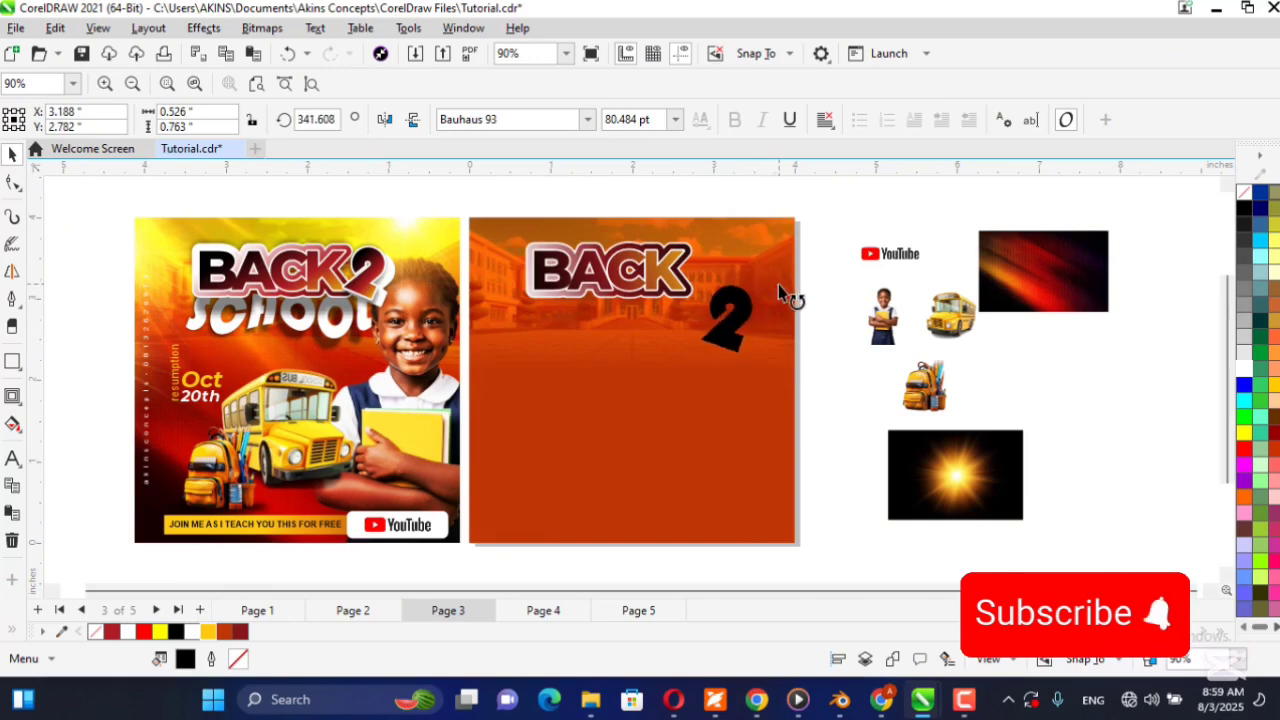
{"action": "left_click", "coordinate": [820, 369]}
Move the 2 up against the K of BACK and scale it down to about 62.4 pt.
{"action": "left_click_drag", "start_coordinate": [725, 342], "coordinate": [718, 283]}
{"action": "scroll", "coordinate": [715, 281], "scroll_direction": "up", "scroll_amount": 2}
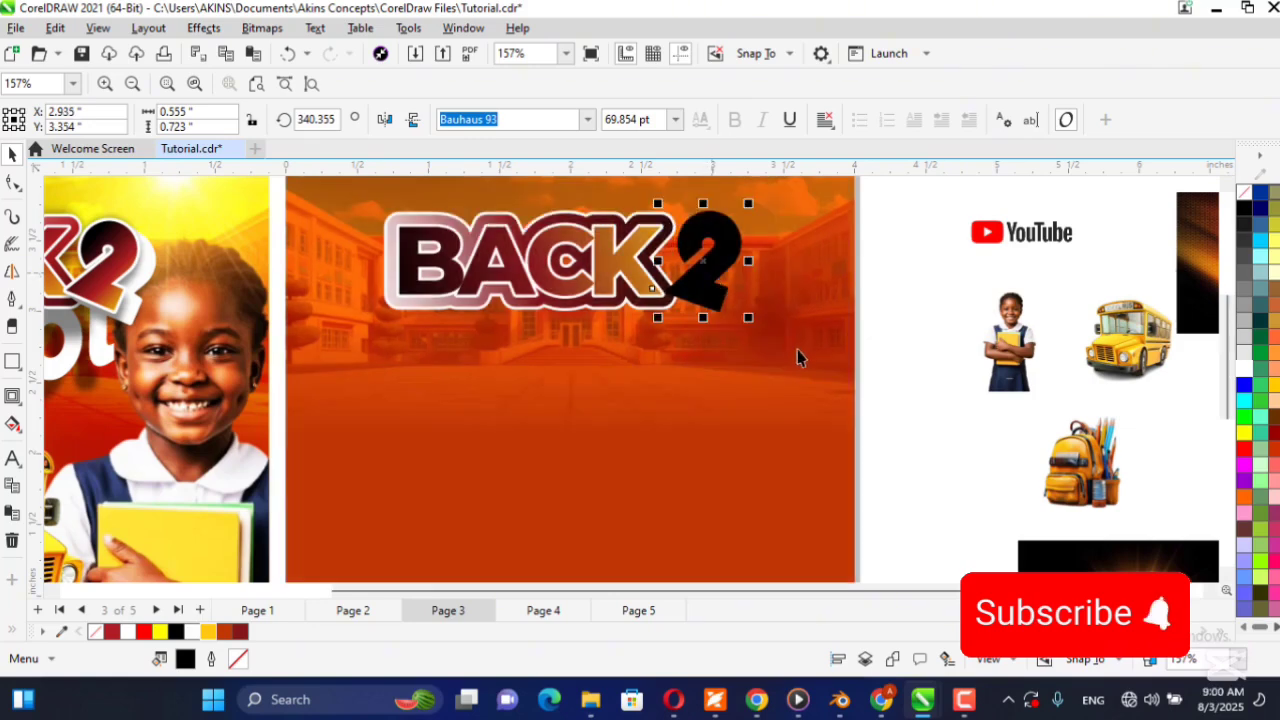
{"action": "scroll", "coordinate": [712, 343], "scroll_direction": "down", "scroll_amount": 2}
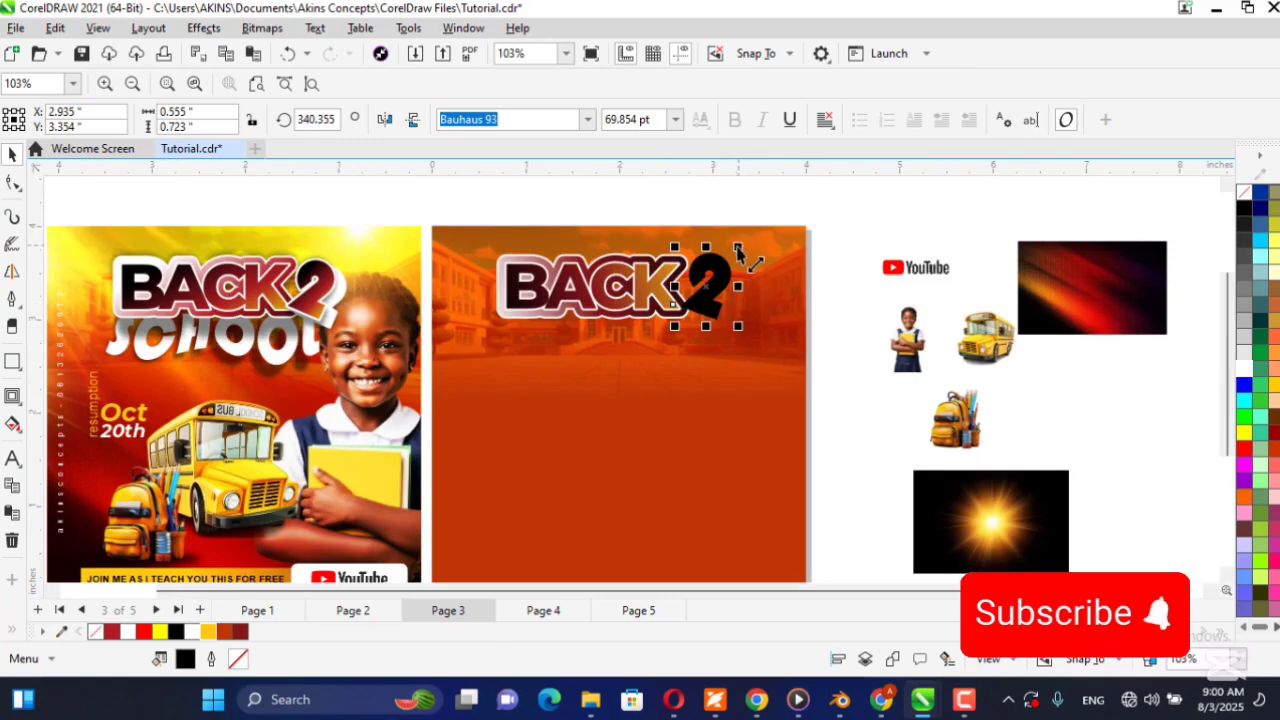
{"action": "left_click_drag", "start_coordinate": [738, 252], "coordinate": [732, 257]}
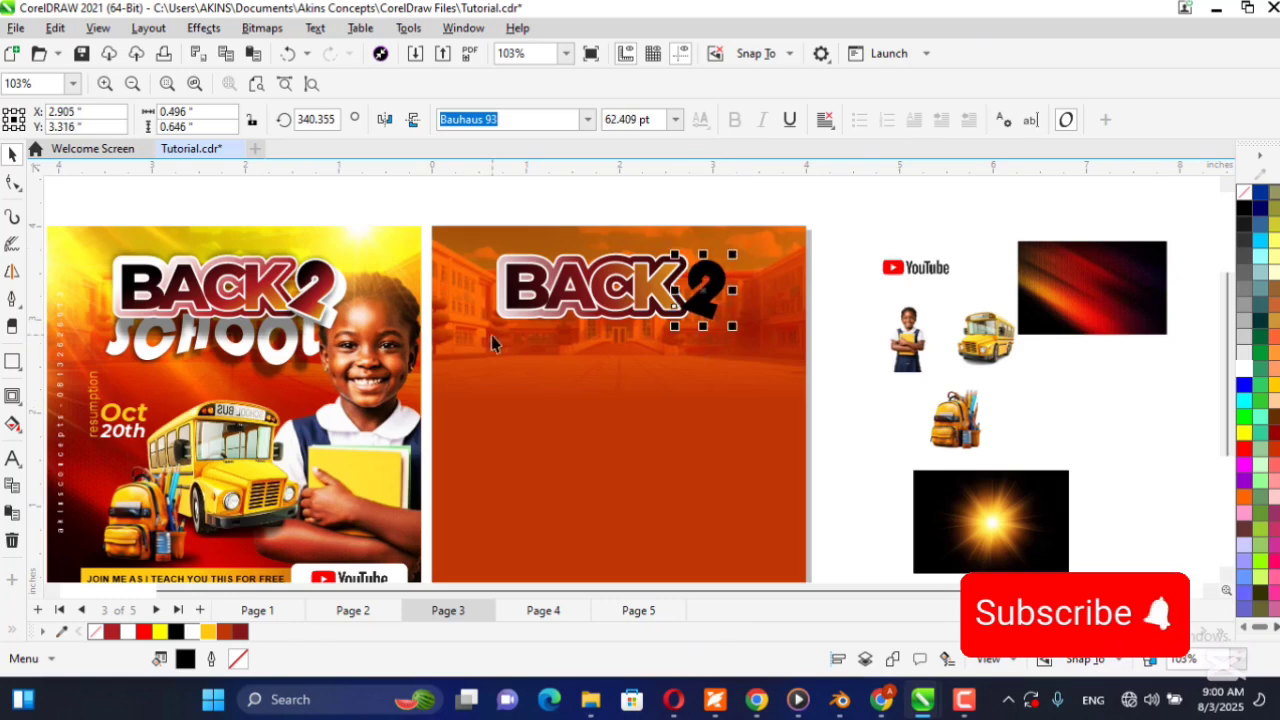
Copy the gradient fill of the BACK text onto the 2.
{"action": "scroll", "coordinate": [615, 340], "scroll_direction": "up", "scroll_amount": 3}
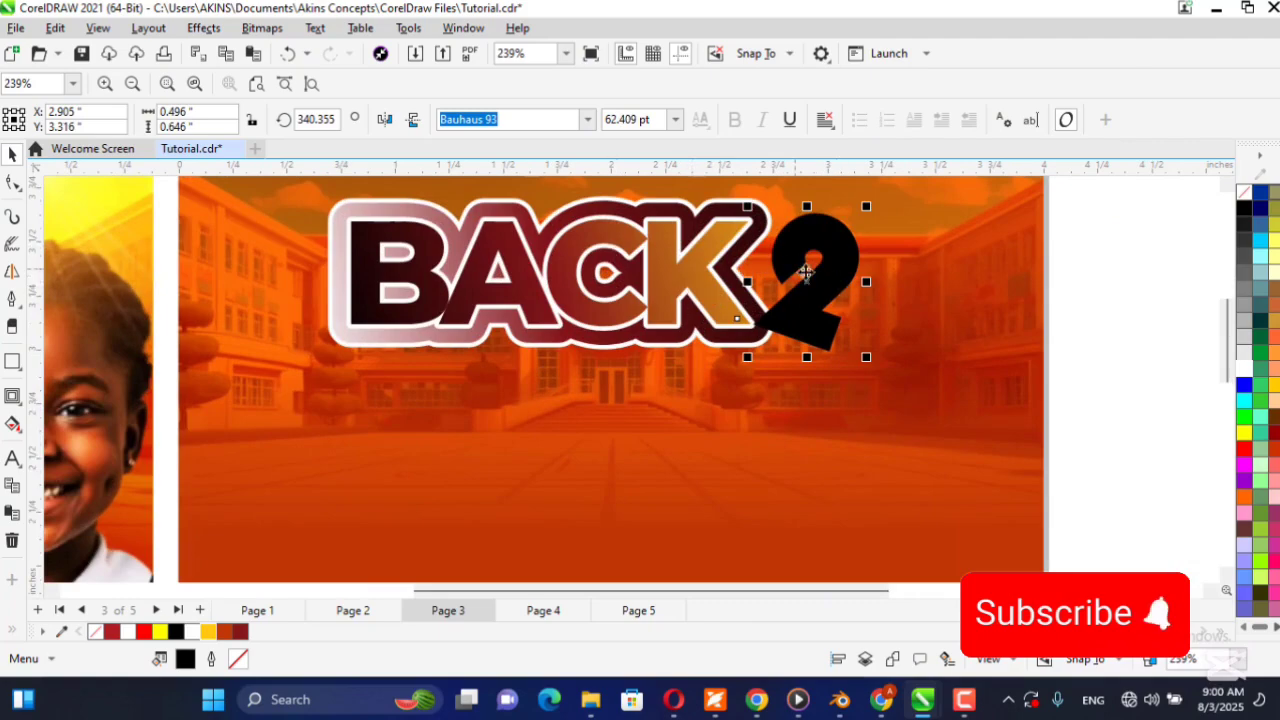
{"action": "left_click", "coordinate": [12, 425]}
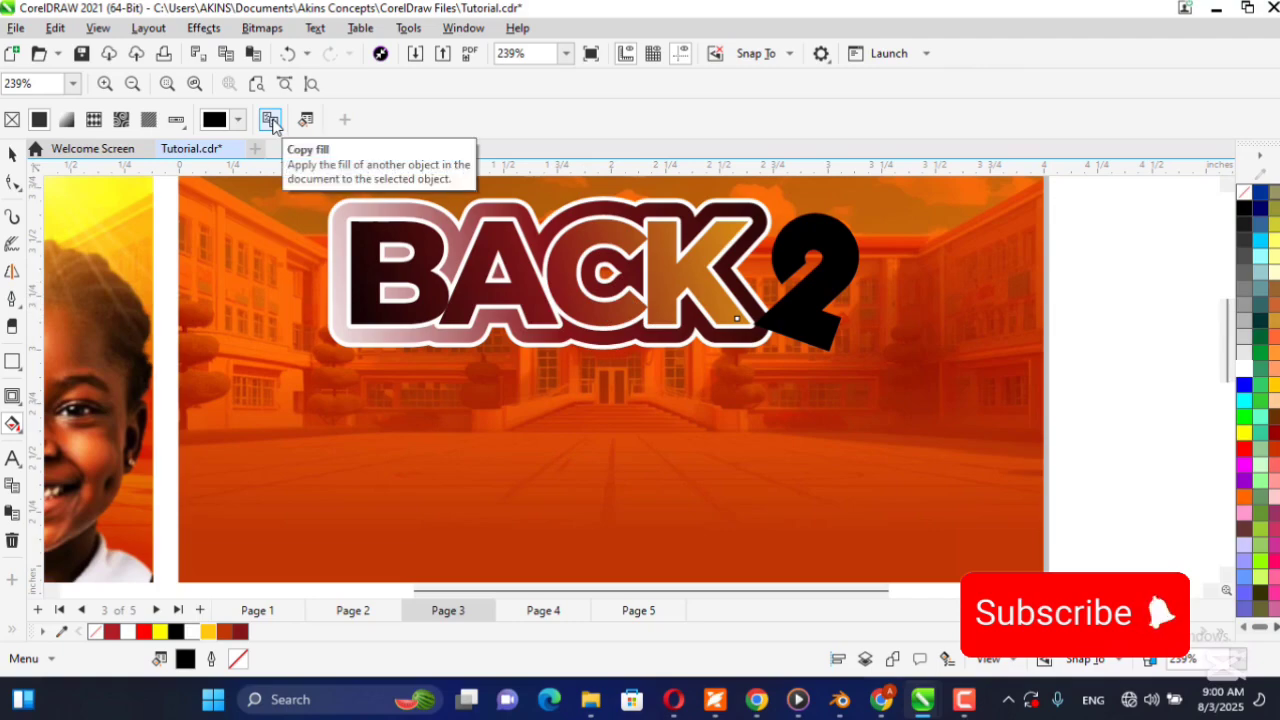
{"action": "left_click", "coordinate": [270, 120]}
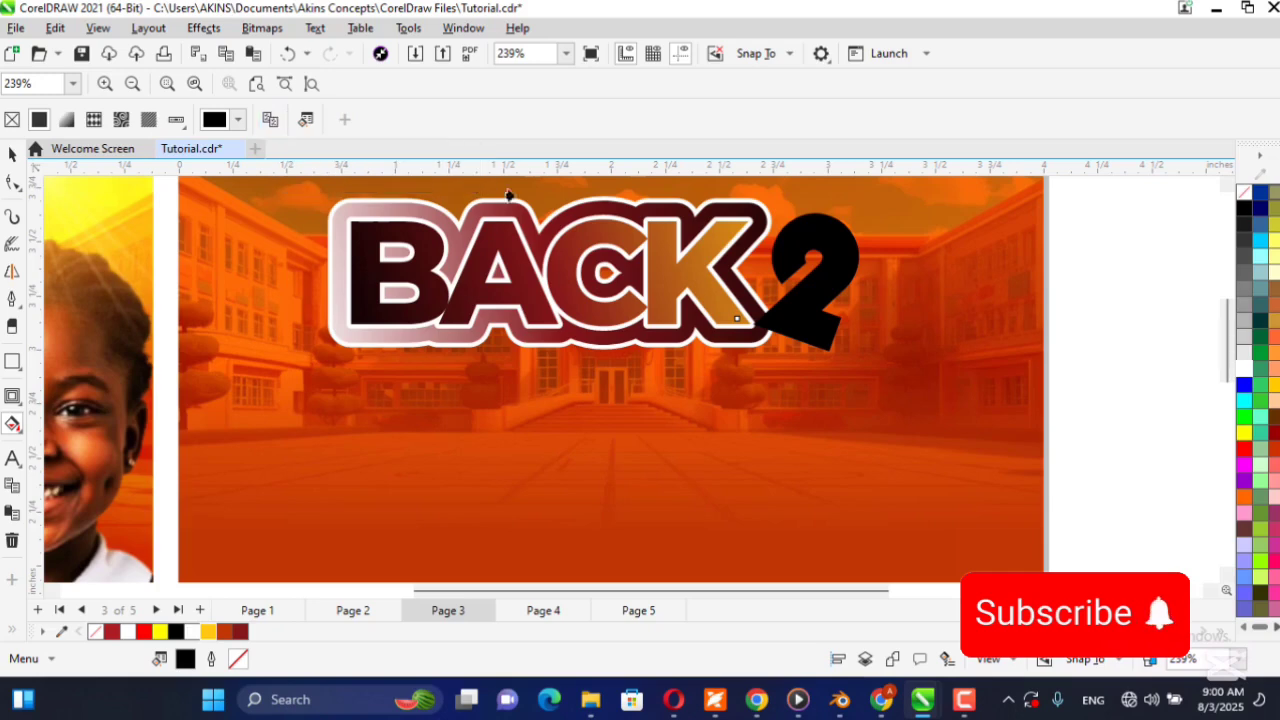
{"action": "left_click", "coordinate": [470, 278]}
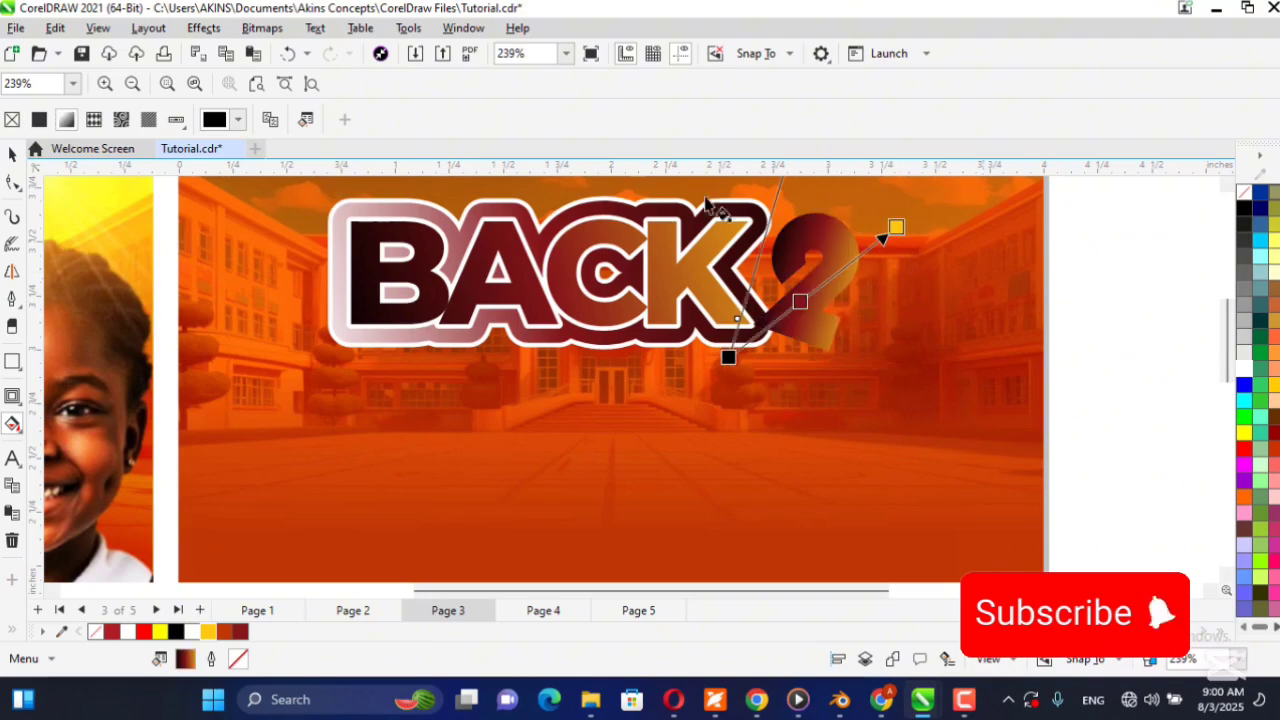
{"action": "left_click", "coordinate": [12, 153]}
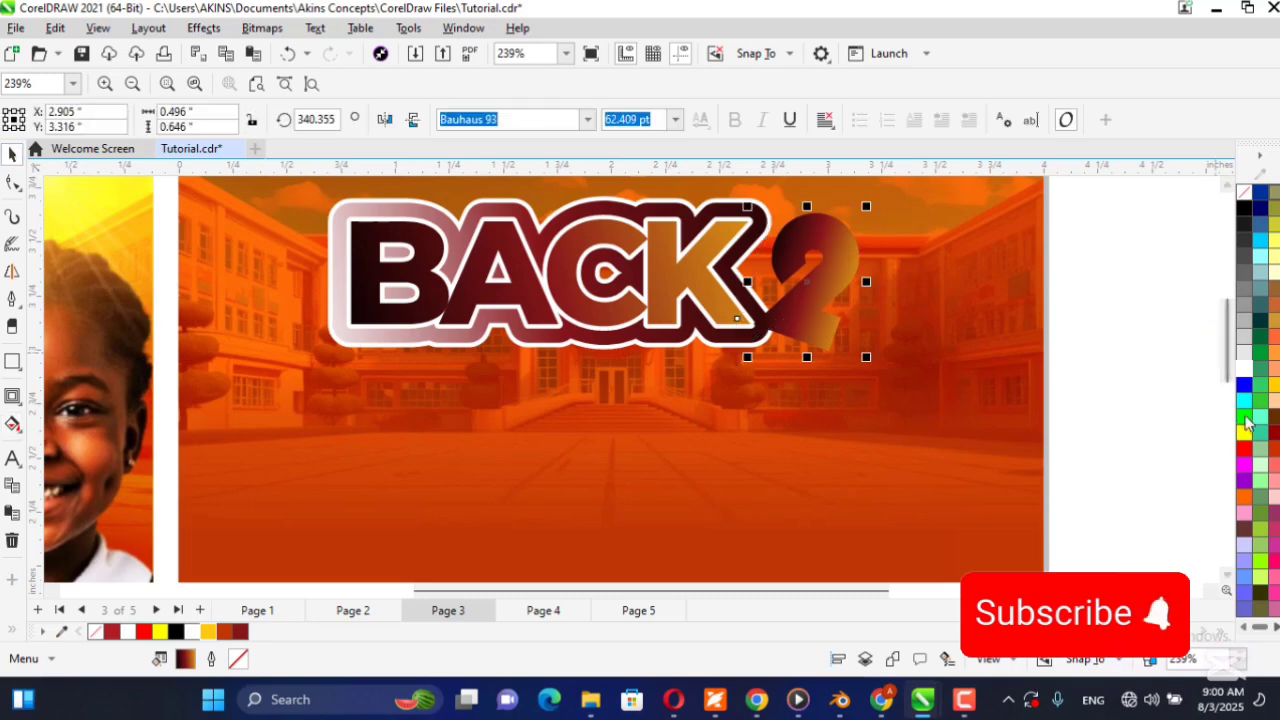
Give the 2 a white 4.0 pt outline placed behind the fill and set to scale with the object.
{"action": "right_click", "coordinate": [1240, 377]}
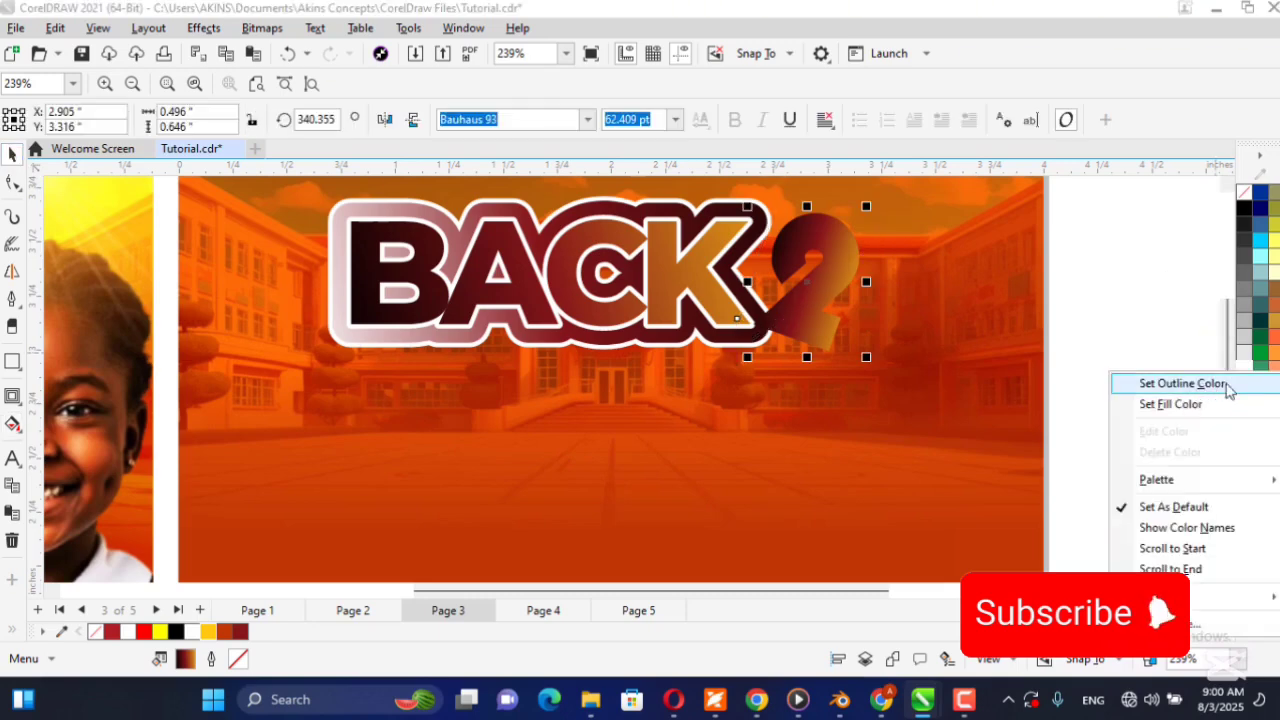
{"action": "left_click", "coordinate": [1190, 384]}
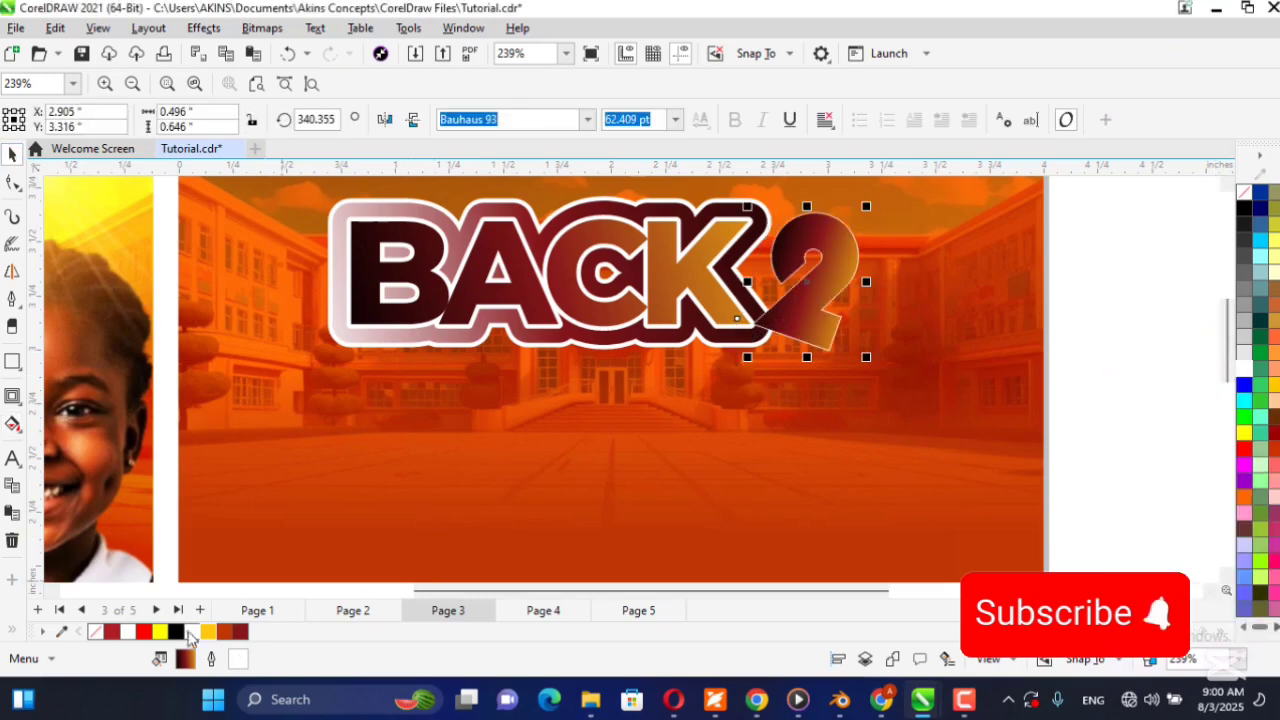
{"action": "double_click", "coordinate": [237, 660]}
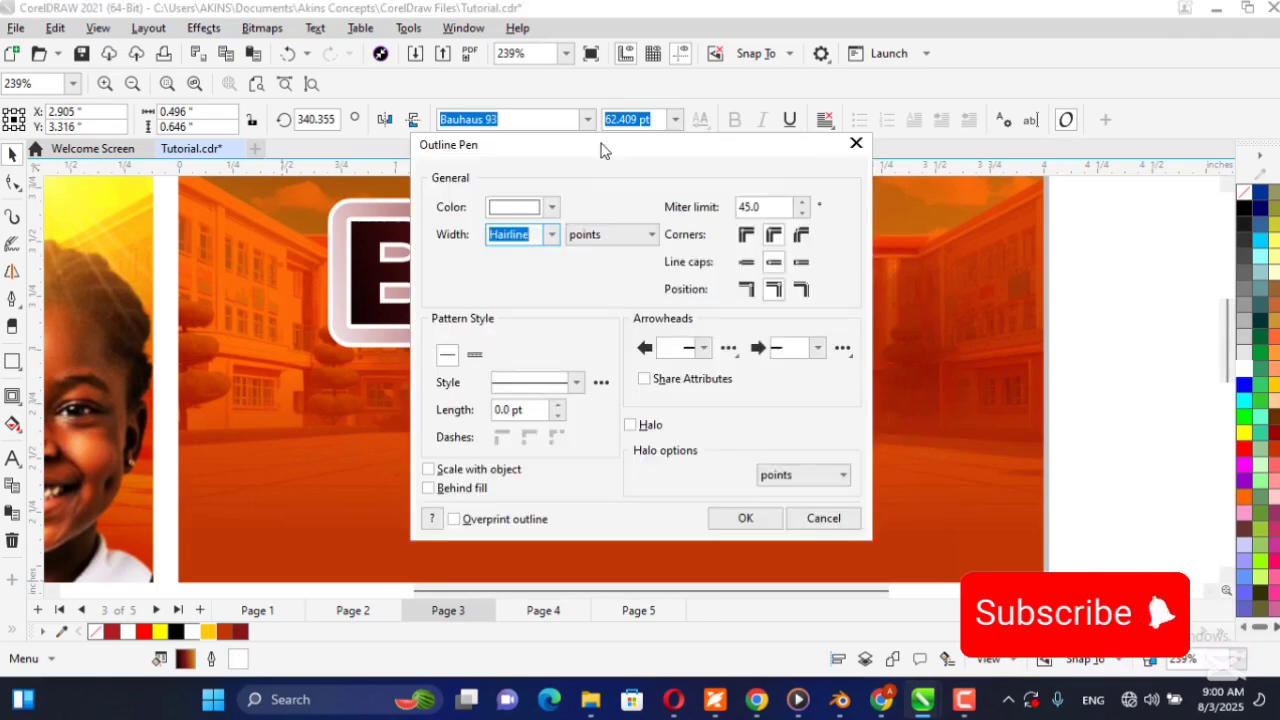
{"action": "left_click_drag", "start_coordinate": [444, 148], "coordinate": [136, 137]}
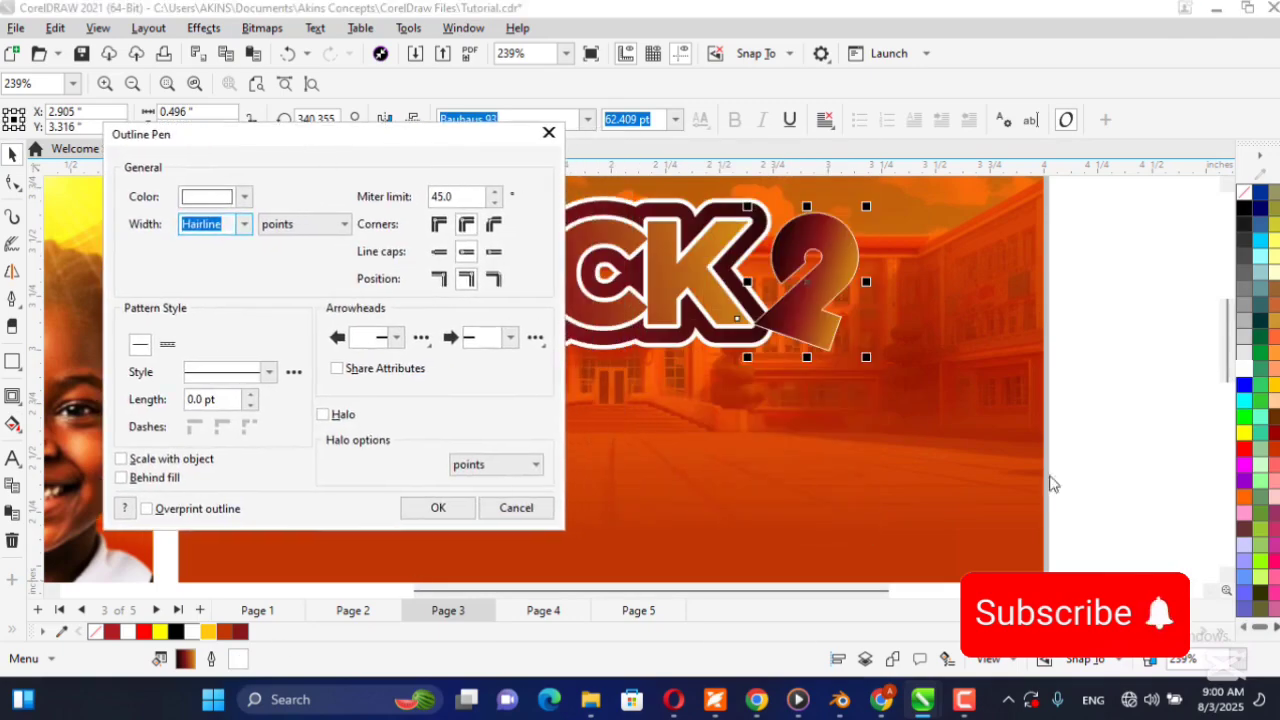
{"action": "left_click", "coordinate": [167, 460]}
{"action": "left_click", "coordinate": [241, 226]}
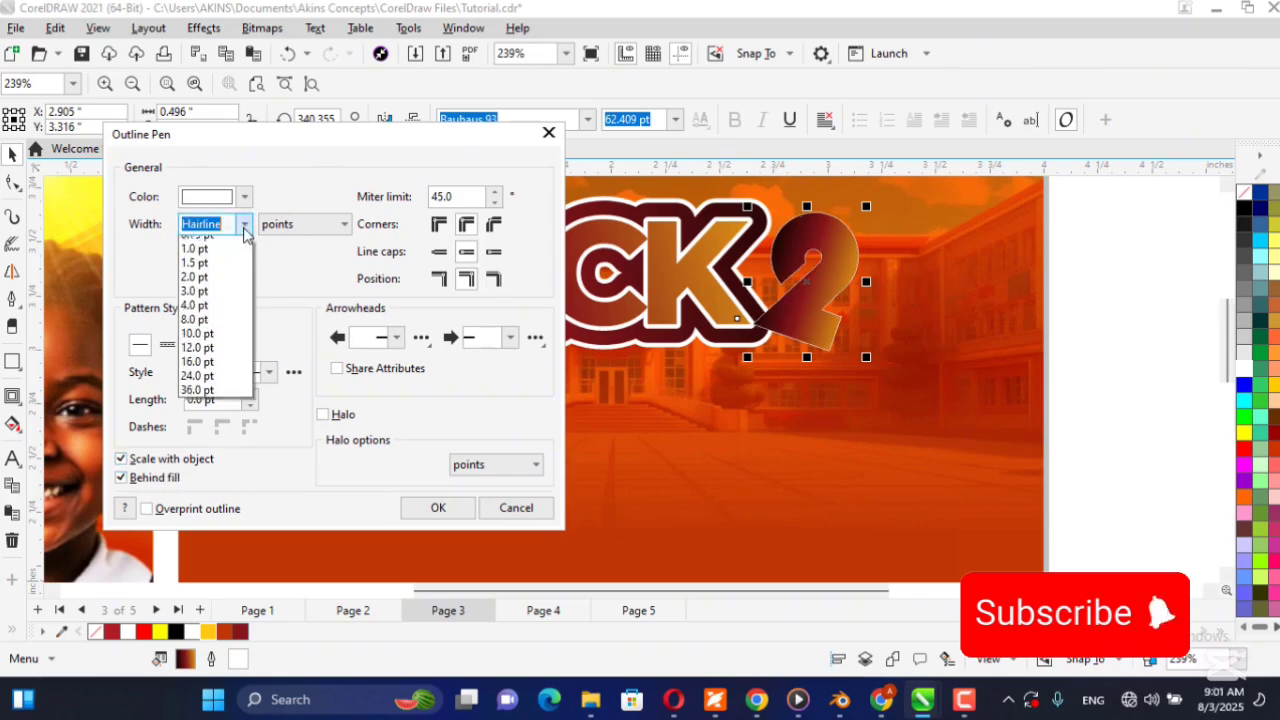
{"action": "left_click", "coordinate": [211, 361]}
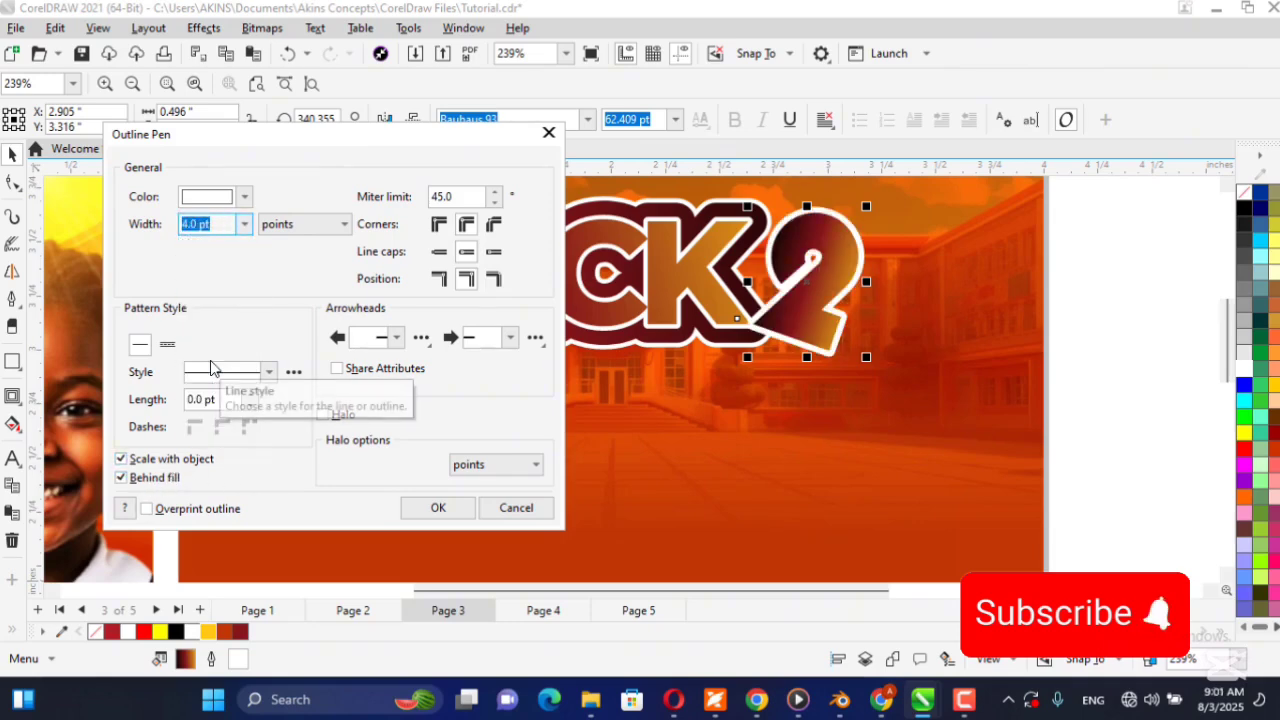
{"action": "left_click", "coordinate": [438, 507]}
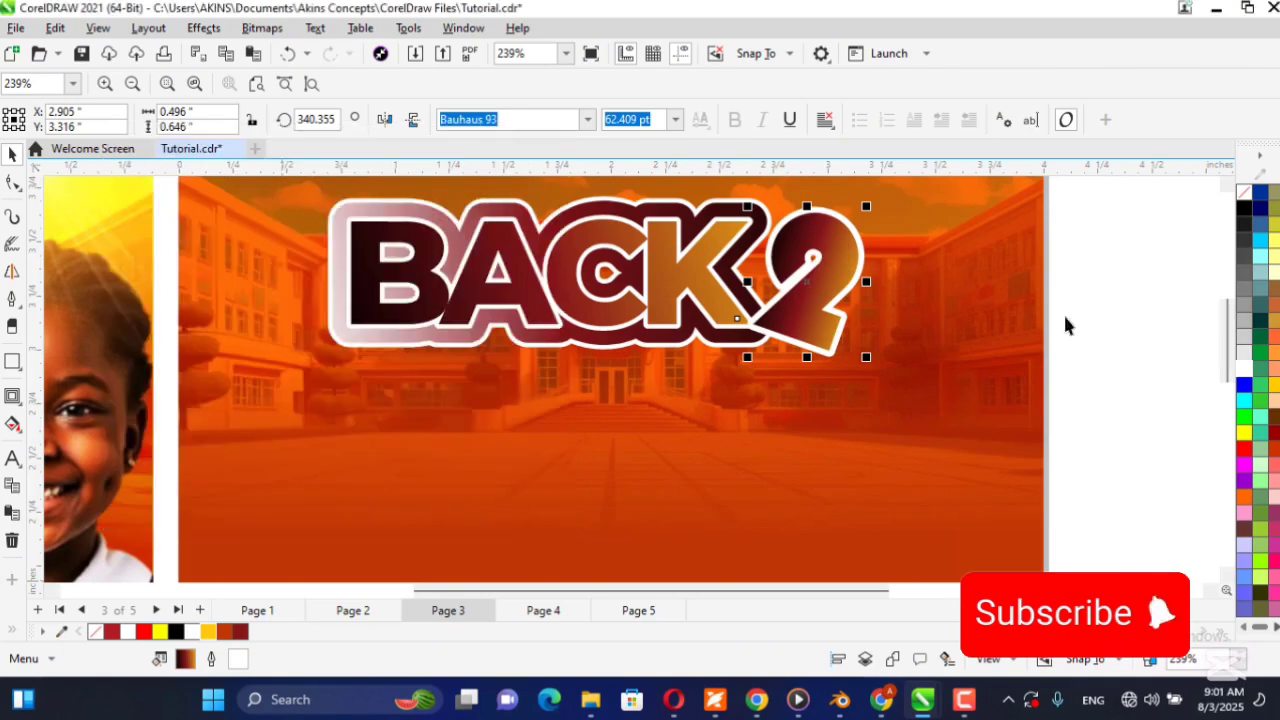
{"action": "left_click", "coordinate": [1166, 301]}
Compare the 2 on the new flyer with the reference flyer's 2, examining the thick shadow along its edge.
{"action": "scroll", "coordinate": [1037, 311], "scroll_direction": "down", "scroll_amount": 1}
{"action": "scroll", "coordinate": [1037, 311], "scroll_direction": "down", "scroll_amount": 2}
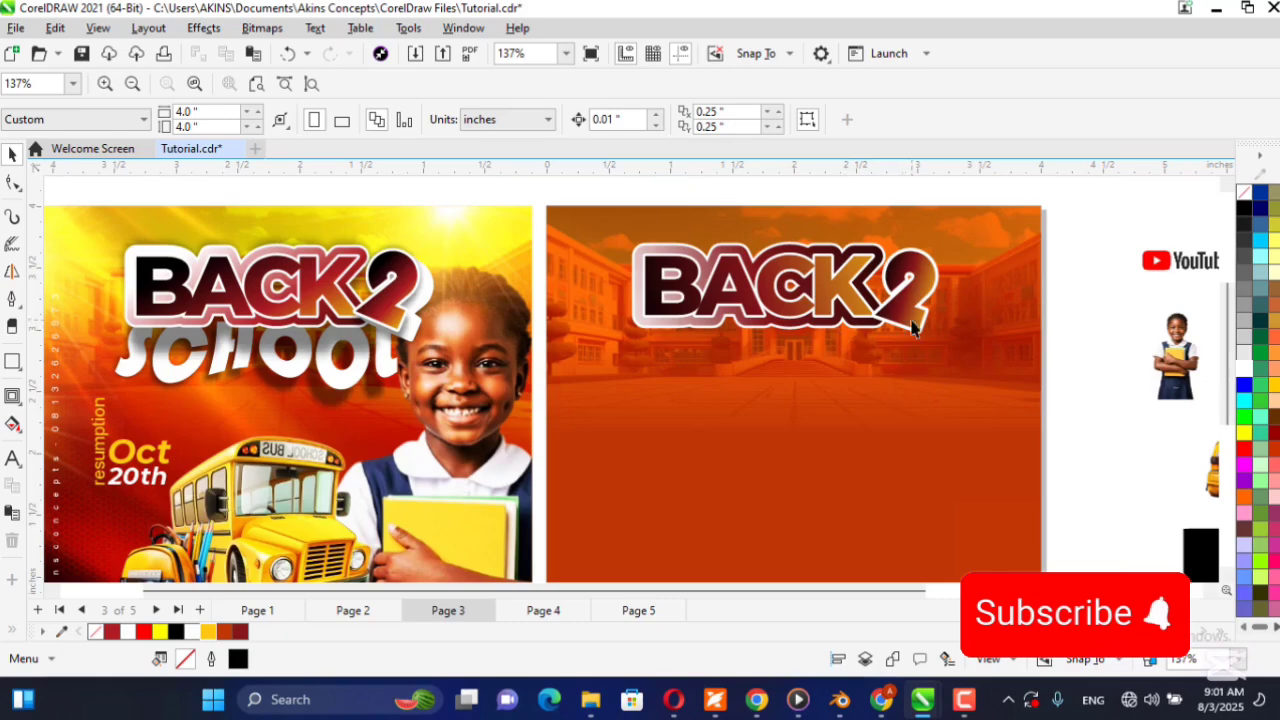
{"action": "scroll", "coordinate": [903, 302], "scroll_direction": "down", "scroll_amount": 1}
{"action": "scroll", "coordinate": [985, 333], "scroll_direction": "up", "scroll_amount": 1}
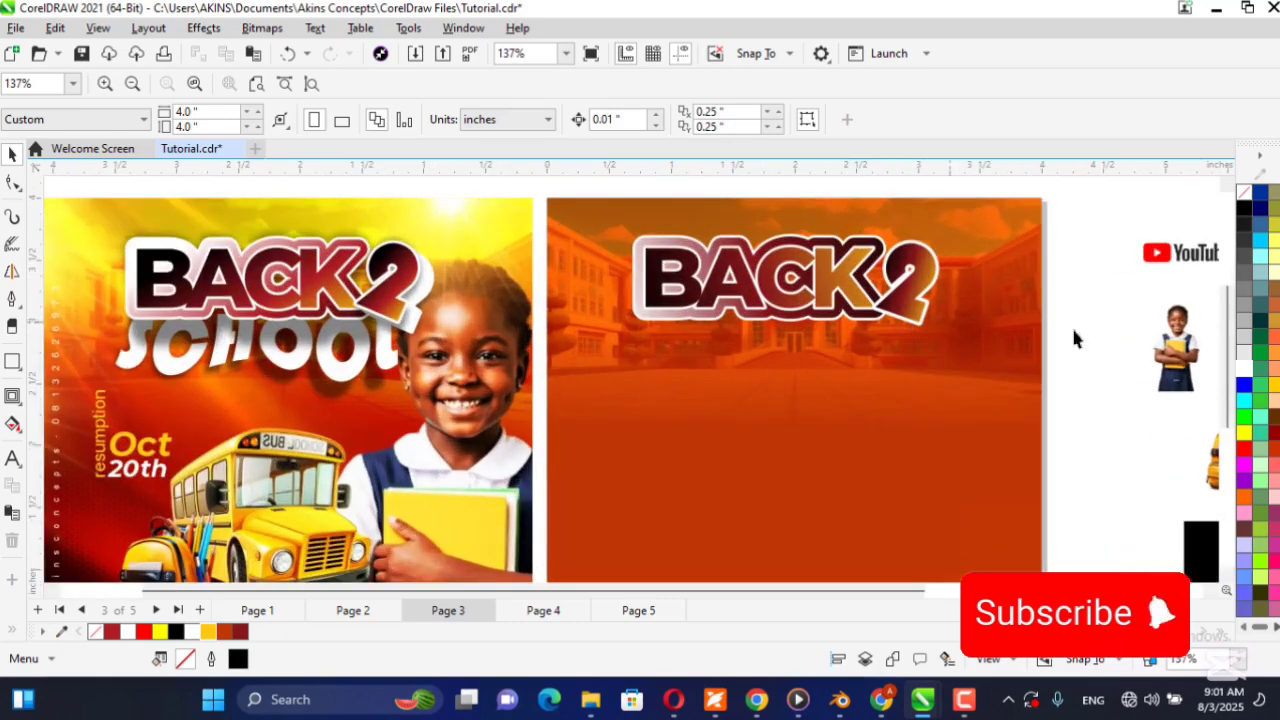
{"action": "left_click", "coordinate": [918, 305]}
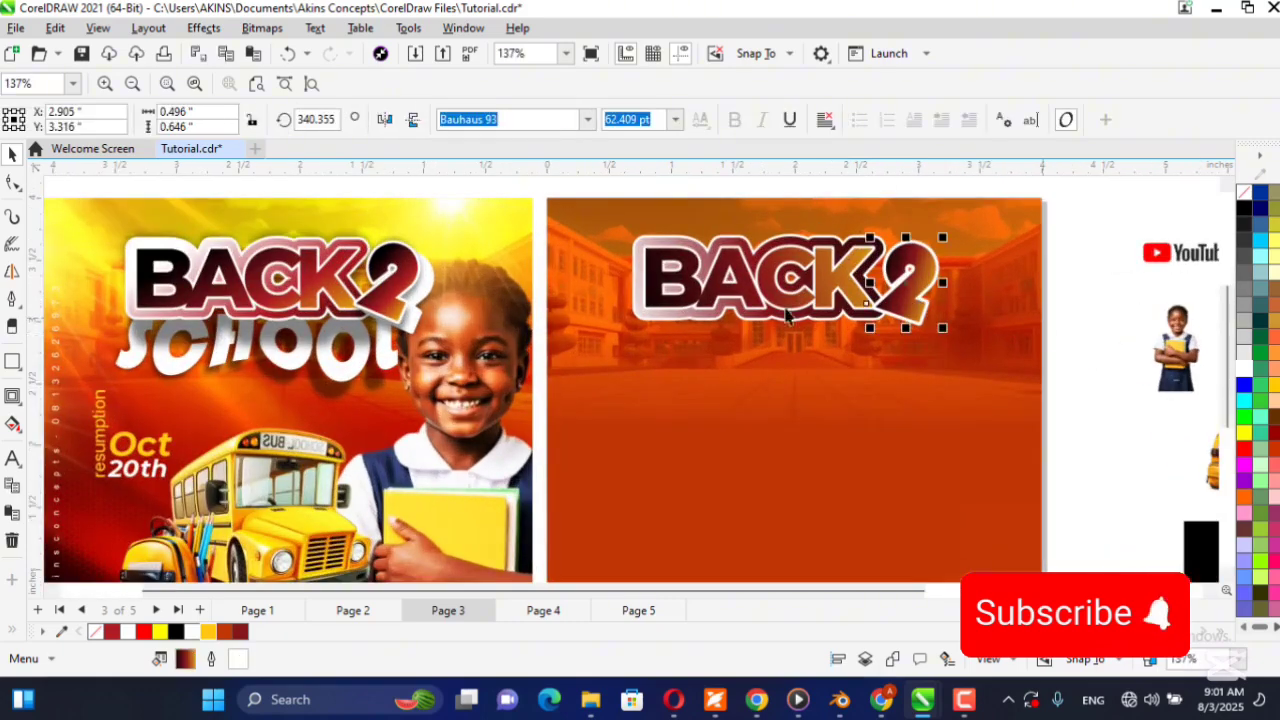
{"action": "scroll", "coordinate": [375, 325], "scroll_direction": "up", "scroll_amount": 3}
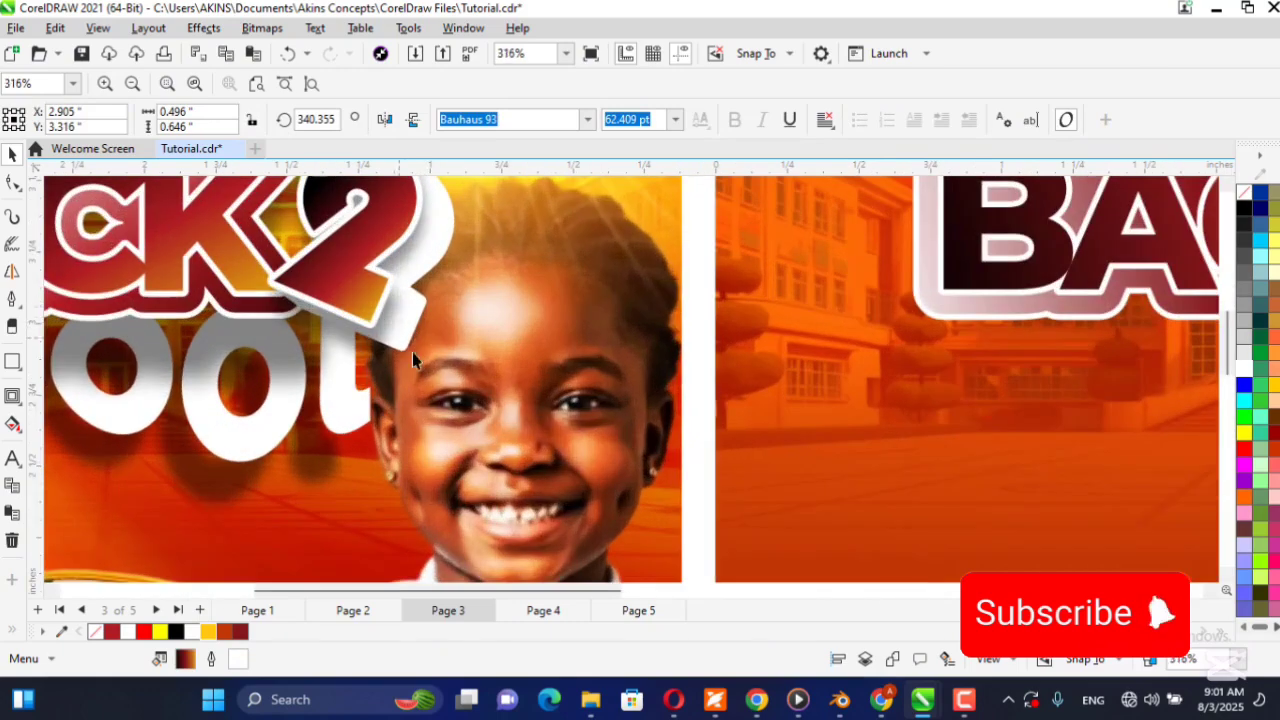
{"action": "scroll", "coordinate": [336, 311], "scroll_direction": "down", "scroll_amount": 5}
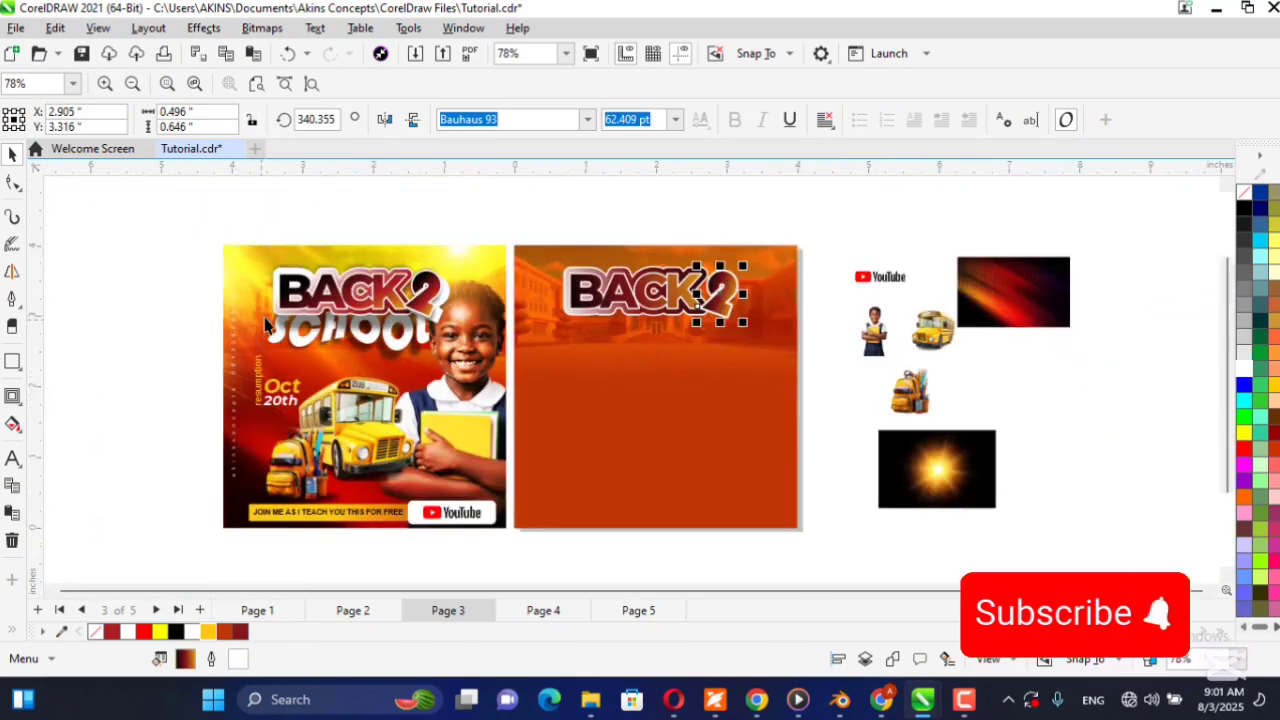
{"action": "scroll", "coordinate": [265, 325], "scroll_direction": "up", "scroll_amount": 3}
{"action": "scroll", "coordinate": [290, 322], "scroll_direction": "down", "scroll_amount": 4}
{"action": "scroll", "coordinate": [335, 332], "scroll_direction": "up", "scroll_amount": 3}
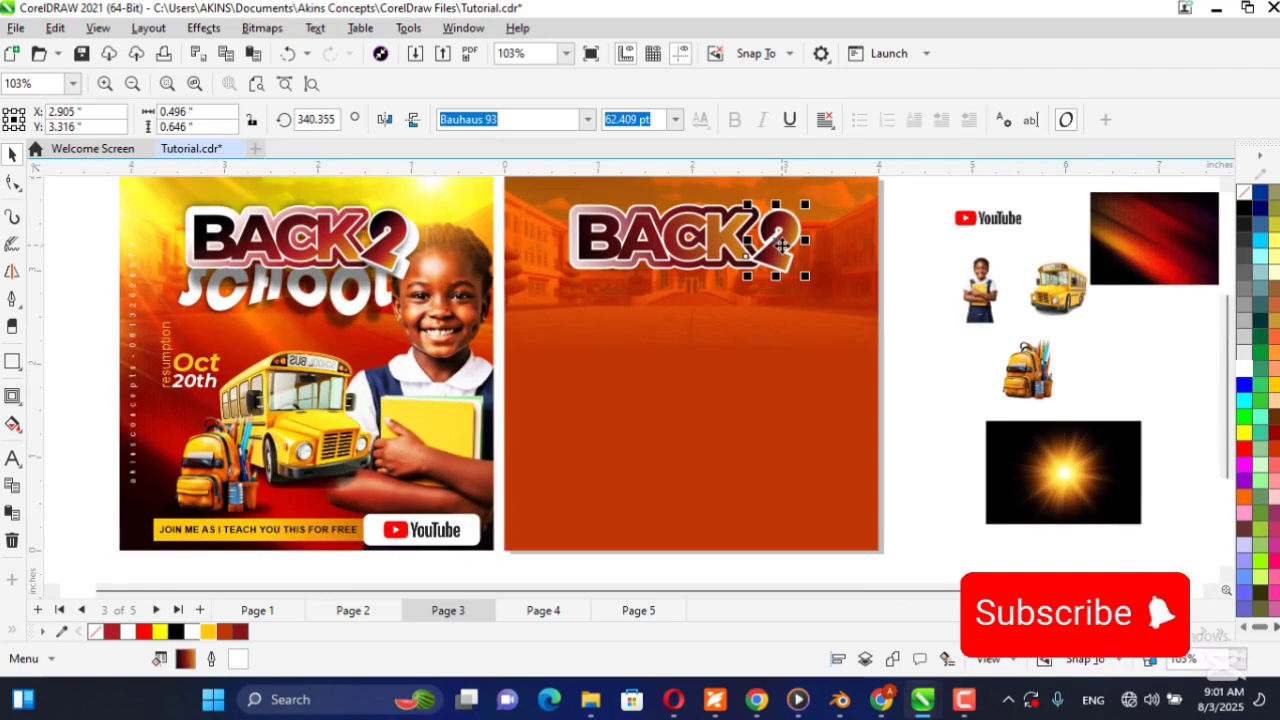
Add a block shadow to the 2, cast toward its lower right with a depth of about 0.105 in at about 312.5 degrees.
{"action": "left_click", "coordinate": [18, 400]}
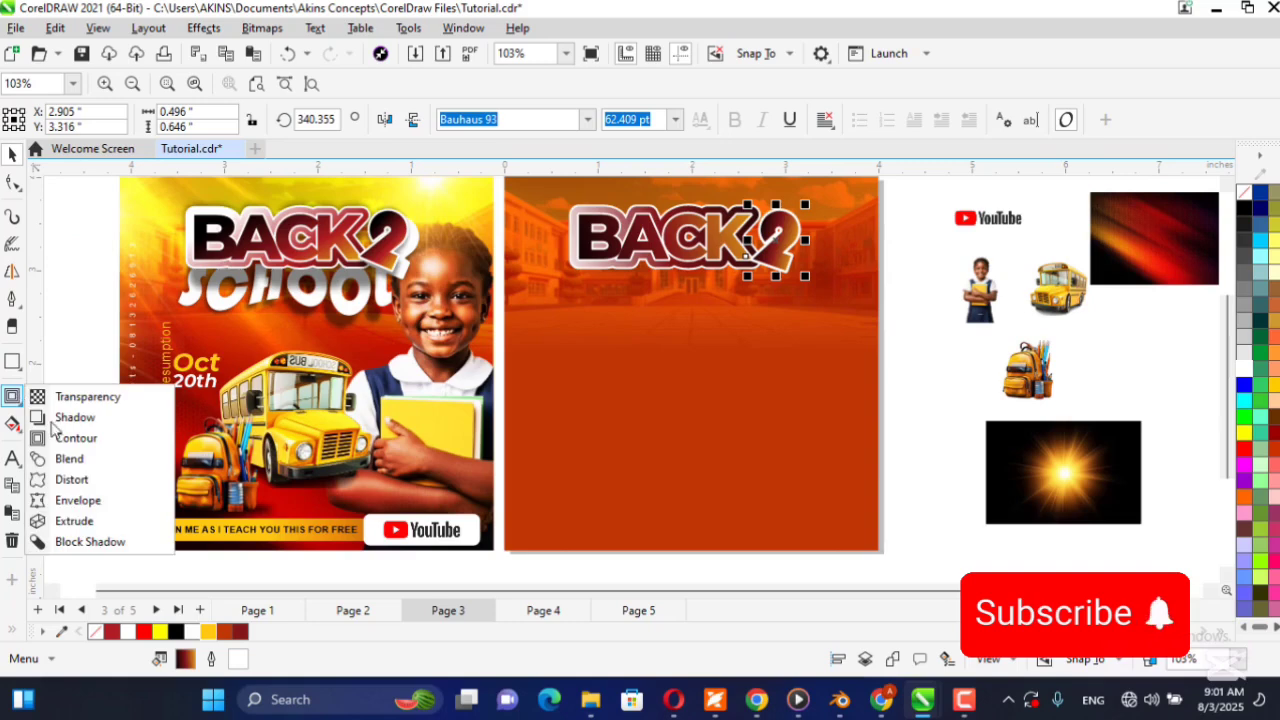
{"action": "left_click", "coordinate": [95, 542]}
{"action": "scroll", "coordinate": [802, 250], "scroll_direction": "up", "scroll_amount": 3}
{"action": "left_click_drag", "start_coordinate": [760, 226], "coordinate": [772, 252]}
{"action": "scroll", "coordinate": [766, 258], "scroll_direction": "down", "scroll_amount": 1}
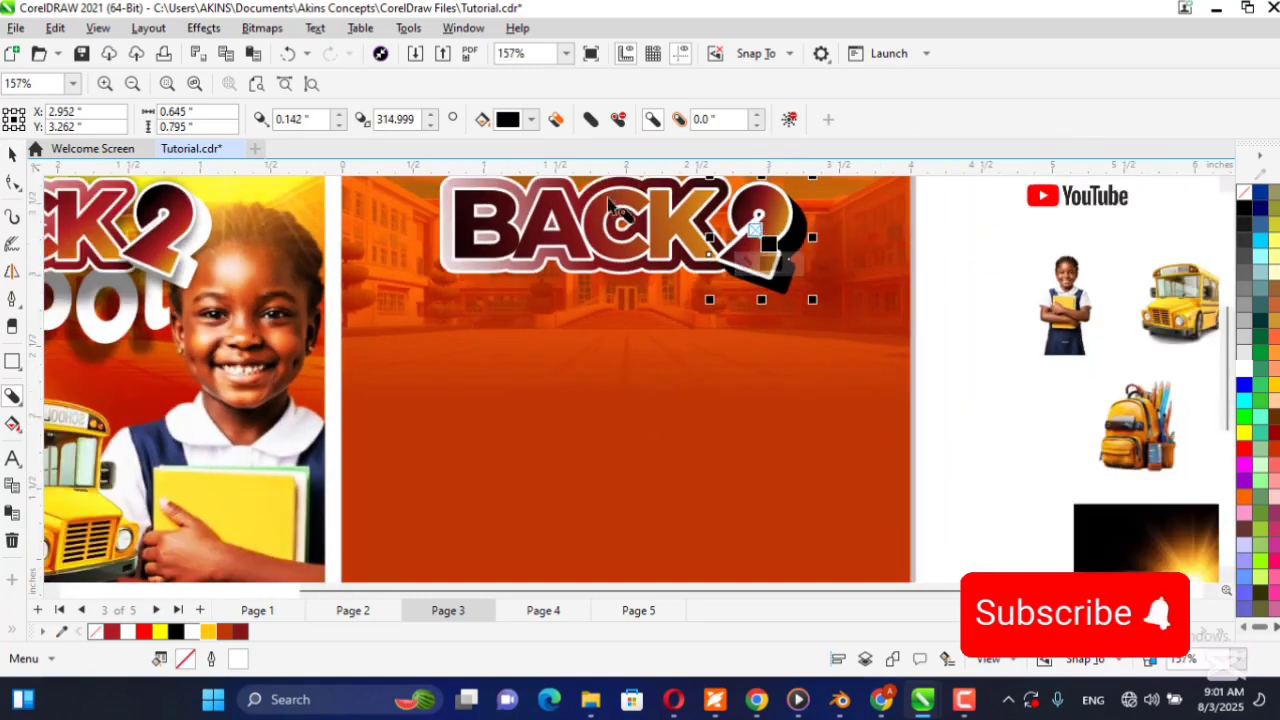
{"action": "scroll", "coordinate": [768, 255], "scroll_direction": "up", "scroll_amount": 2}
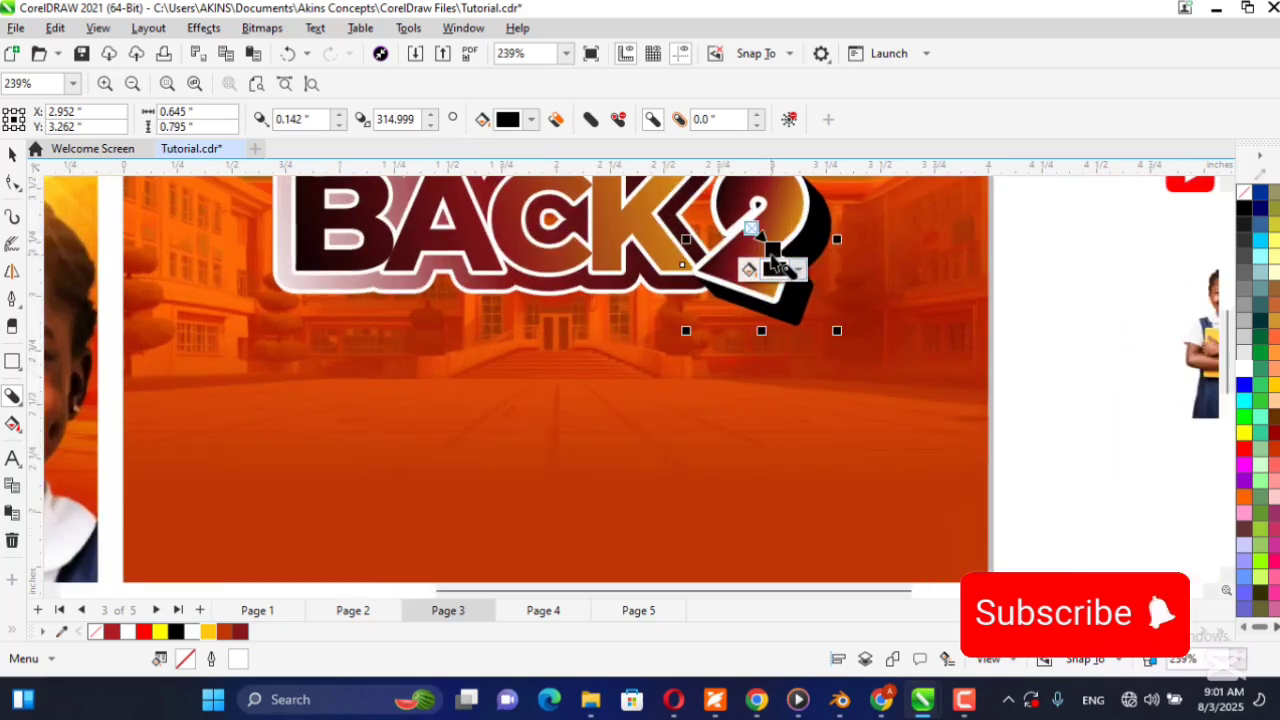
{"action": "left_click_drag", "start_coordinate": [771, 251], "coordinate": [765, 245]}
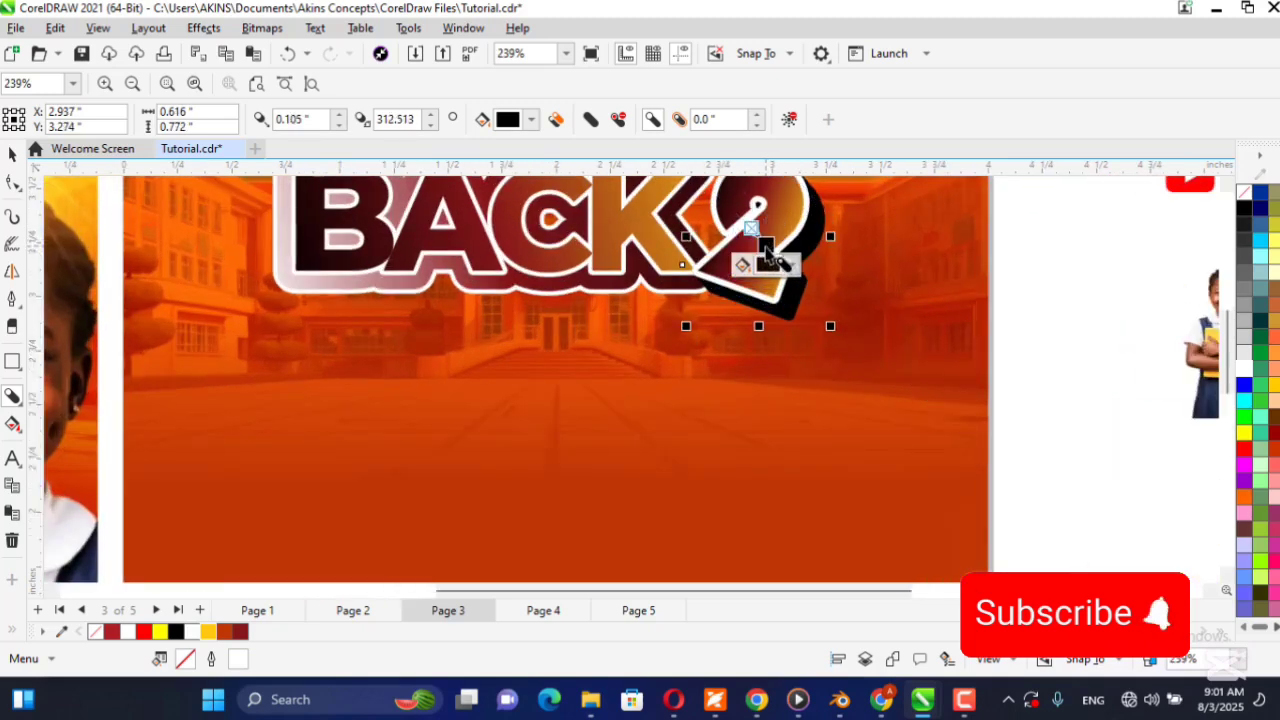
{"action": "left_click", "coordinate": [13, 154]}
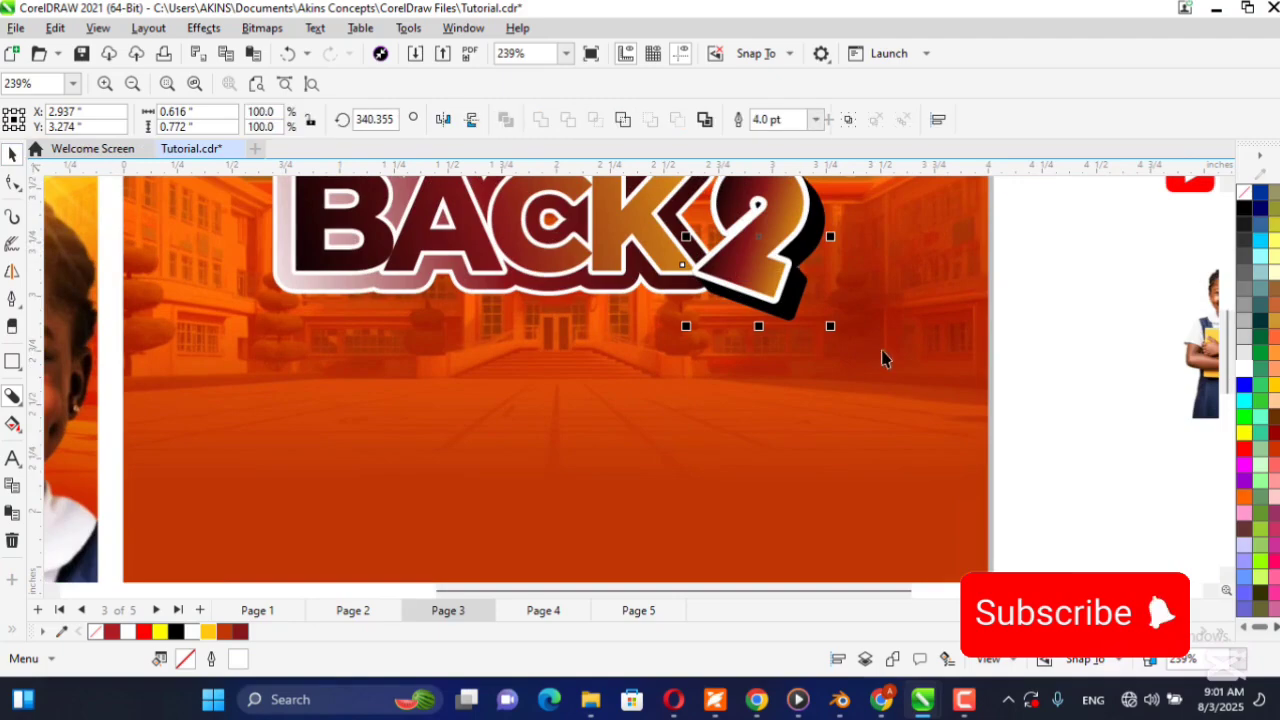
{"action": "scroll", "coordinate": [877, 354], "scroll_direction": "down", "scroll_amount": 4}
{"action": "left_click", "coordinate": [900, 286]}
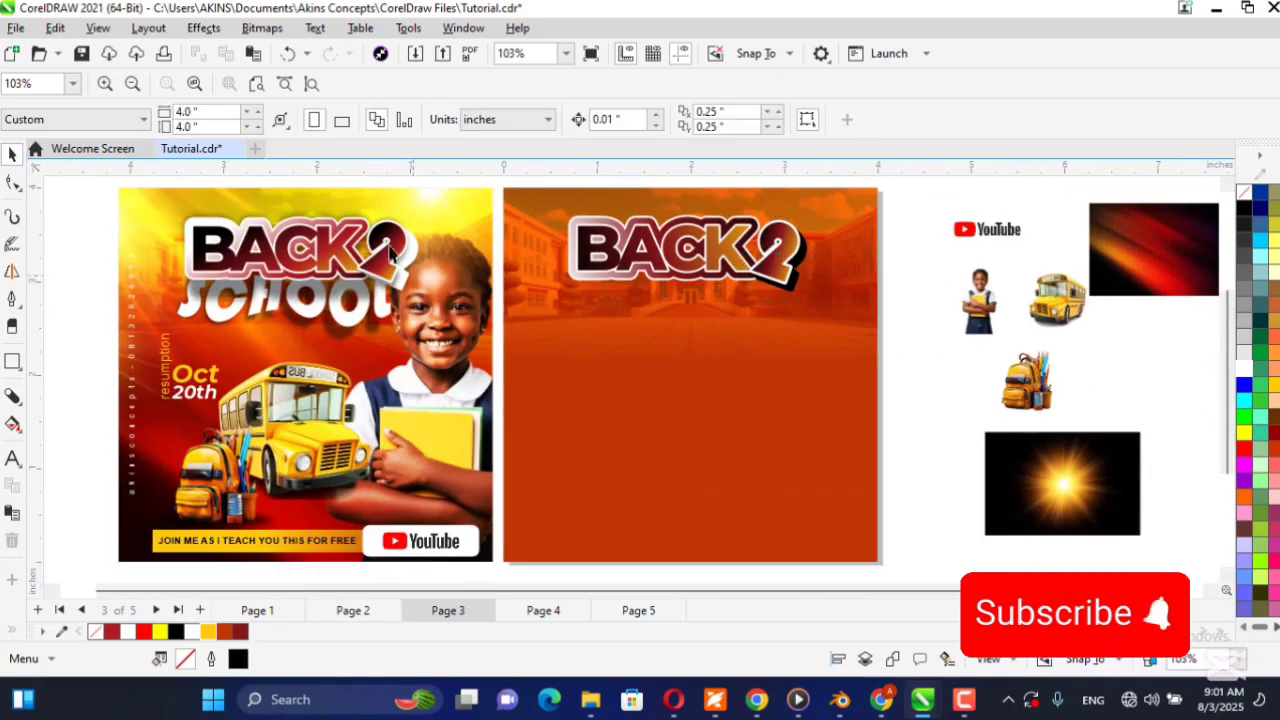
Adjust the 2's block shadow to a depth of about 0.115 in at about 305.5 degrees.
{"action": "scroll", "coordinate": [847, 280], "scroll_direction": "up", "scroll_amount": 2}
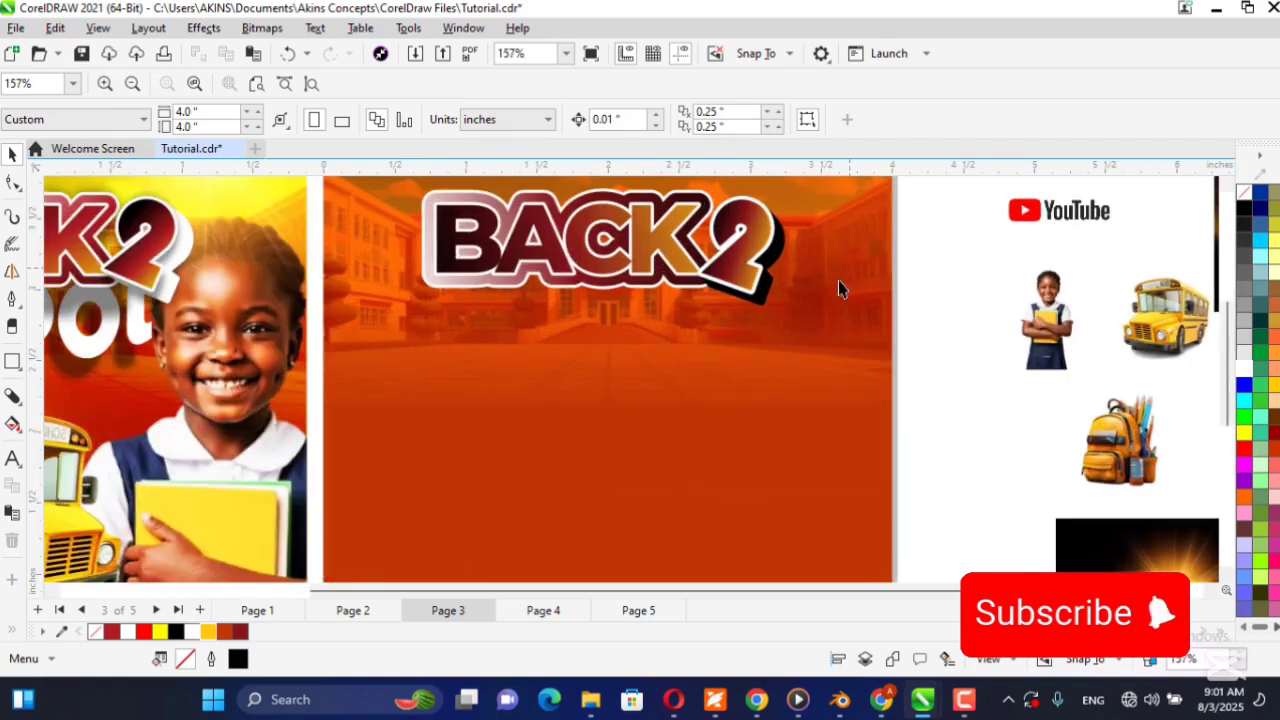
{"action": "scroll", "coordinate": [767, 290], "scroll_direction": "down", "scroll_amount": 2}
{"action": "left_click", "coordinate": [760, 298]}
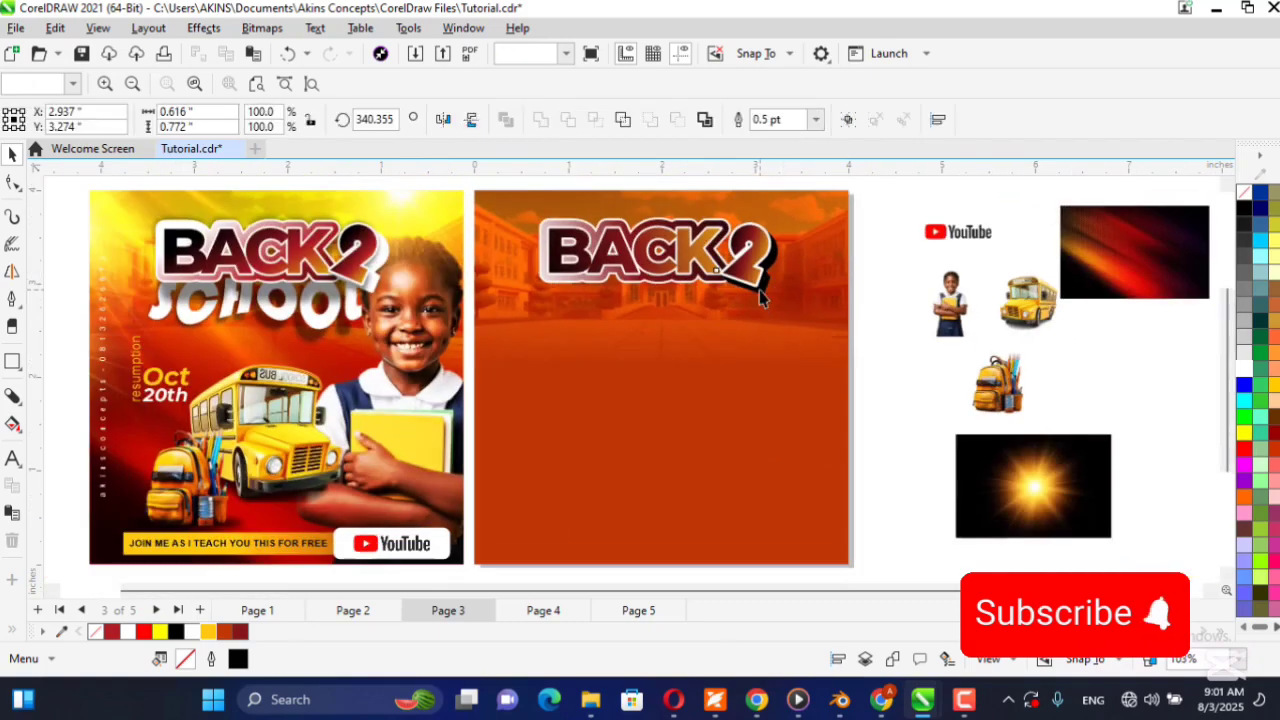
{"action": "left_click", "coordinate": [14, 398]}
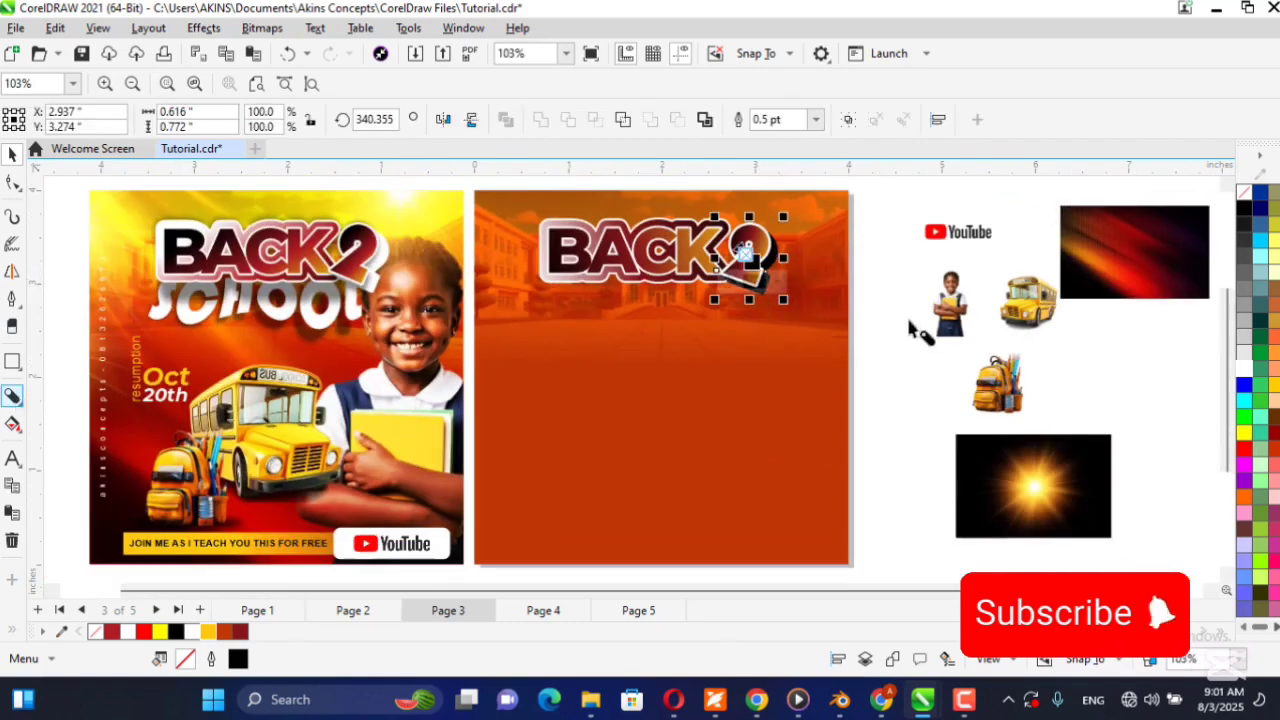
{"action": "scroll", "coordinate": [730, 265], "scroll_direction": "up", "scroll_amount": 2}
{"action": "scroll", "coordinate": [725, 250], "scroll_direction": "up", "scroll_amount": 1}
{"action": "scroll", "coordinate": [735, 258], "scroll_direction": "up", "scroll_amount": 2}
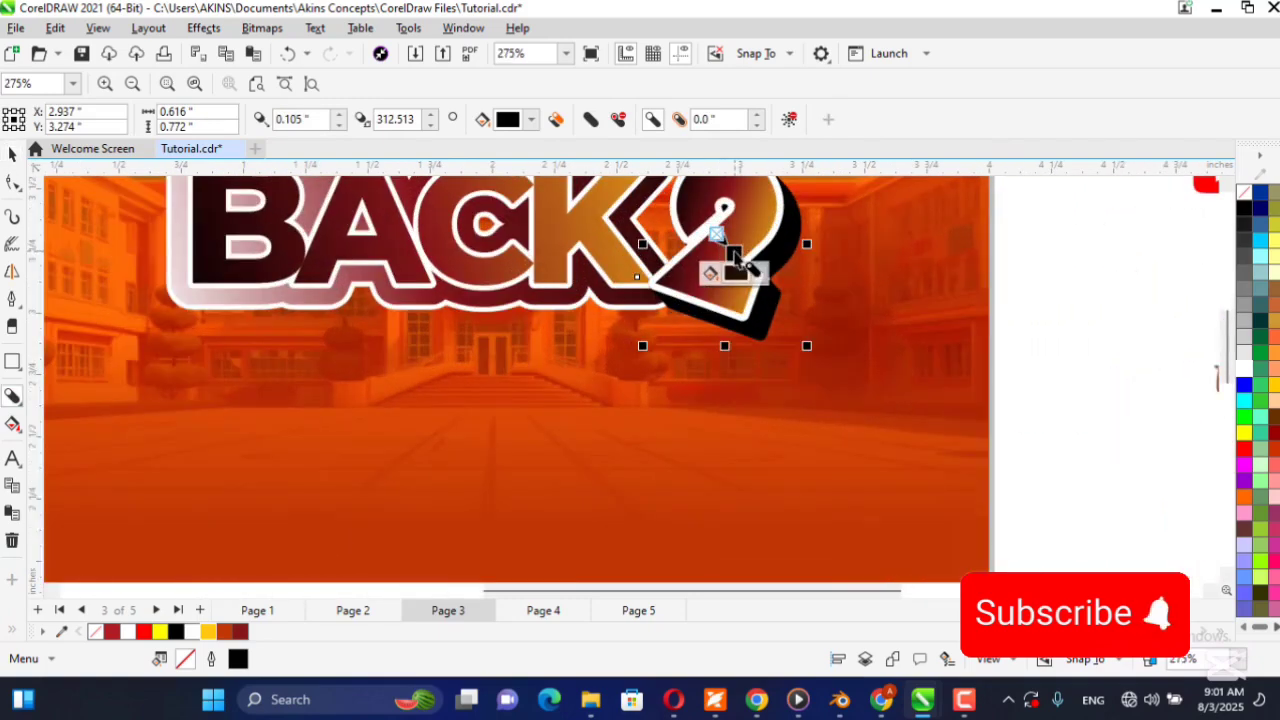
{"action": "left_click_drag", "start_coordinate": [737, 253], "coordinate": [740, 248]}
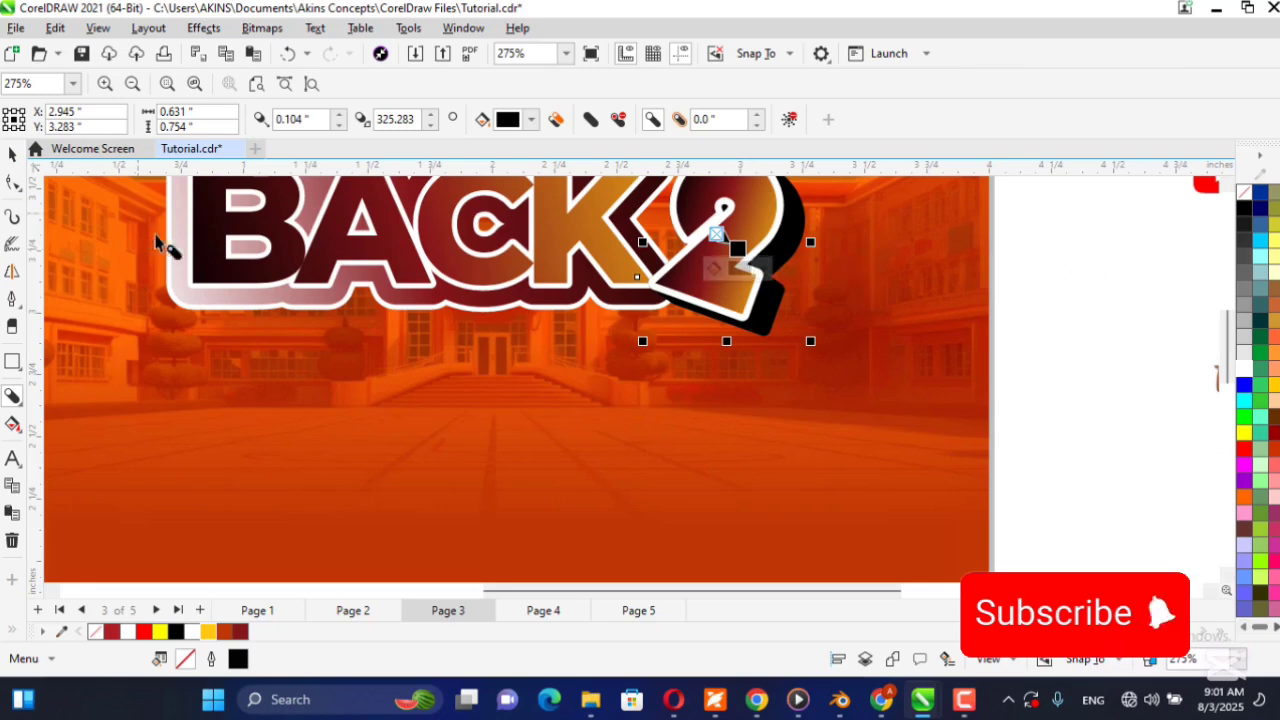
{"action": "left_click_drag", "start_coordinate": [738, 248], "coordinate": [736, 266]}
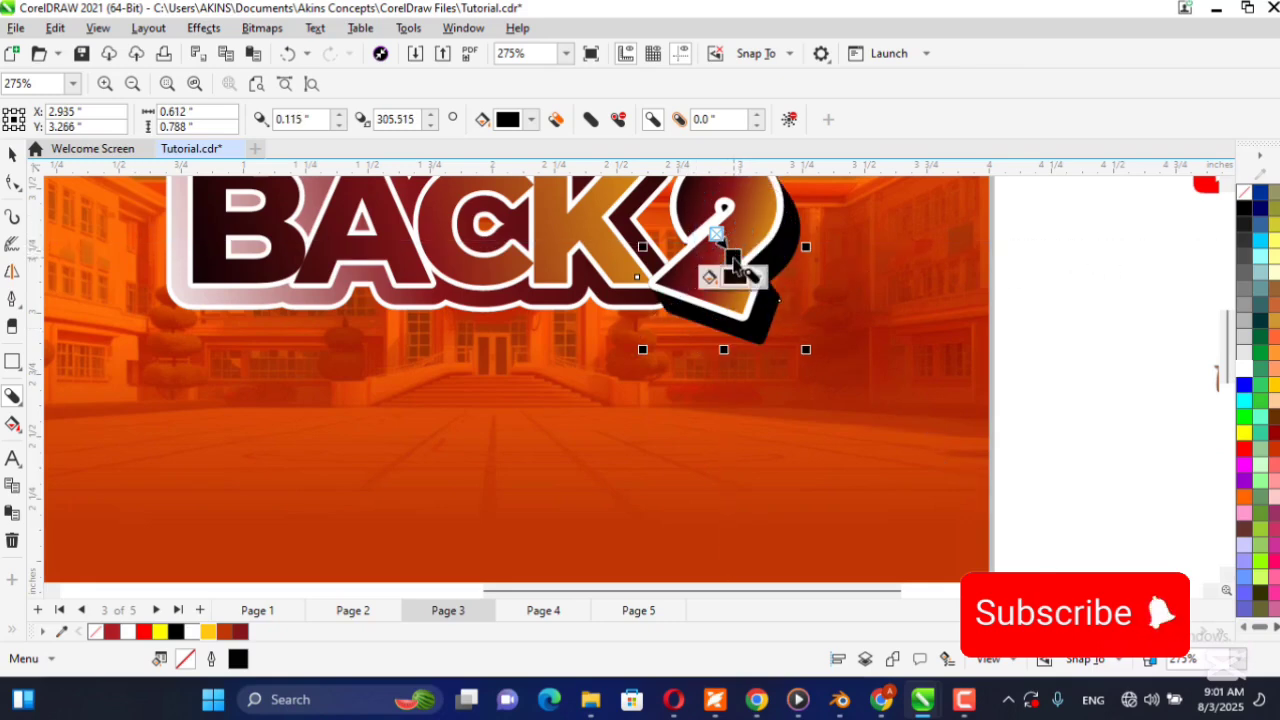
{"action": "key", "text": "space"}
{"action": "left_click", "coordinate": [1037, 322]}
Change the color of the 2's block shadow to white using the document palette.
{"action": "left_click", "coordinate": [766, 337]}
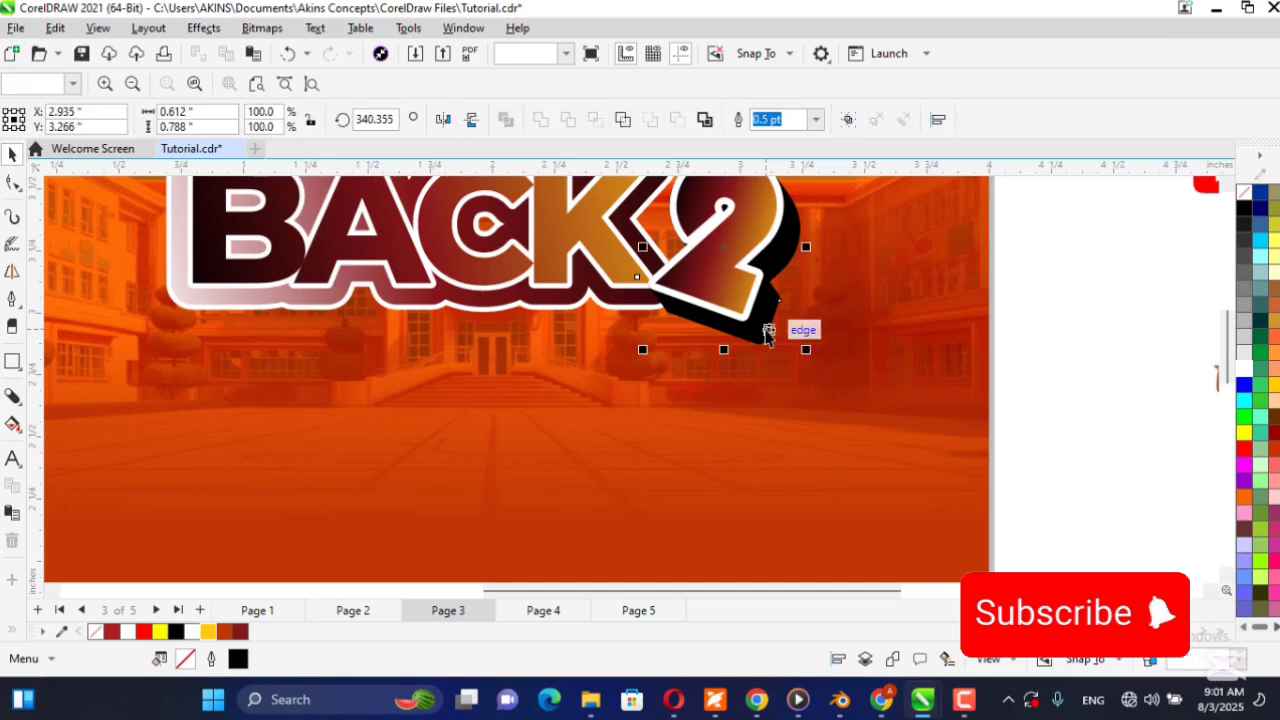
{"action": "left_click", "coordinate": [10, 397]}
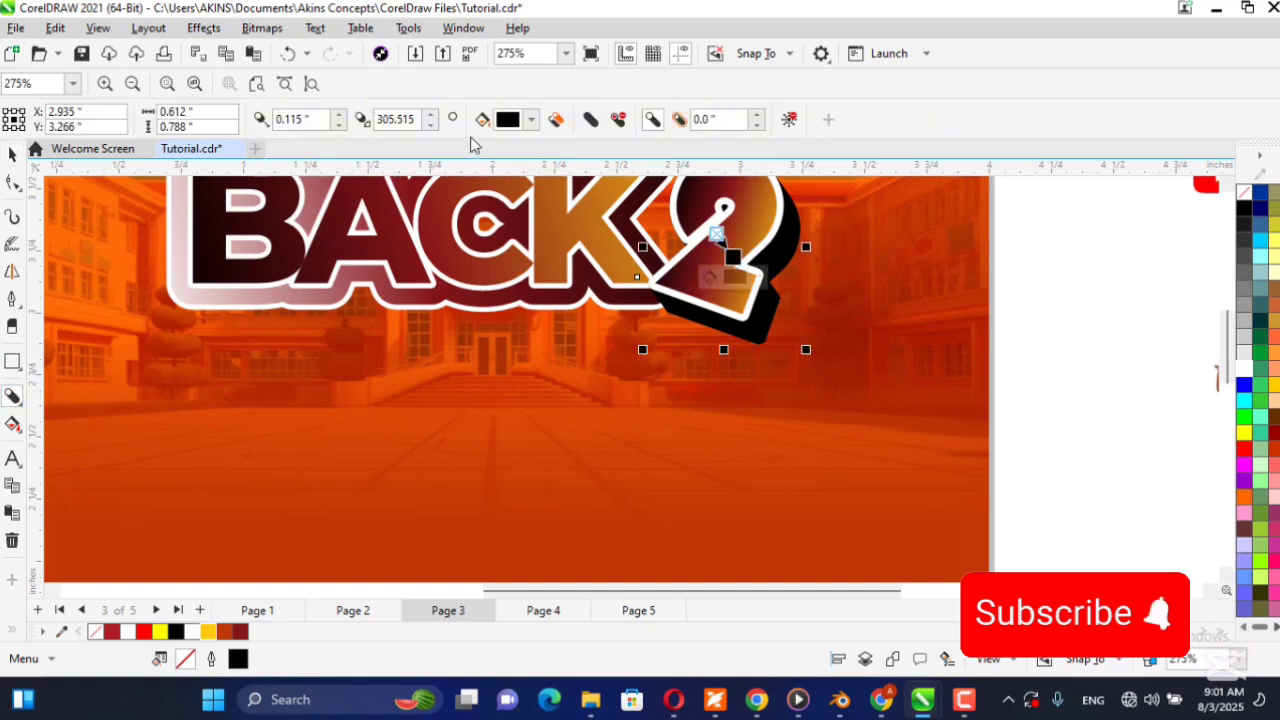
{"action": "left_click", "coordinate": [531, 120]}
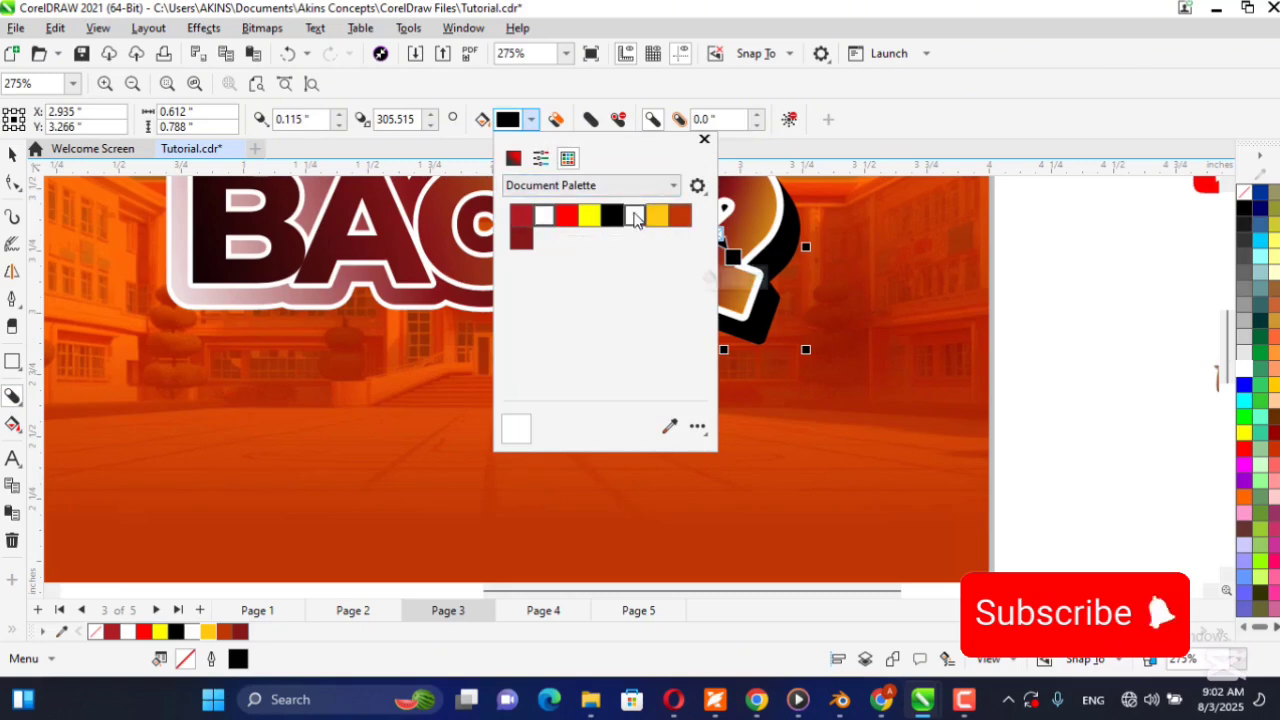
{"action": "left_click", "coordinate": [634, 215]}
{"action": "left_click", "coordinate": [12, 157]}
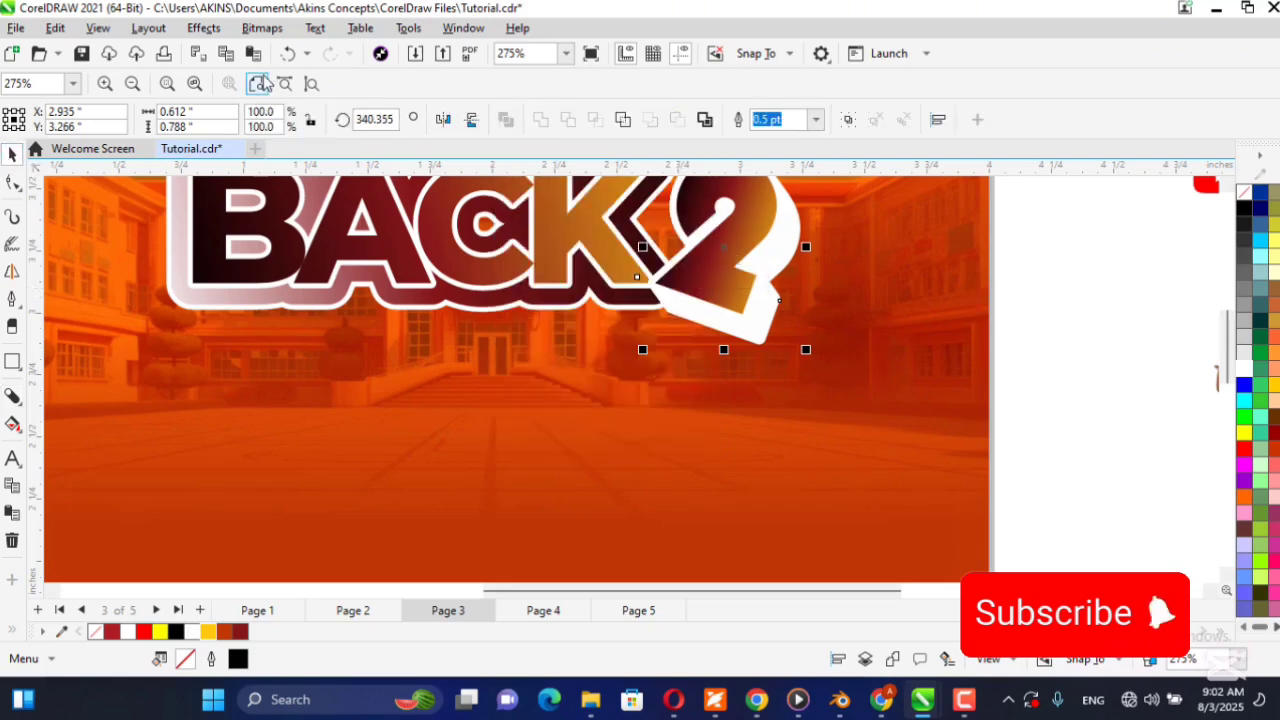
{"action": "key", "text": "F4"}
{"action": "left_click", "coordinate": [841, 222]}
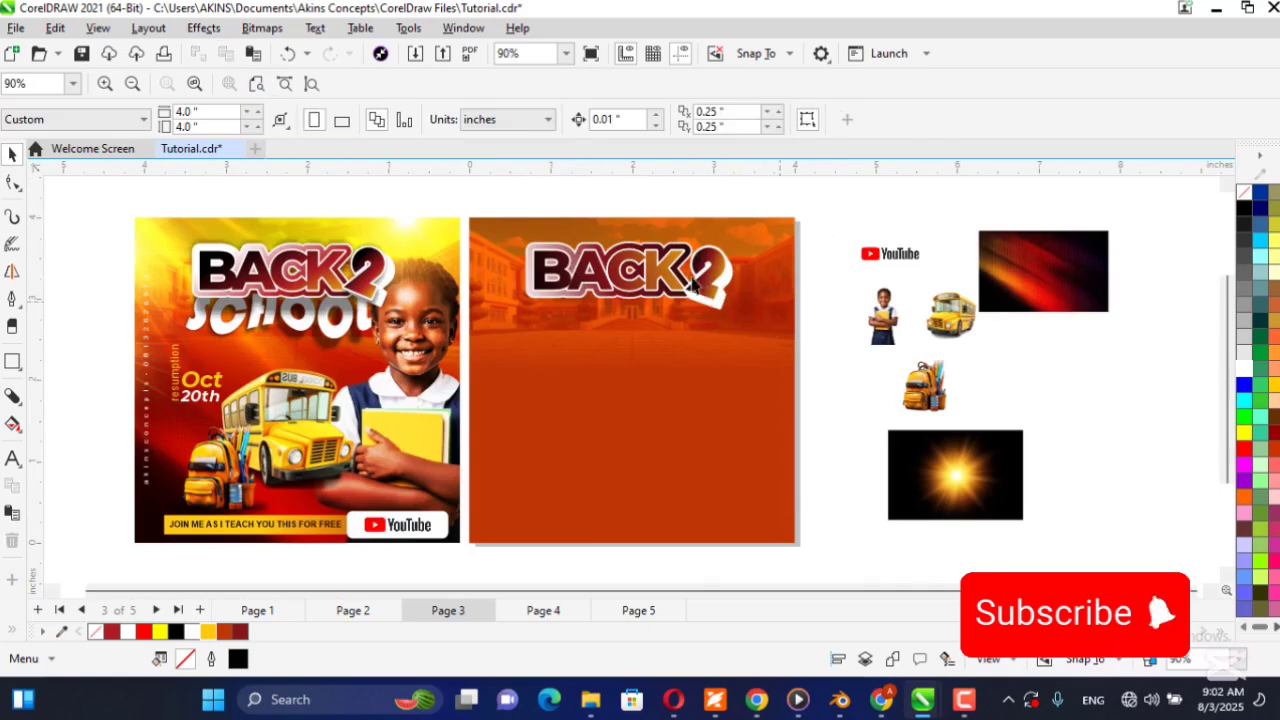
Break the block shadow apart from the 2 on the new flyer so both are separate objects.
{"action": "scroll", "coordinate": [746, 323], "scroll_direction": "up", "scroll_amount": 5}
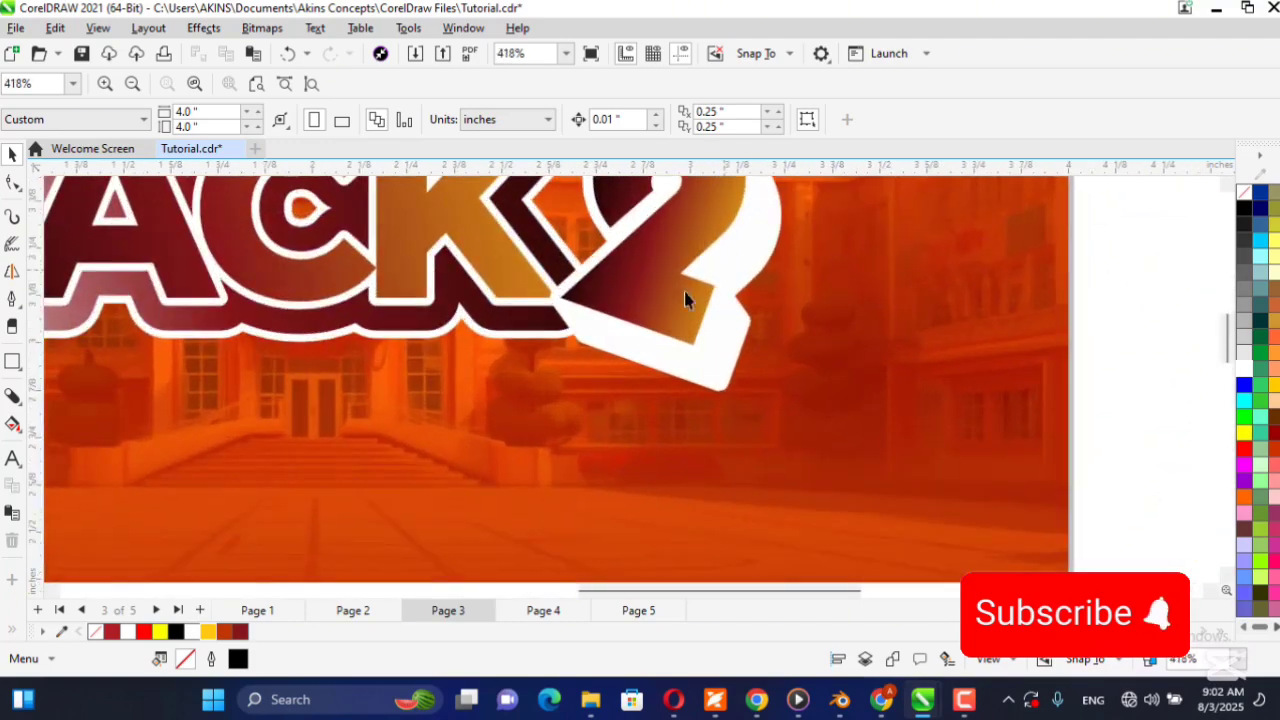
{"action": "scroll", "coordinate": [714, 286], "scroll_direction": "down", "scroll_amount": 2}
{"action": "scroll", "coordinate": [680, 287], "scroll_direction": "down", "scroll_amount": 3}
{"action": "scroll", "coordinate": [607, 245], "scroll_direction": "up", "scroll_amount": 5}
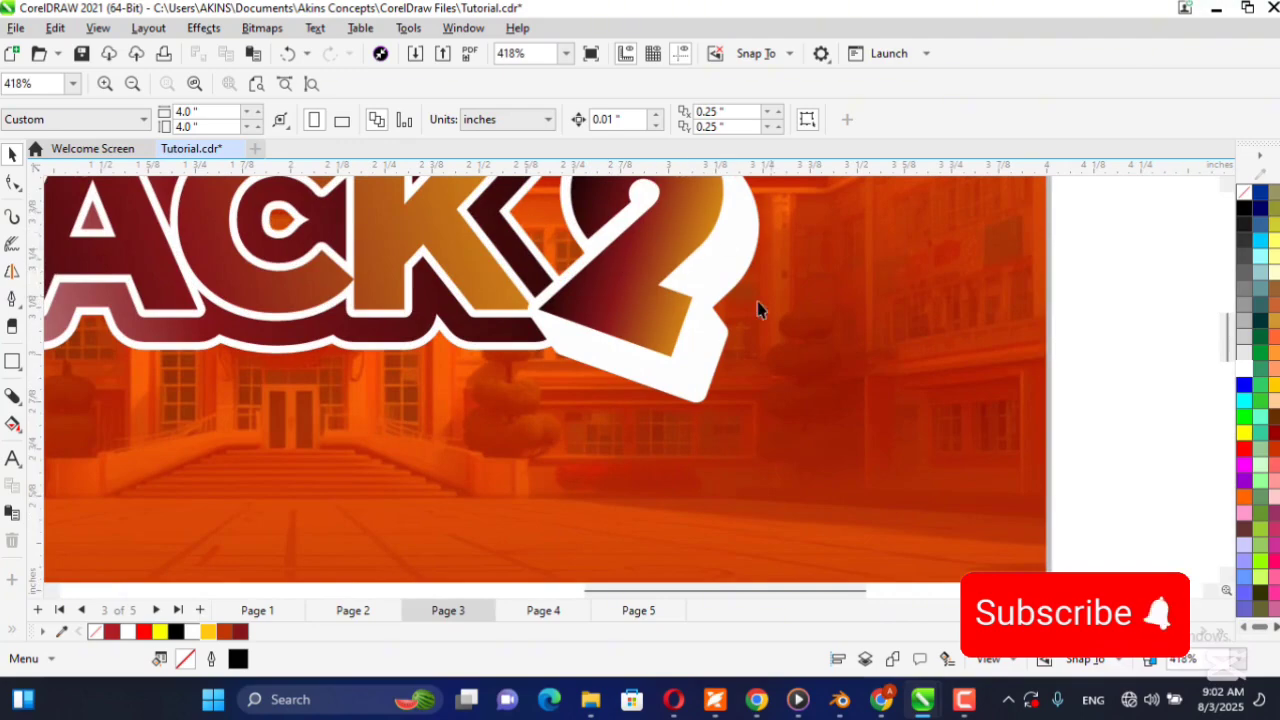
{"action": "left_click", "coordinate": [632, 258]}
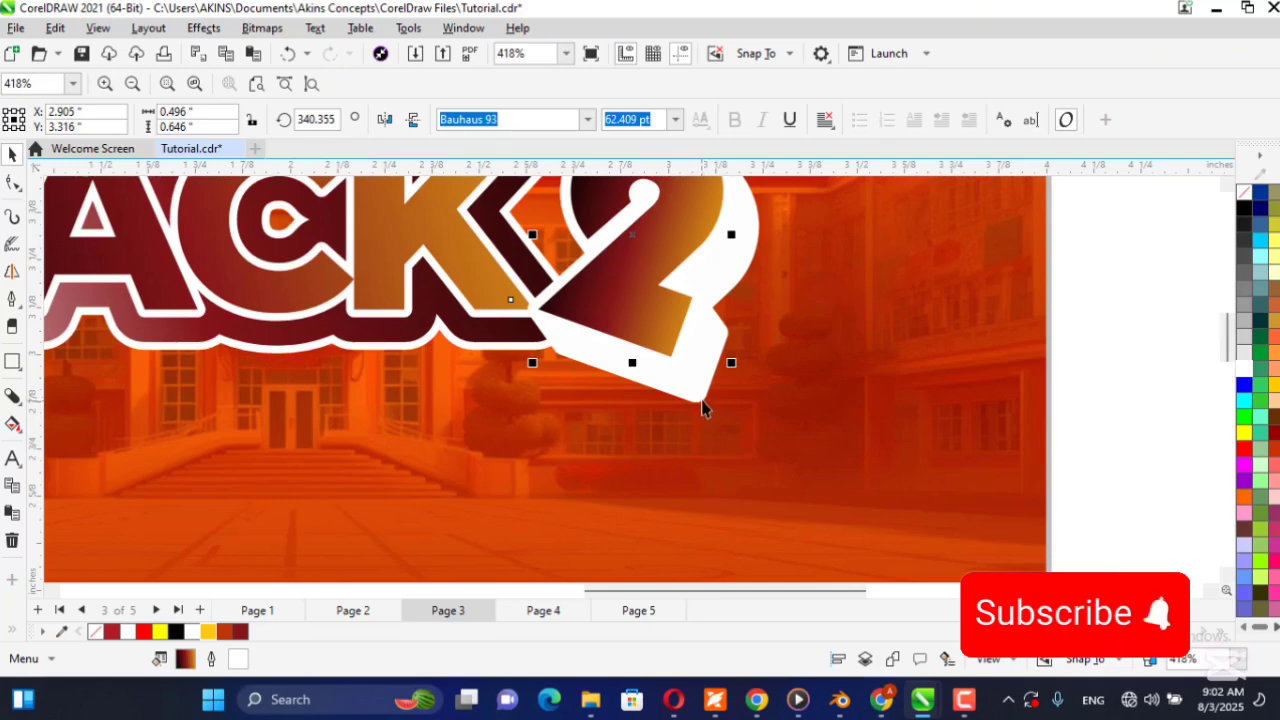
{"action": "scroll", "coordinate": [690, 408], "scroll_direction": "down", "scroll_amount": 5}
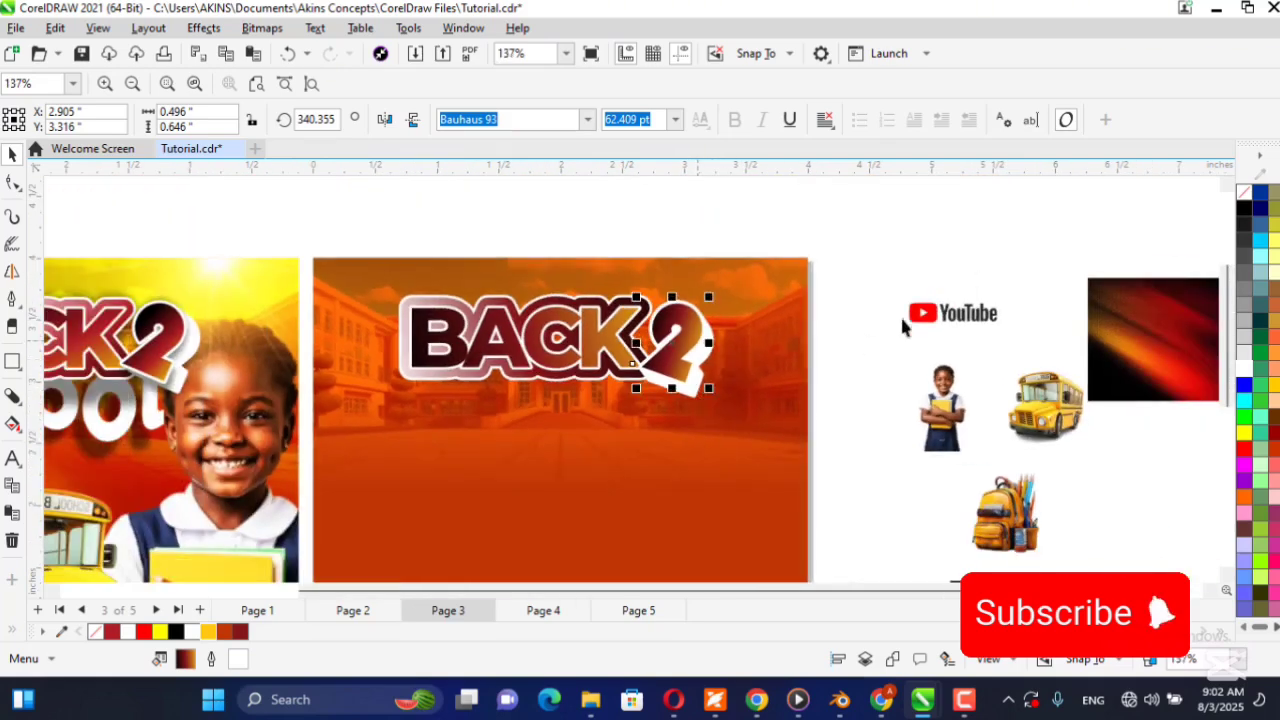
{"action": "left_click", "coordinate": [888, 262]}
{"action": "left_click_drag", "start_coordinate": [893, 257], "coordinate": [592, 430]}
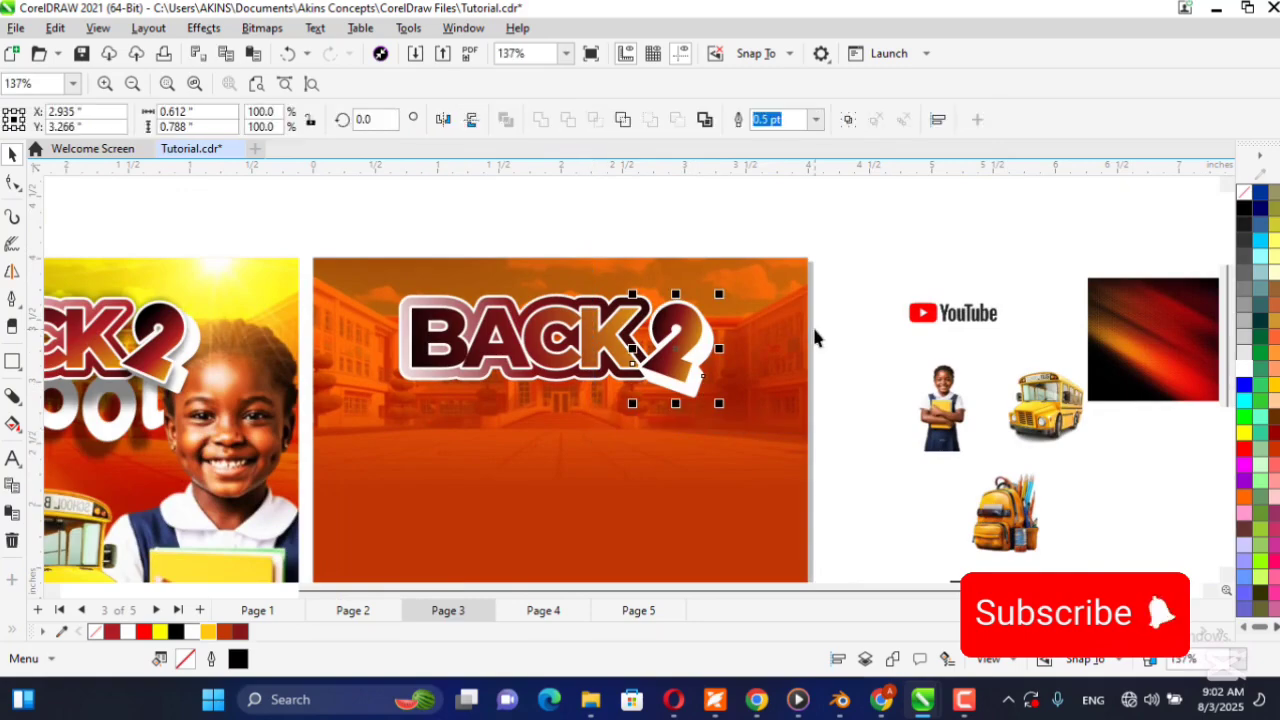
{"action": "key", "text": "ctrl+k"}
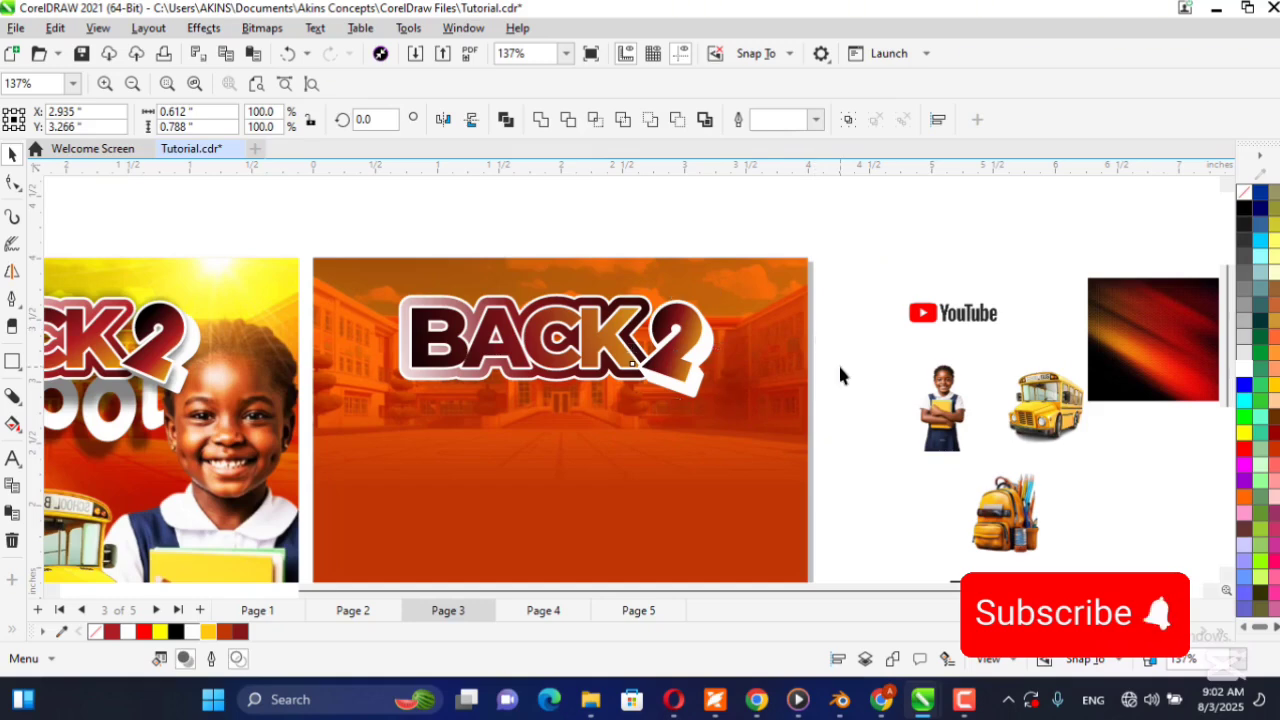
{"action": "left_click", "coordinate": [840, 367]}
Add a black Multiply drop shadow below the 2 at about 274 degrees, extent about 107, opacity about 28 and feather 15.
{"action": "left_click", "coordinate": [670, 372]}
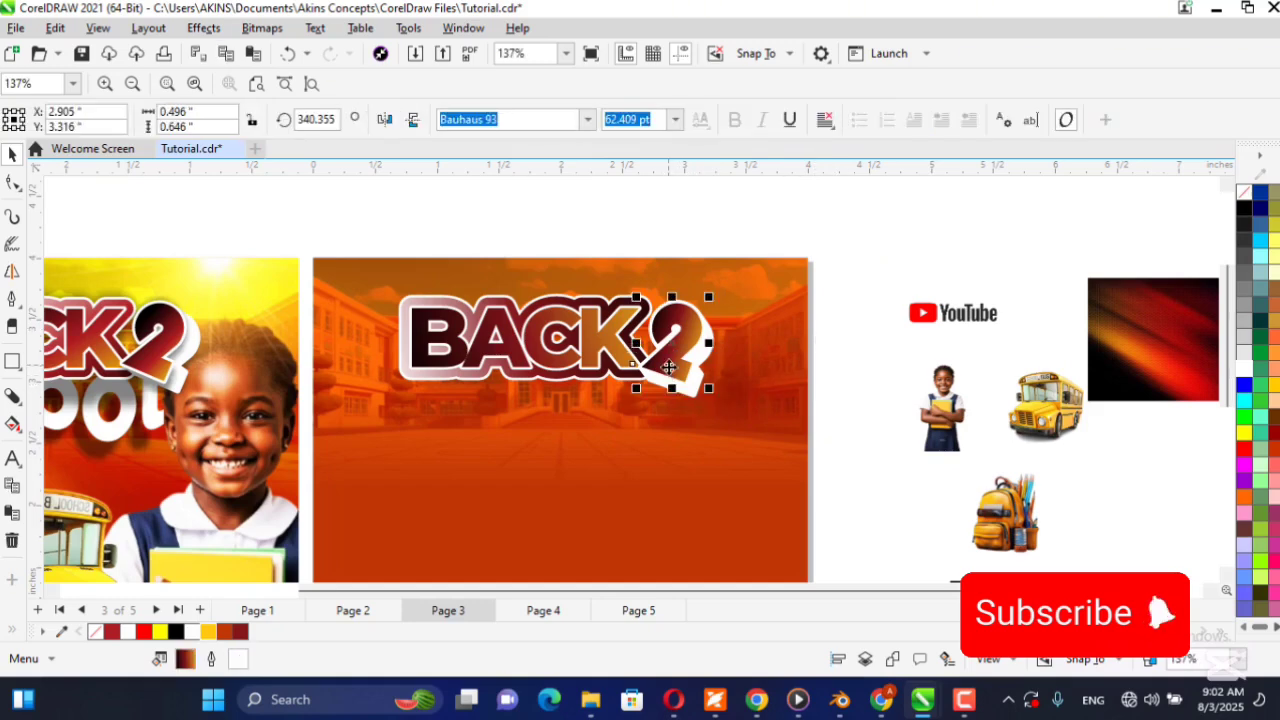
{"action": "left_click", "coordinate": [13, 397]}
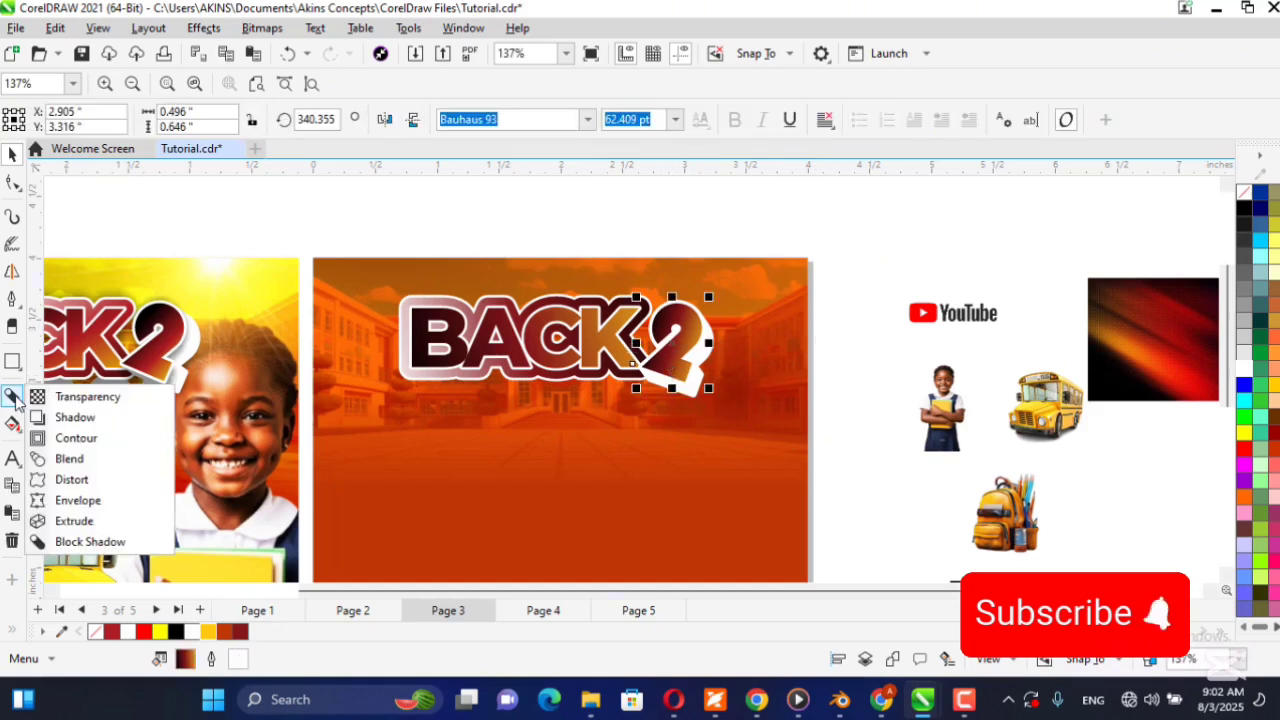
{"action": "left_click", "coordinate": [139, 417]}
{"action": "scroll", "coordinate": [651, 371], "scroll_direction": "up", "scroll_amount": 5}
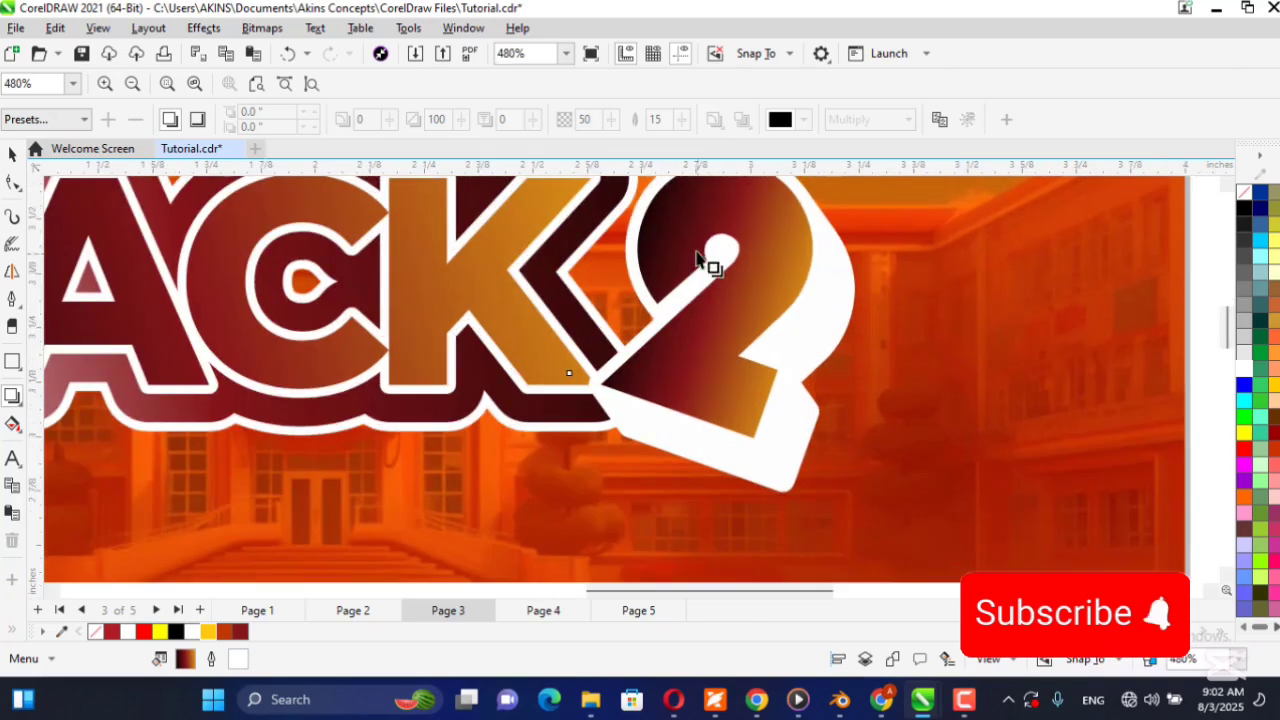
{"action": "left_click_drag", "start_coordinate": [697, 258], "coordinate": [729, 469]}
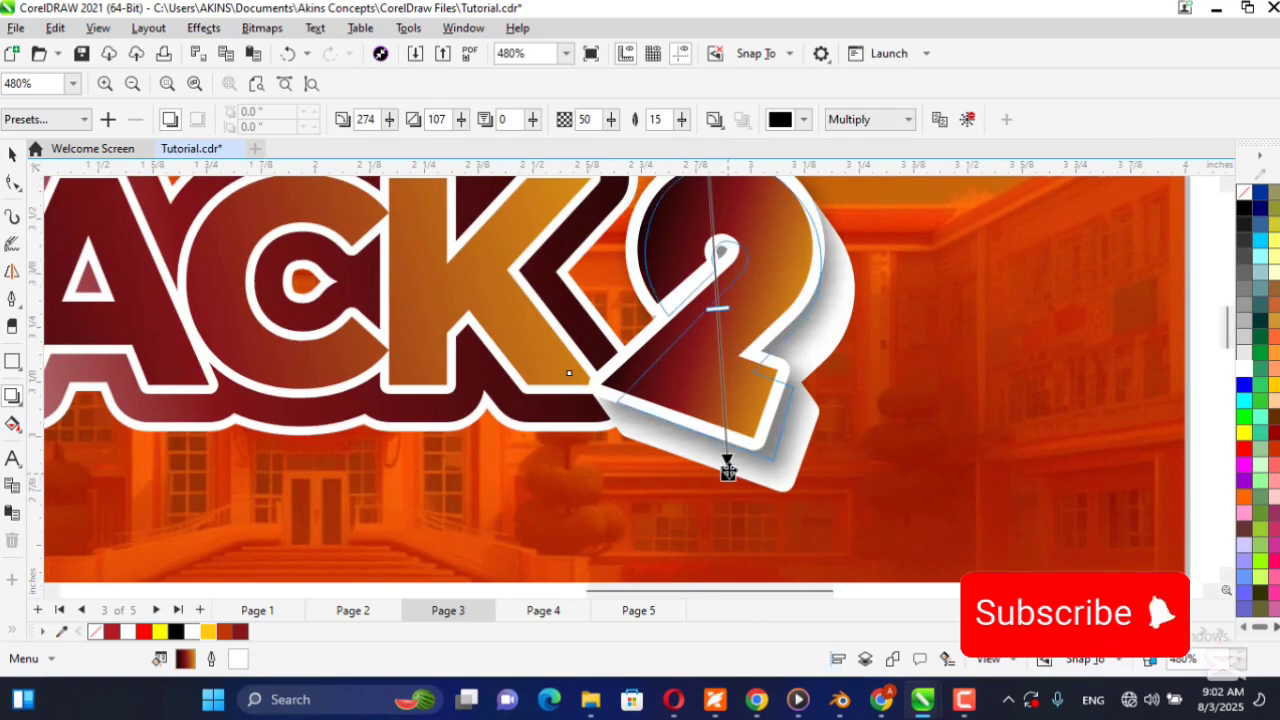
{"action": "left_click_drag", "start_coordinate": [717, 309], "coordinate": [726, 266]}
{"action": "scroll", "coordinate": [745, 390], "scroll_direction": "down", "scroll_amount": 5}
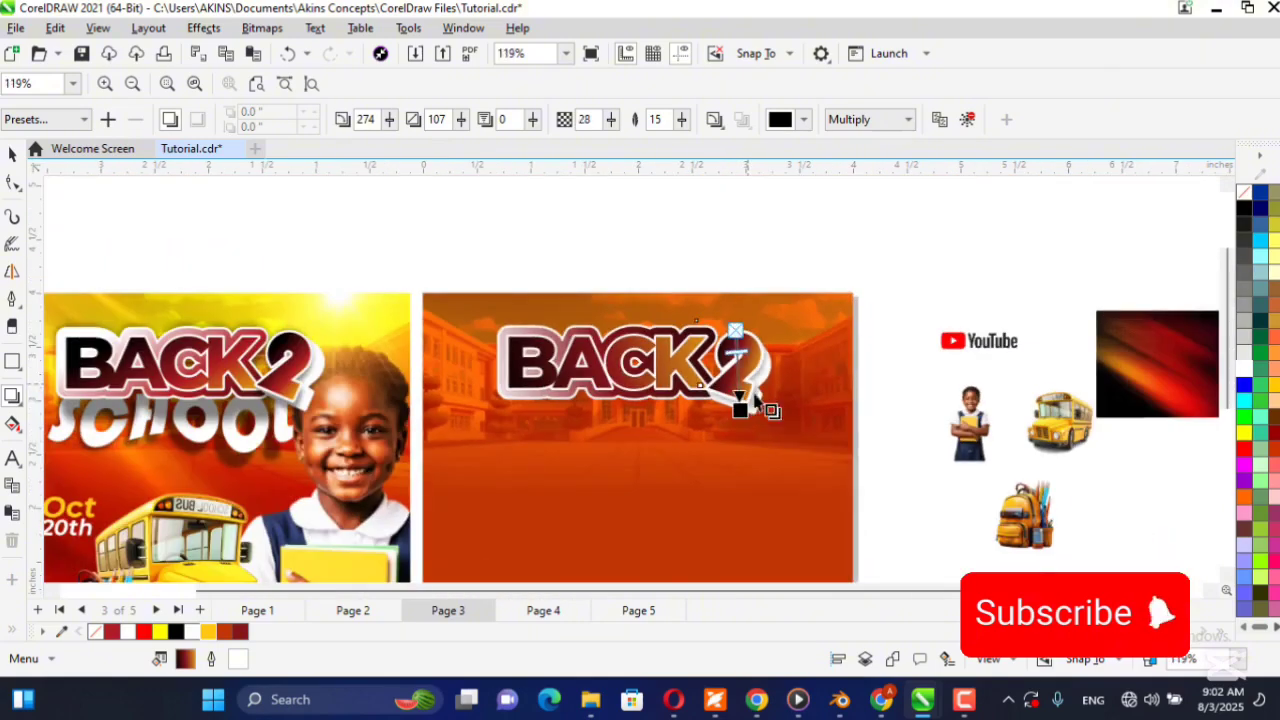
{"action": "left_click", "coordinate": [12, 153]}
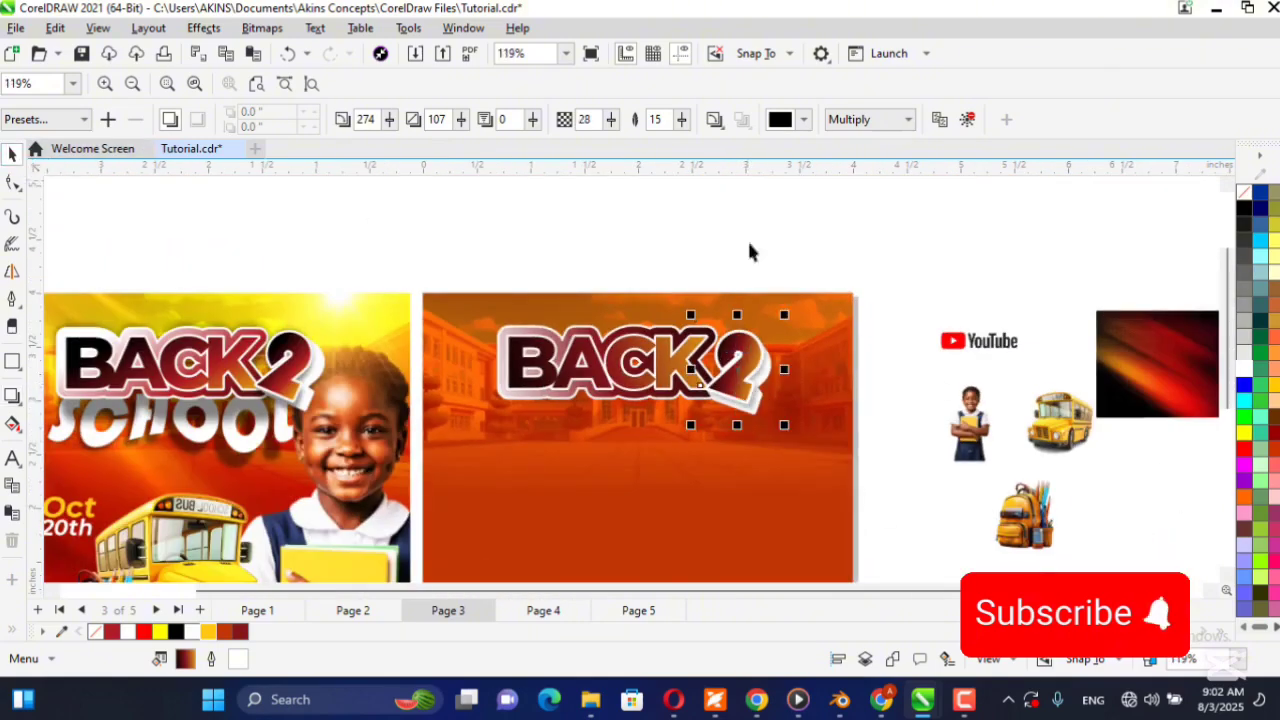
Move the contour shape off the reference flyer's BACK to inspect it, and undo the move.
{"action": "key", "text": "Escape"}
{"action": "scroll", "coordinate": [527, 390], "scroll_direction": "up", "scroll_amount": 5}
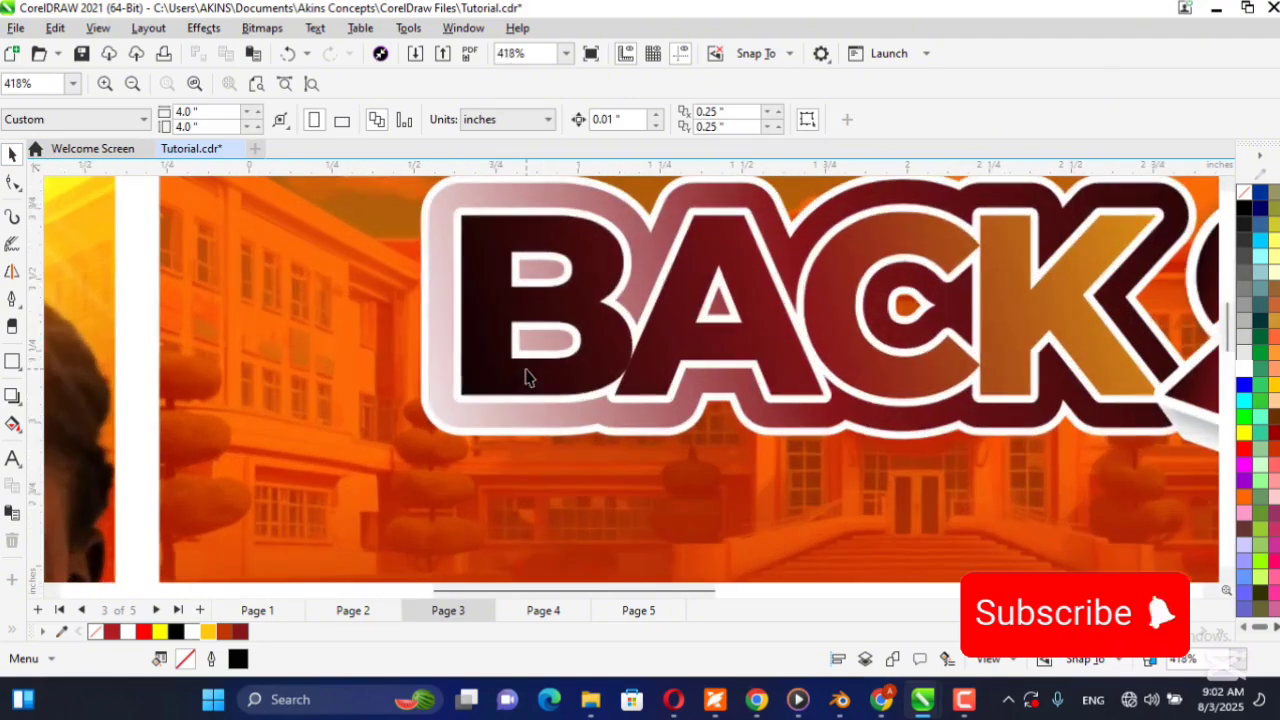
{"action": "scroll", "coordinate": [507, 398], "scroll_direction": "down", "scroll_amount": 2}
{"action": "left_click", "coordinate": [635, 362]}
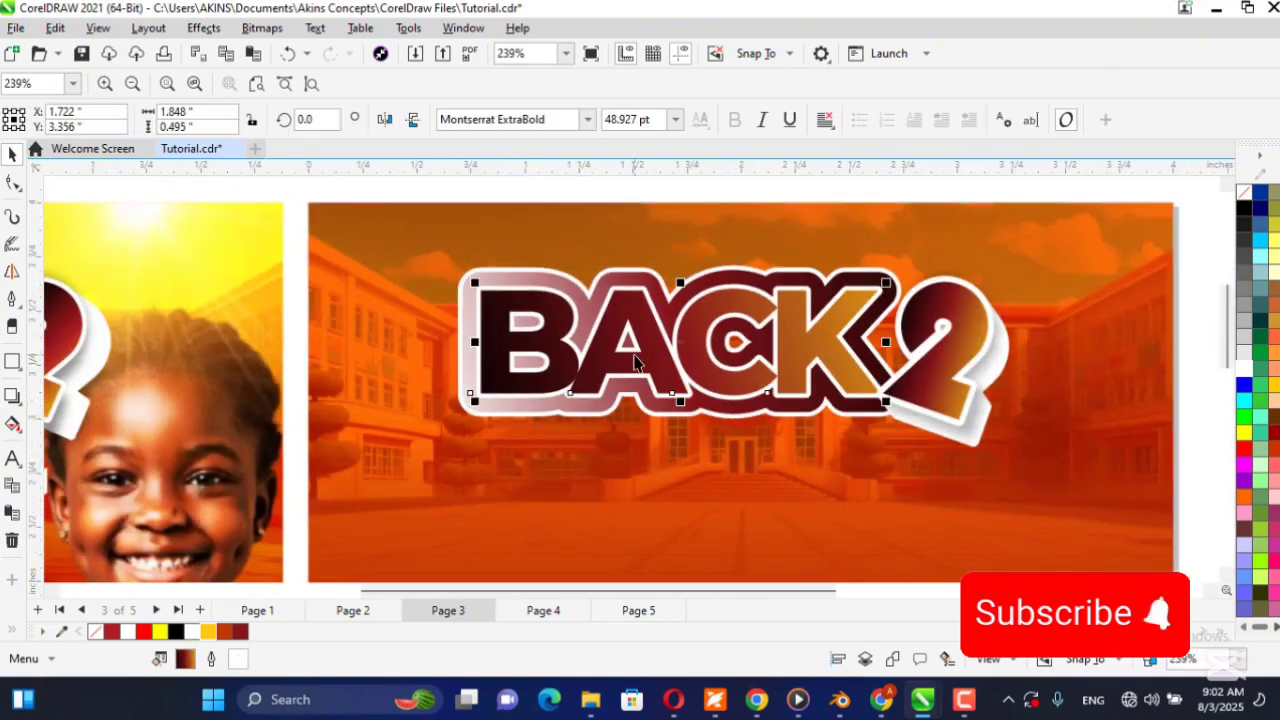
{"action": "left_click", "coordinate": [522, 414]}
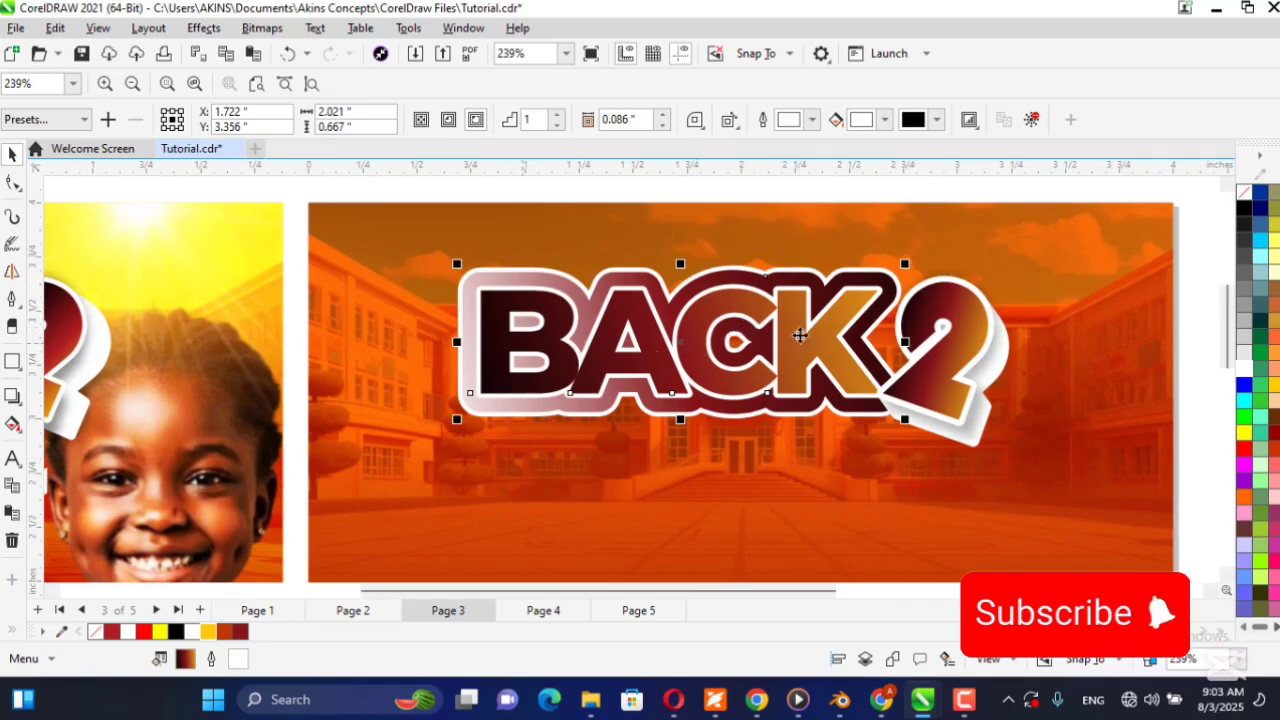
{"action": "scroll", "coordinate": [738, 340], "scroll_direction": "down", "scroll_amount": 3}
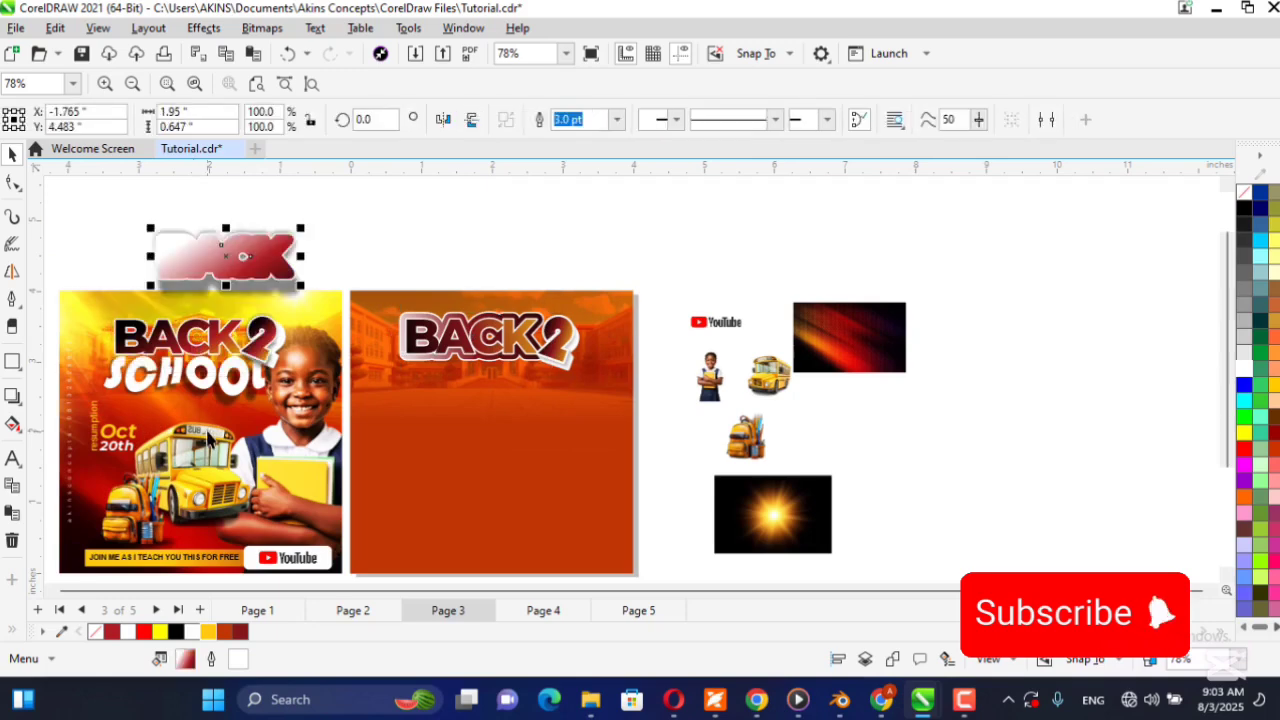
{"action": "key", "text": "ctrl+z"}
{"action": "left_click", "coordinate": [472, 338]}
{"action": "left_click_drag", "start_coordinate": [472, 338], "coordinate": [468, 258]}
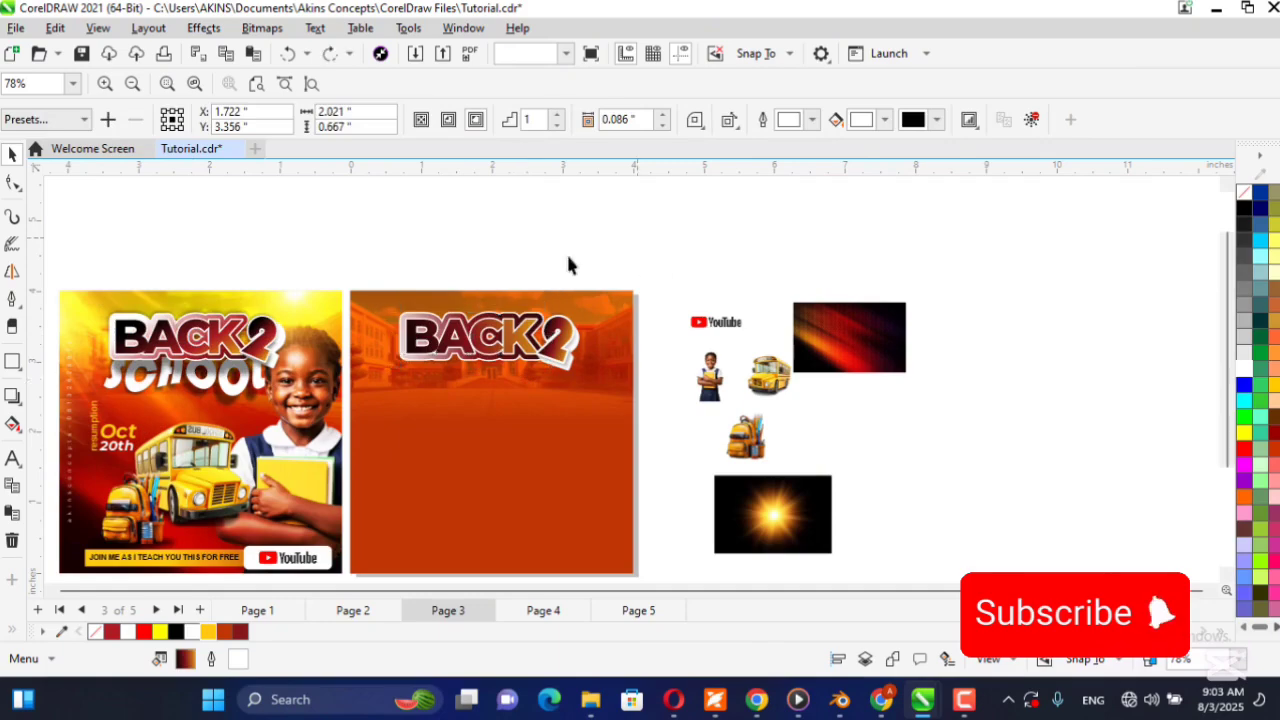
{"action": "left_click", "coordinate": [628, 240]}
Break the contour apart from the BACK lettering on the new flyer.
{"action": "scroll", "coordinate": [420, 355], "scroll_direction": "up", "scroll_amount": 5}
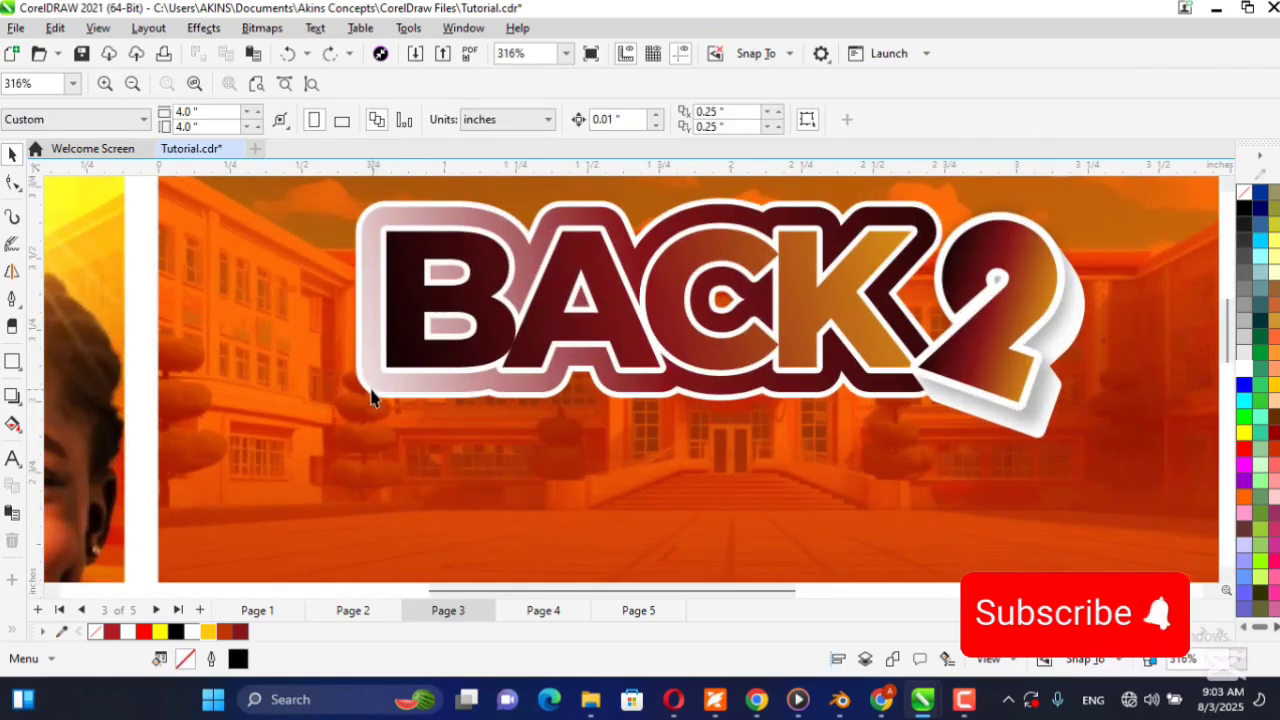
{"action": "left_click", "coordinate": [371, 396]}
{"action": "key", "text": "ctrl+k"}
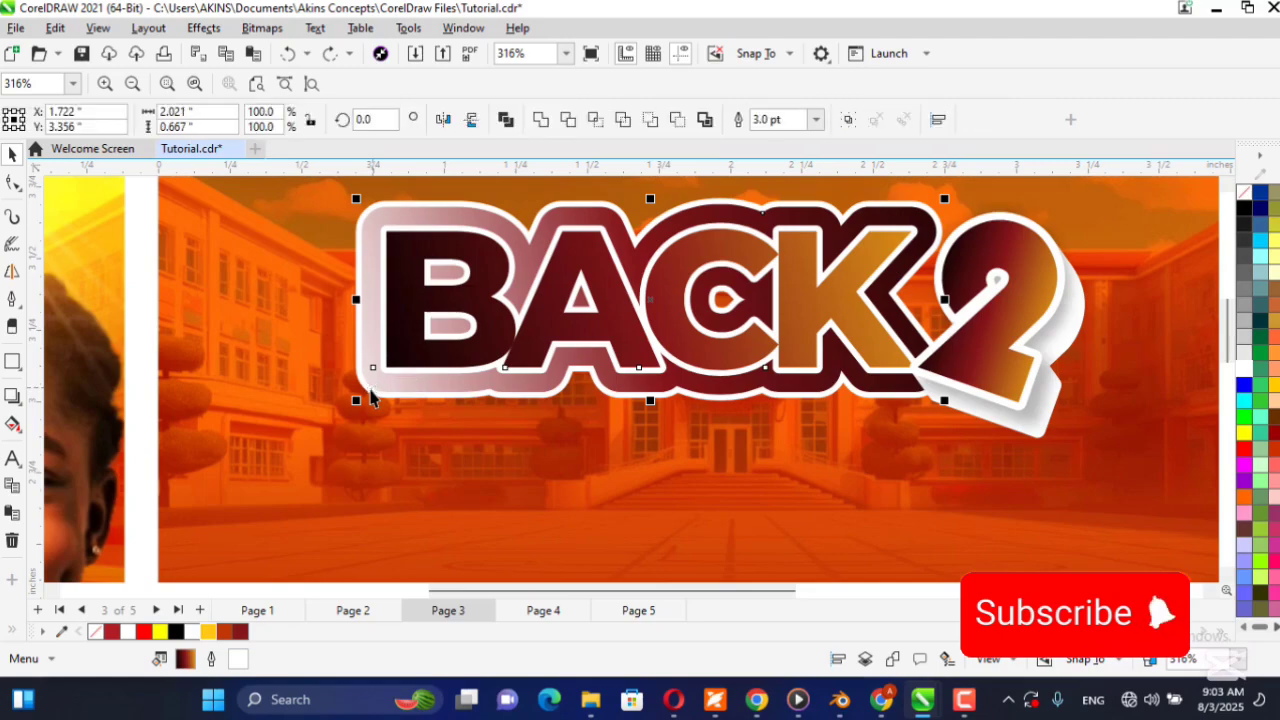
Test the separation by moving BACK and its contour shape down the new flyer, undoing each move.
{"action": "scroll", "coordinate": [579, 374], "scroll_direction": "down", "scroll_amount": 3}
{"action": "left_click_drag", "start_coordinate": [610, 345], "coordinate": [643, 431]}
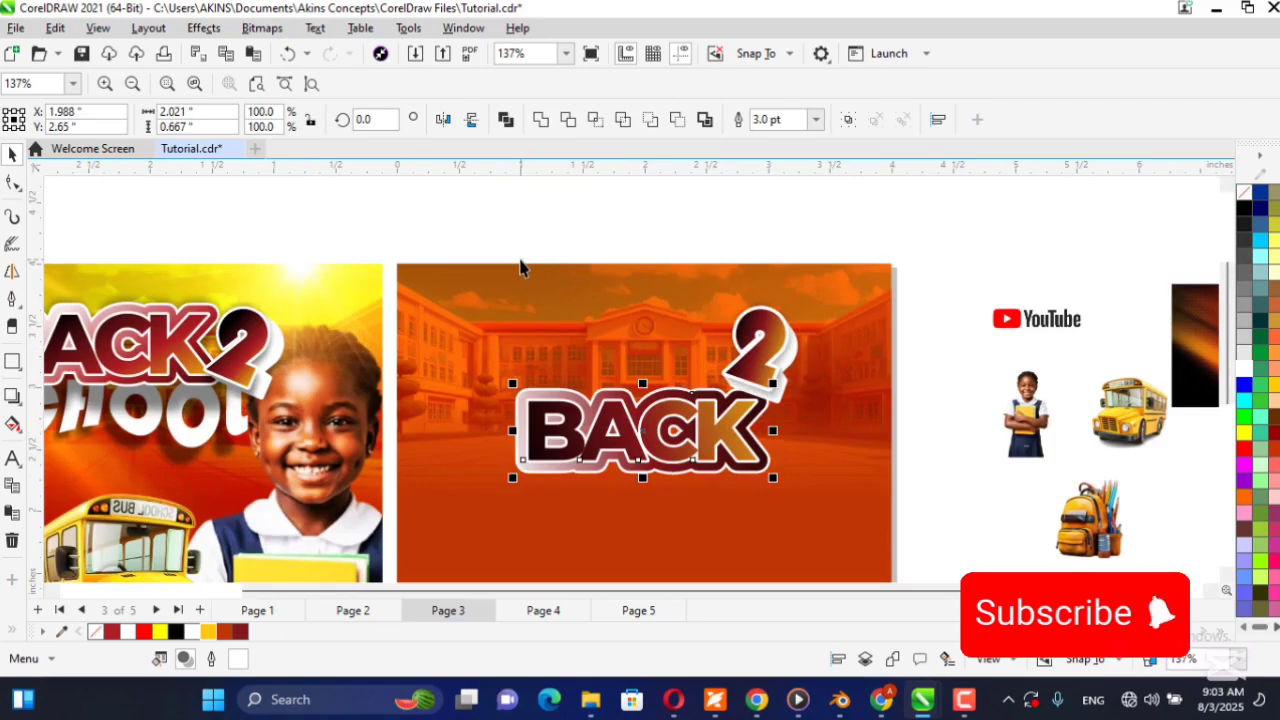
{"action": "key", "text": "ctrl+z"}
{"action": "left_click", "coordinate": [671, 188]}
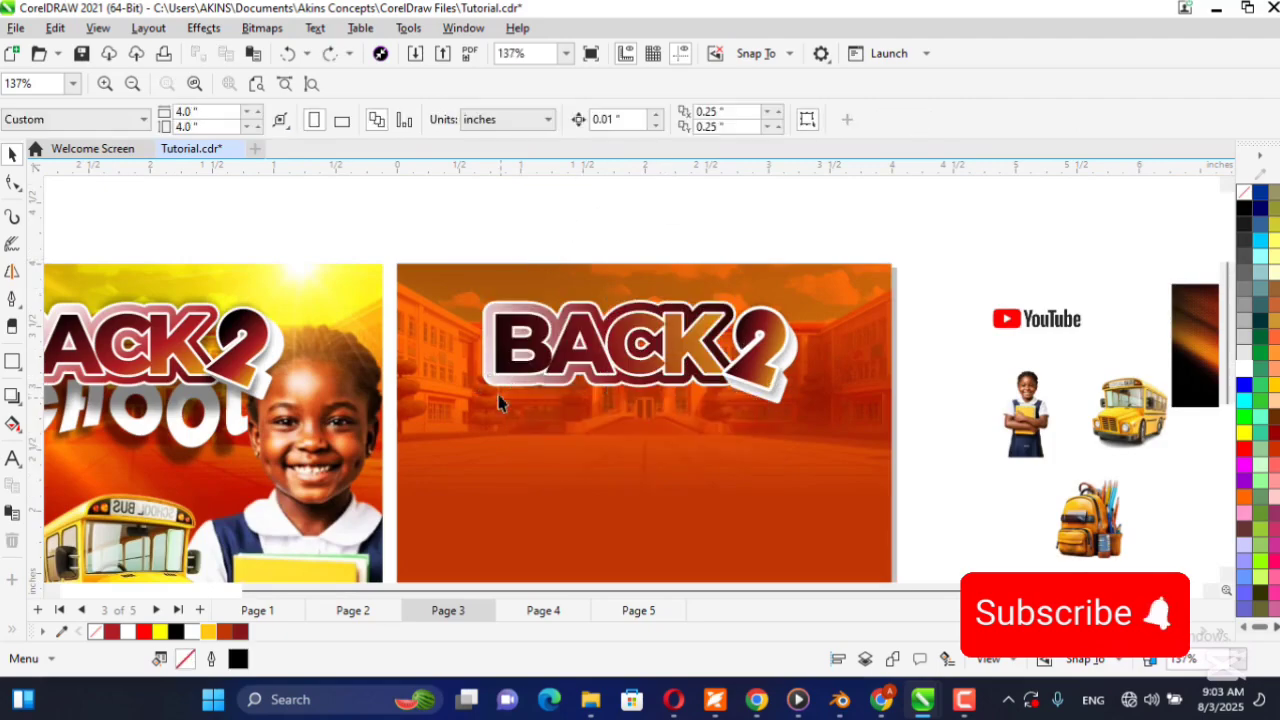
{"action": "left_click_drag", "start_coordinate": [494, 382], "coordinate": [521, 452]}
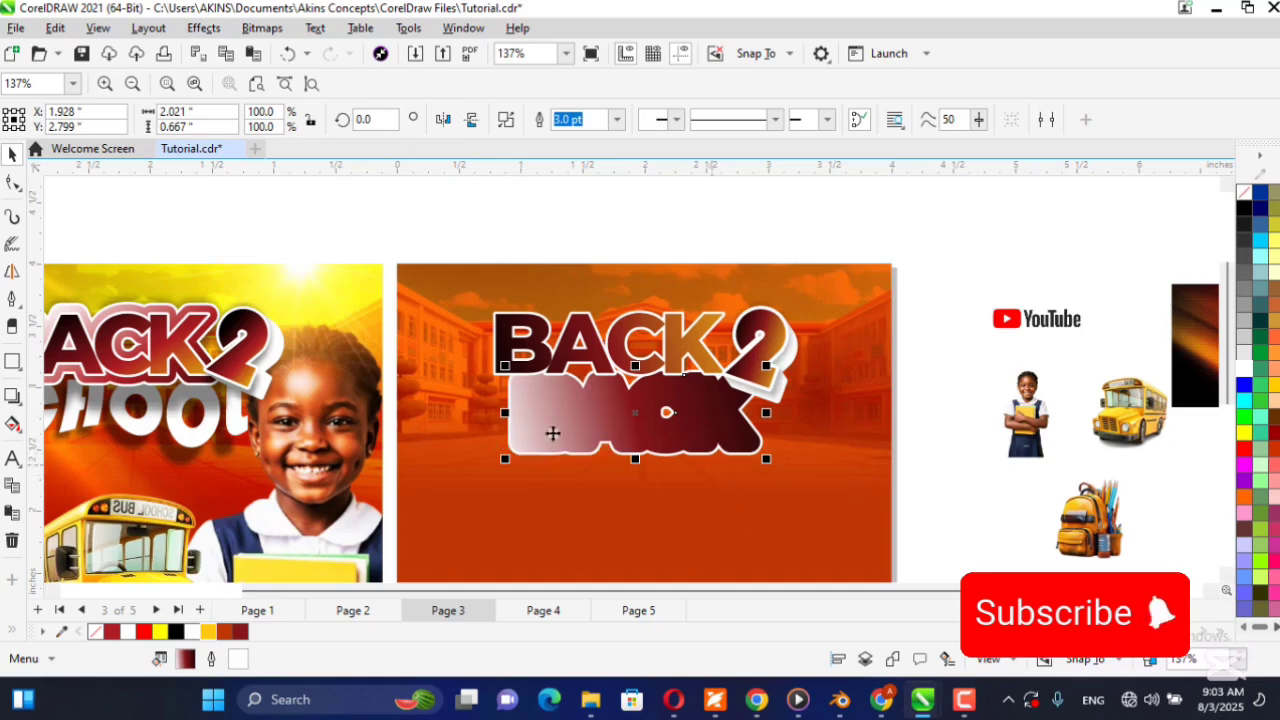
{"action": "key", "text": "ctrl+z"}
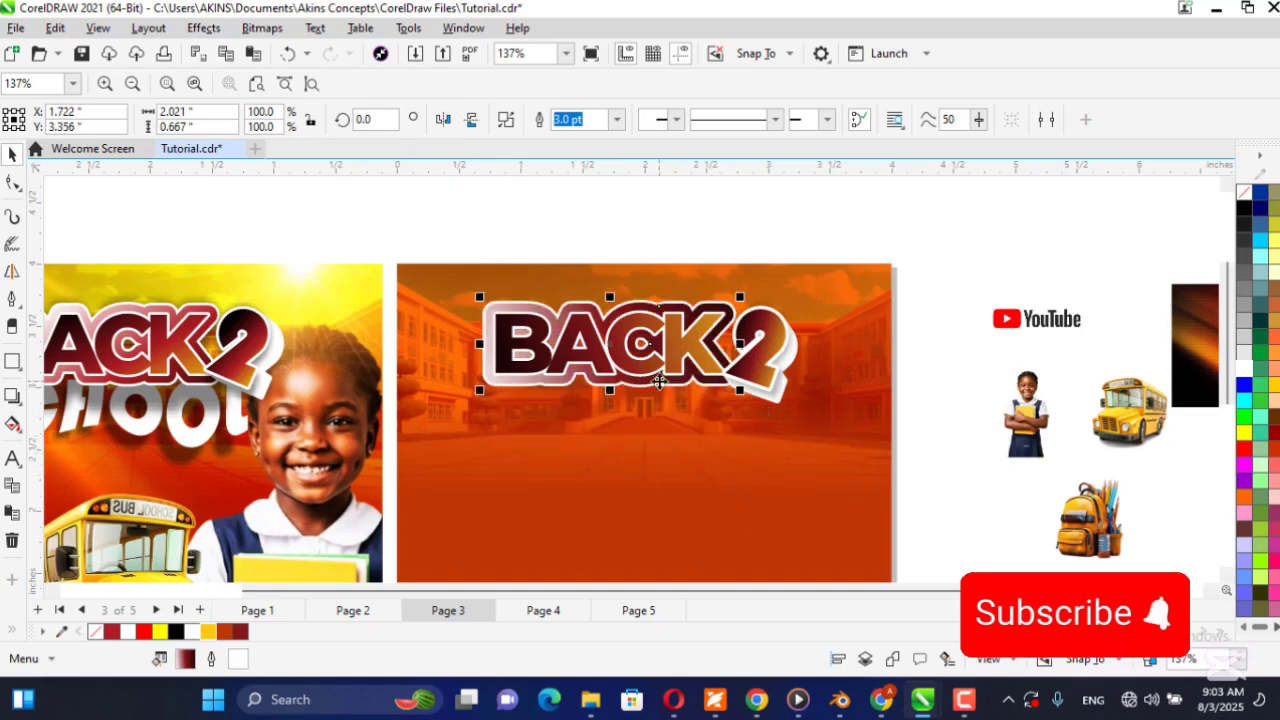
Add a black Multiply drop shadow beneath the BACK contour shape at 270 degrees, extent about 123, opacity 50 and feather 15.
{"action": "key", "text": "Escape"}
{"action": "scroll", "coordinate": [520, 378], "scroll_direction": "up", "scroll_amount": 2}
{"action": "scroll", "coordinate": [520, 380], "scroll_direction": "down", "scroll_amount": 2}
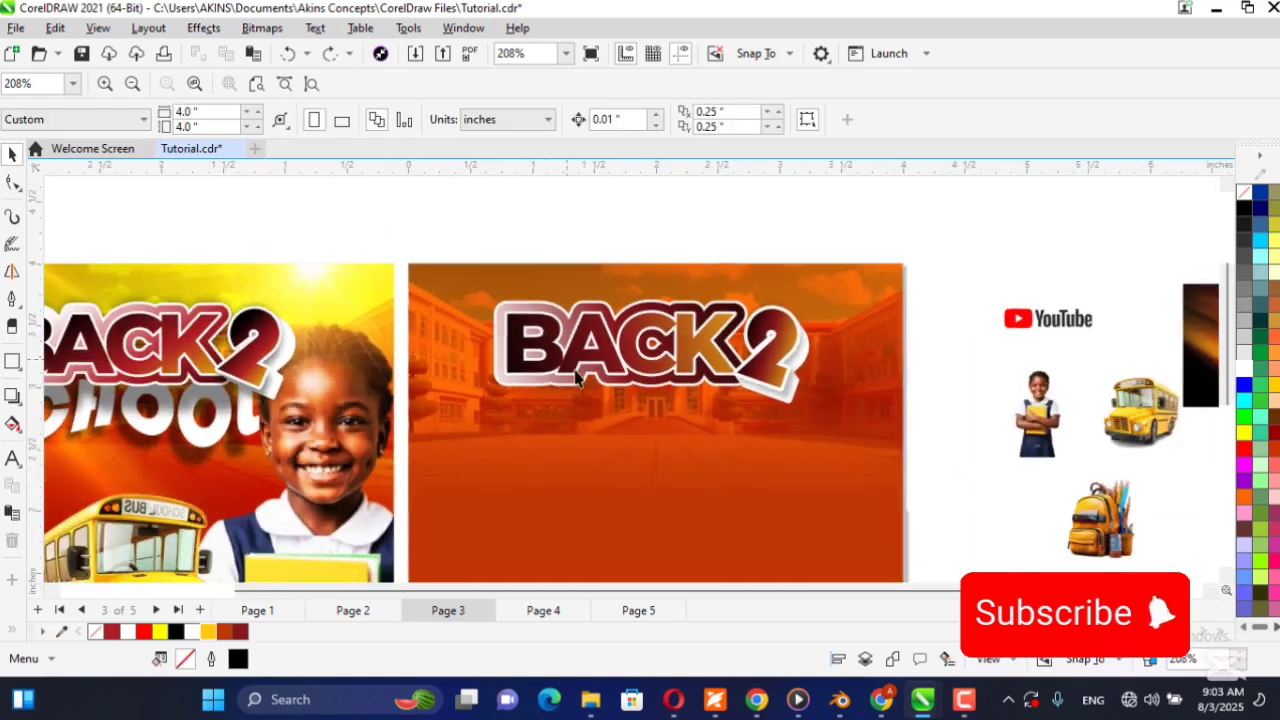
{"action": "left_click", "coordinate": [511, 388]}
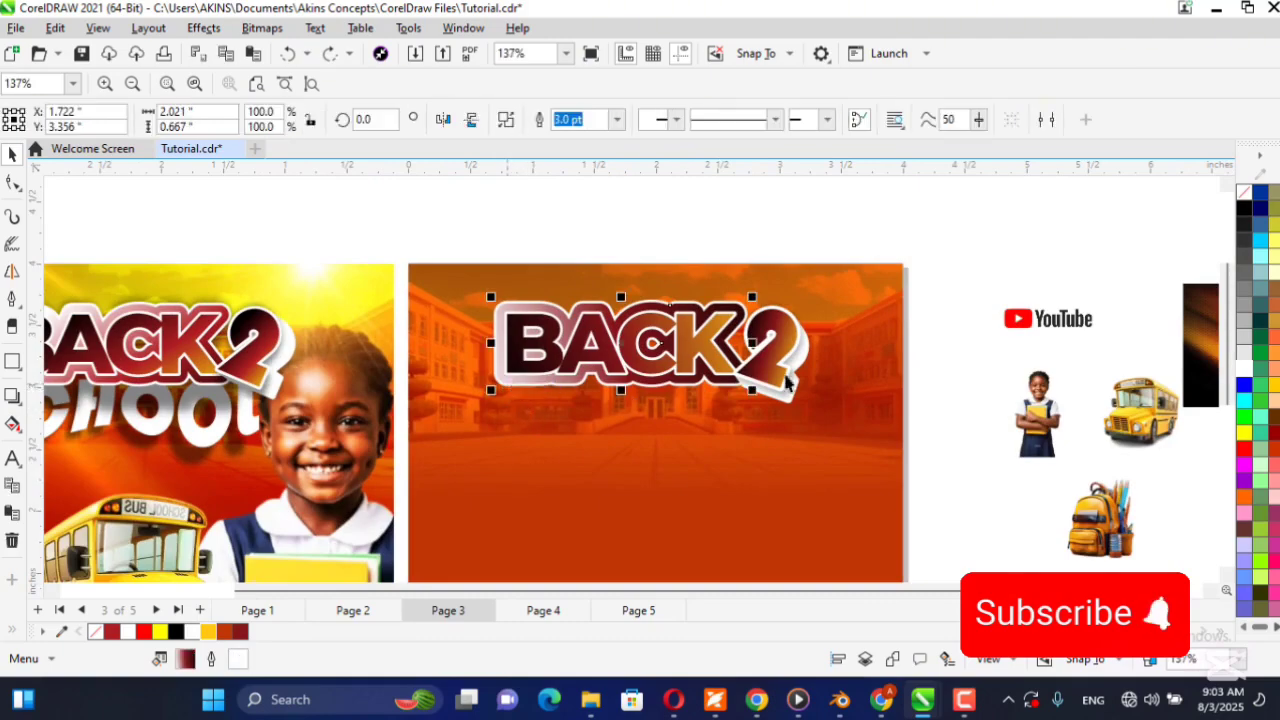
{"action": "left_click", "coordinate": [12, 398]}
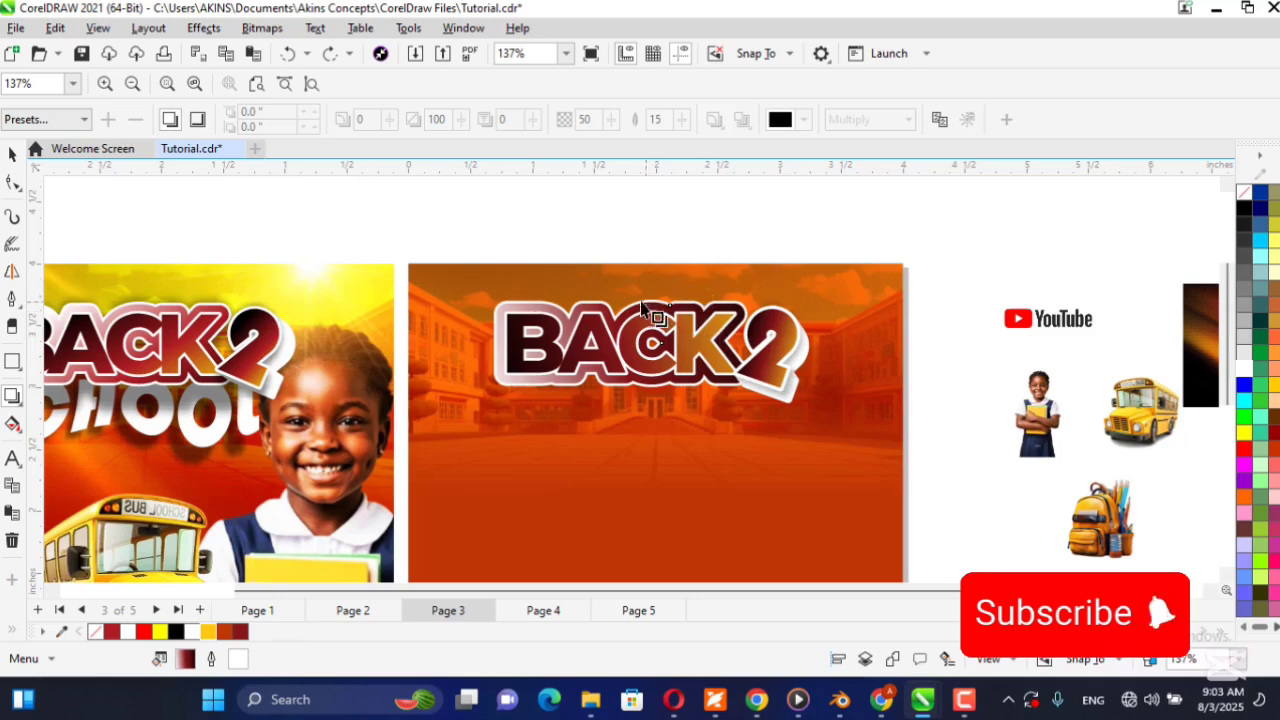
{"action": "left_click_drag", "start_coordinate": [621, 300], "coordinate": [621, 407]}
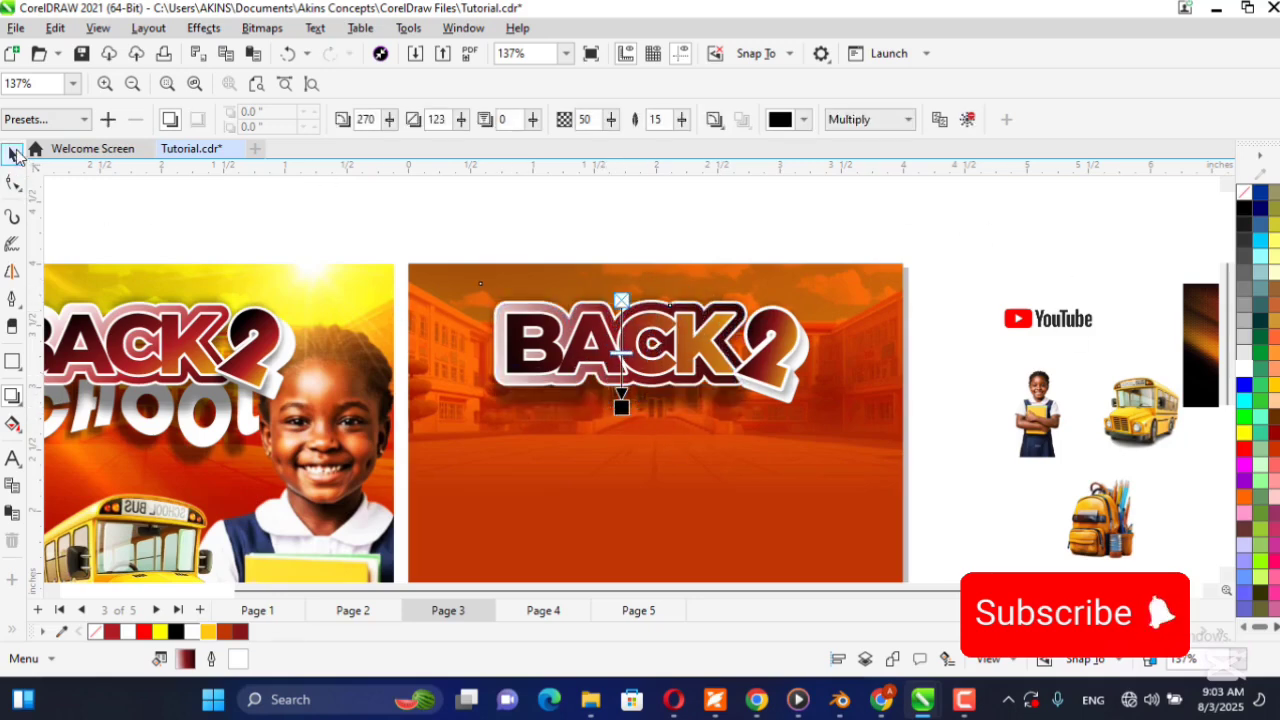
{"action": "left_click", "coordinate": [12, 154]}
Nudge the 2 together with its shadows about 0.05 in left and 0.04 in up toward BACK.
{"action": "left_click", "coordinate": [256, 84]}
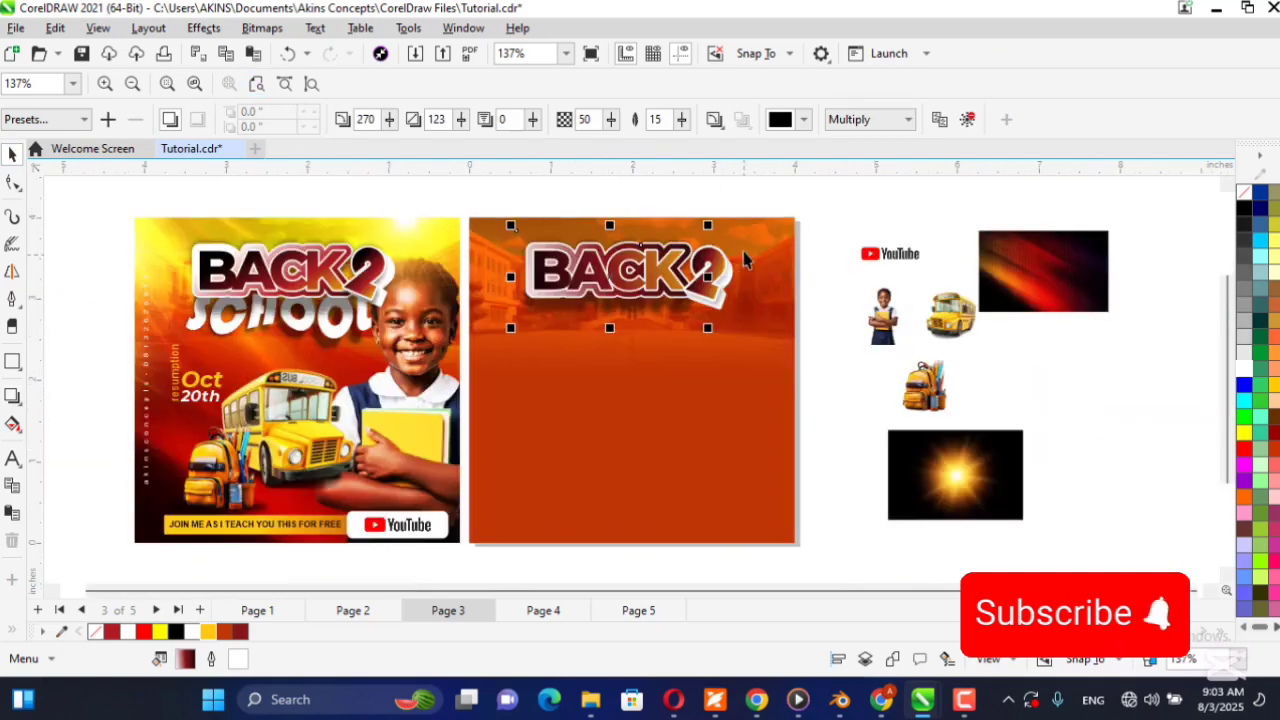
{"action": "left_click", "coordinate": [836, 248]}
{"action": "left_click_drag", "start_coordinate": [875, 207], "coordinate": [637, 340]}
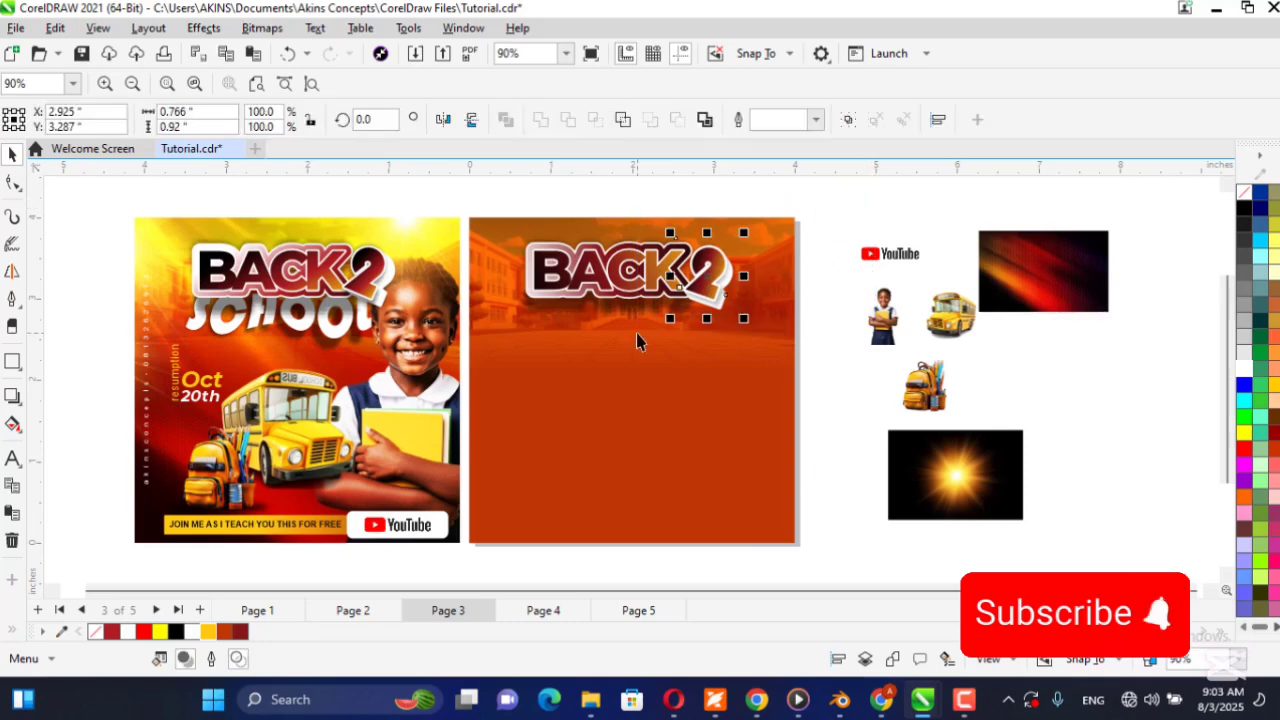
{"action": "key", "text": "Up"}
{"action": "key", "text": "Up"}
{"action": "key", "text": "Up"}
{"action": "key", "text": "Up"}
{"action": "key", "text": "Left"}
{"action": "key", "text": "Left"}
{"action": "key", "text": "Left"}
{"action": "key", "text": "Left"}
{"action": "key", "text": "Left"}
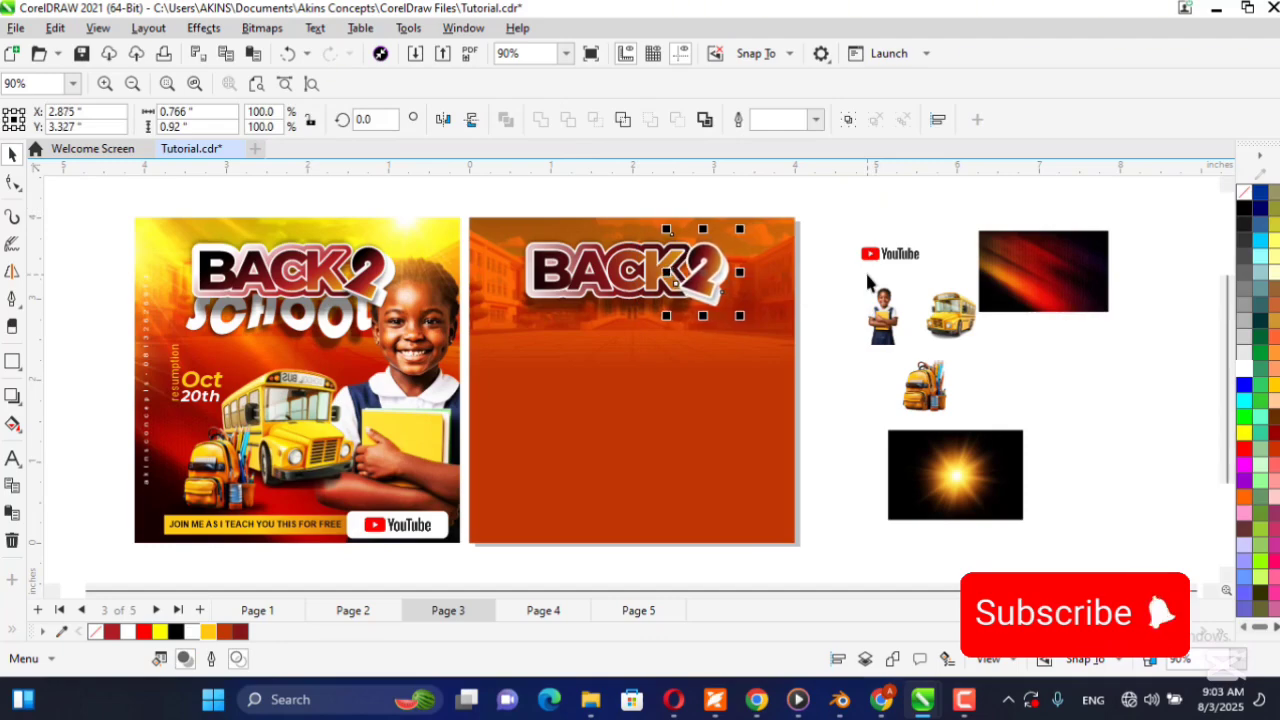
Rotate the 2 with its shadows clockwise to about 348.1 degrees and nudge it right, away from the K.
{"action": "left_click_drag", "start_coordinate": [742, 230], "coordinate": [749, 243]}
{"action": "left_click", "coordinate": [716, 257]}
{"action": "key", "text": "Right"}
{"action": "key", "text": "Right"}
{"action": "key", "text": "Right"}
{"action": "key", "text": "Right"}
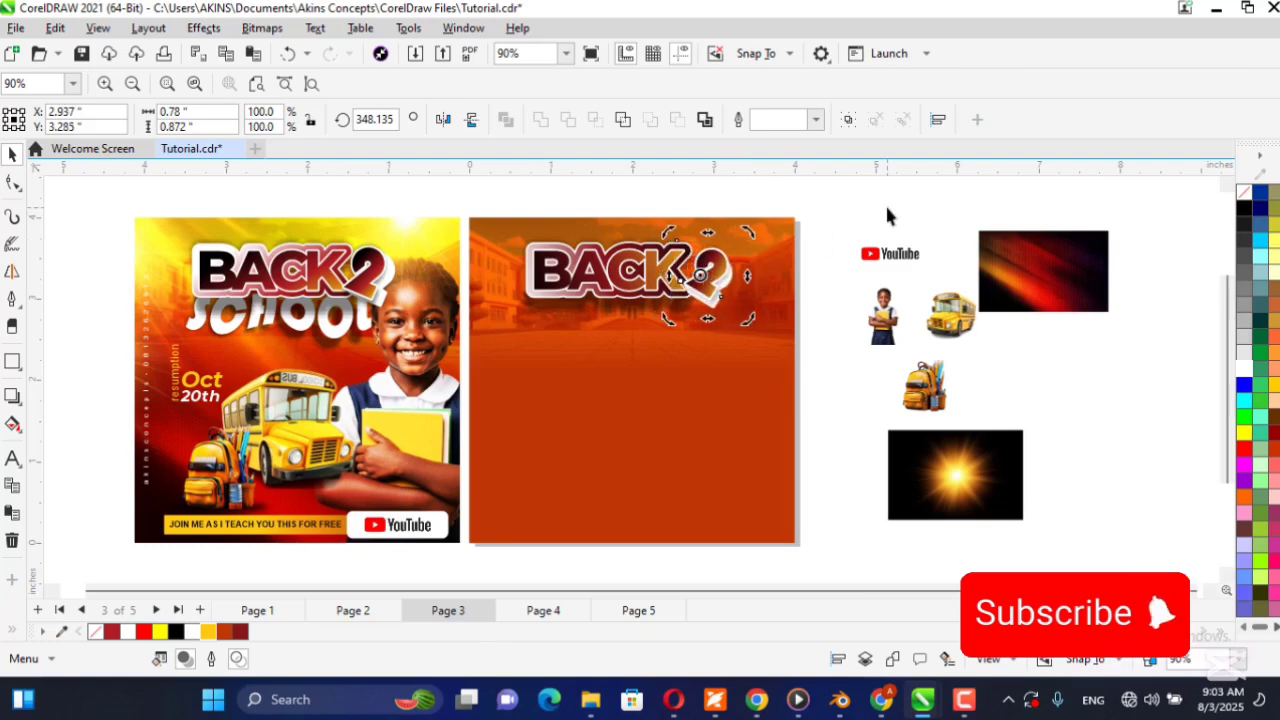
Rotate the 2 with its shadows back to about 355.3 degrees and nudge it about 0.05 in left against the K.
{"action": "scroll", "coordinate": [738, 297], "scroll_direction": "up", "scroll_amount": 3}
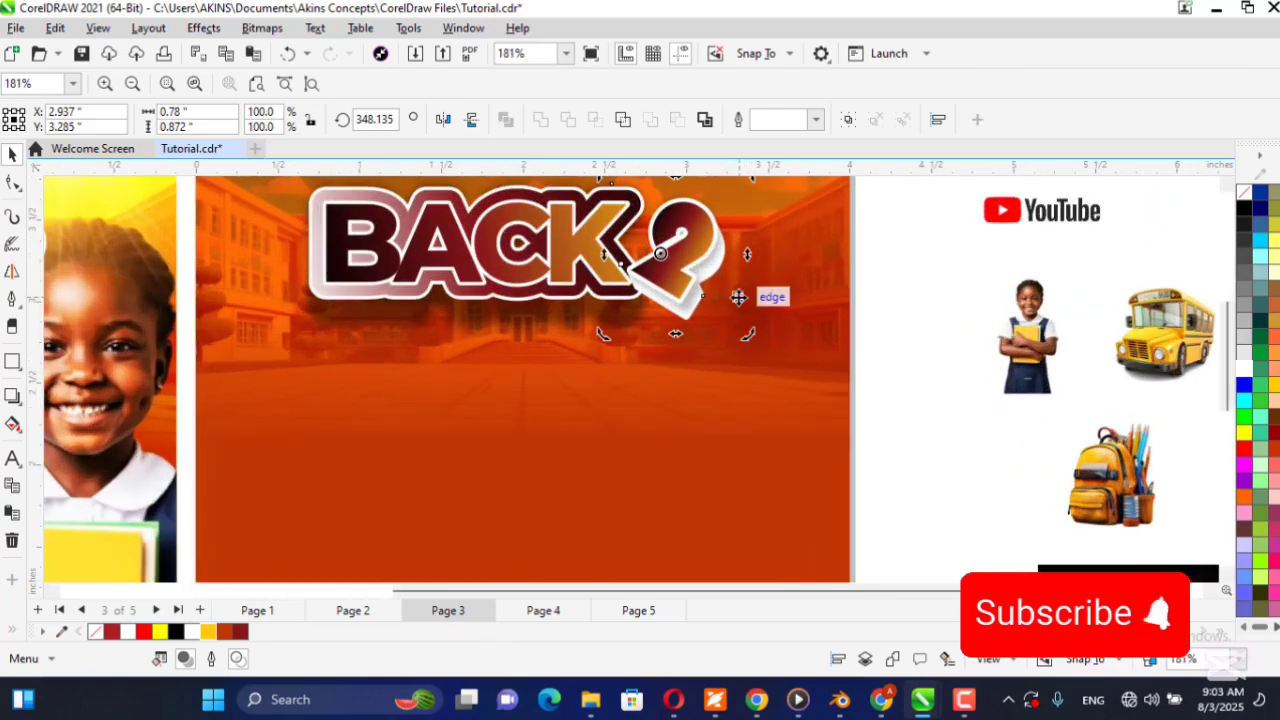
{"action": "left_click_drag", "start_coordinate": [751, 342], "coordinate": [758, 333]}
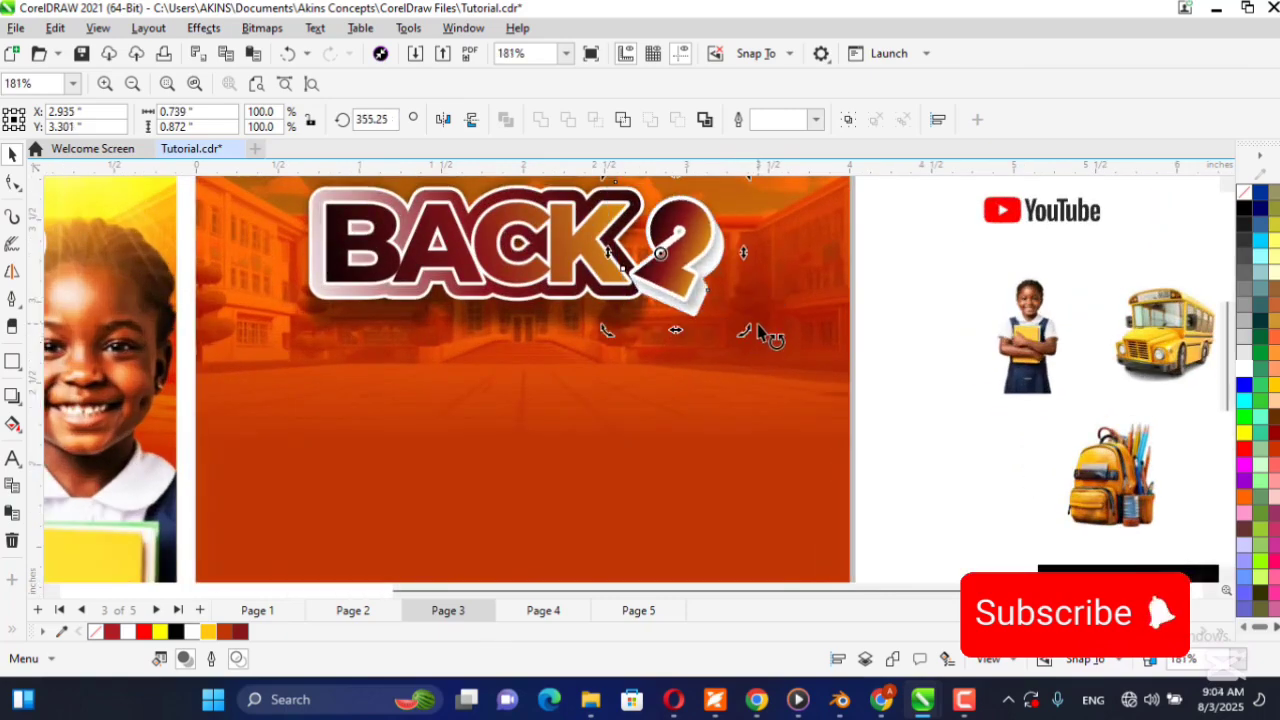
{"action": "key", "text": "Left"}
{"action": "key", "text": "Left"}
{"action": "key", "text": "Left"}
{"action": "key", "text": "Left"}
{"action": "key", "text": "Left"}
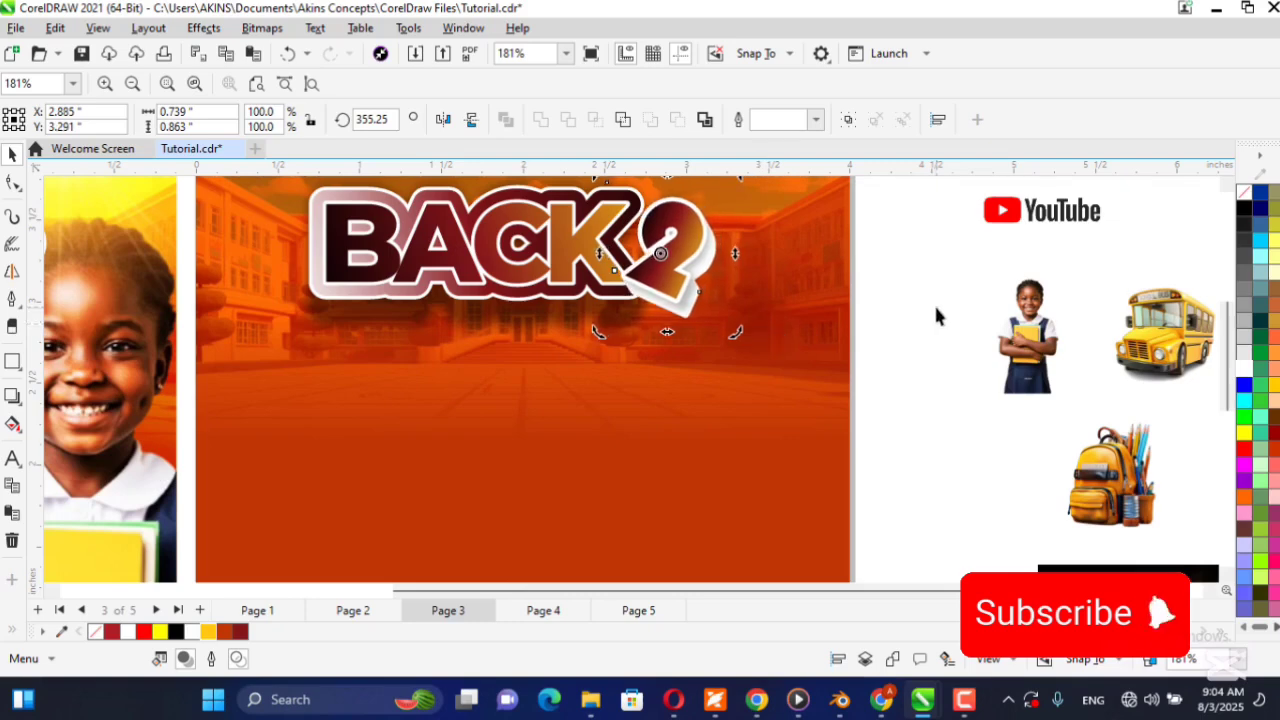
{"action": "left_click", "coordinate": [986, 311]}
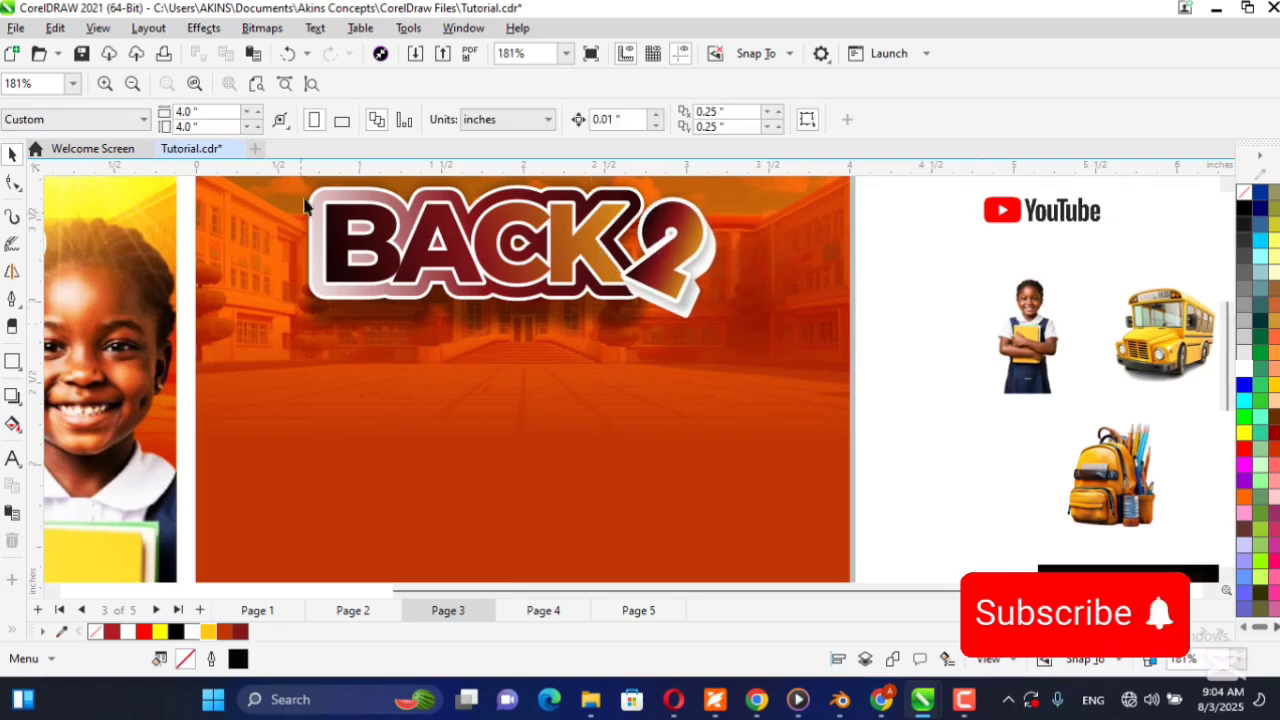
{"action": "left_click", "coordinate": [256, 83]}
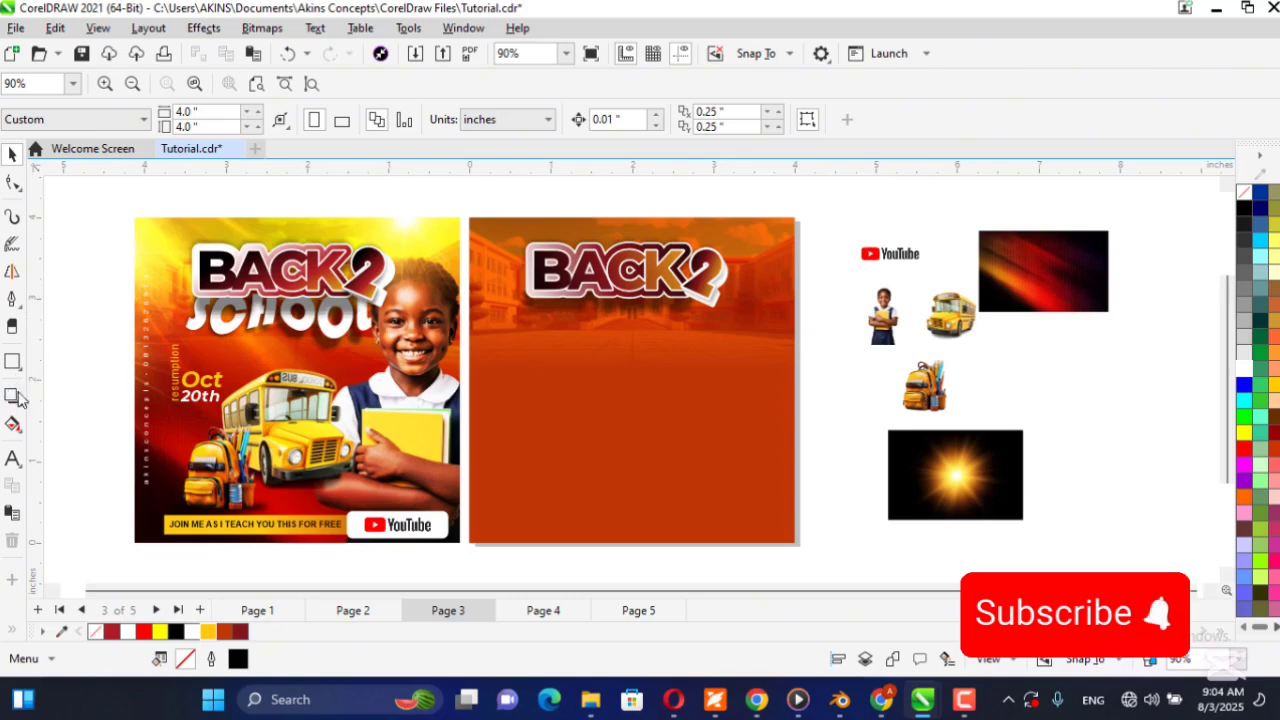
Add the text SCHOOL below the BACK 2 title and set its font to Bauhaus 93.
{"action": "left_click", "coordinate": [13, 460]}
{"action": "left_click", "coordinate": [520, 393]}
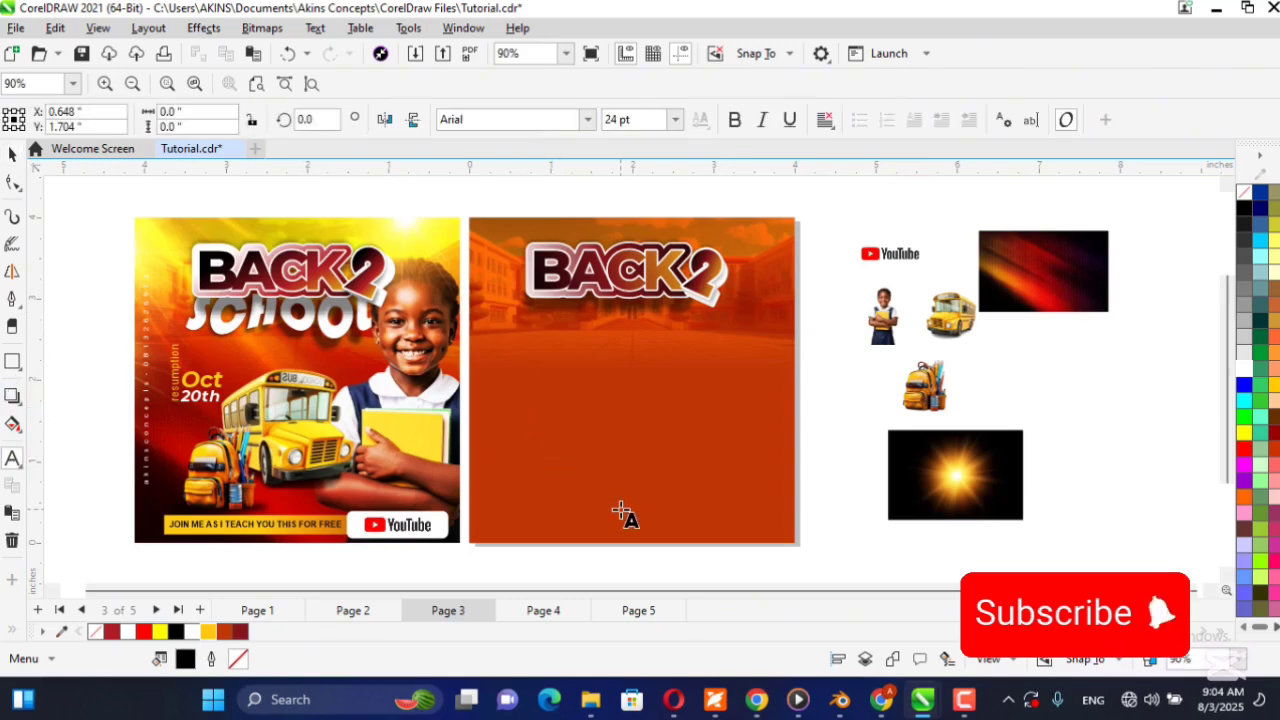
{"action": "type", "text": "SCHOOL"}
{"action": "key", "text": "ctrl+space"}
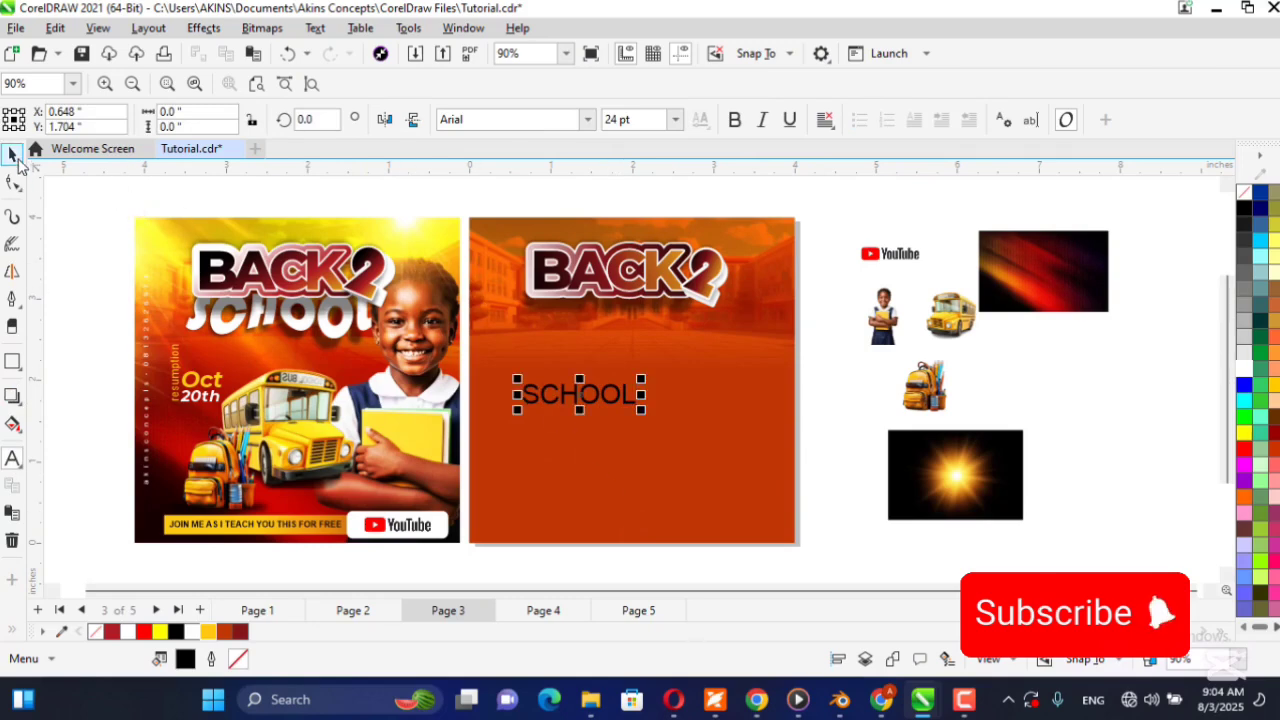
{"action": "left_click", "coordinate": [14, 155]}
{"action": "left_click", "coordinate": [588, 120]}
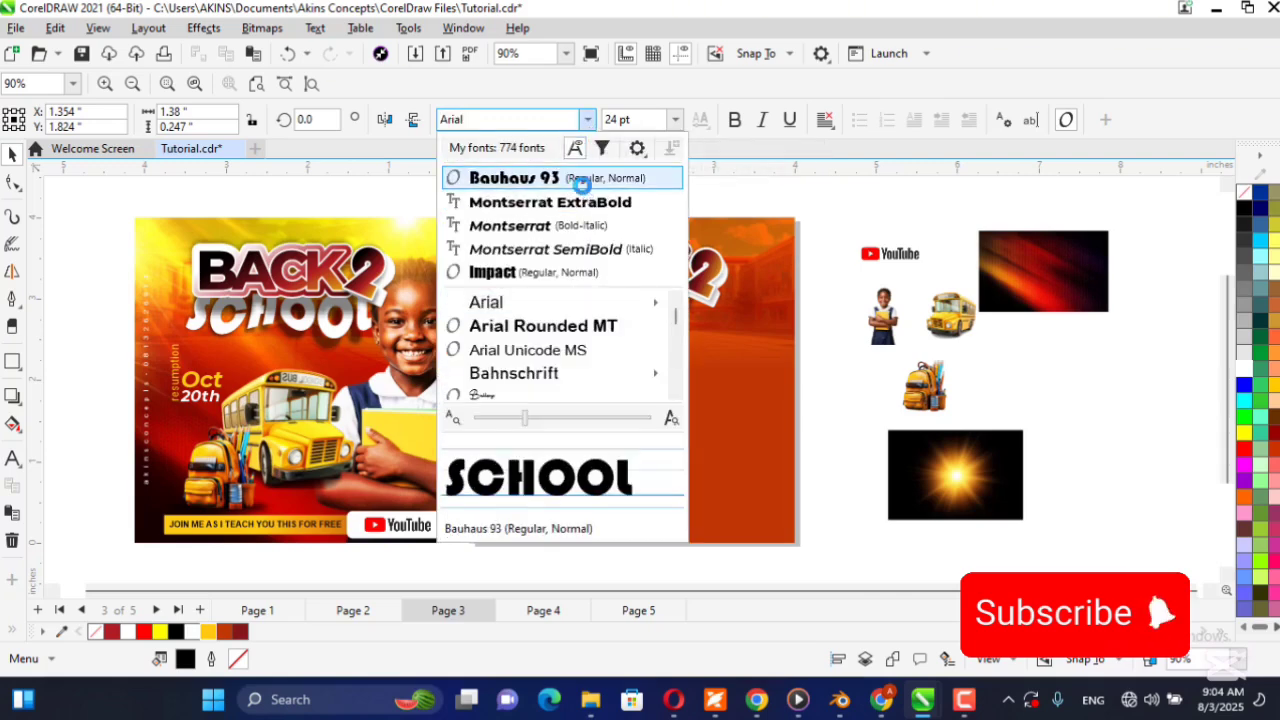
{"action": "left_click", "coordinate": [585, 178]}
Enlarge SCHOOL to about 2.95 in wide and 0.57 in high and fill it with white.
{"action": "left_click_drag", "start_coordinate": [634, 380], "coordinate": [748, 323]}
{"action": "left_click", "coordinate": [1245, 370]}
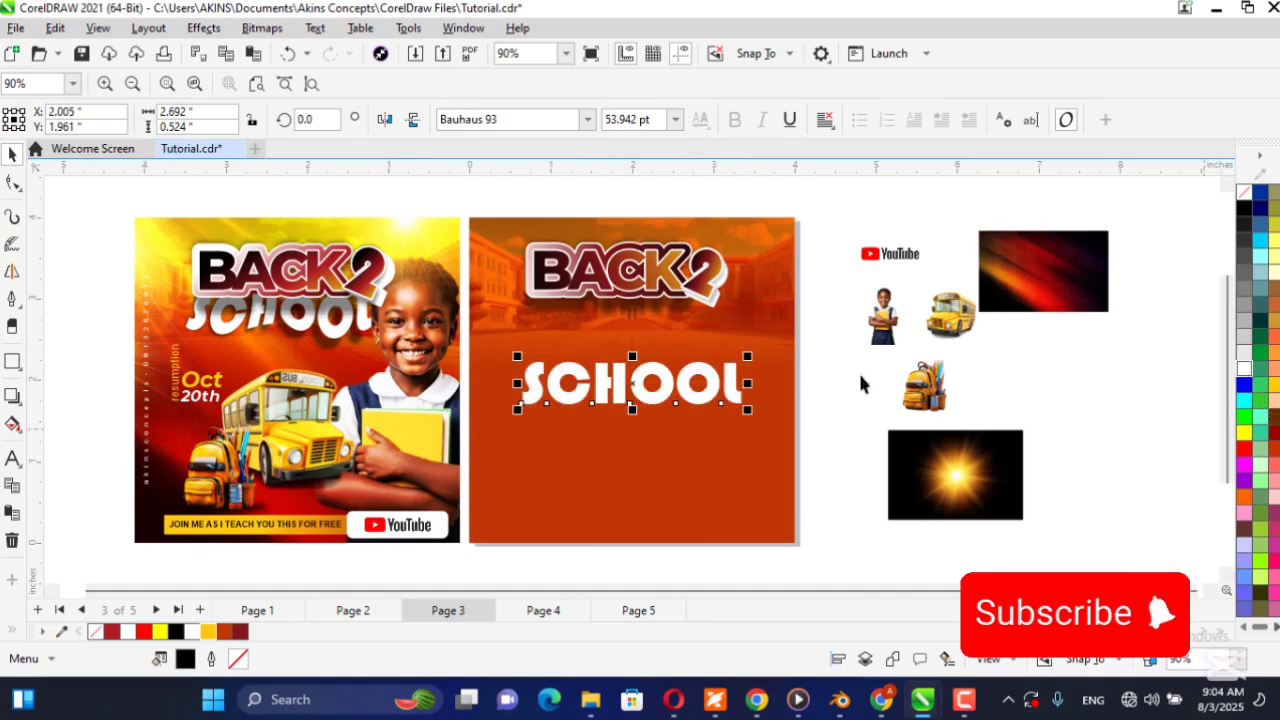
{"action": "left_click_drag", "start_coordinate": [521, 365], "coordinate": [497, 351]}
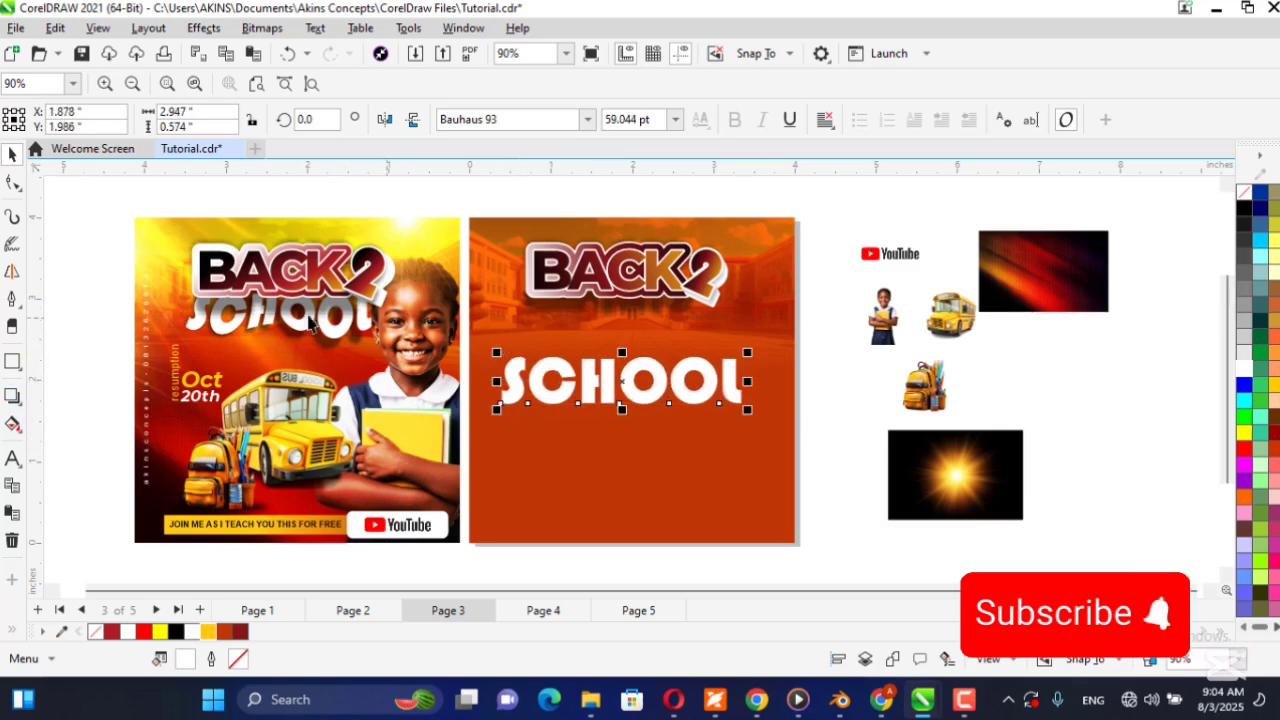
Apply a single-arc envelope to SCHOOL and pull its lower-right corner down and slightly outward.
{"action": "scroll", "coordinate": [221, 350], "scroll_direction": "up", "scroll_amount": 4}
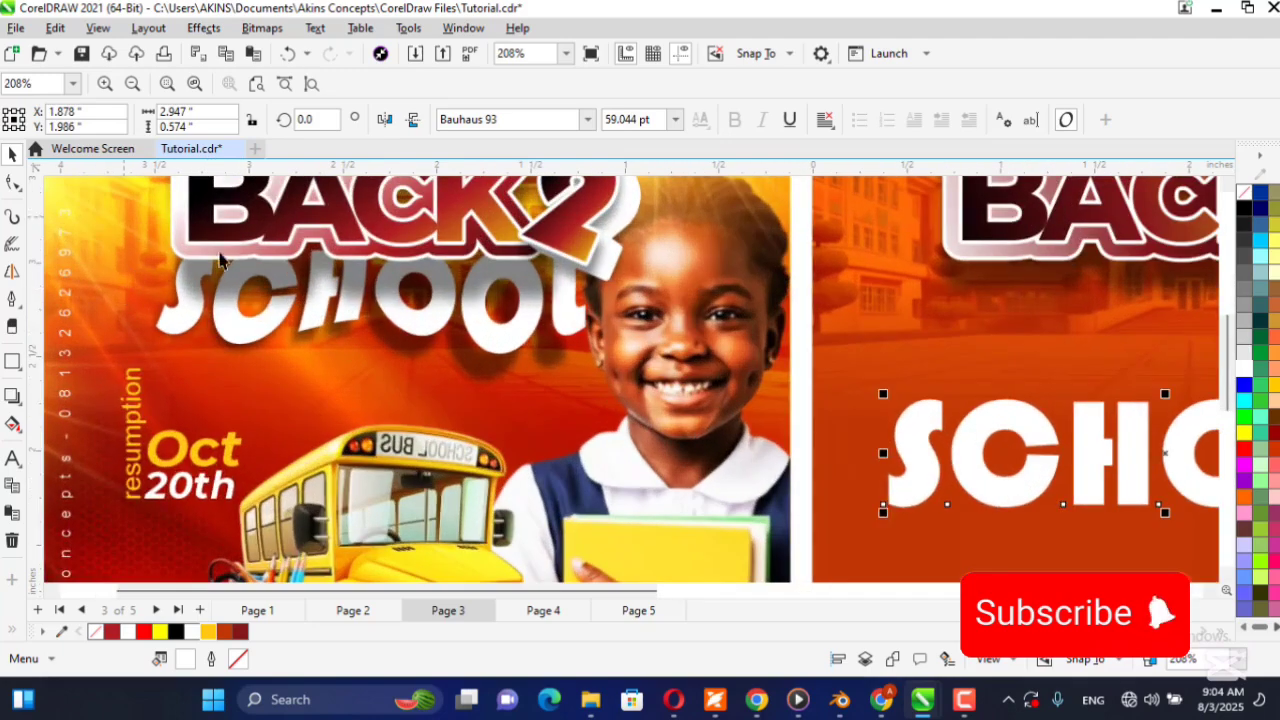
{"action": "scroll", "coordinate": [192, 384], "scroll_direction": "down", "scroll_amount": 5}
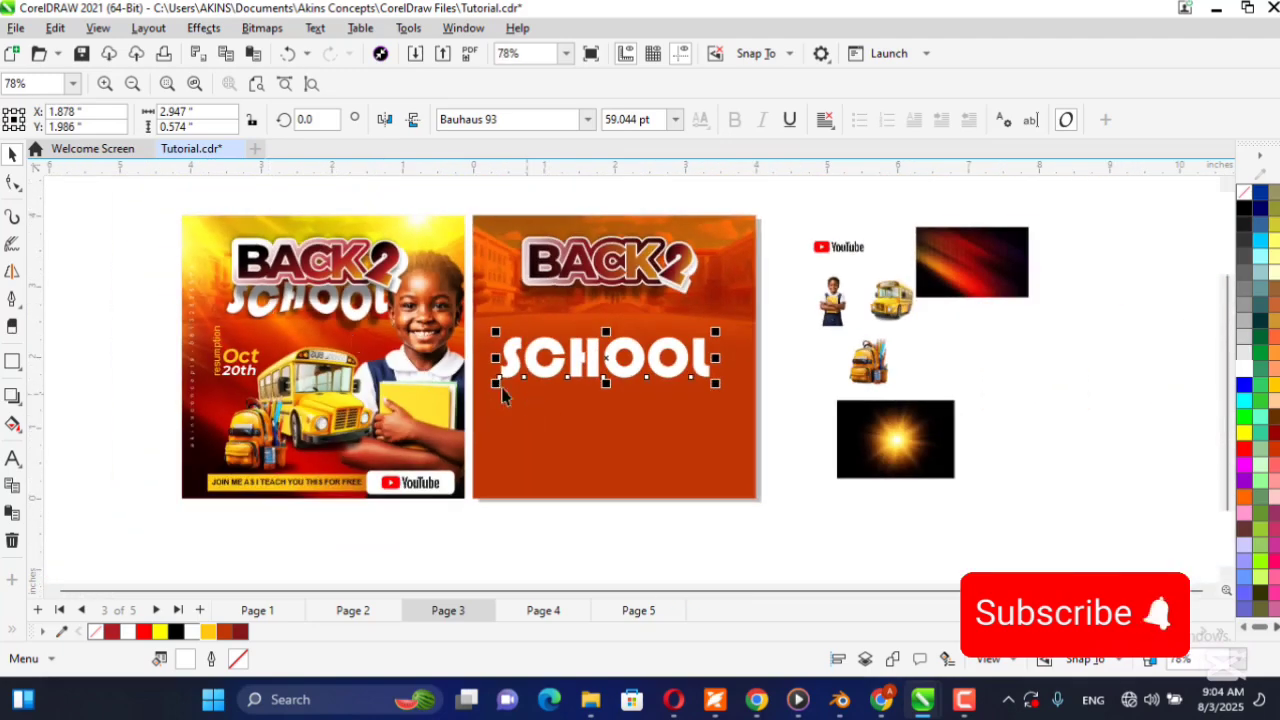
{"action": "left_click", "coordinate": [16, 396]}
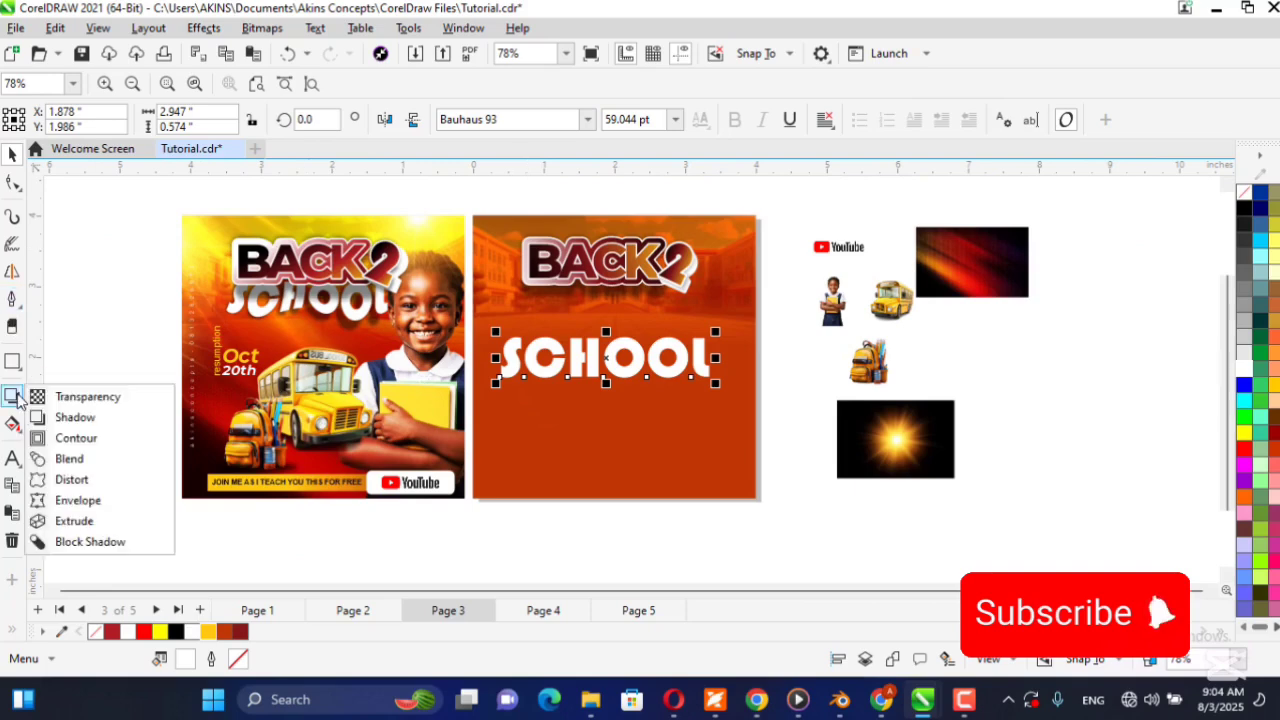
{"action": "left_click", "coordinate": [106, 507]}
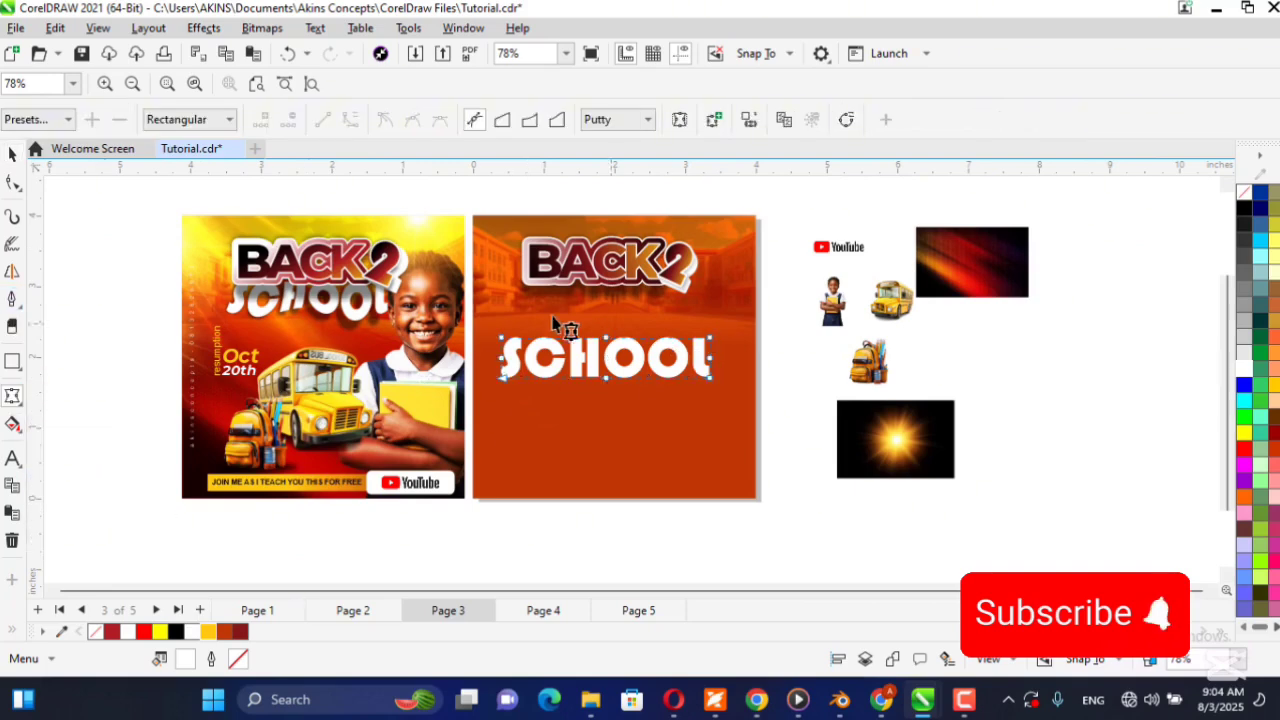
{"action": "left_click", "coordinate": [530, 120]}
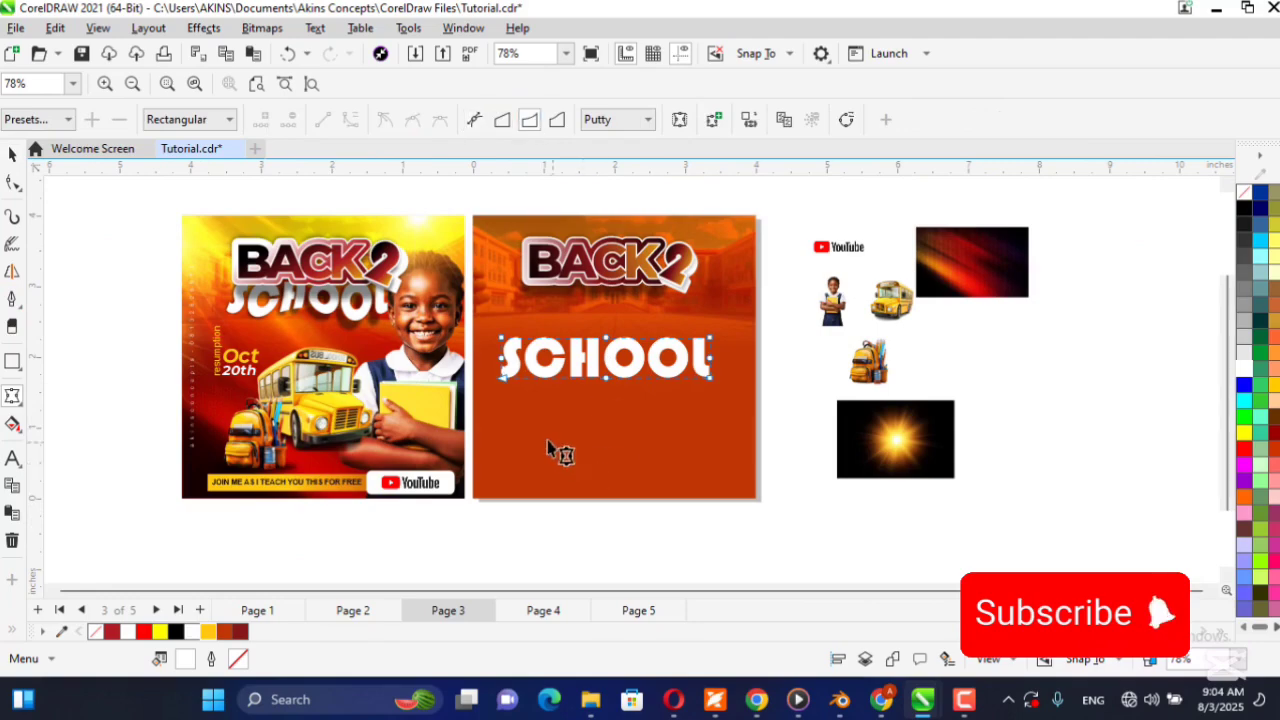
{"action": "scroll", "coordinate": [420, 394], "scroll_direction": "up", "scroll_amount": 2}
{"action": "scroll", "coordinate": [820, 390], "scroll_direction": "up", "scroll_amount": 1}
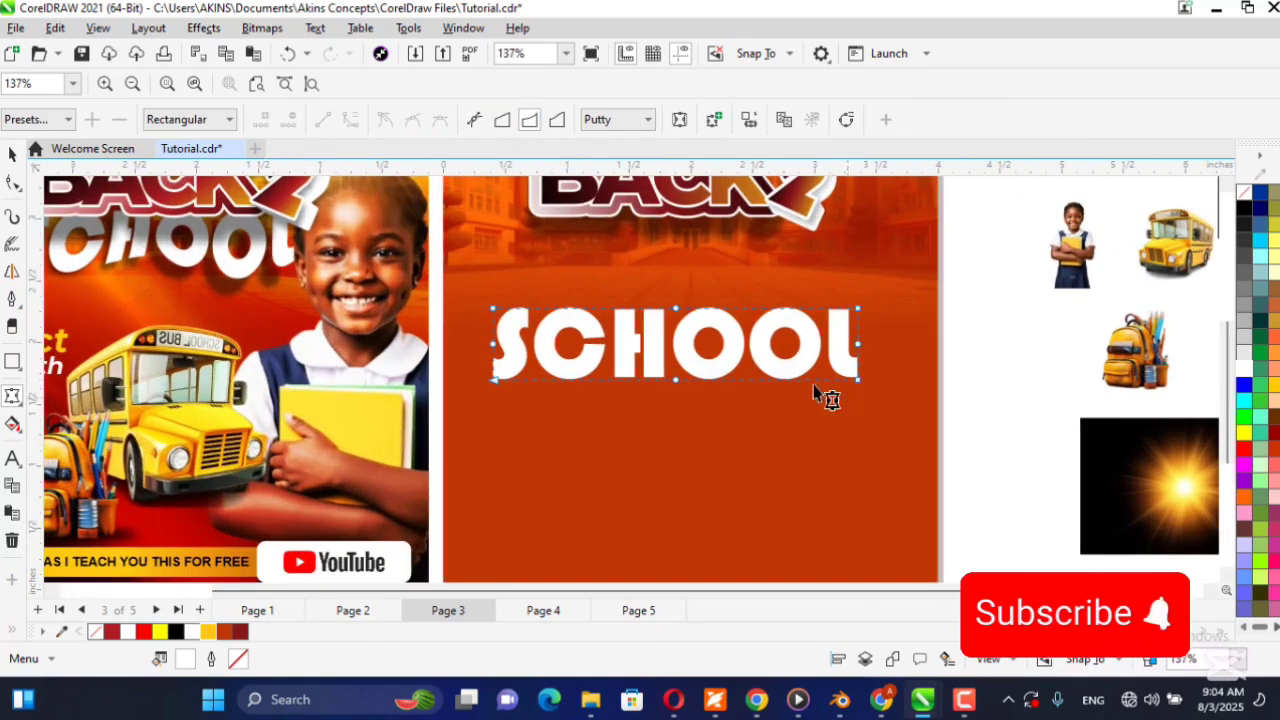
{"action": "scroll", "coordinate": [770, 384], "scroll_direction": "down", "scroll_amount": 1}
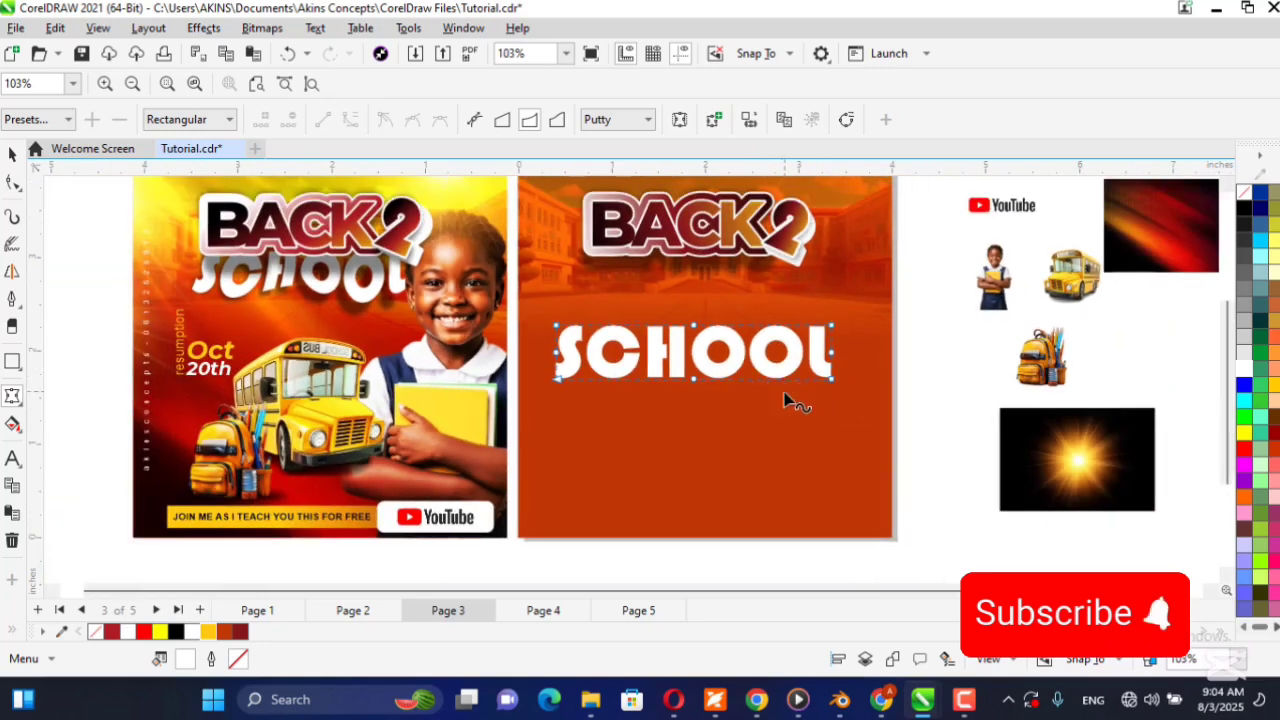
{"action": "left_click", "coordinate": [833, 383]}
{"action": "left_click_drag", "start_coordinate": [834, 386], "coordinate": [836, 404]}
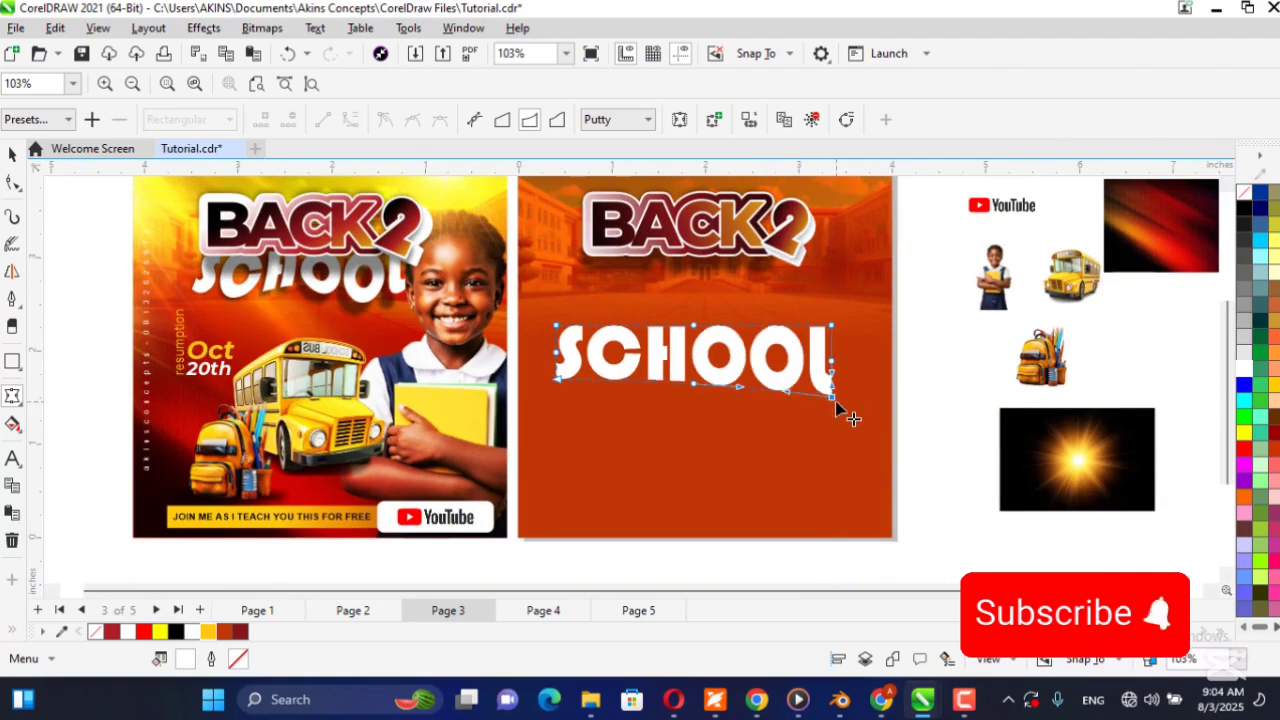
{"action": "mouse_move", "coordinate": [836, 400]}
{"action": "left_mouse_down"}
{"action": "mouse_move", "coordinate": [868, 389]}
{"action": "mouse_move", "coordinate": [845, 396]}
{"action": "left_mouse_up"}
Bend SCHOOL's lower envelope edge in unconstrained mode, raising it at the middle and bulging it downward beneath the second O and the C.
{"action": "left_click", "coordinate": [750, 390]}
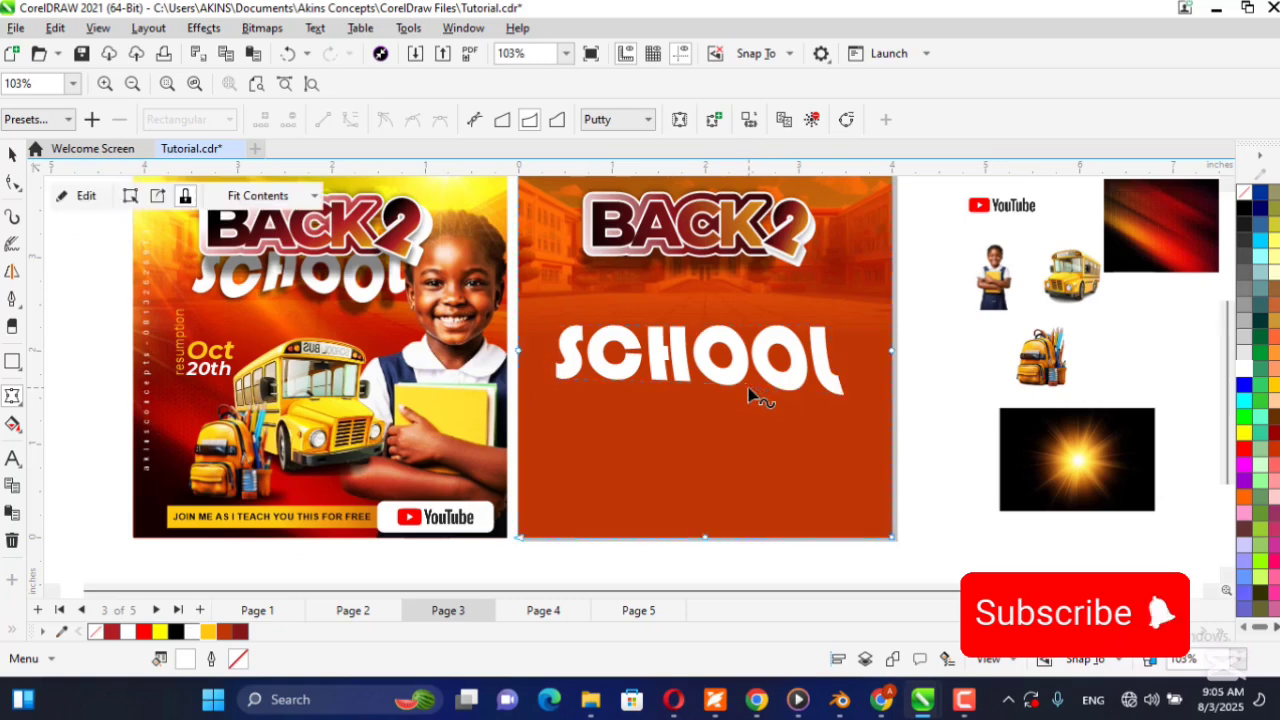
{"action": "left_click", "coordinate": [776, 378]}
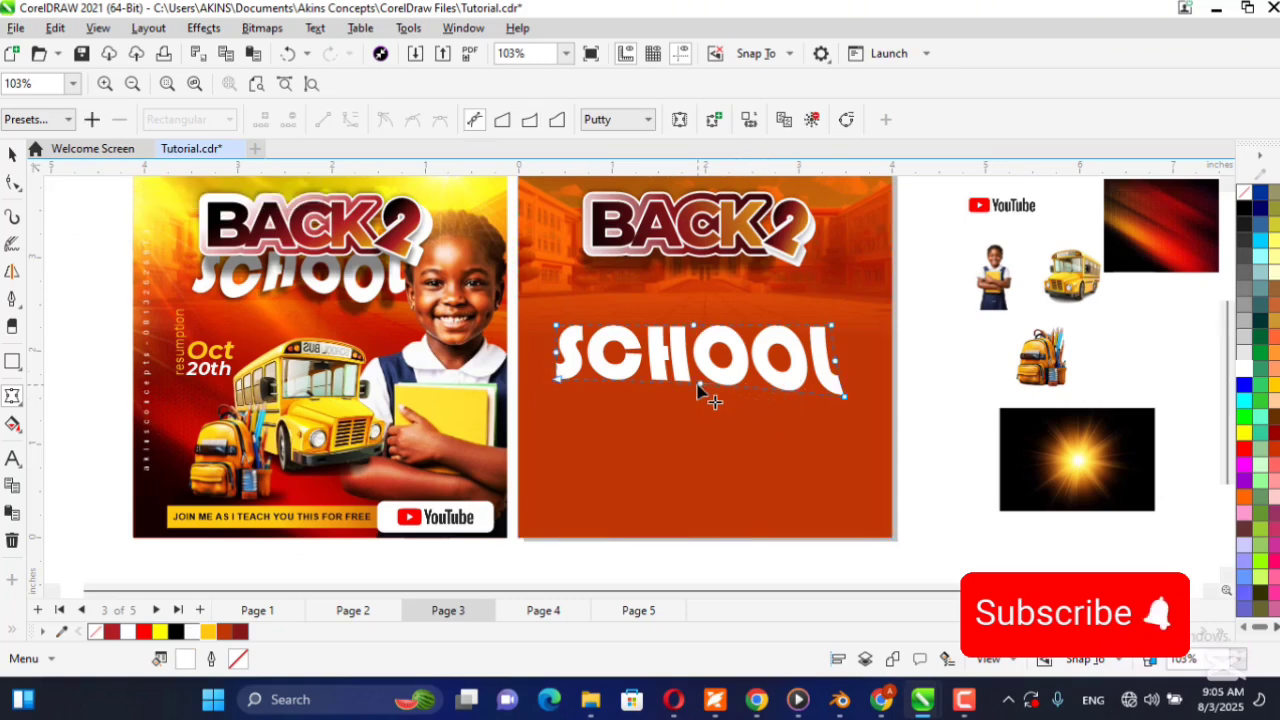
{"action": "left_click_drag", "start_coordinate": [700, 384], "coordinate": [707, 395]}
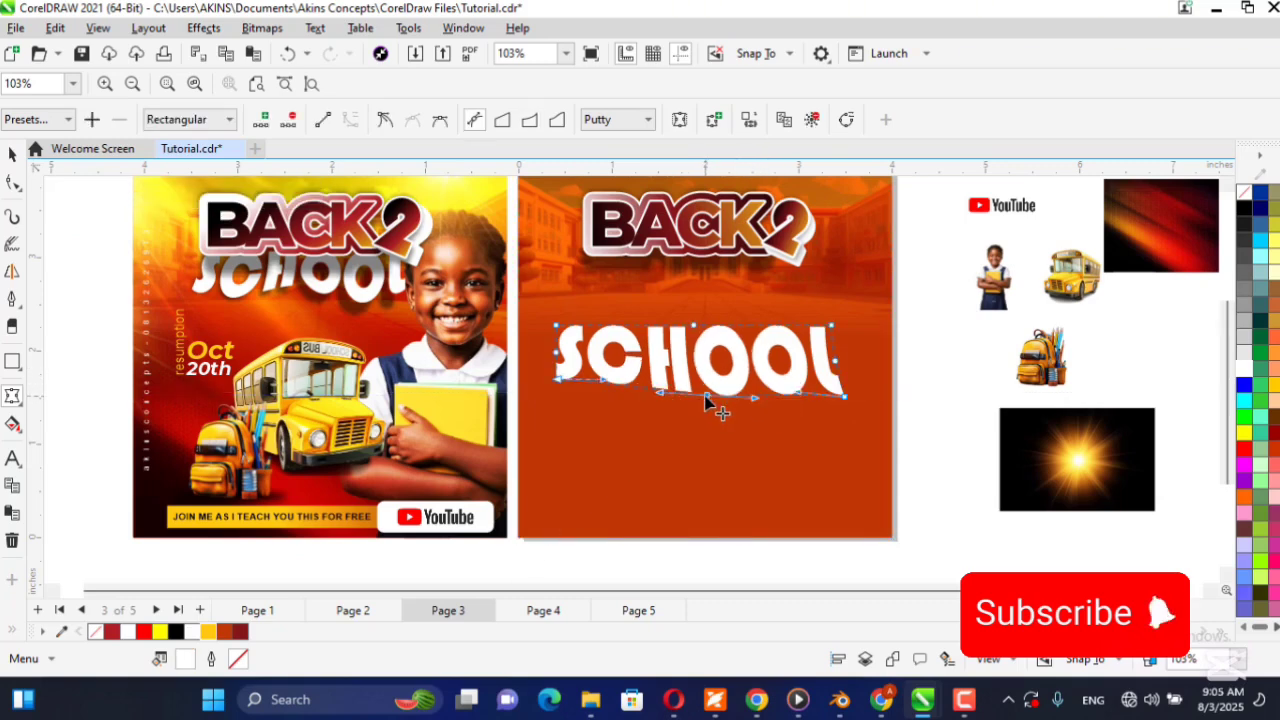
{"action": "left_click_drag", "start_coordinate": [800, 398], "coordinate": [798, 406]}
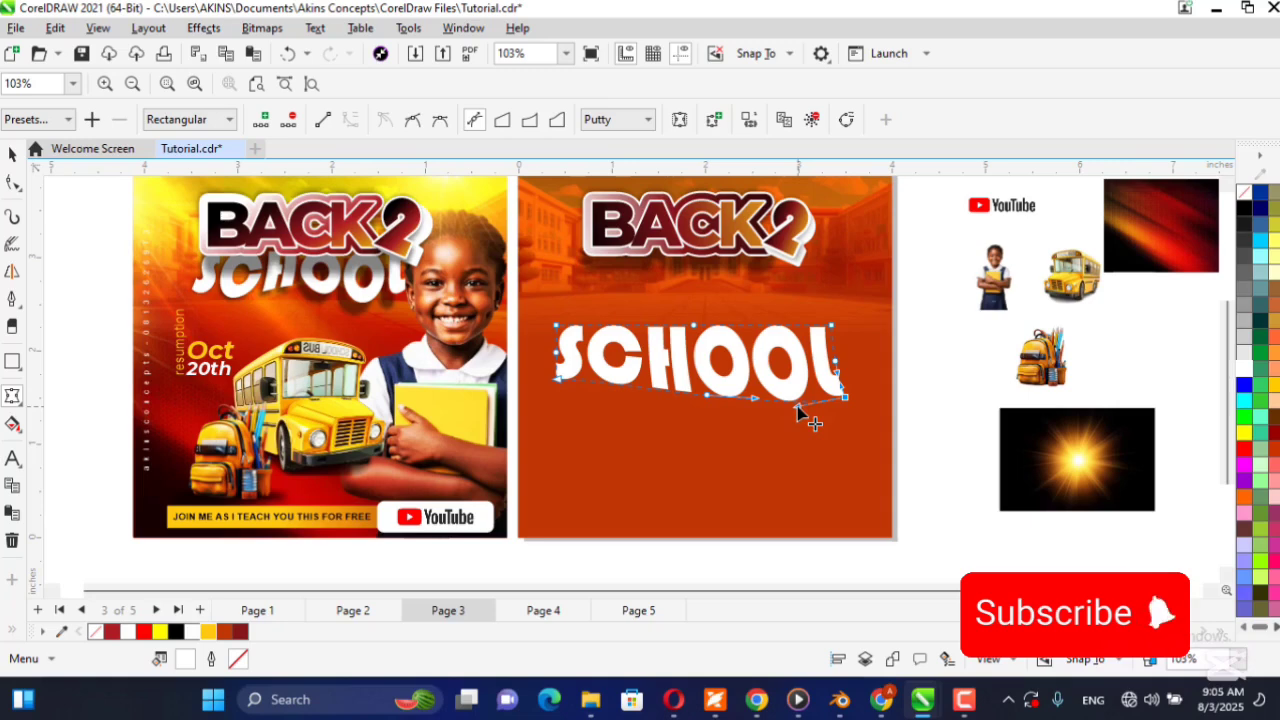
{"action": "left_click_drag", "start_coordinate": [711, 401], "coordinate": [621, 372]}
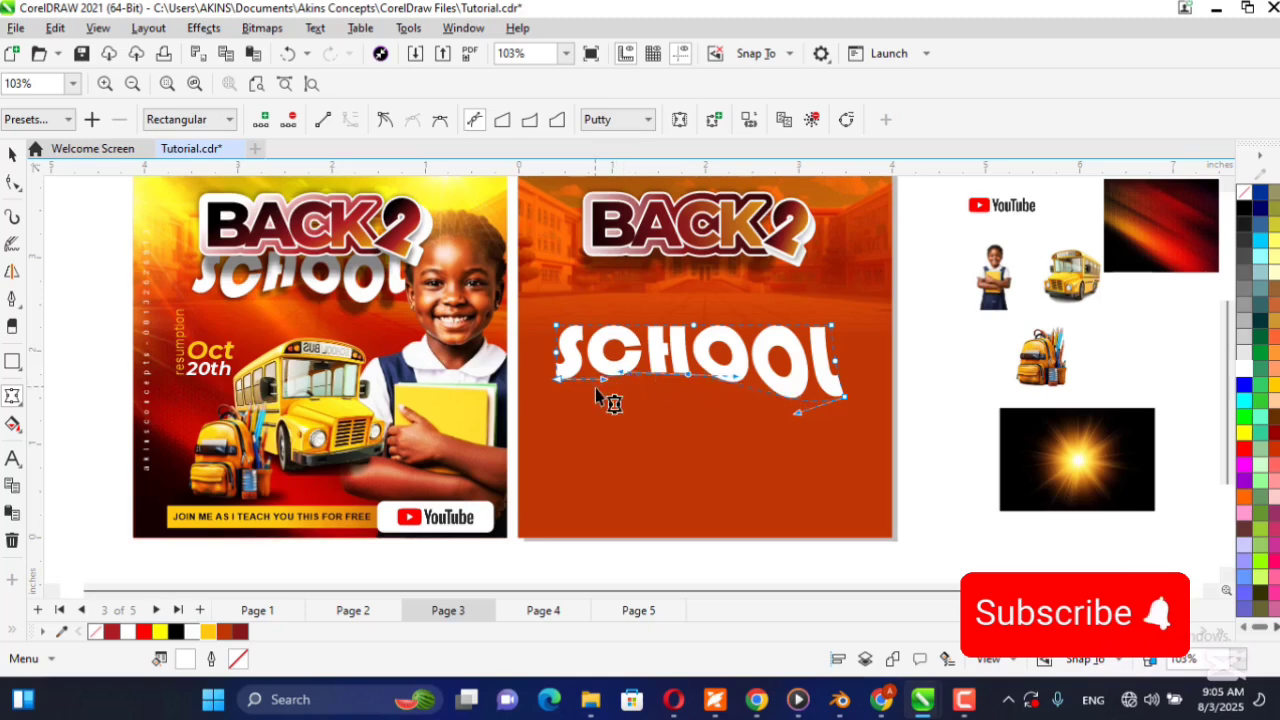
{"action": "left_click_drag", "start_coordinate": [605, 380], "coordinate": [557, 384]}
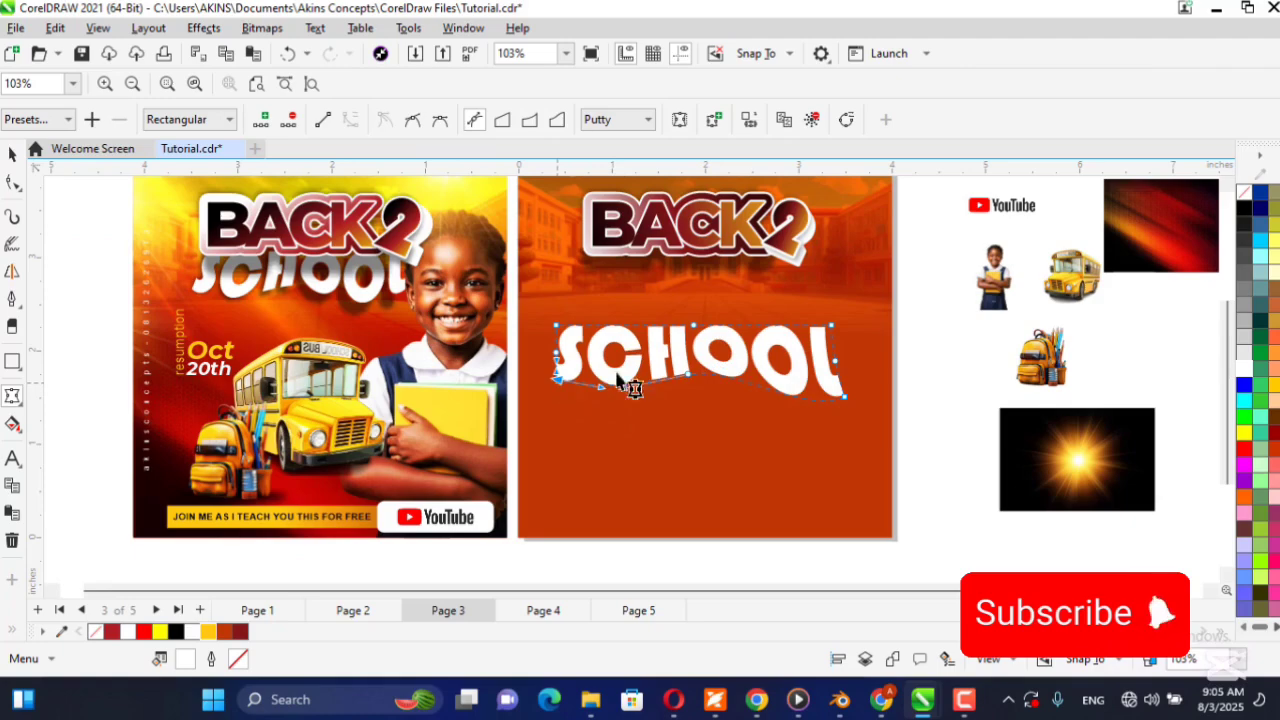
Refine the lower envelope curve beneath the C, H and first O, and raise the lower-left corner slightly.
{"action": "scroll", "coordinate": [622, 398], "scroll_direction": "up", "scroll_amount": 2}
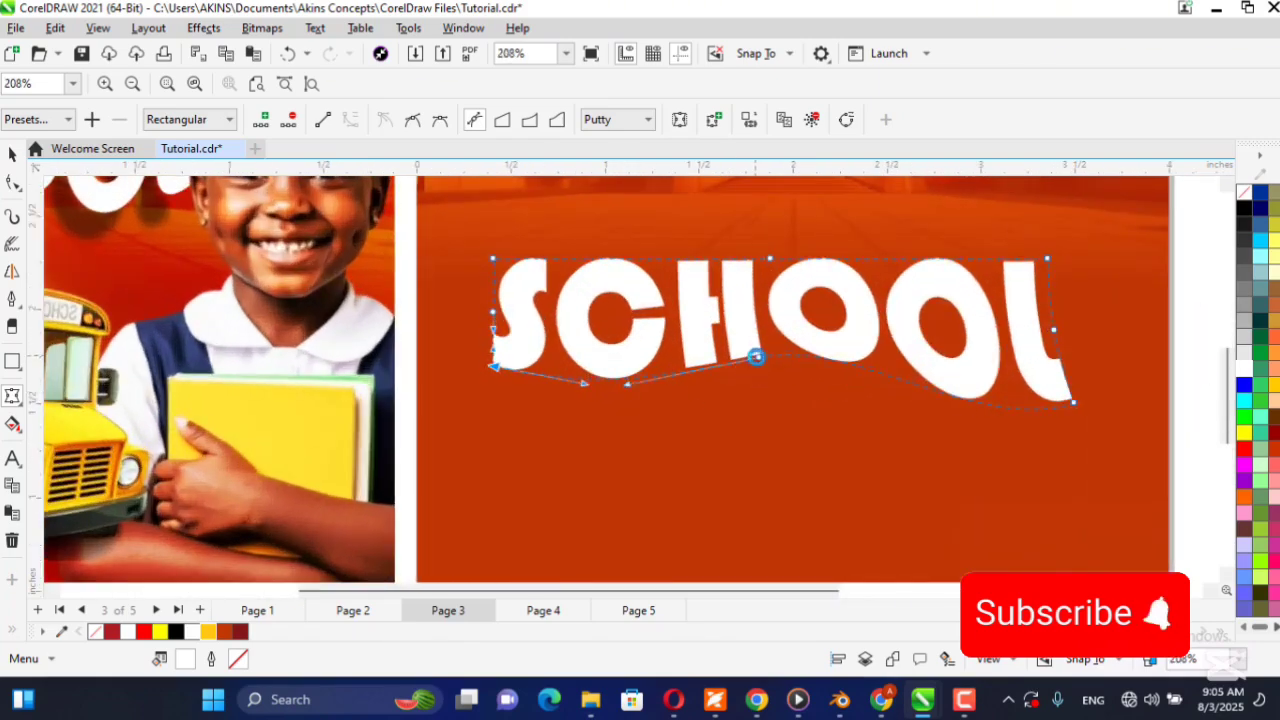
{"action": "left_click_drag", "start_coordinate": [628, 385], "coordinate": [602, 385]}
{"action": "left_click_drag", "start_coordinate": [860, 337], "coordinate": [825, 352]}
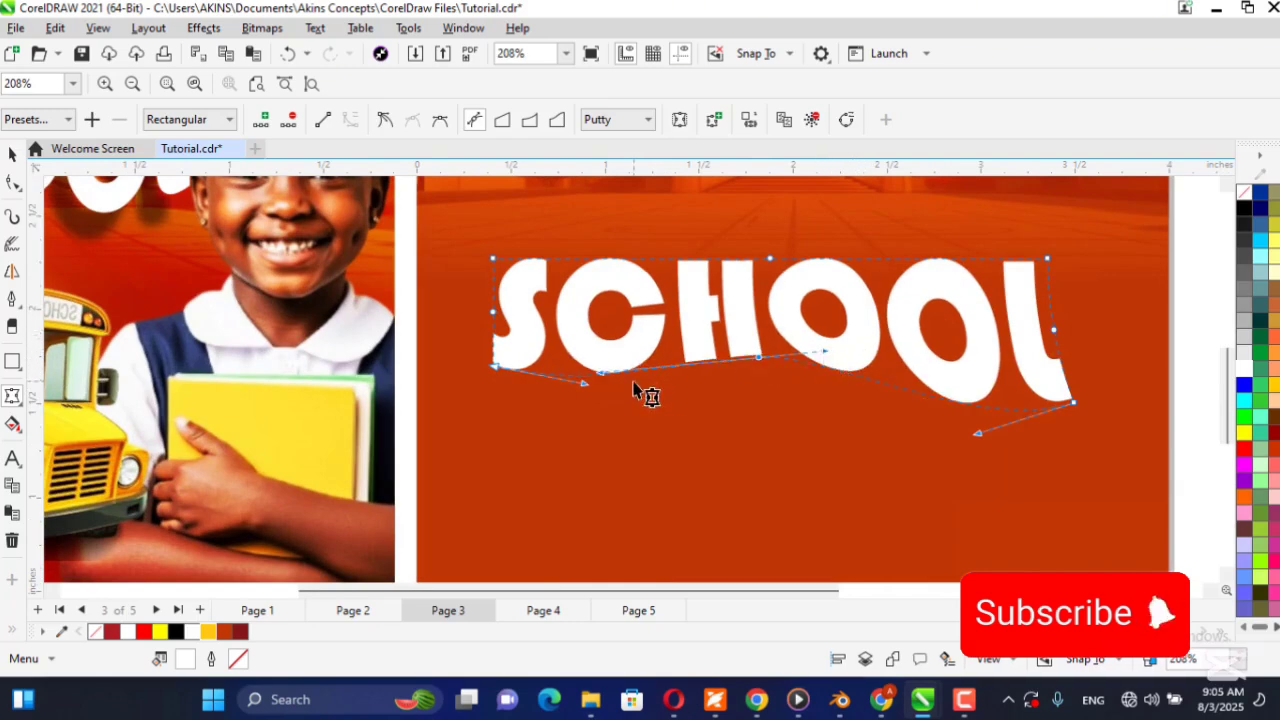
{"action": "left_click_drag", "start_coordinate": [602, 374], "coordinate": [604, 389]}
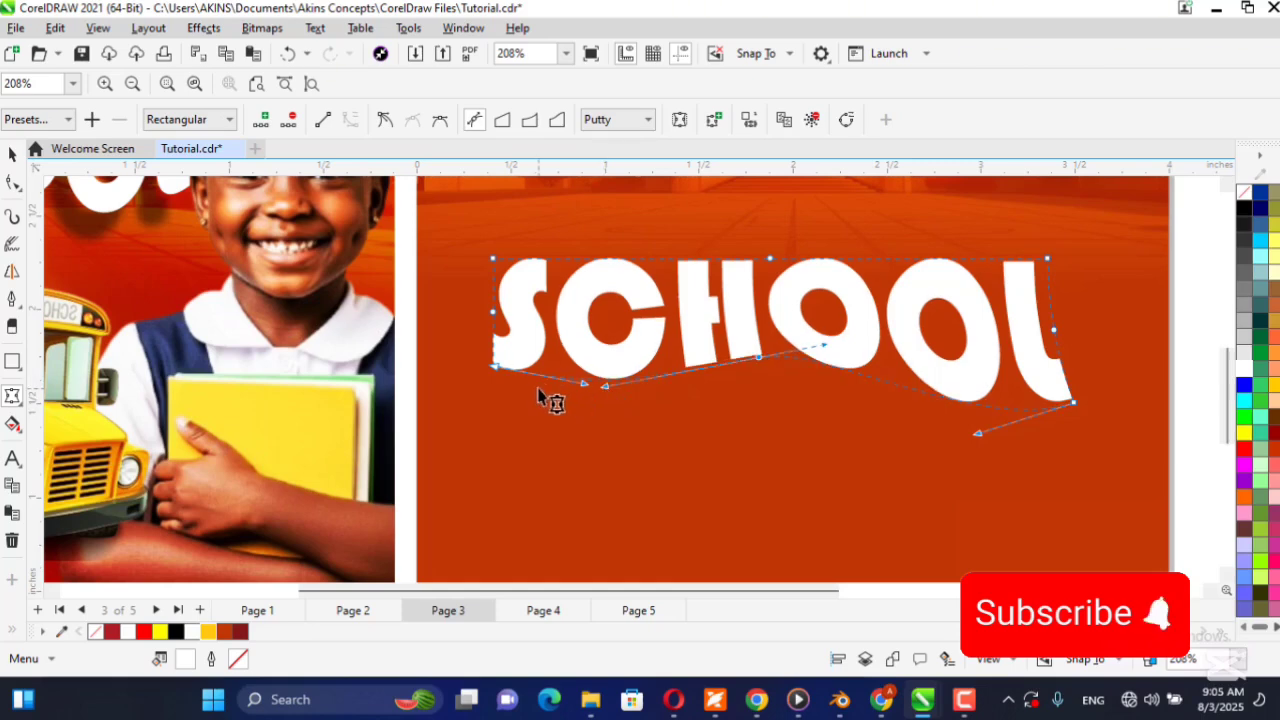
{"action": "left_click_drag", "start_coordinate": [498, 367], "coordinate": [495, 366]}
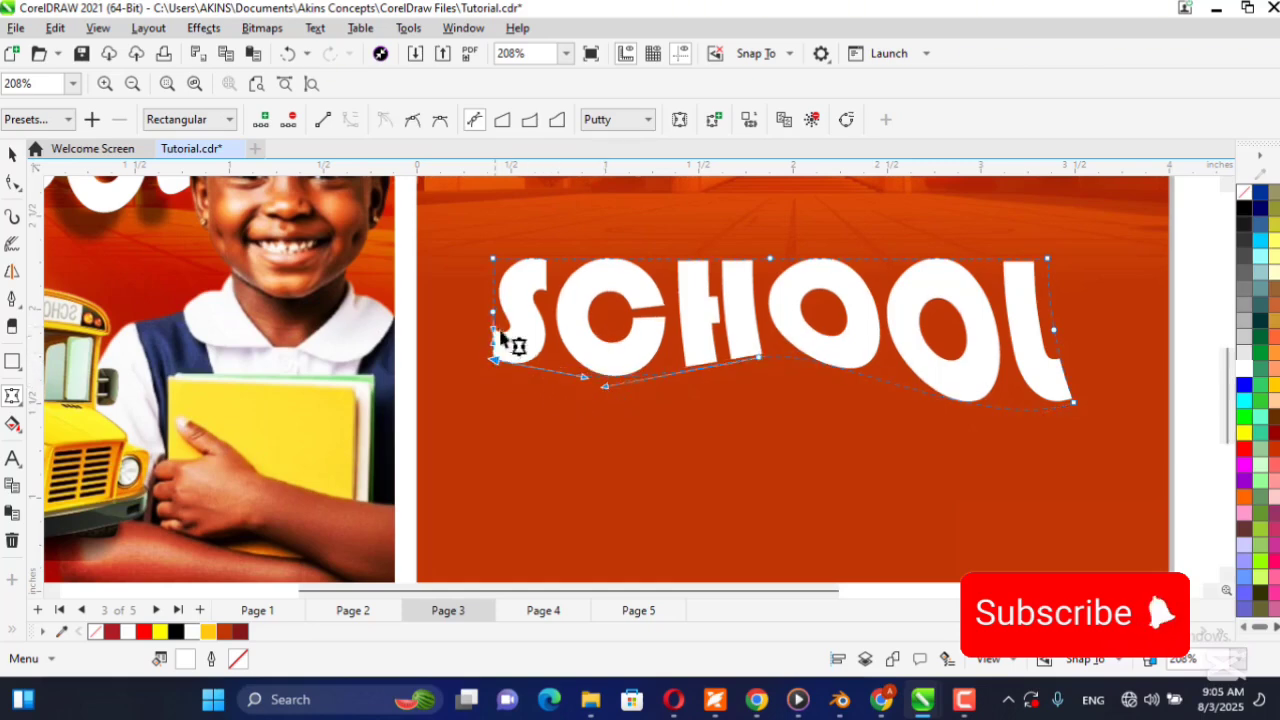
{"action": "scroll", "coordinate": [497, 366], "scroll_direction": "down", "scroll_amount": 4}
Scale SCHOOL down to about 2.19 × 0.55 in and place it directly beneath the BACK 2 title.
{"action": "left_click", "coordinate": [13, 156]}
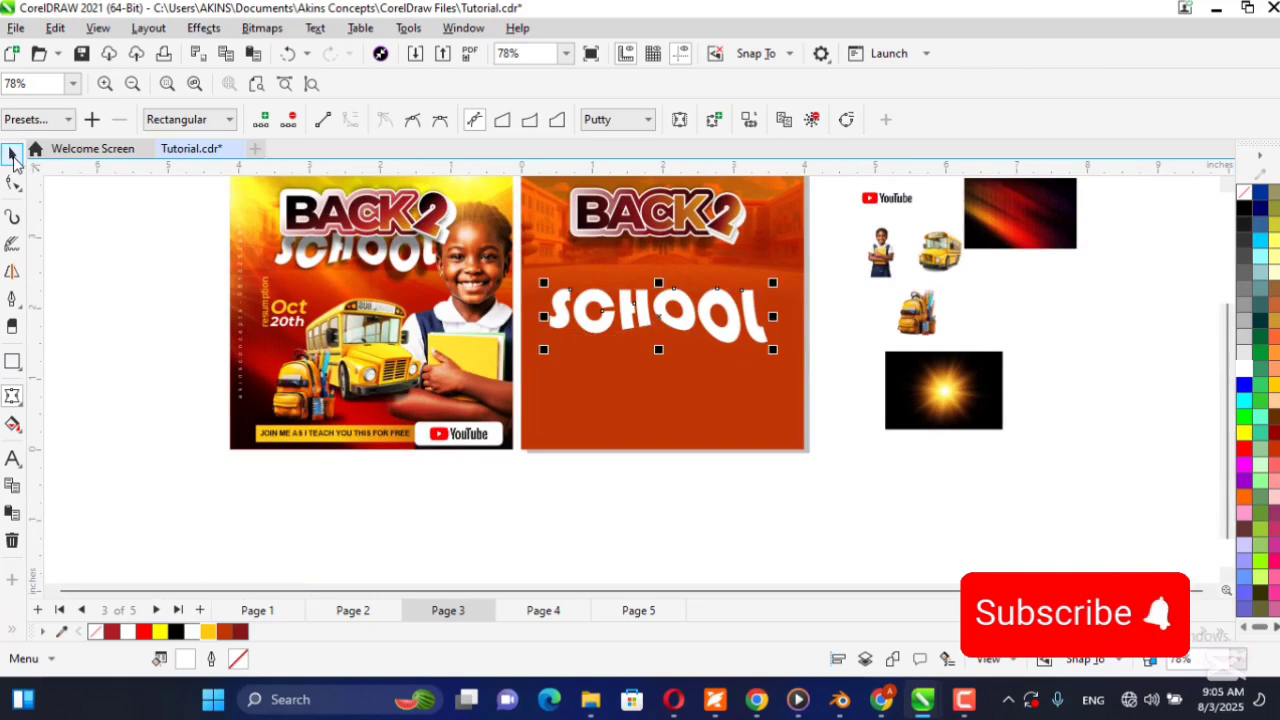
{"action": "left_click_drag", "start_coordinate": [777, 352], "coordinate": [743, 287]}
{"action": "left_click_drag", "start_coordinate": [631, 311], "coordinate": [654, 263]}
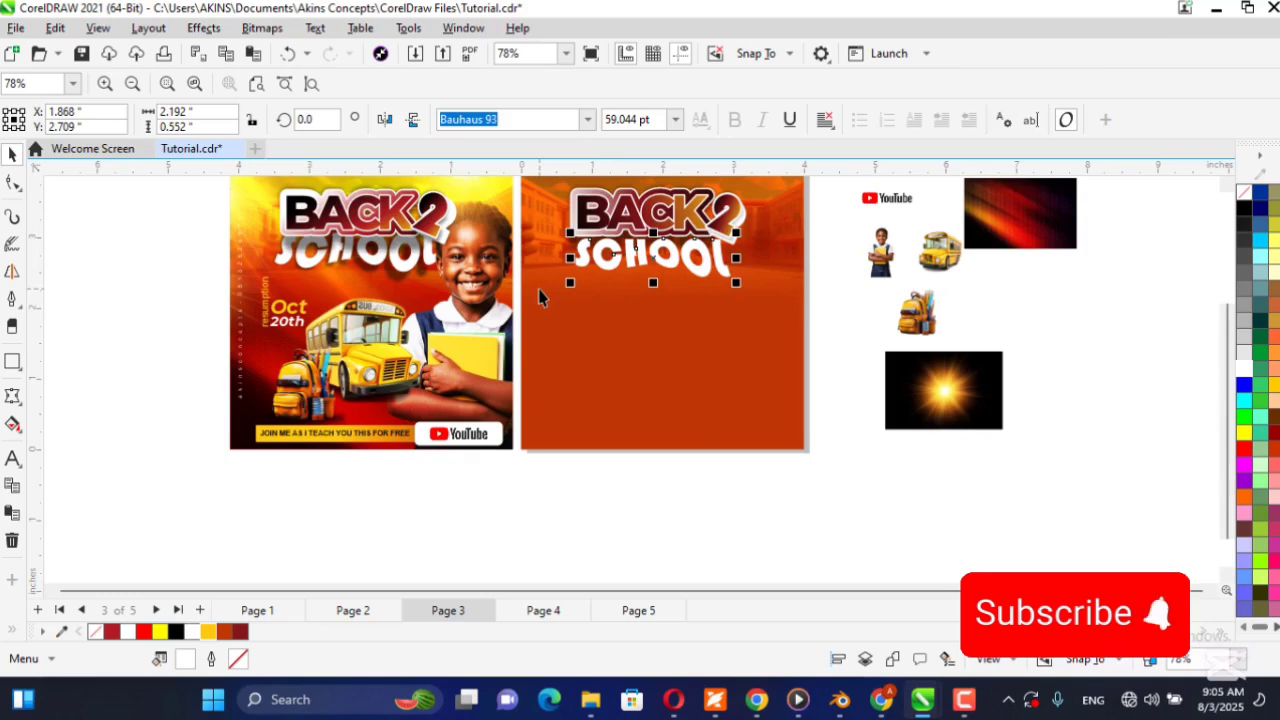
Bring the complete BACK 2 title with its shadows to the front, above SCHOOL.
{"action": "scroll", "coordinate": [740, 265], "scroll_direction": "up", "scroll_amount": 2}
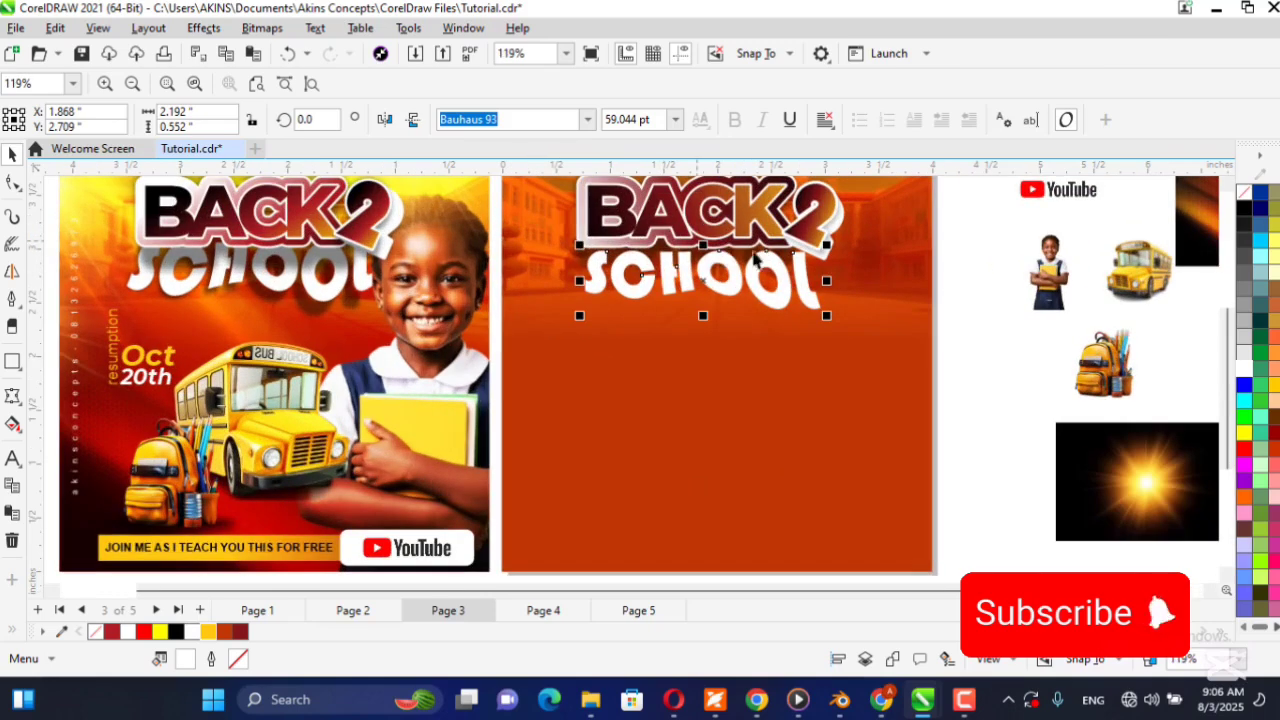
{"action": "scroll", "coordinate": [660, 318], "scroll_direction": "down", "scroll_amount": 1}
{"action": "left_click", "coordinate": [912, 182]}
{"action": "left_click_drag", "start_coordinate": [900, 186], "coordinate": [545, 290]}
{"action": "key", "text": "shift+Page_Up"}
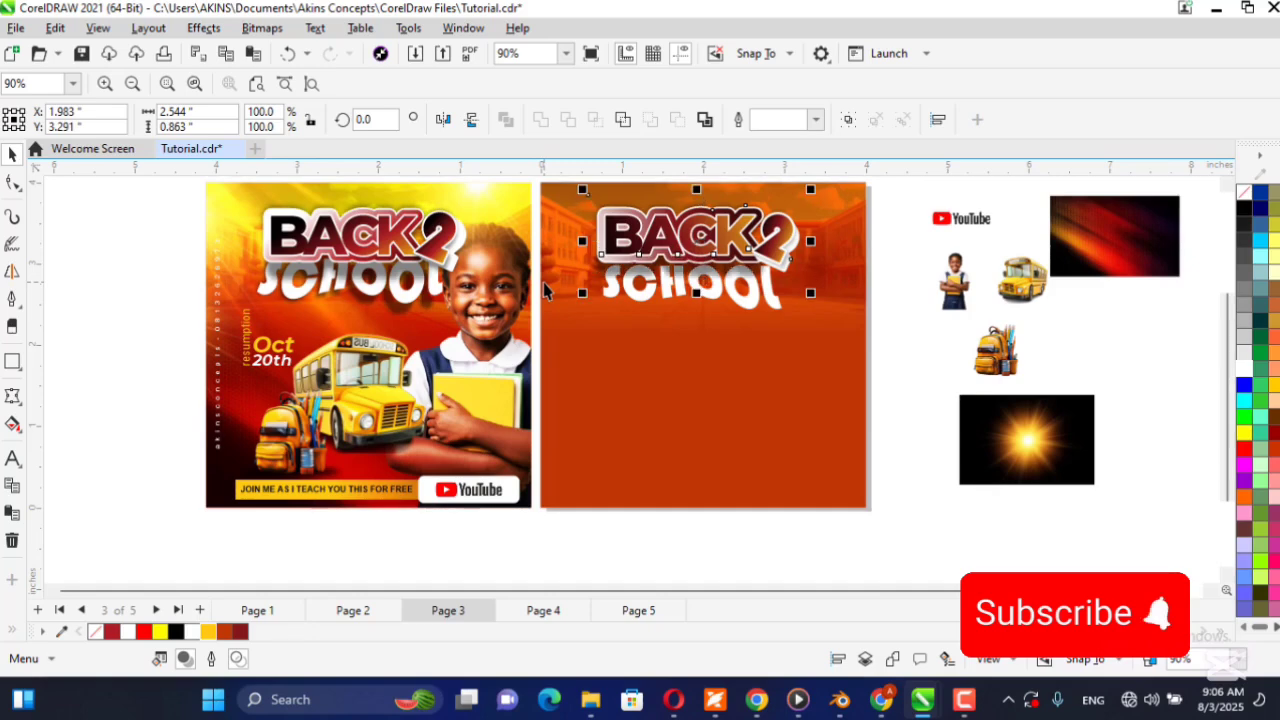
{"action": "left_click", "coordinate": [905, 336]}
Nudge SCHOOL about 0.05 in up and 0.03 in left so it tucks under BACK 2.
{"action": "scroll", "coordinate": [775, 305], "scroll_direction": "up", "scroll_amount": 2}
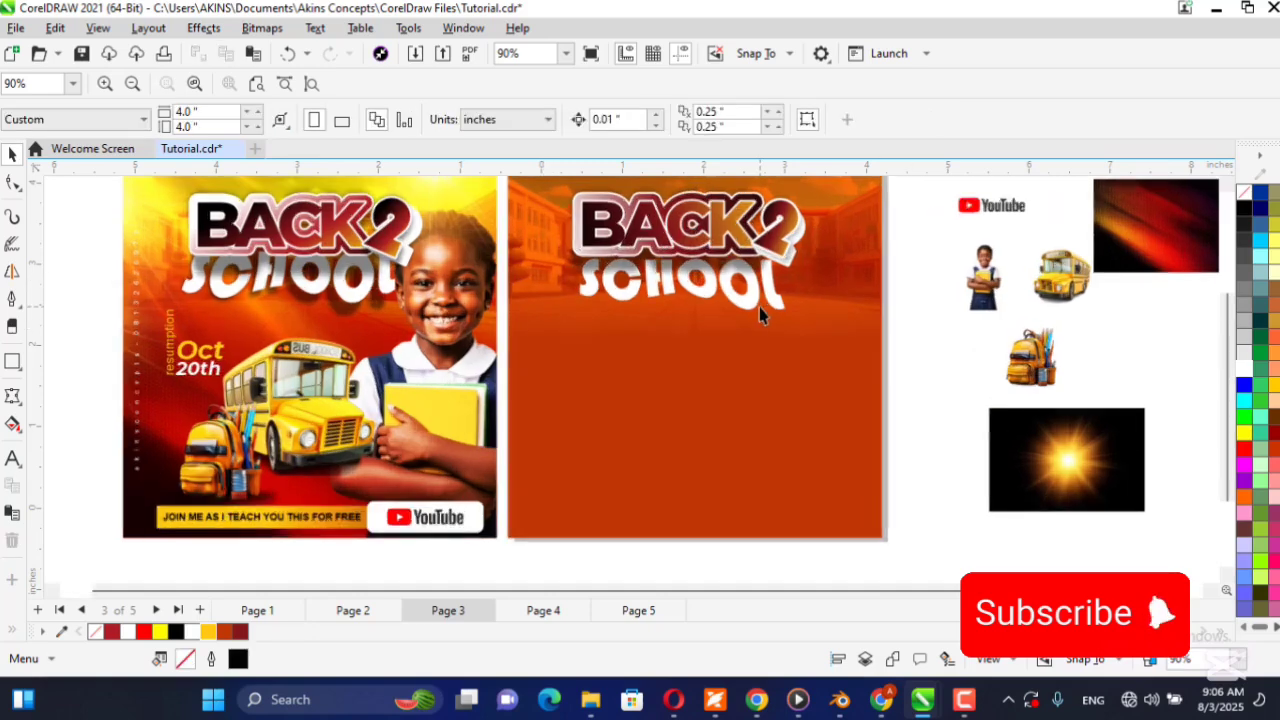
{"action": "left_click", "coordinate": [780, 311]}
{"action": "key", "text": "Up"}
{"action": "key", "text": "Up"}
{"action": "key", "text": "Up"}
{"action": "key", "text": "Up"}
{"action": "key", "text": "Up"}
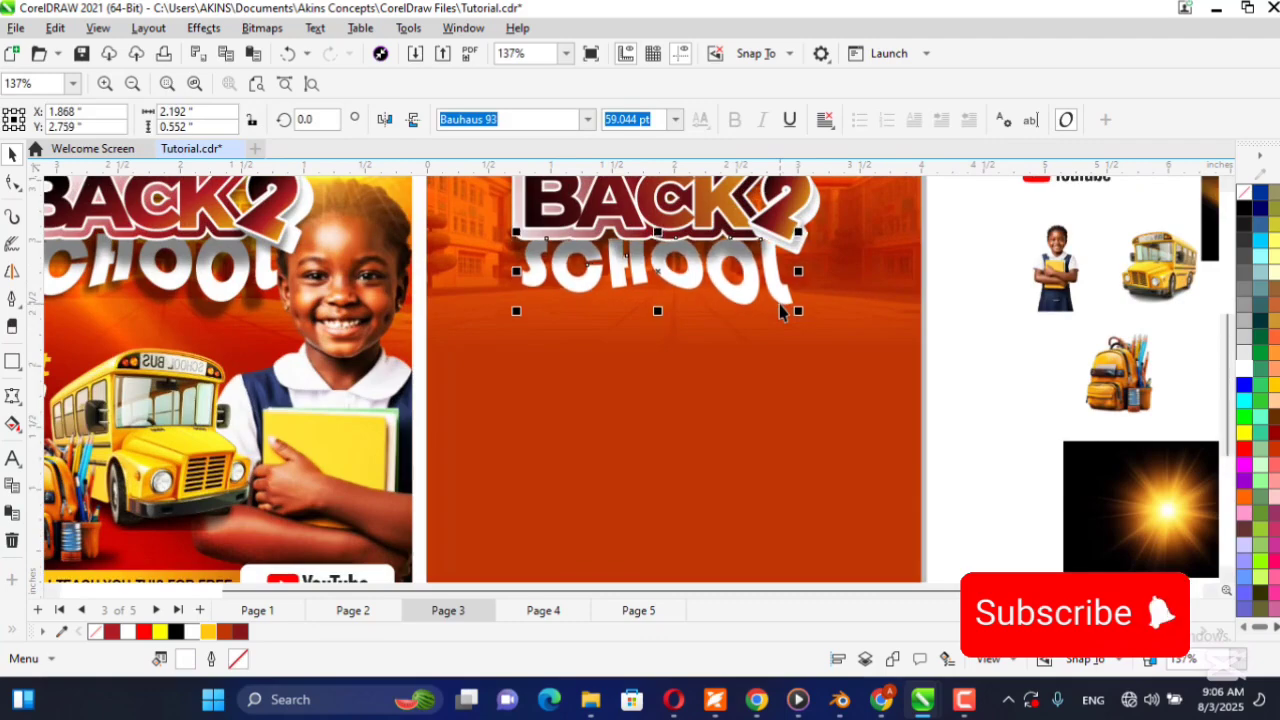
{"action": "key", "text": "Left"}
{"action": "key", "text": "Left"}
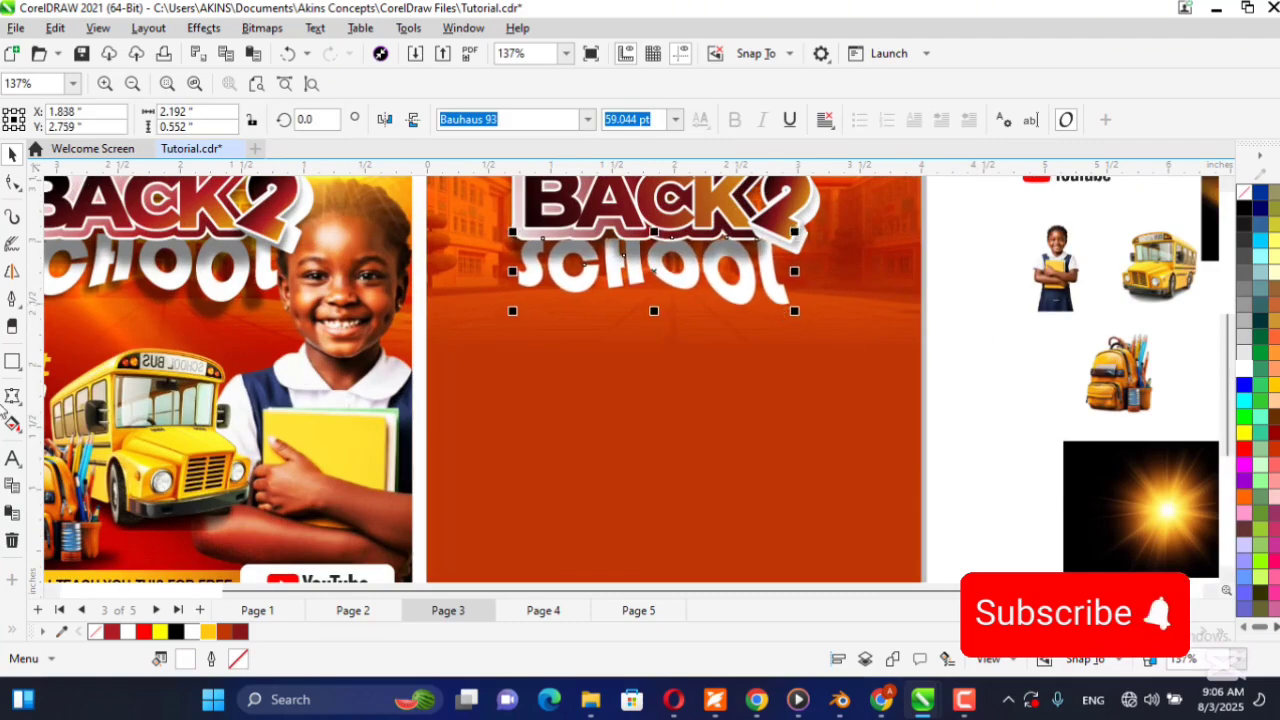
Add a black Multiply drop shadow beneath SCHOOL at 270 degrees, extent about 119, opacity 43 and feather 15.
{"action": "left_click", "coordinate": [12, 400]}
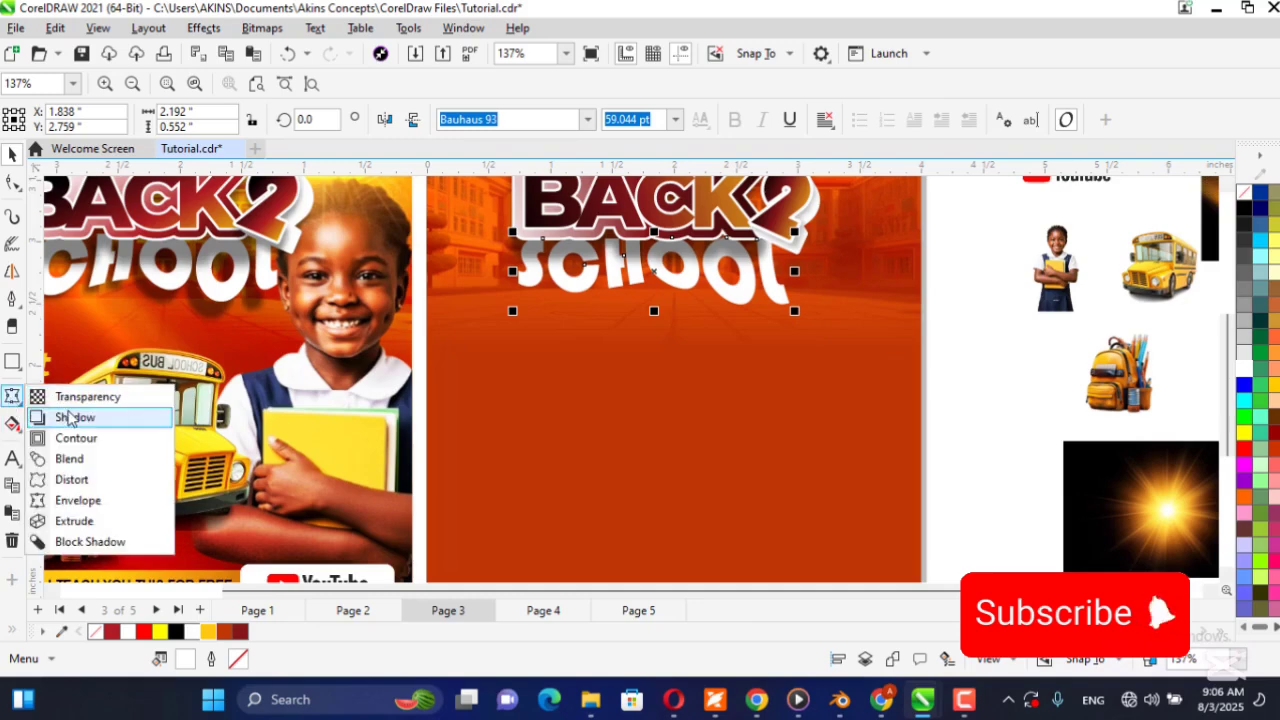
{"action": "left_click", "coordinate": [63, 417]}
{"action": "left_click_drag", "start_coordinate": [668, 250], "coordinate": [656, 273]}
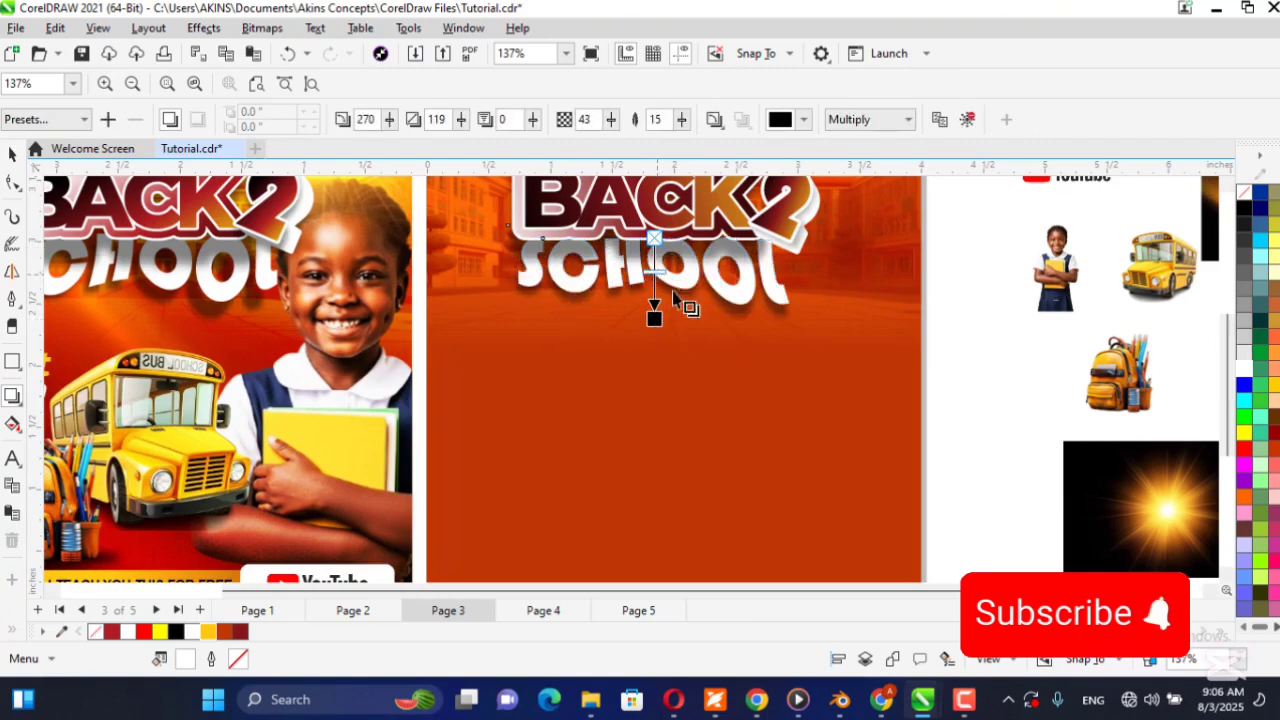
Scale SCHOOL with its shadow down slightly from the lower-right corner, keeping the upper-left corner in place.
{"action": "left_click", "coordinate": [257, 84]}
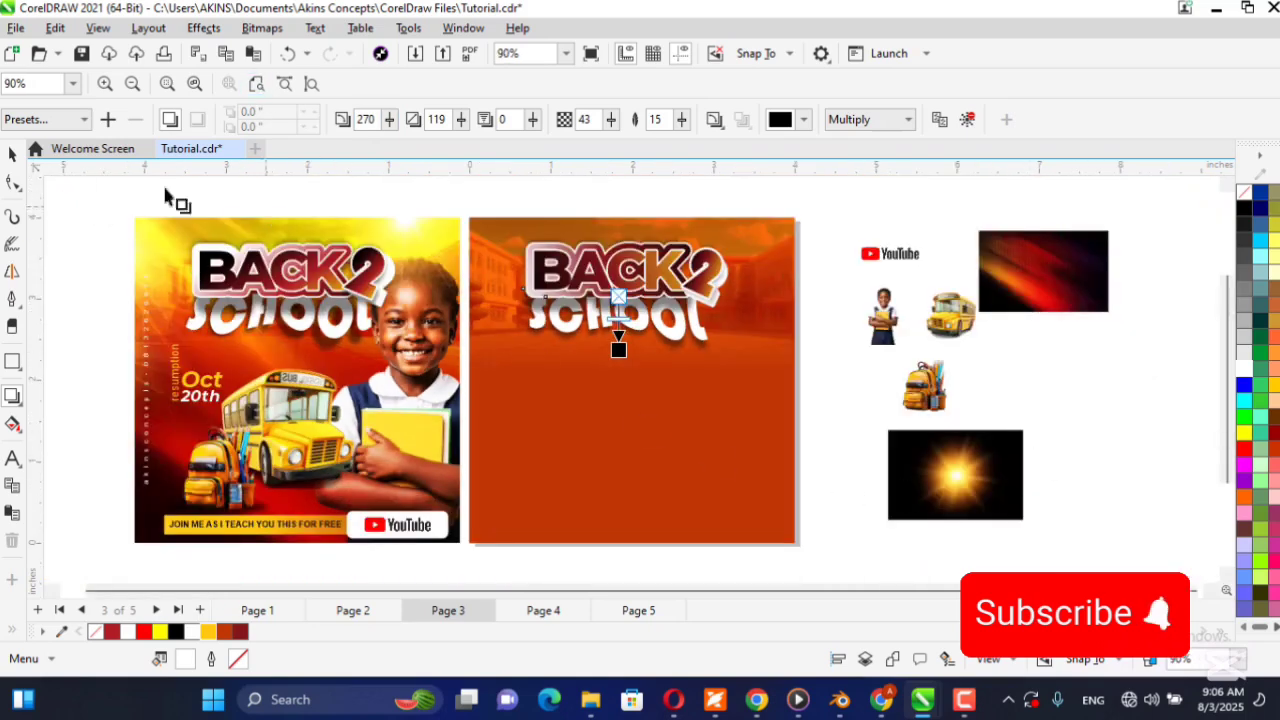
{"action": "left_click", "coordinate": [12, 153]}
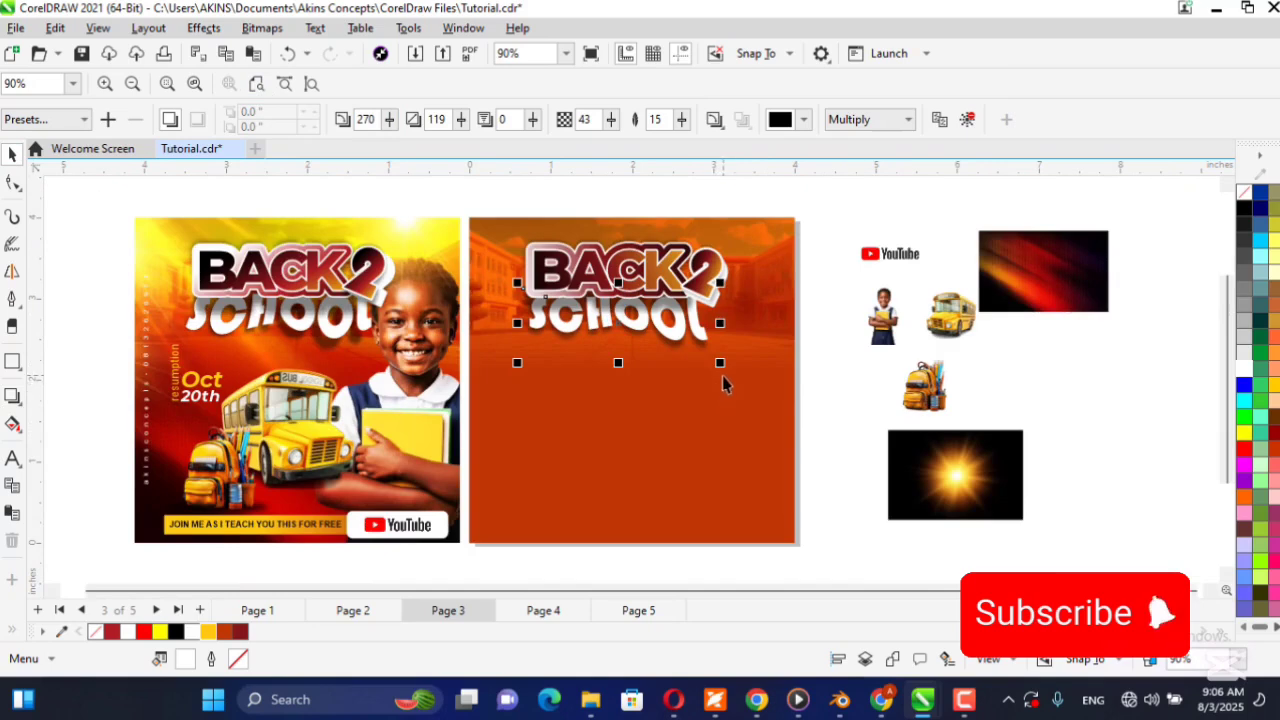
{"action": "left_click_drag", "start_coordinate": [725, 370], "coordinate": [714, 364]}
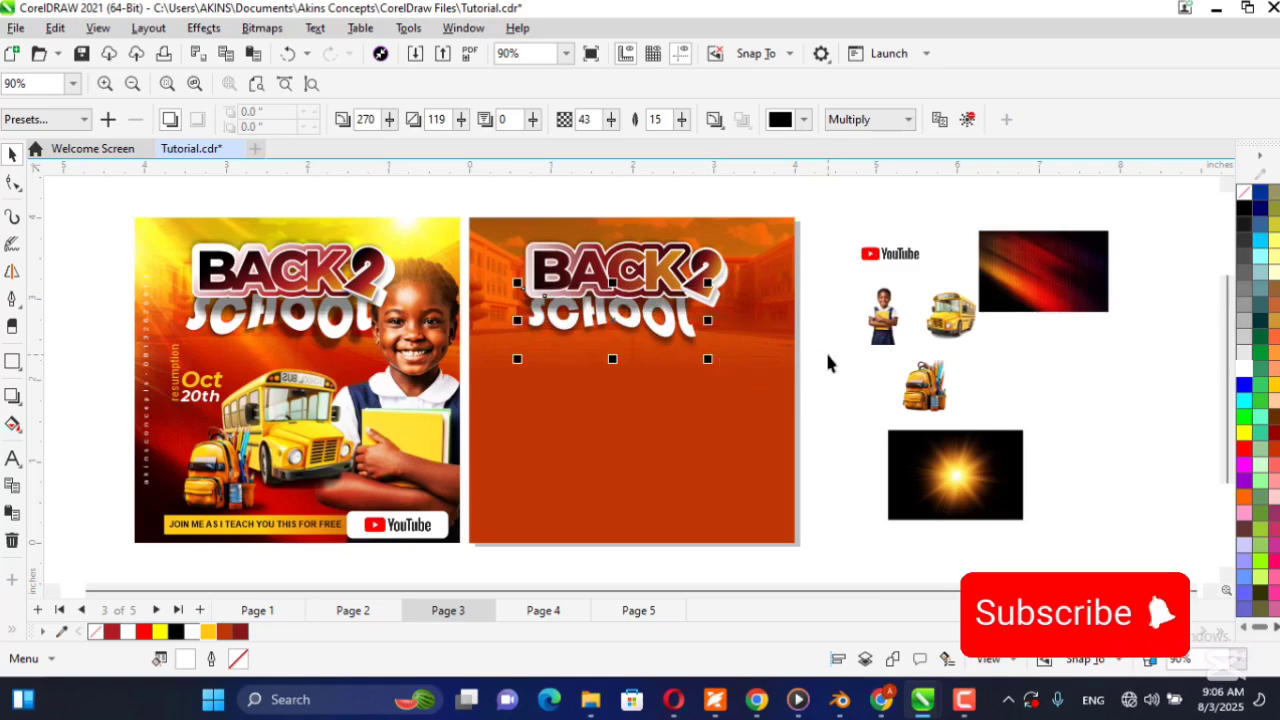
Nudge SCHOOL with its shadow slightly to the right beneath BACK 2, and deselect it.
{"action": "key", "text": "Right"}
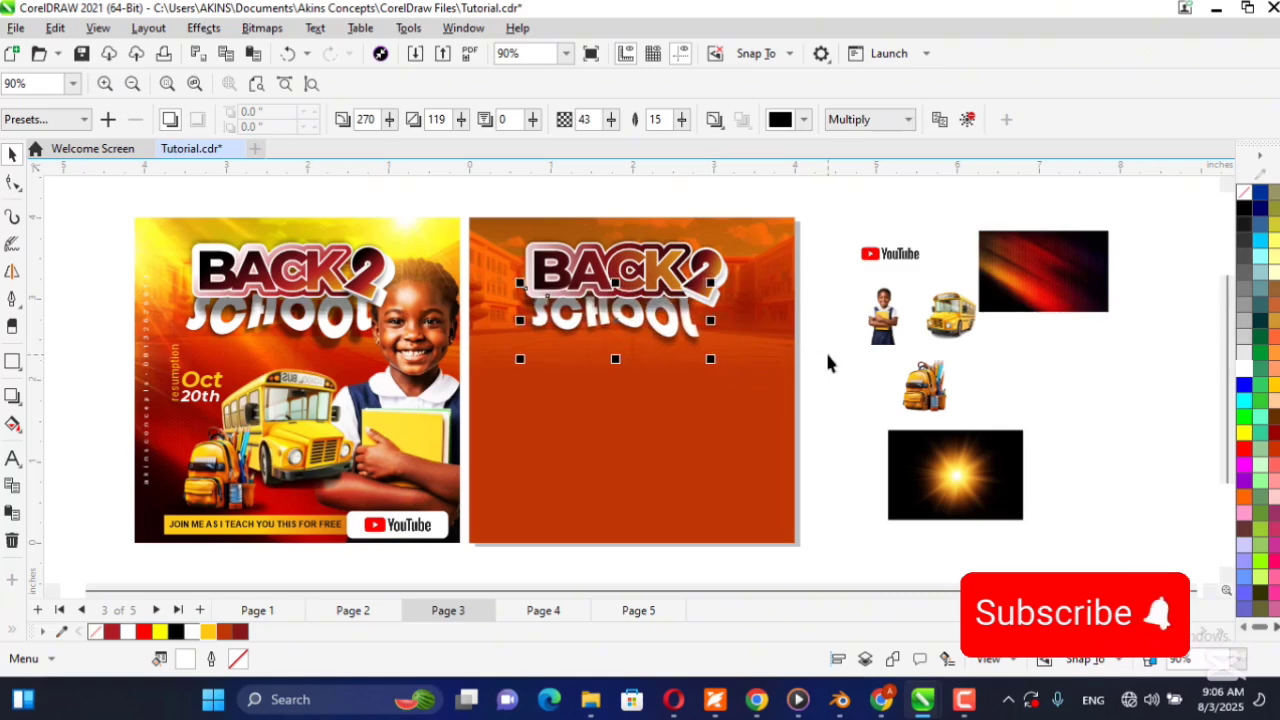
{"action": "key", "text": "Right"}
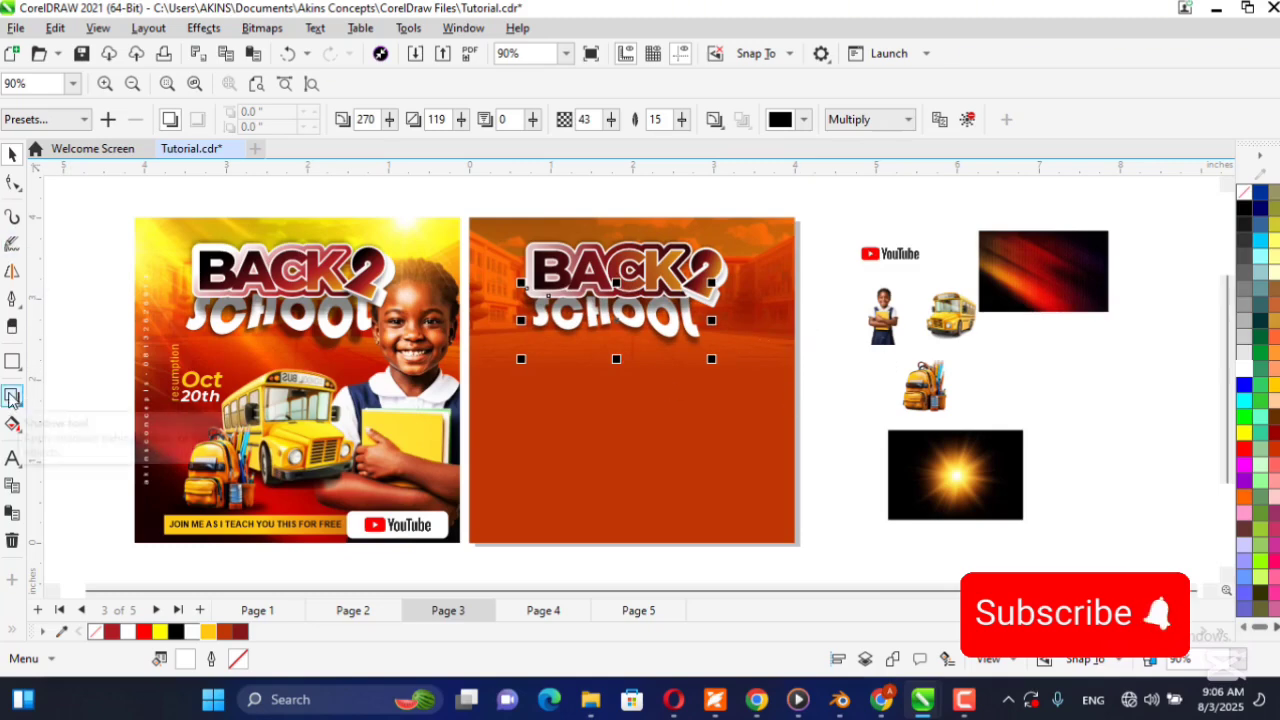
{"action": "left_click", "coordinate": [884, 198]}
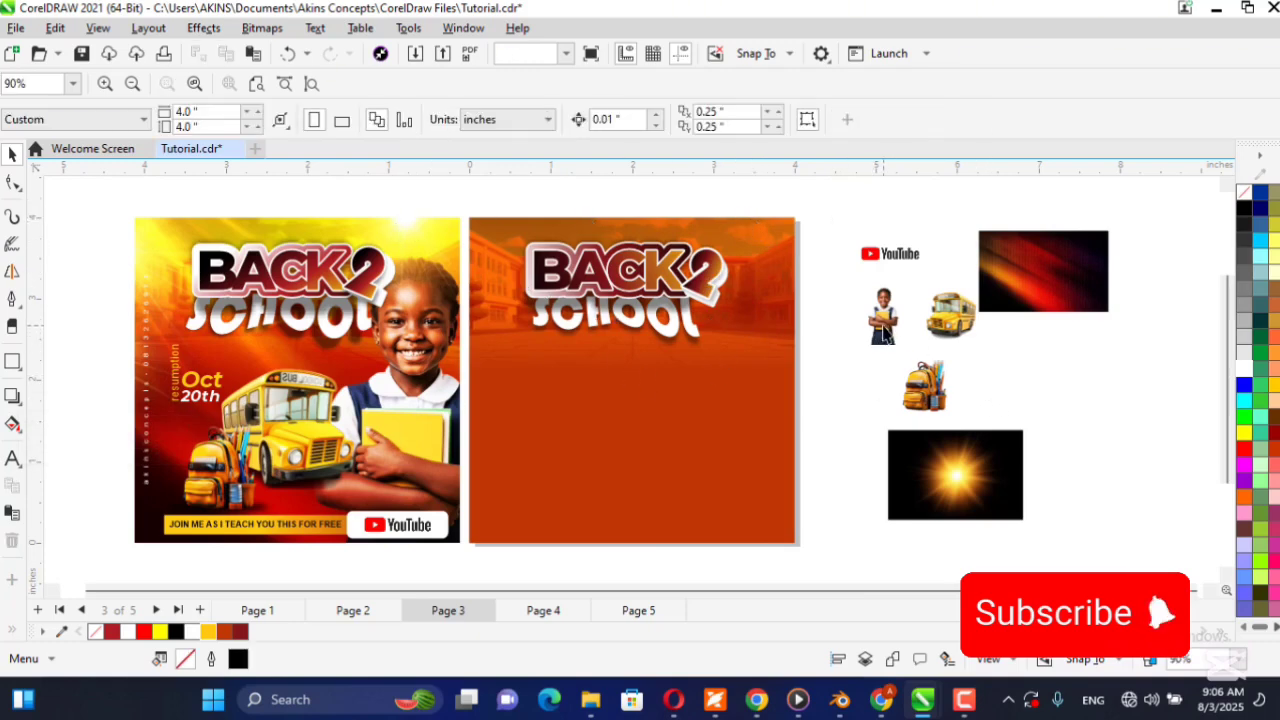
Enlarge the schoolgirl image to about 2.17 × 3.85 in and place it in front of the titles on the flyer's left side.
{"action": "left_click", "coordinate": [884, 333]}
{"action": "left_click_drag", "start_coordinate": [884, 333], "coordinate": [862, 548]}
{"action": "left_click_drag", "start_coordinate": [814, 349], "coordinate": [912, 225]}
{"action": "left_click_drag", "start_coordinate": [809, 384], "coordinate": [544, 422]}
{"action": "scroll", "coordinate": [560, 400], "scroll_direction": "up", "scroll_amount": 2}
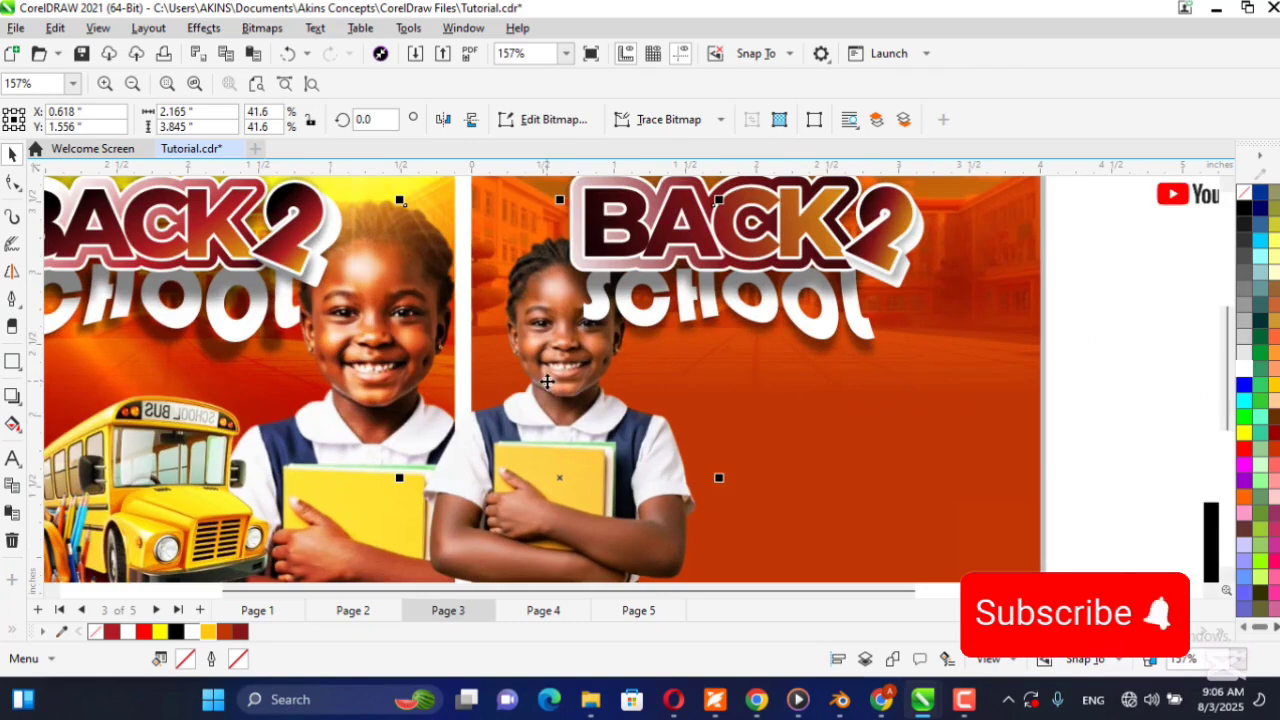
{"action": "key", "text": "shift+Page_Up"}
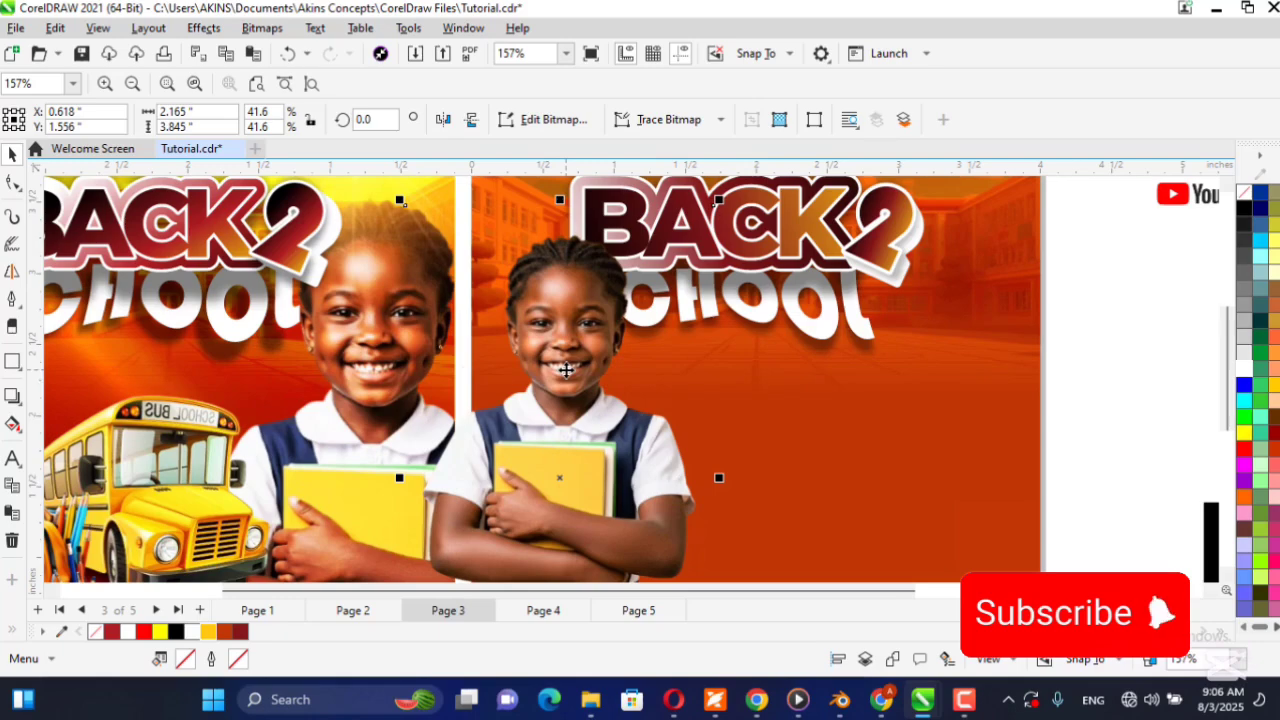
{"action": "left_click_drag", "start_coordinate": [541, 362], "coordinate": [542, 312]}
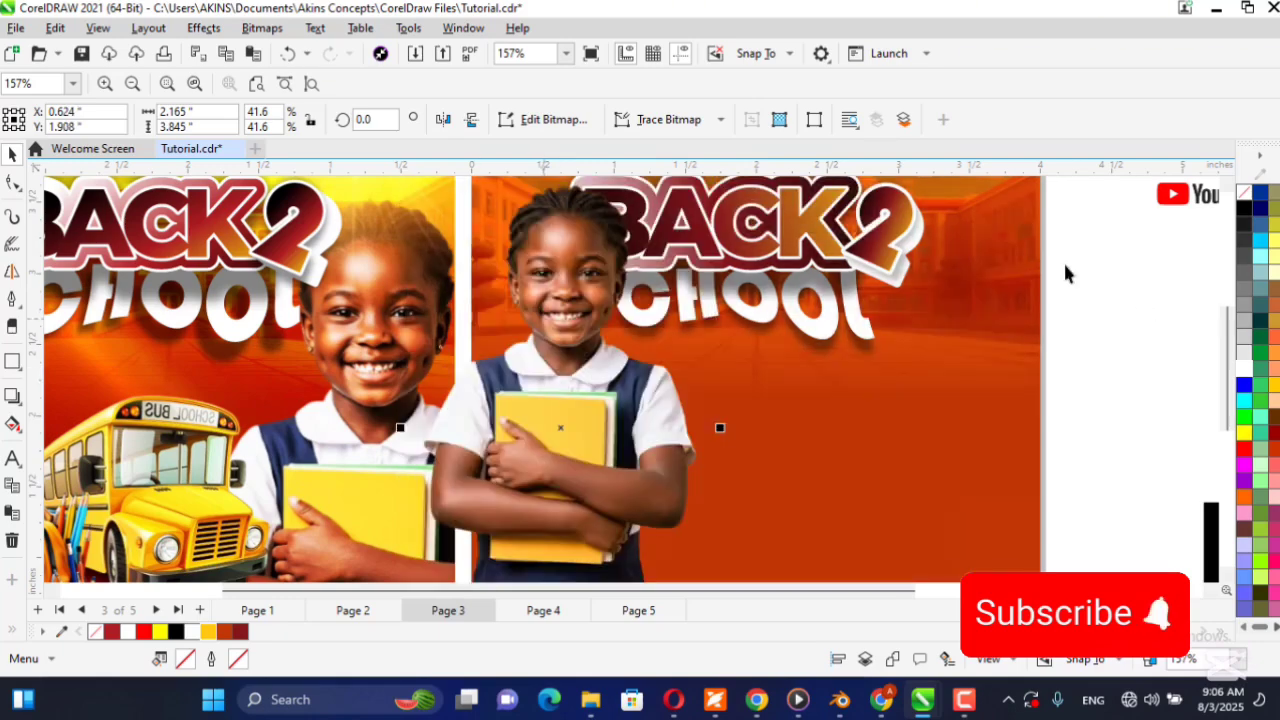
Scale the schoolgirl up proportionally to about 2.47 × 4.38 in, comparing her with the girl in the reference flyer.
{"action": "scroll", "coordinate": [550, 356], "scroll_direction": "down", "scroll_amount": 1}
{"action": "scroll", "coordinate": [550, 356], "scroll_direction": "down", "scroll_amount": 5}
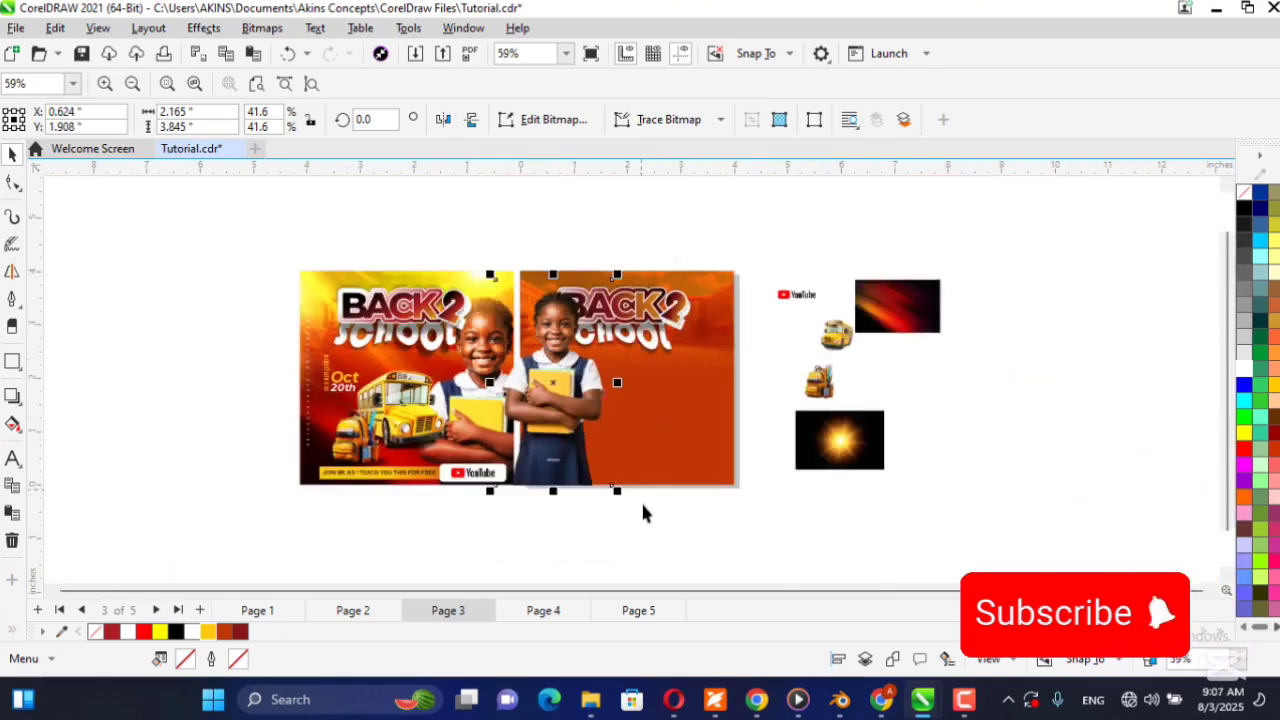
{"action": "left_click_drag", "start_coordinate": [620, 500], "coordinate": [646, 521]}
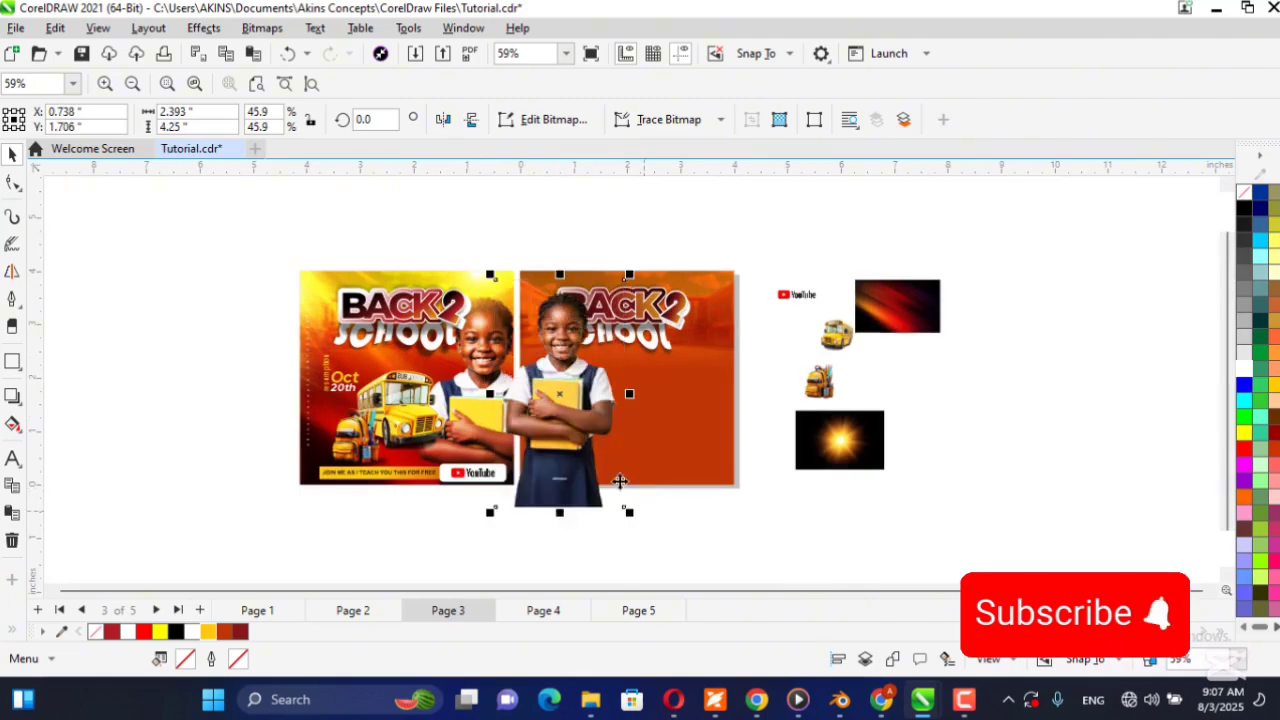
{"action": "scroll", "coordinate": [553, 335], "scroll_direction": "up", "scroll_amount": 3}
{"action": "left_click_drag", "start_coordinate": [708, 220], "coordinate": [709, 205]}
{"action": "scroll", "coordinate": [460, 390], "scroll_direction": "up", "scroll_amount": 5}
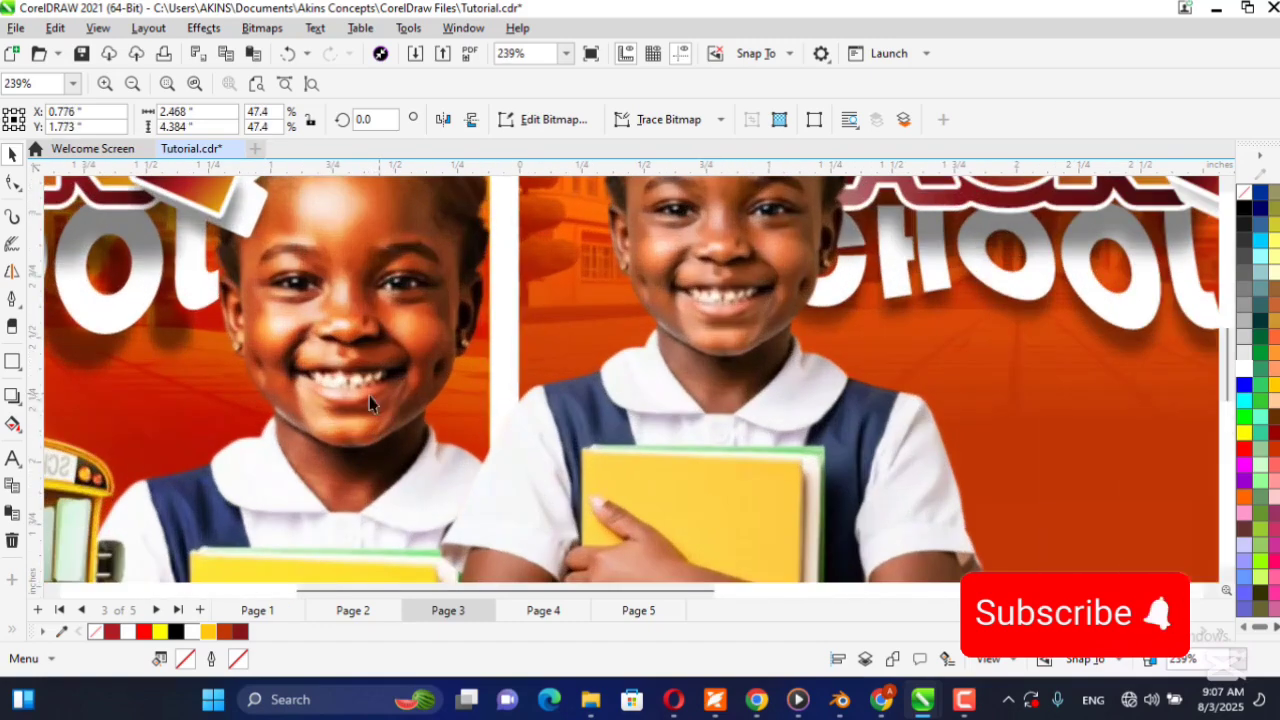
{"action": "scroll", "coordinate": [641, 407], "scroll_direction": "down", "scroll_amount": 6}
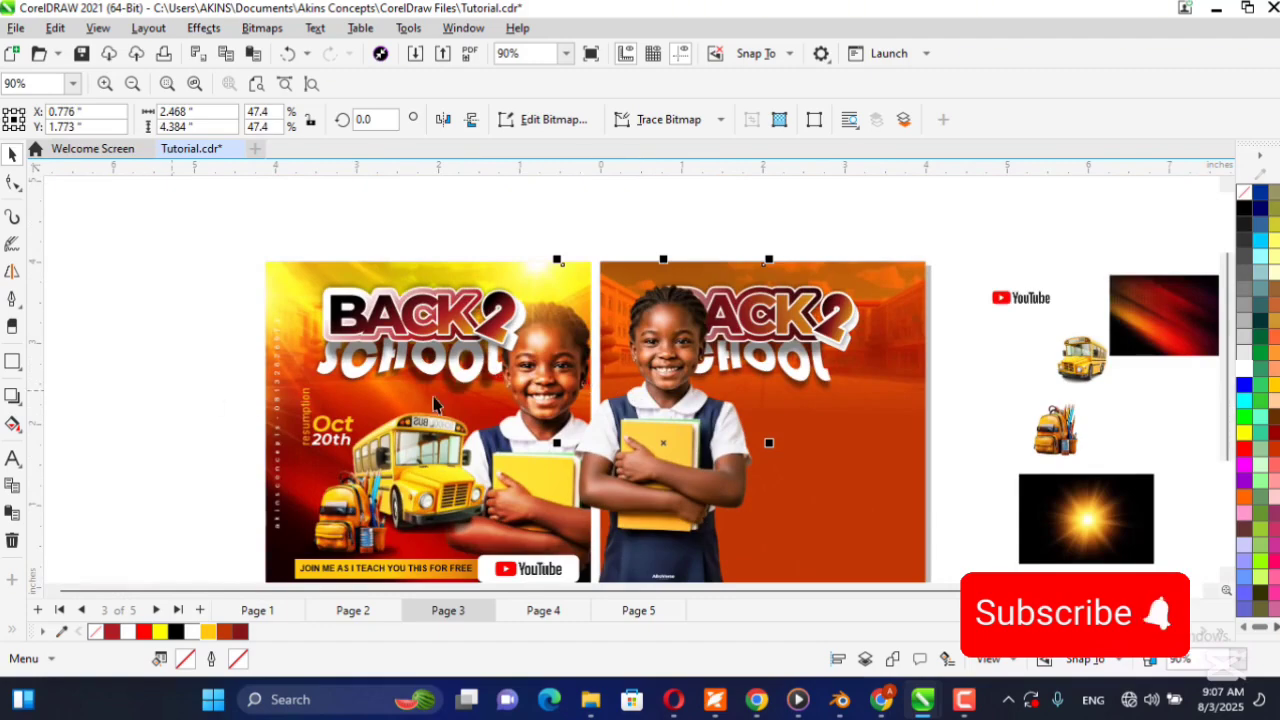
{"action": "left_click", "coordinate": [256, 83]}
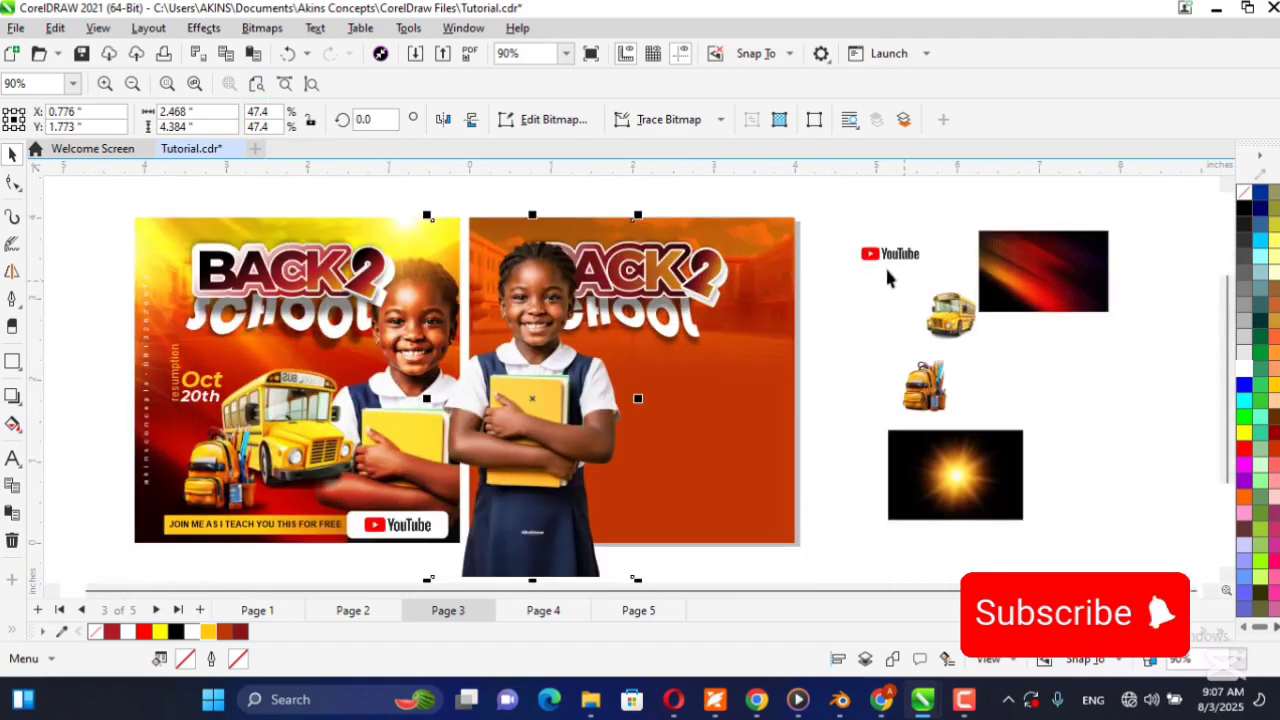
Open the Image Adjustment Lab for the schoolgirl image on the flyer.
{"action": "left_click", "coordinate": [873, 320]}
{"action": "left_click", "coordinate": [537, 397]}
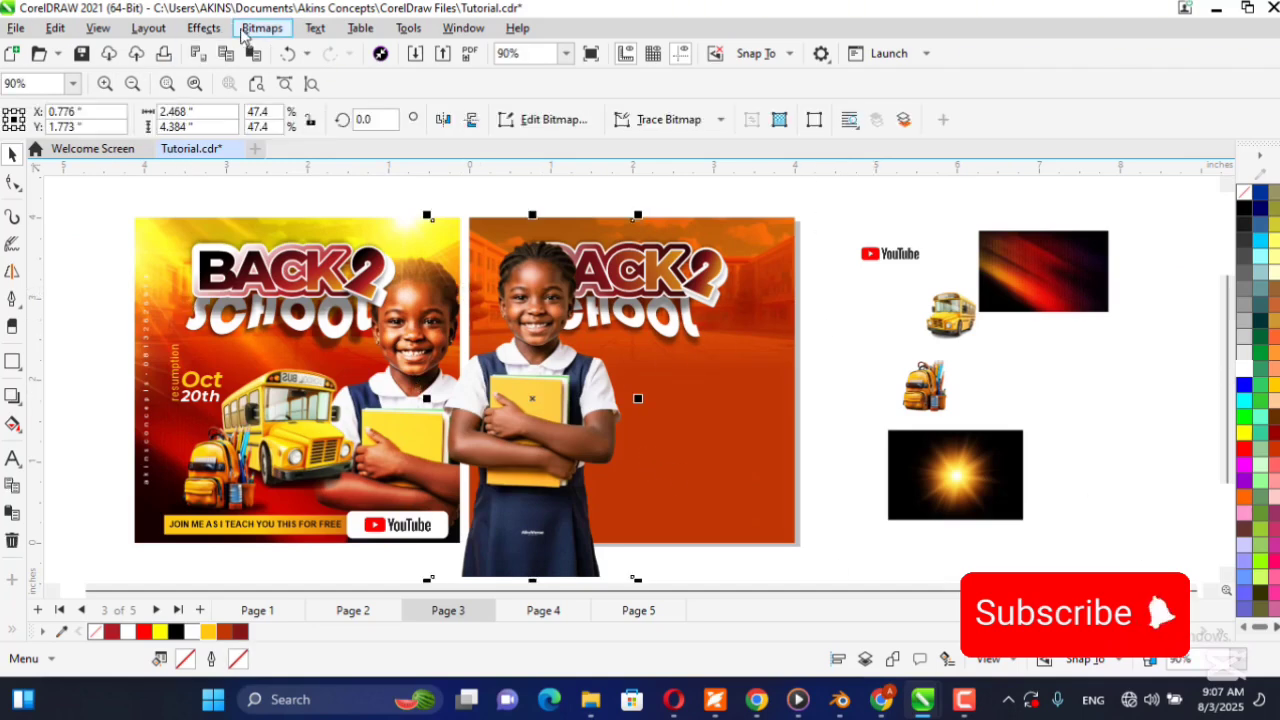
{"action": "left_click", "coordinate": [203, 28]}
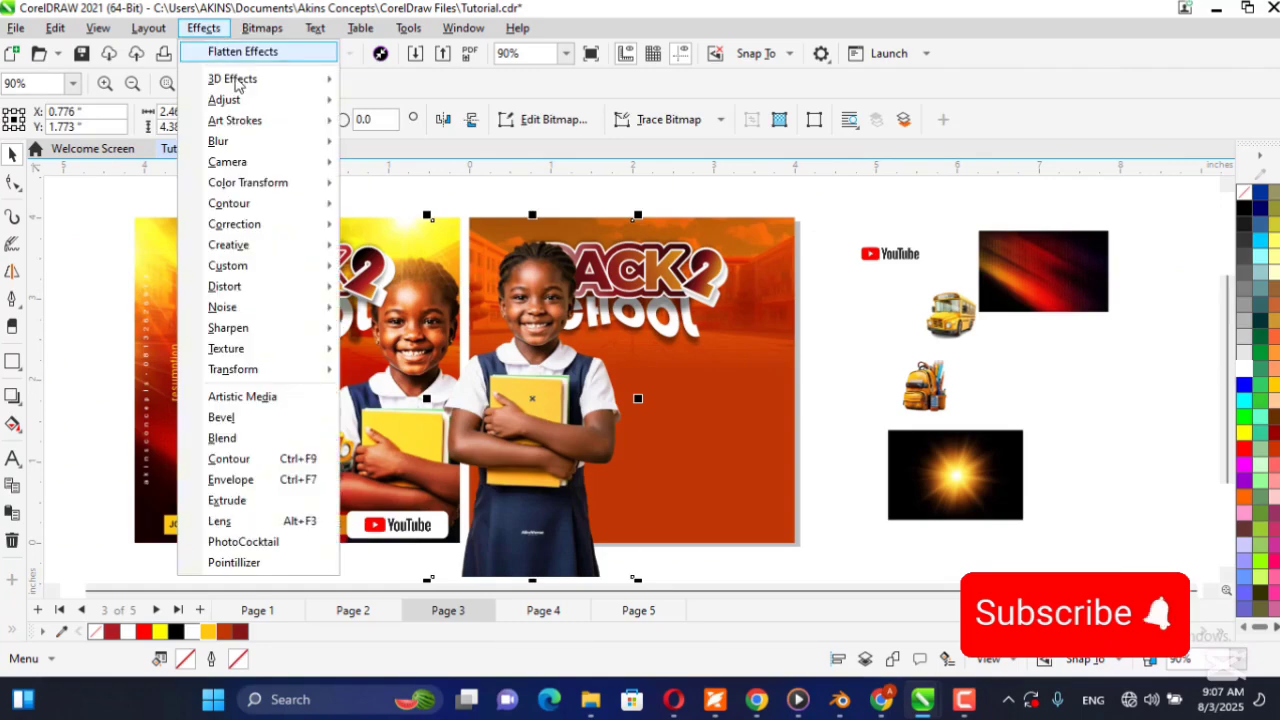
{"action": "mouse_move", "coordinate": [247, 100]}
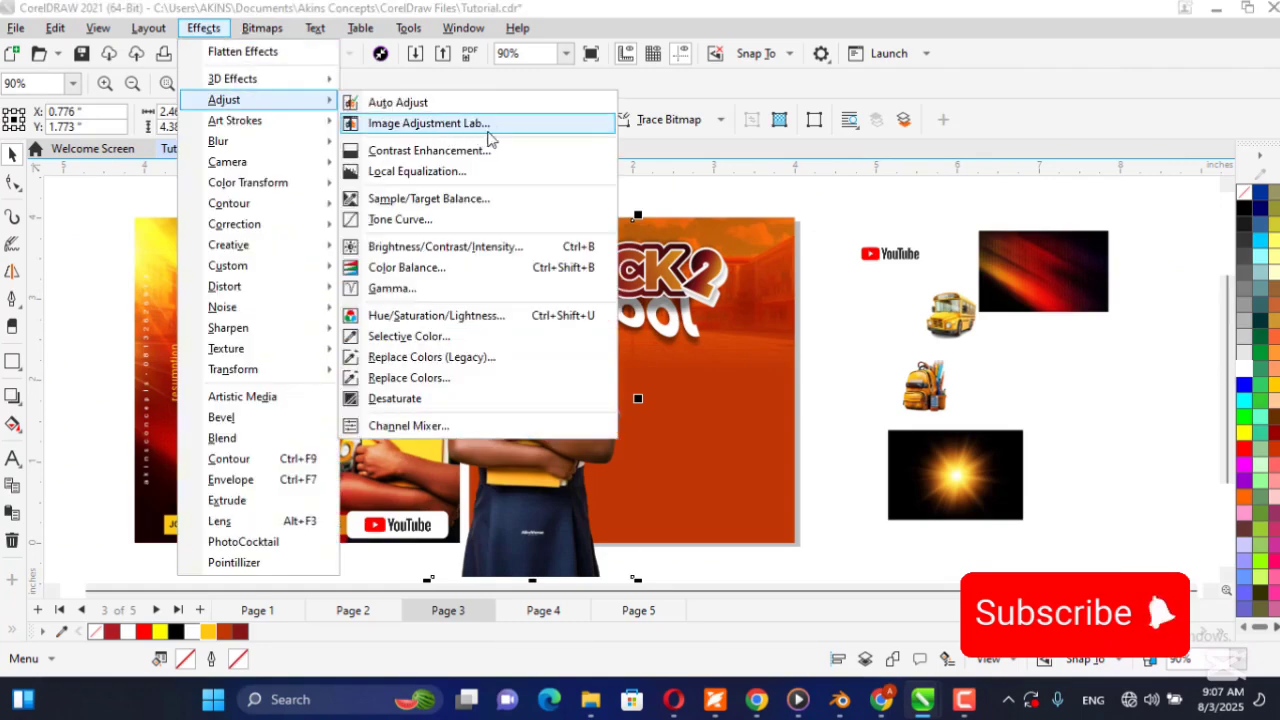
{"action": "left_click", "coordinate": [560, 125]}
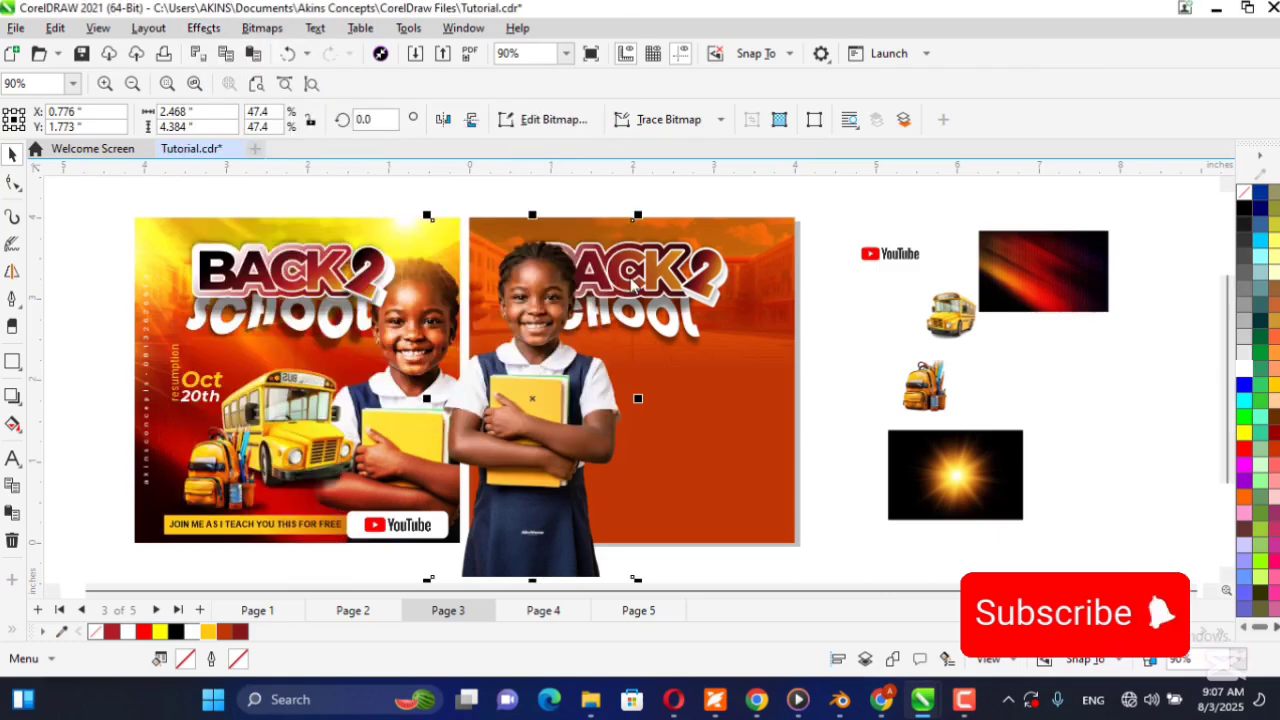
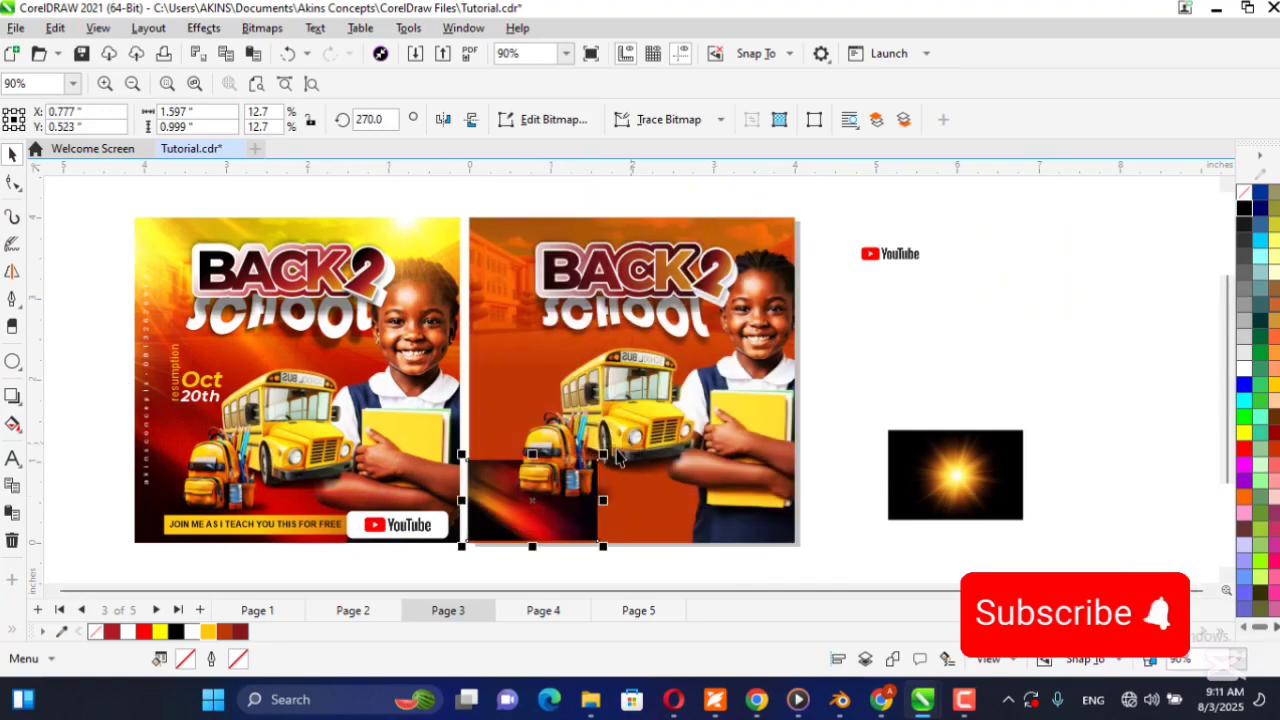
Enlarge the dark red texture image proportionally to about 4.07 × 2.54 in so it covers the lower part of the flyer.
{"action": "left_click_drag", "start_coordinate": [600, 460], "coordinate": [820, 309]}
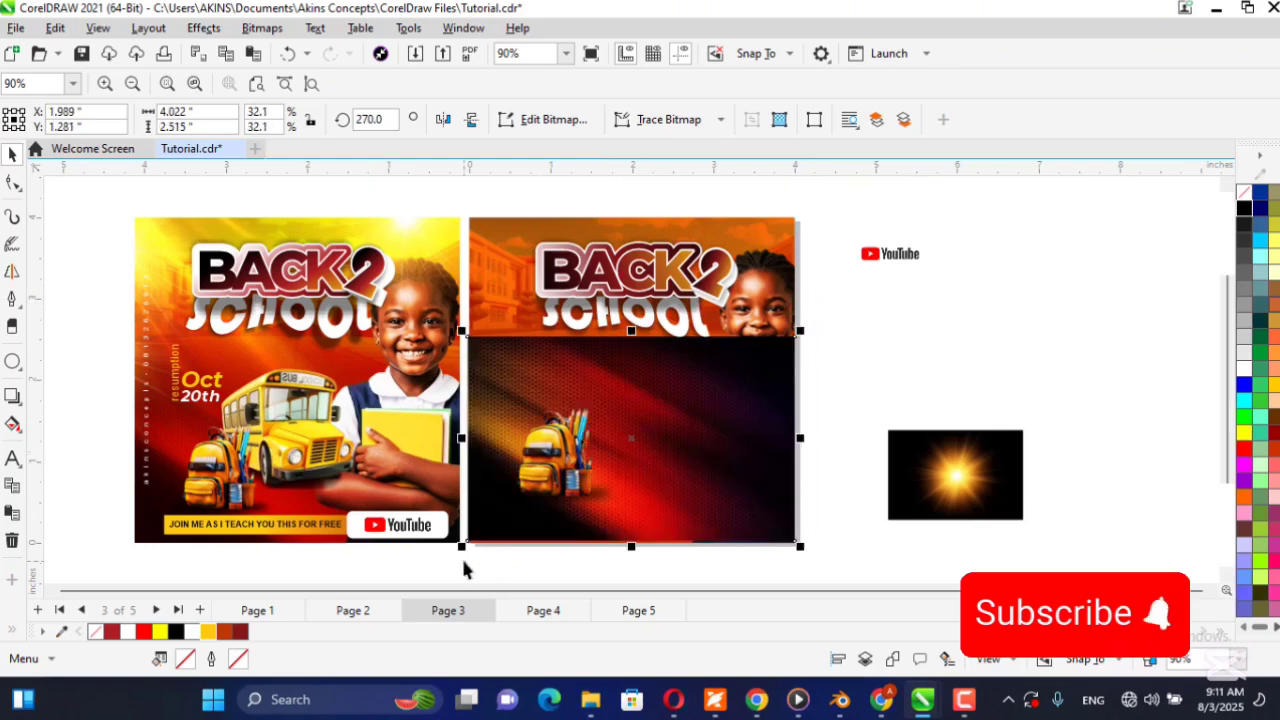
{"action": "left_click_drag", "start_coordinate": [462, 548], "coordinate": [458, 551]}
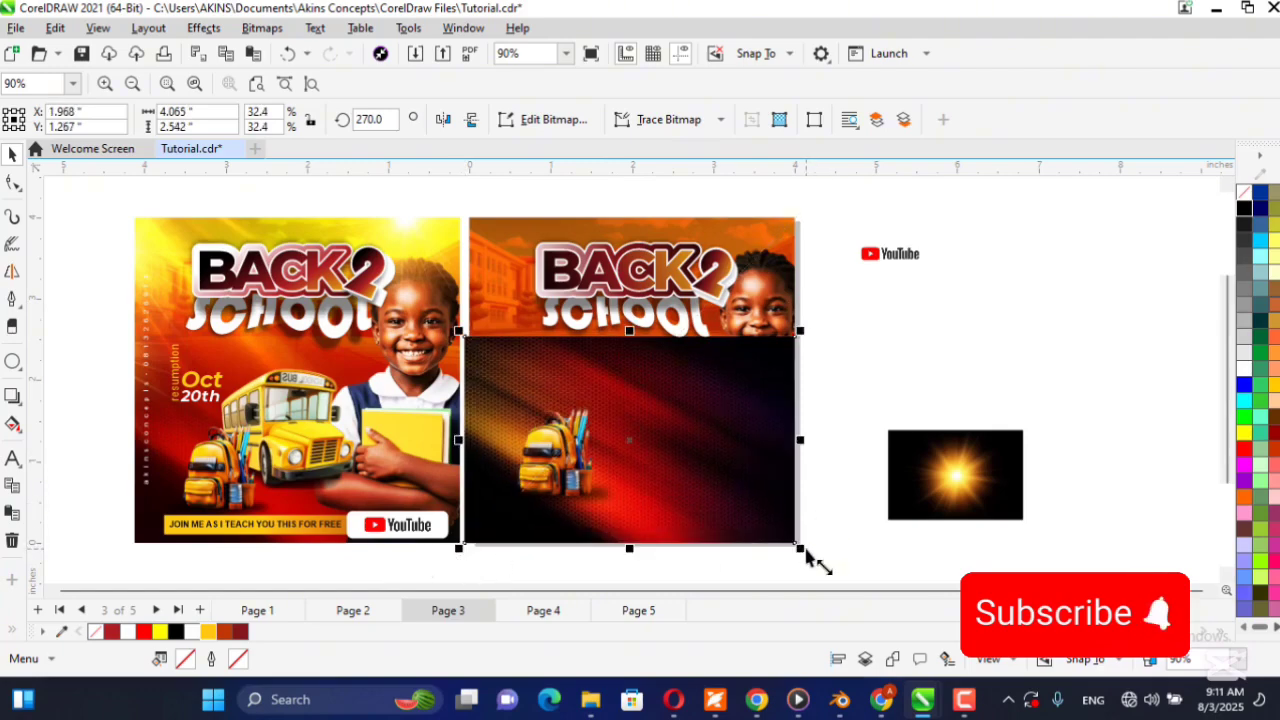
Try the Overlay merge mode on the whole red texture with the Transparency tool, and undo it.
{"action": "left_click", "coordinate": [18, 369]}
{"action": "left_click", "coordinate": [18, 369]}
{"action": "left_click", "coordinate": [18, 403]}
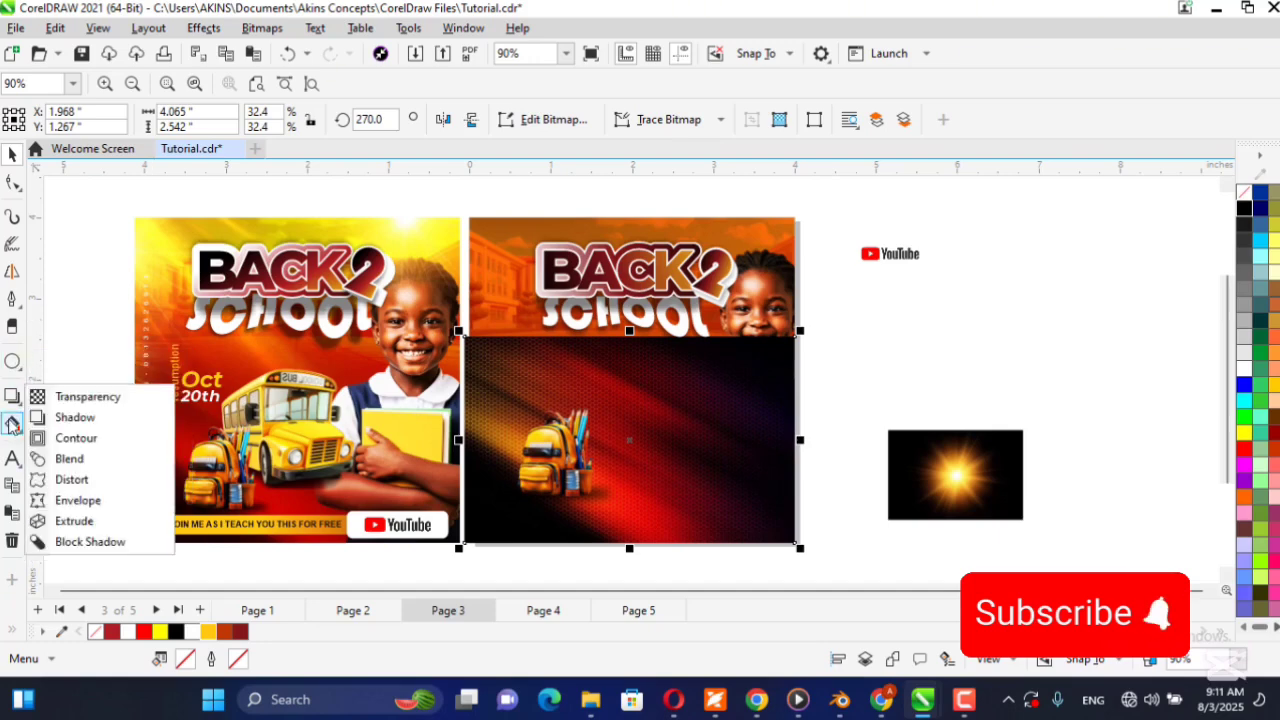
{"action": "left_click", "coordinate": [79, 400]}
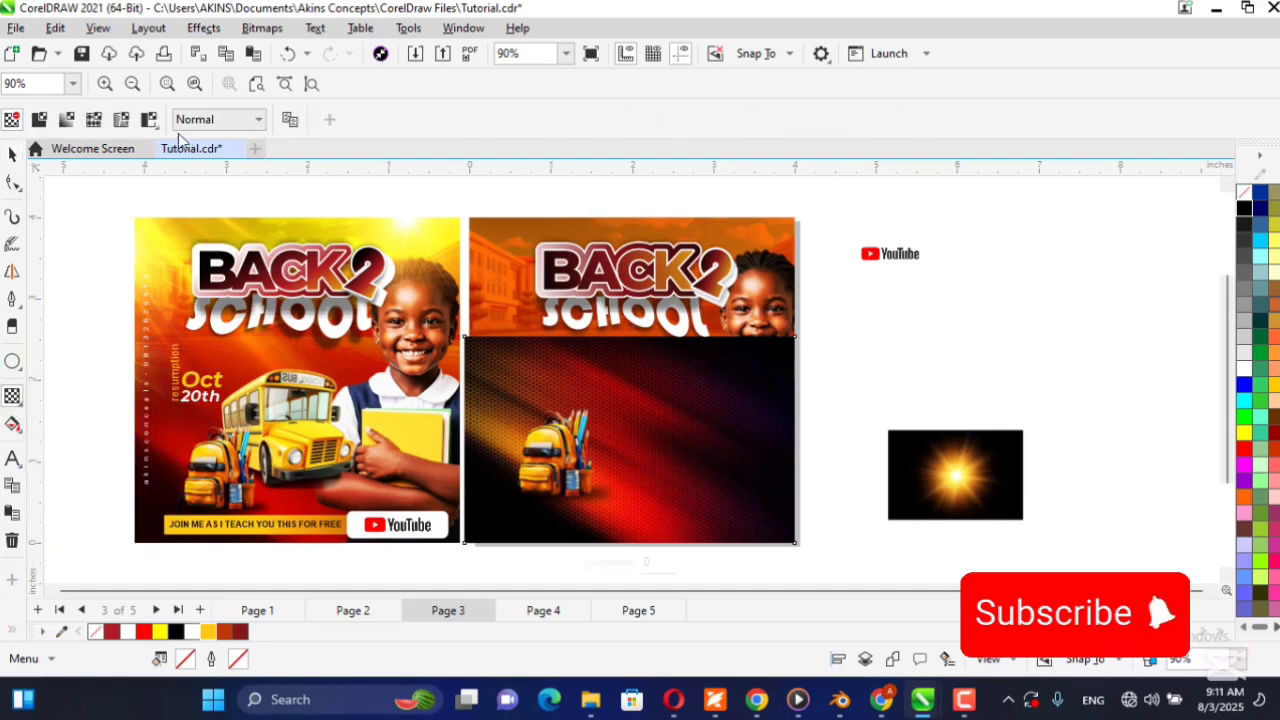
{"action": "left_click", "coordinate": [220, 122]}
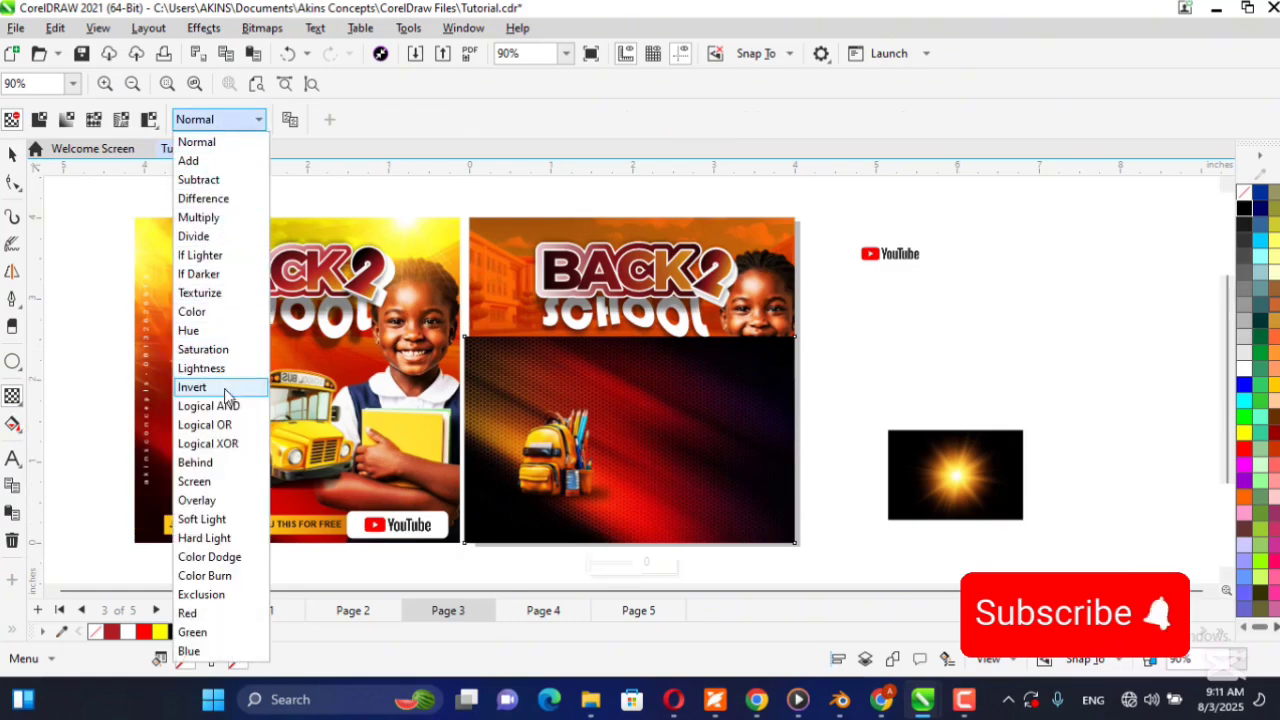
{"action": "left_click", "coordinate": [213, 502]}
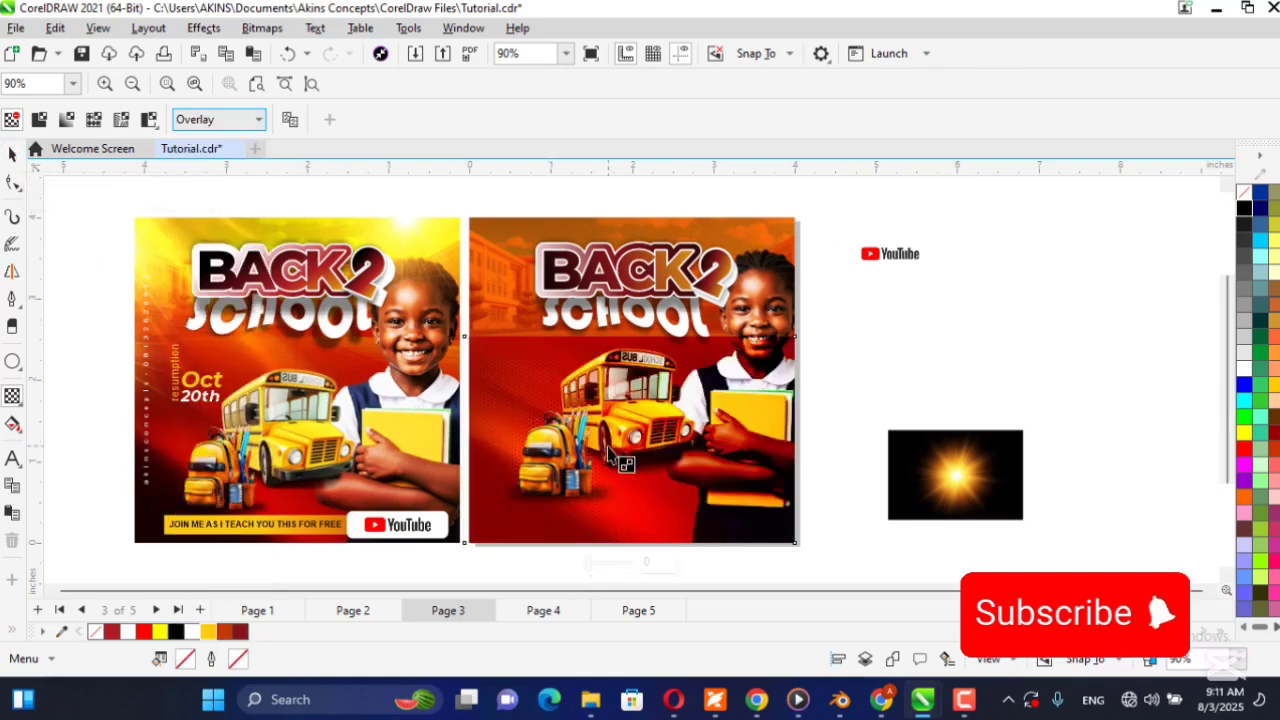
{"action": "key", "text": "ctrl+z"}
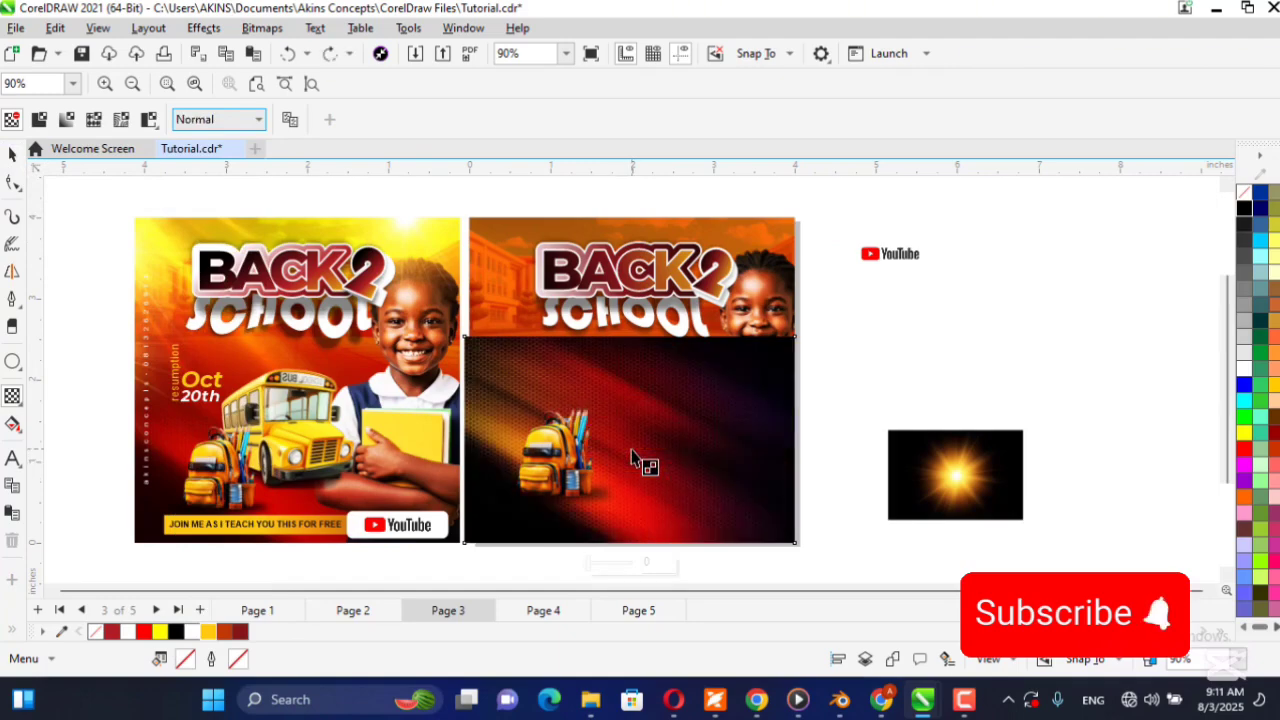
Fade the red texture out towards its upper edge with a linear transparency and set its merge mode to Overlay.
{"action": "left_click_drag", "start_coordinate": [626, 455], "coordinate": [626, 353]}
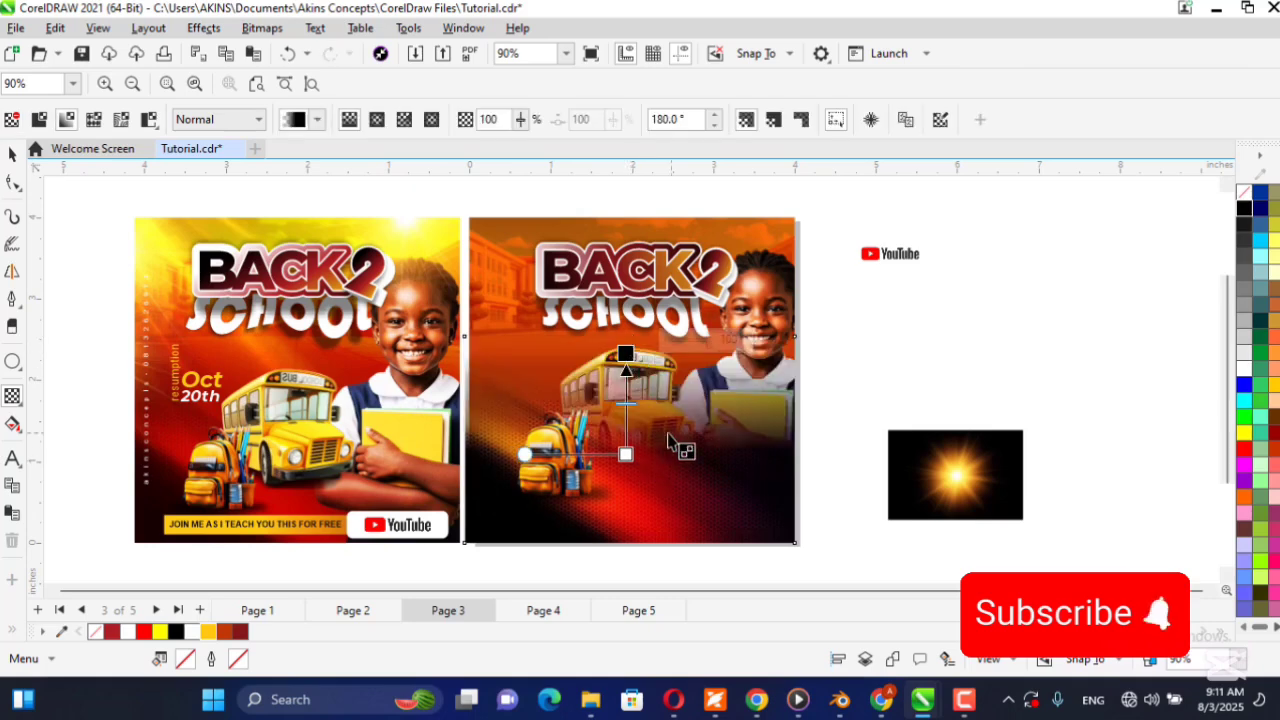
{"action": "left_click", "coordinate": [220, 119]}
{"action": "left_click", "coordinate": [214, 494]}
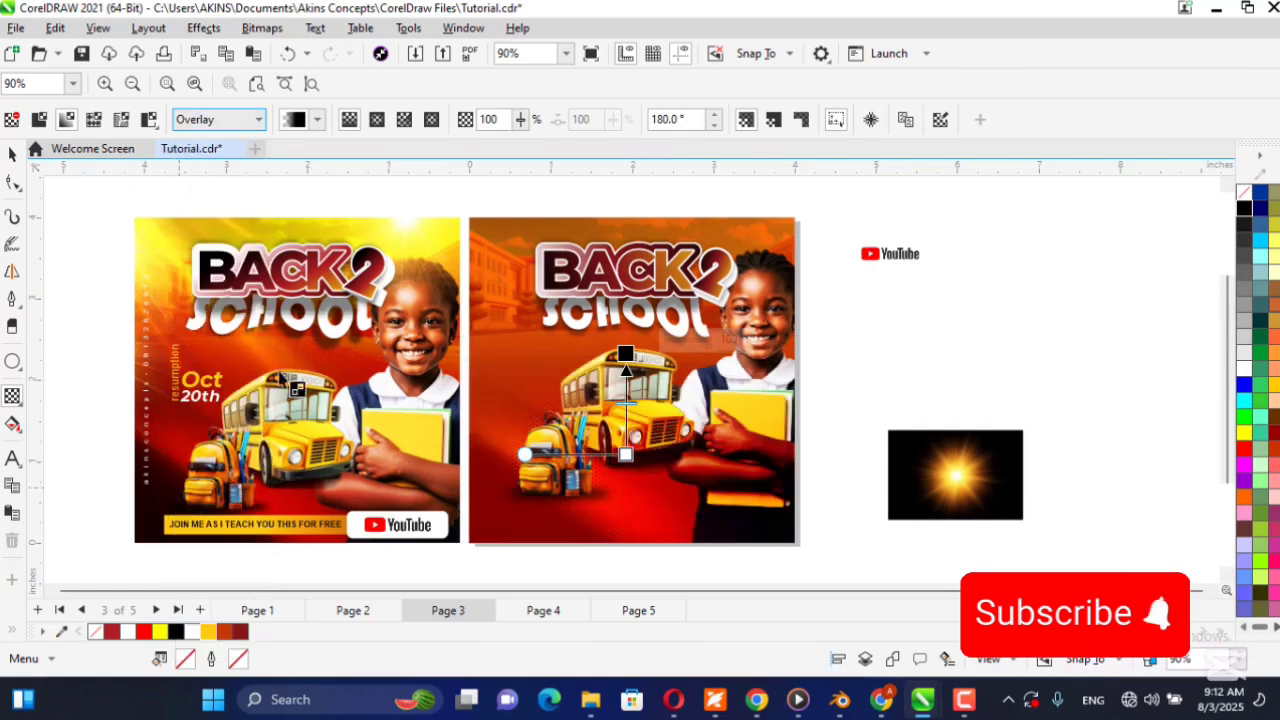
{"action": "left_click", "coordinate": [12, 154]}
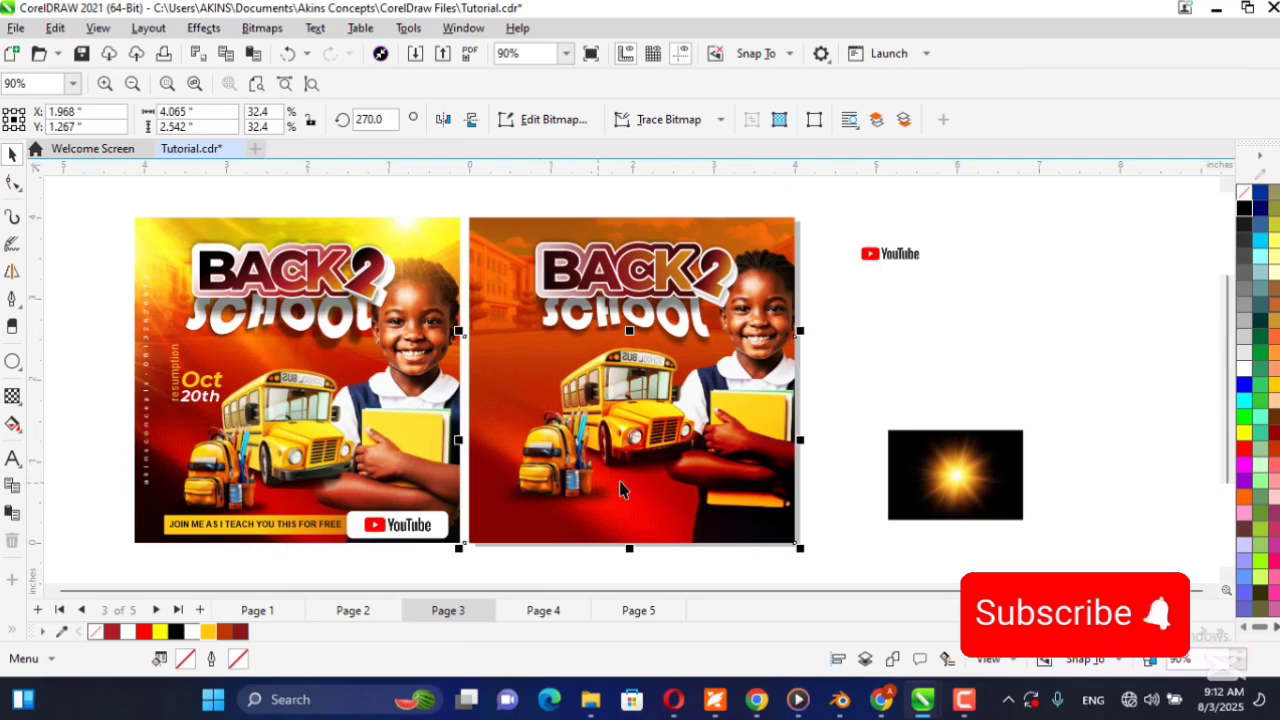
PowerClip the red texture inside the flyer's square background and deselect it.
{"action": "right_click", "coordinate": [645, 453]}
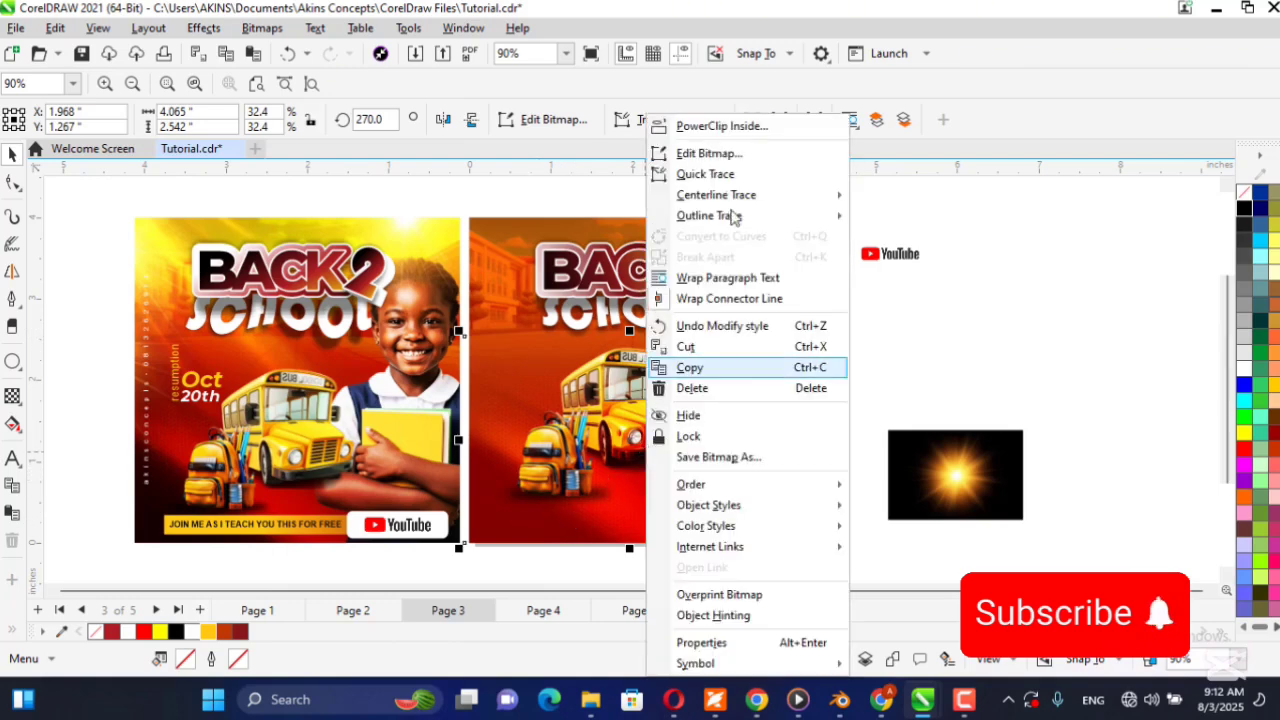
{"action": "left_click", "coordinate": [743, 123]}
{"action": "left_click", "coordinate": [481, 228]}
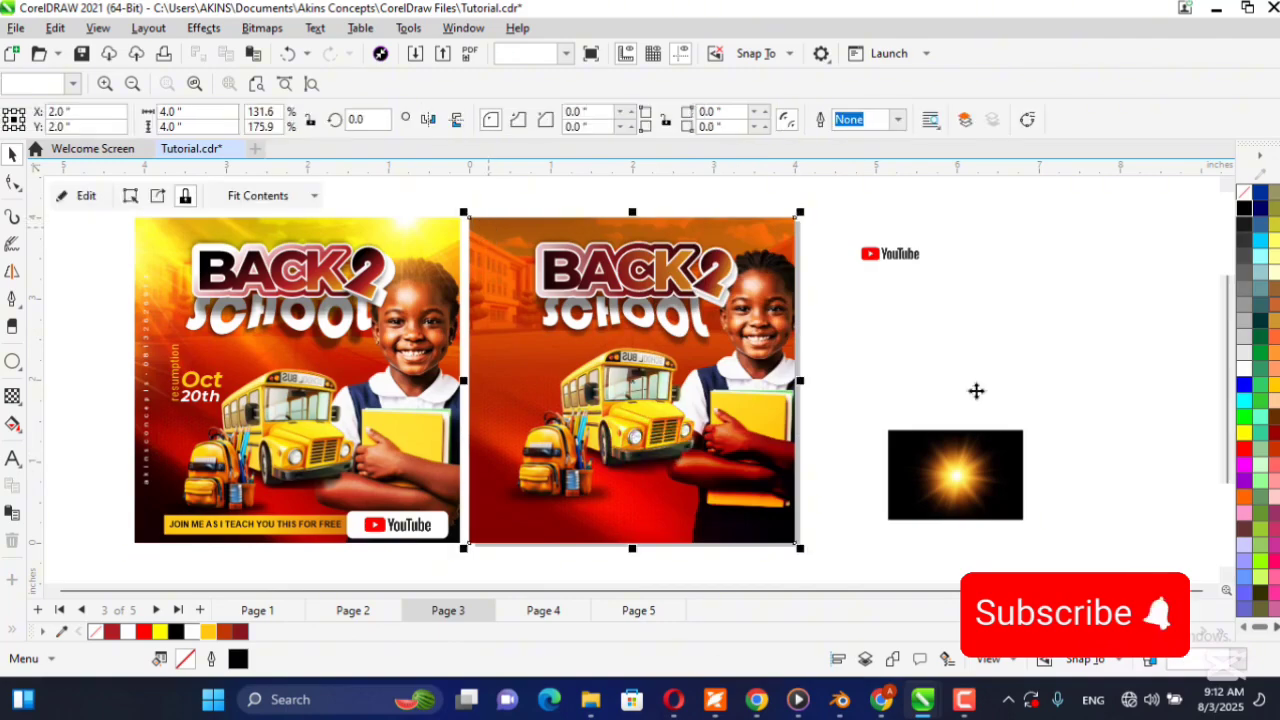
{"action": "left_click", "coordinate": [918, 331]}
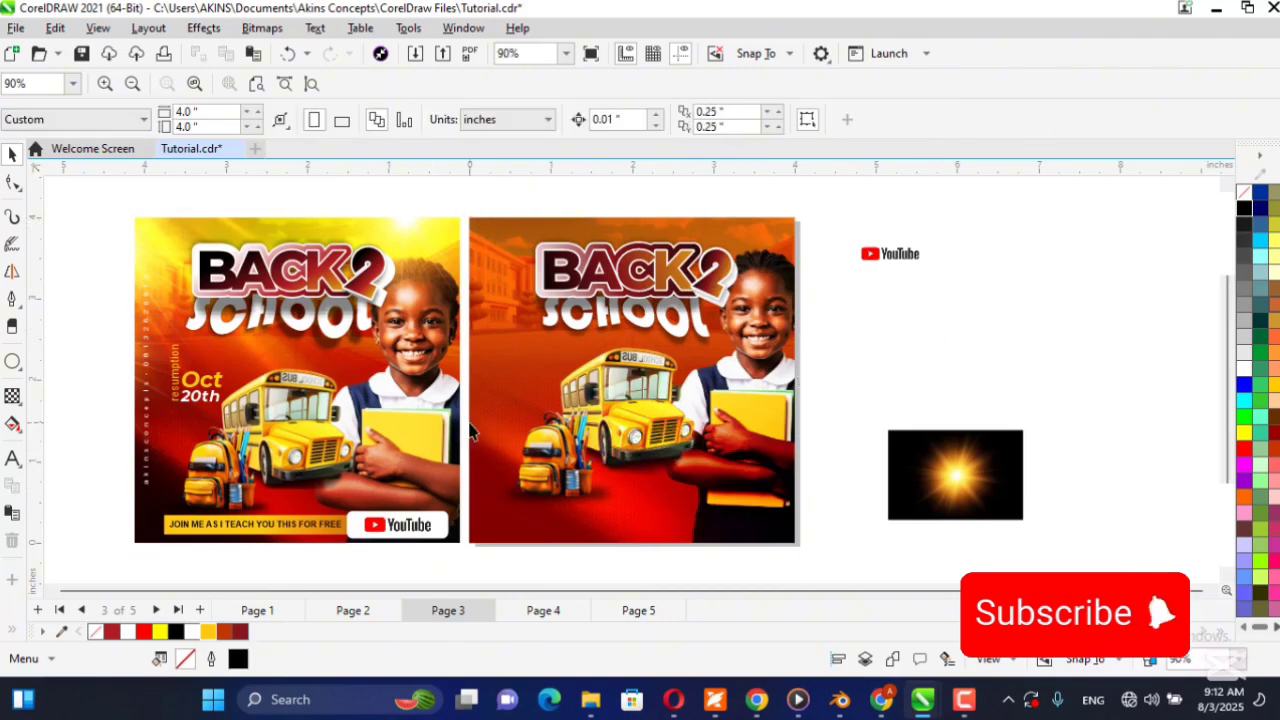
{"action": "double_click", "coordinate": [565, 526]}
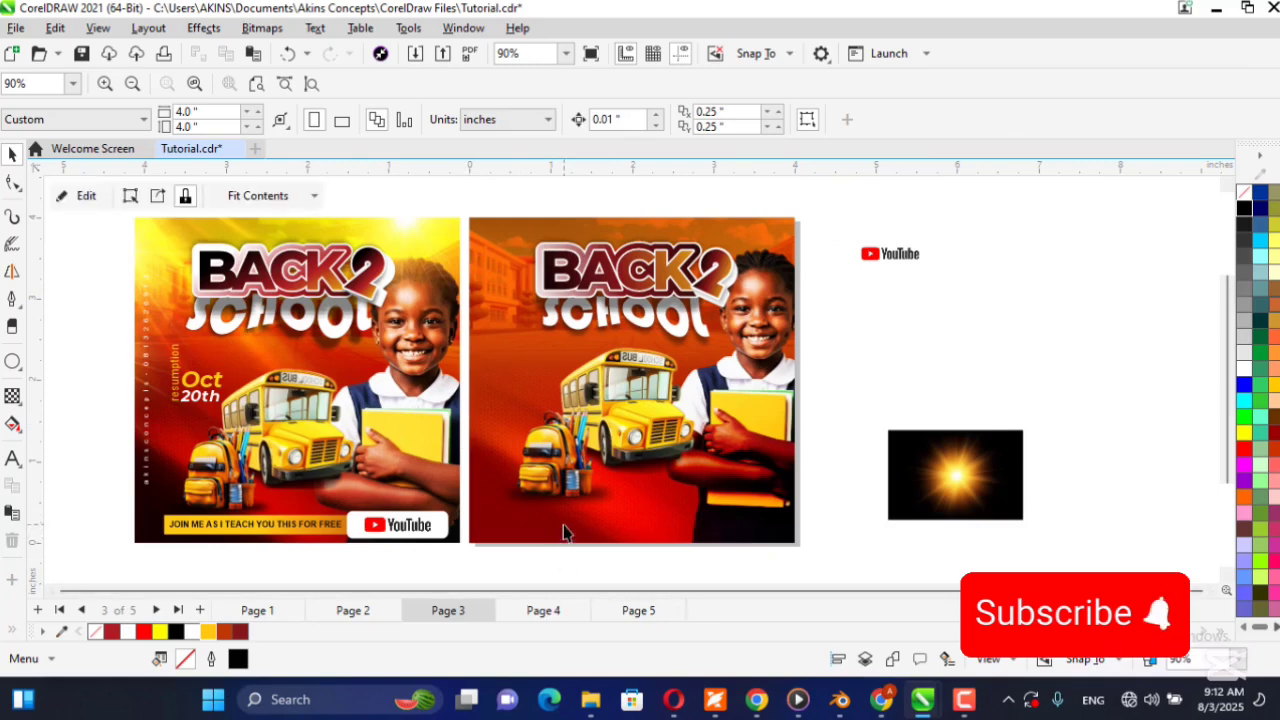
{"action": "left_click", "coordinate": [565, 518]}
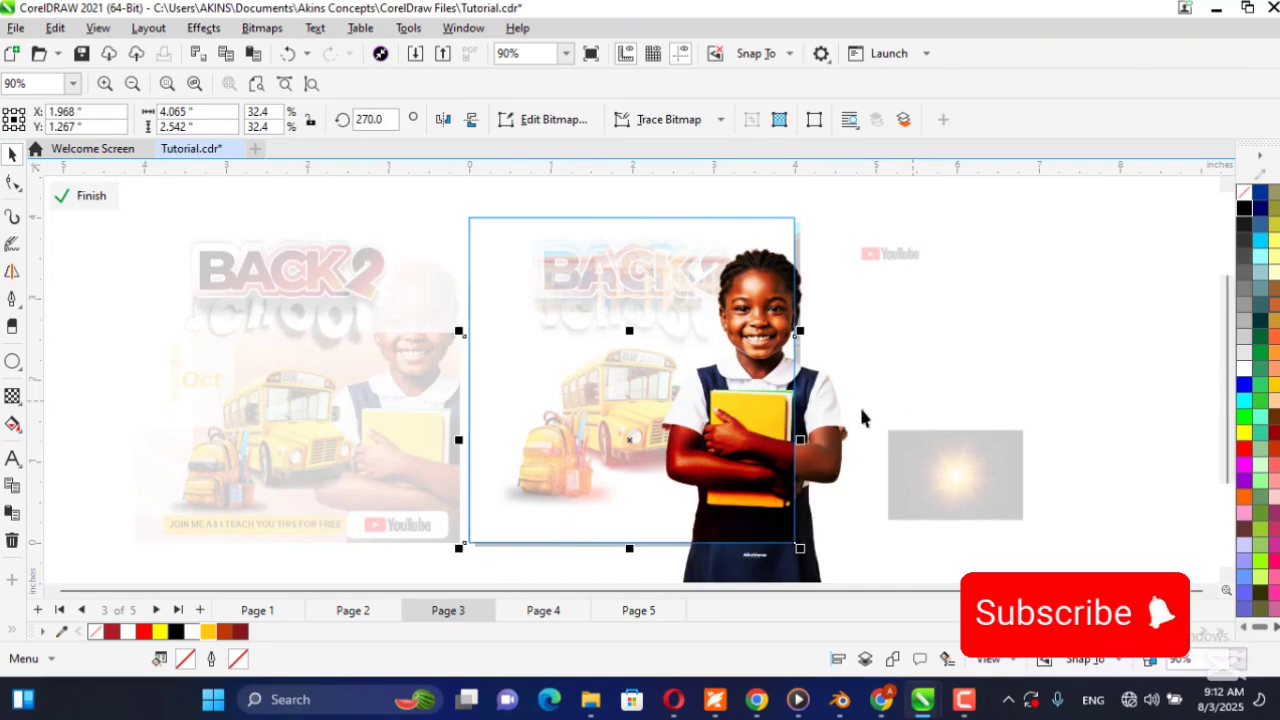
{"action": "left_click", "coordinate": [1031, 350], "text": "ctrl"}
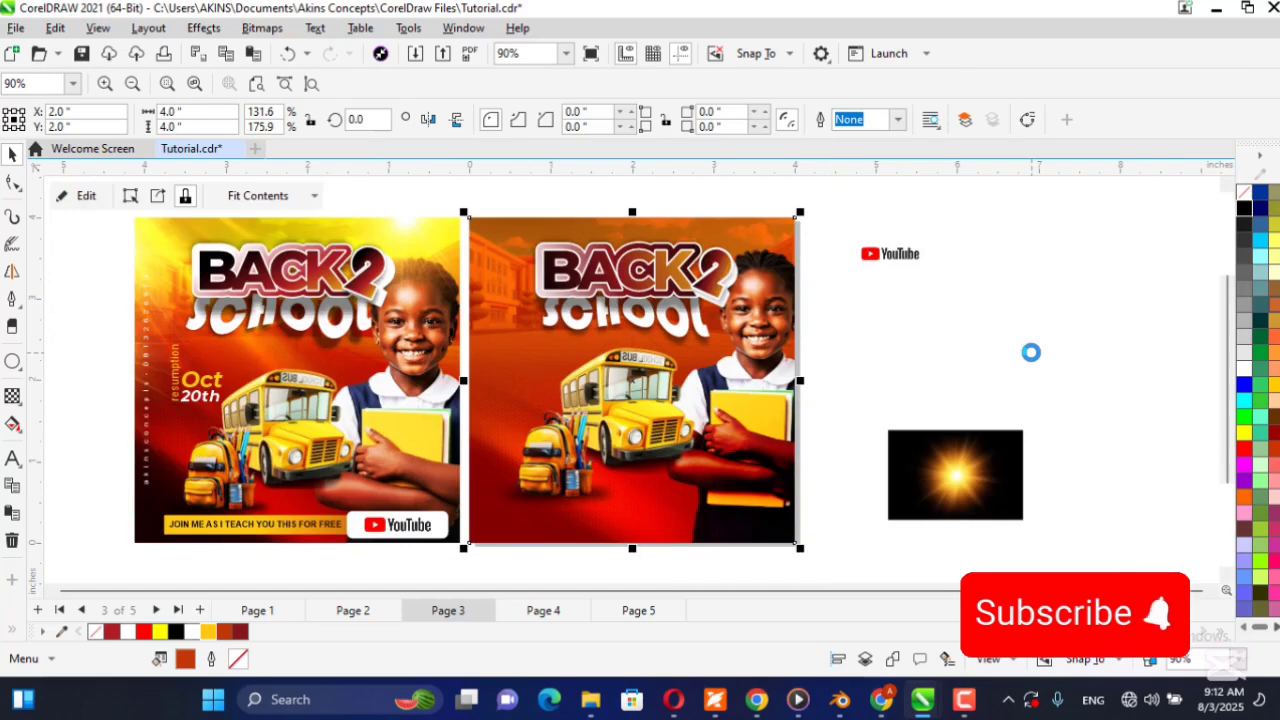
{"action": "left_click", "coordinate": [1009, 380]}
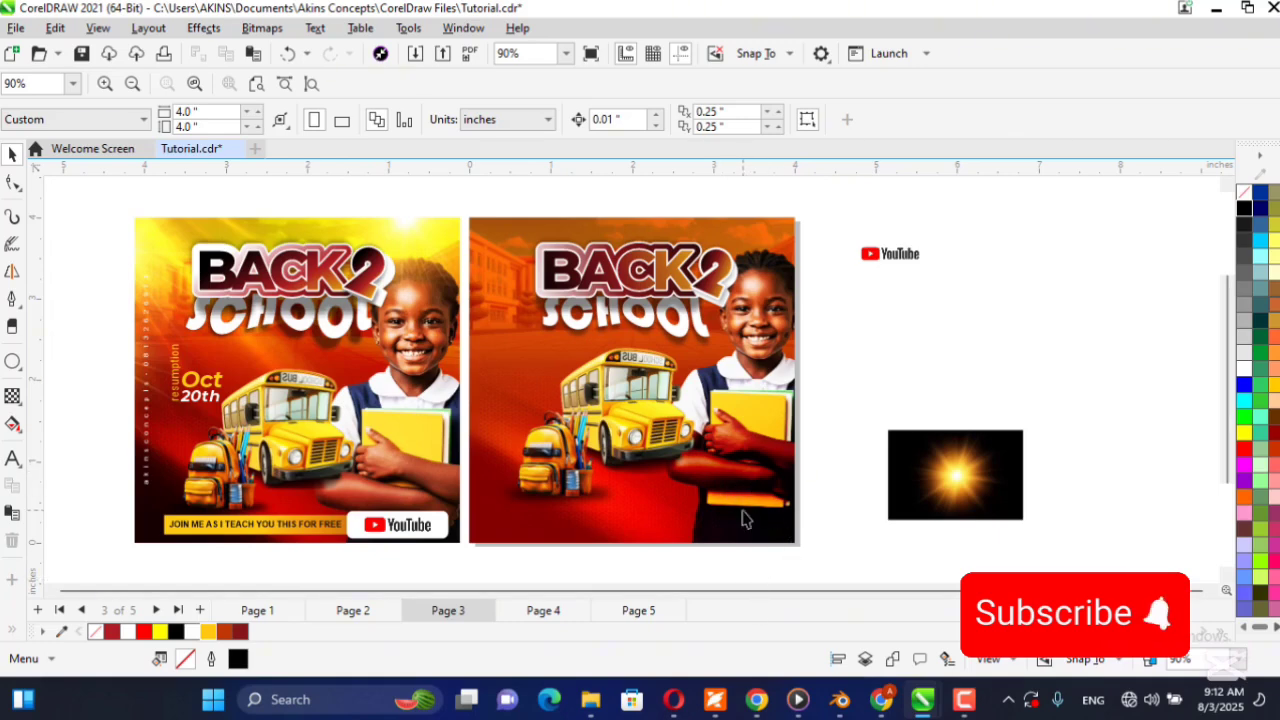
Bring the schoolgirl in front of the red texture inside the flyer's PowerClip, and finish editing the contents.
{"action": "double_click", "coordinate": [677, 474]}
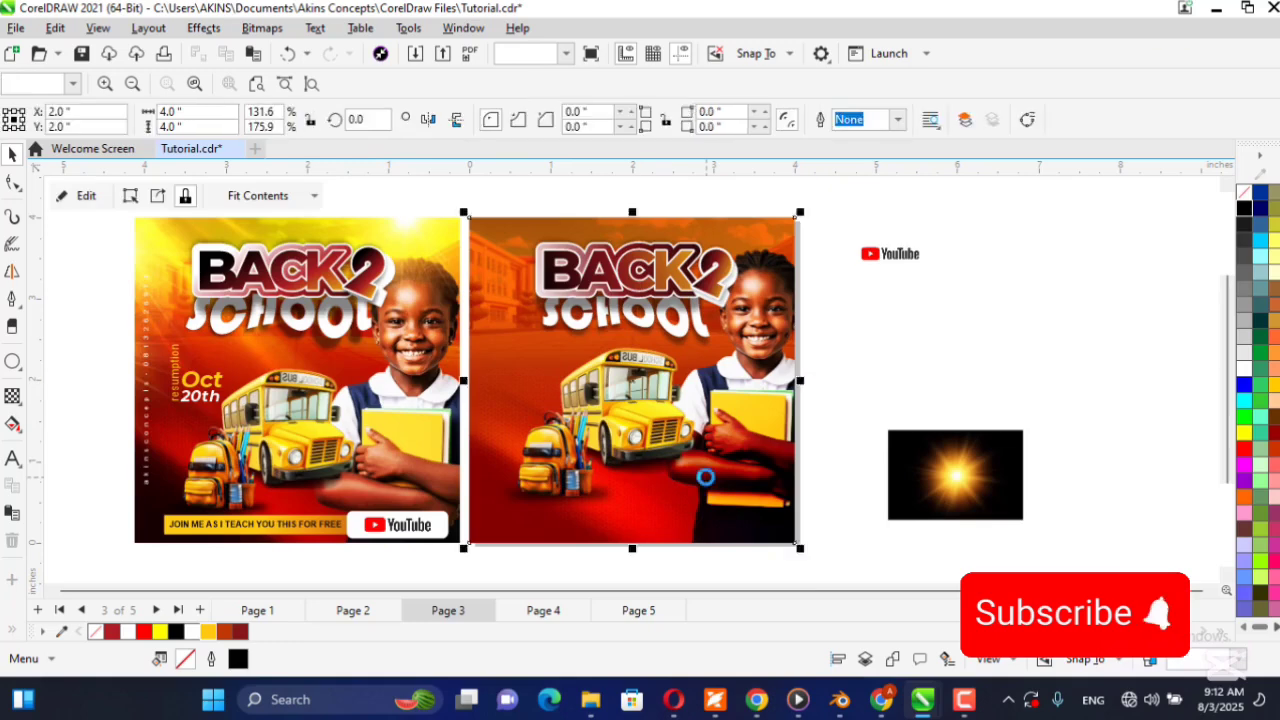
{"action": "left_click", "coordinate": [762, 347]}
{"action": "left_click", "coordinate": [828, 423]}
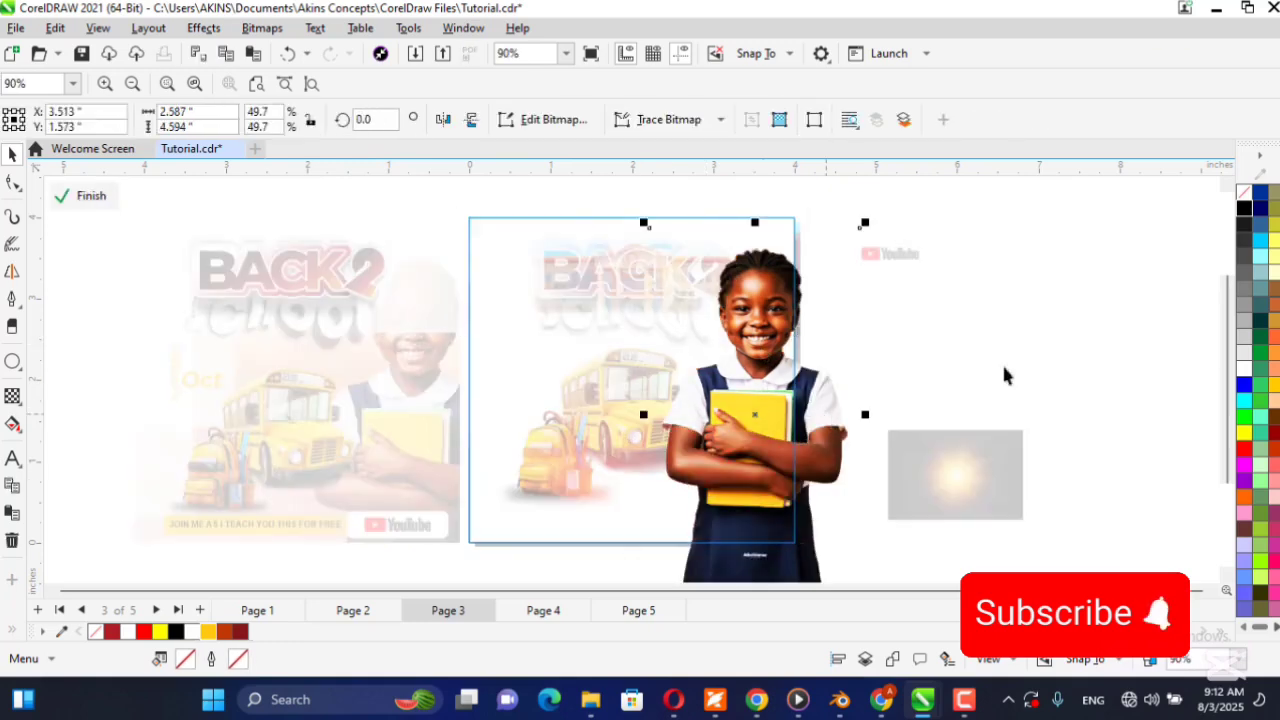
{"action": "left_click", "coordinate": [1014, 323]}
{"action": "left_click", "coordinate": [596, 510]}
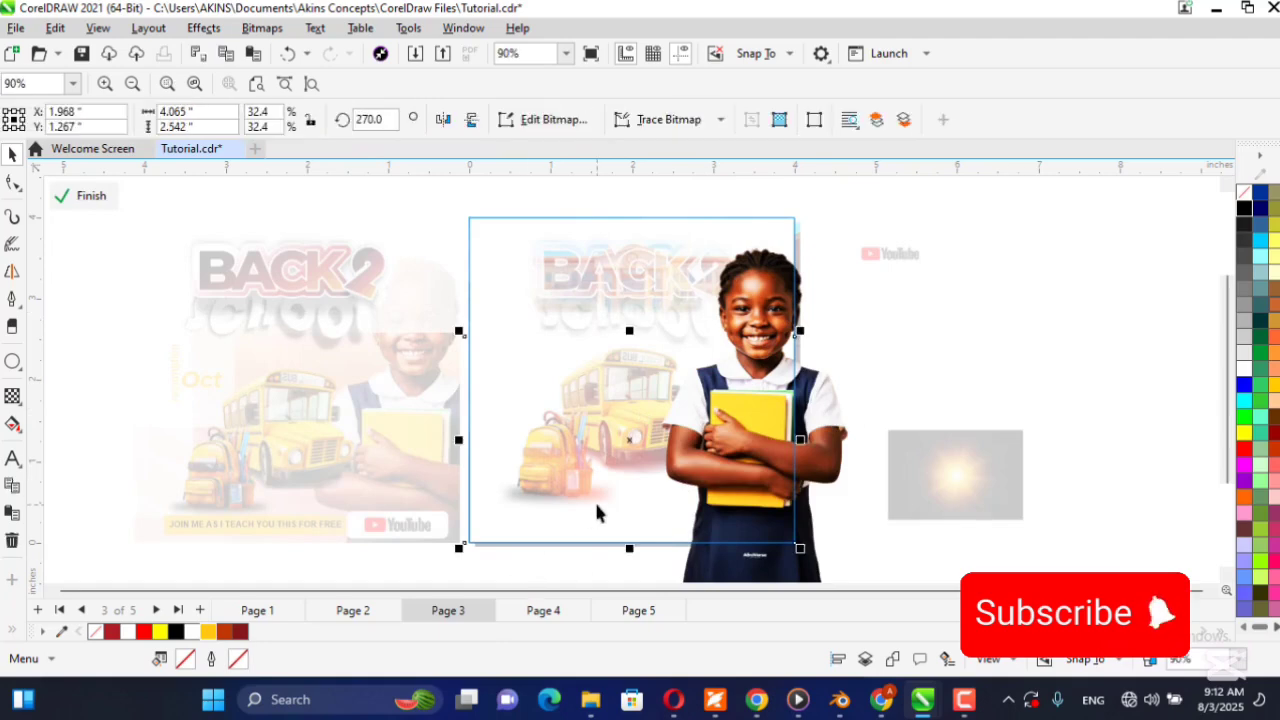
{"action": "left_click", "coordinate": [1041, 316], "text": "ctrl"}
{"action": "left_click", "coordinate": [1027, 316]}
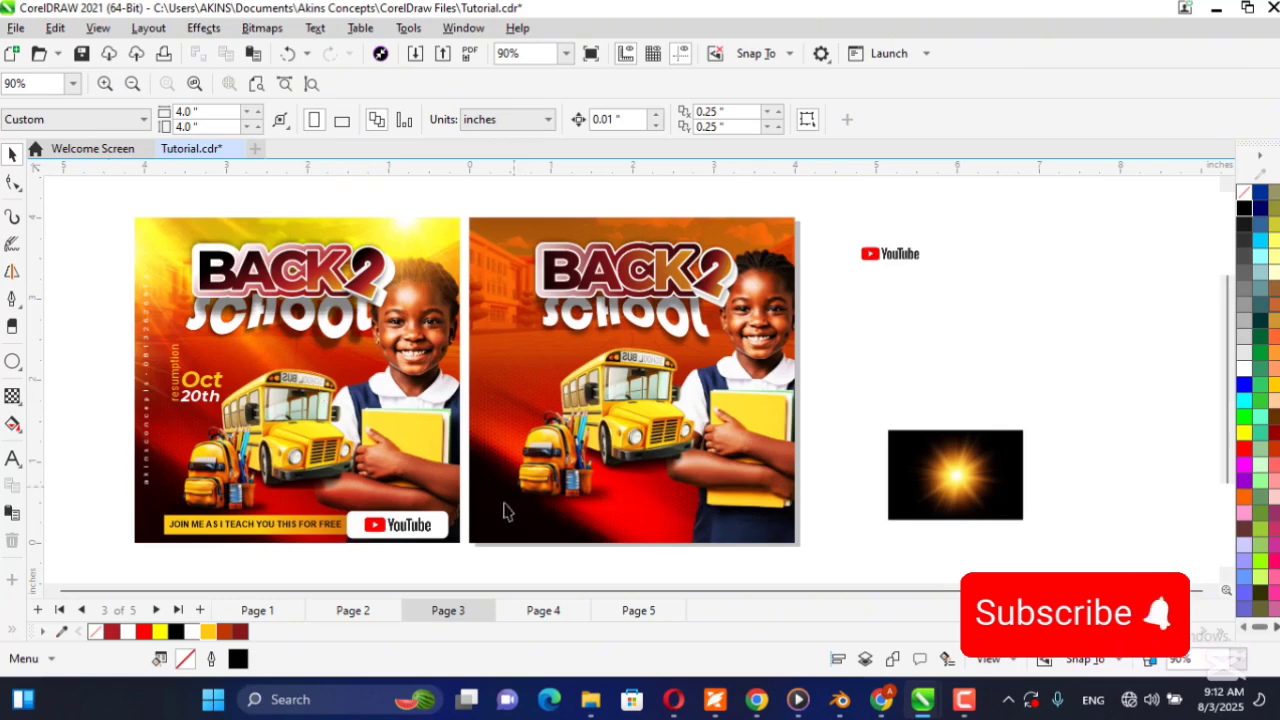
{"action": "left_click", "coordinate": [636, 507]}
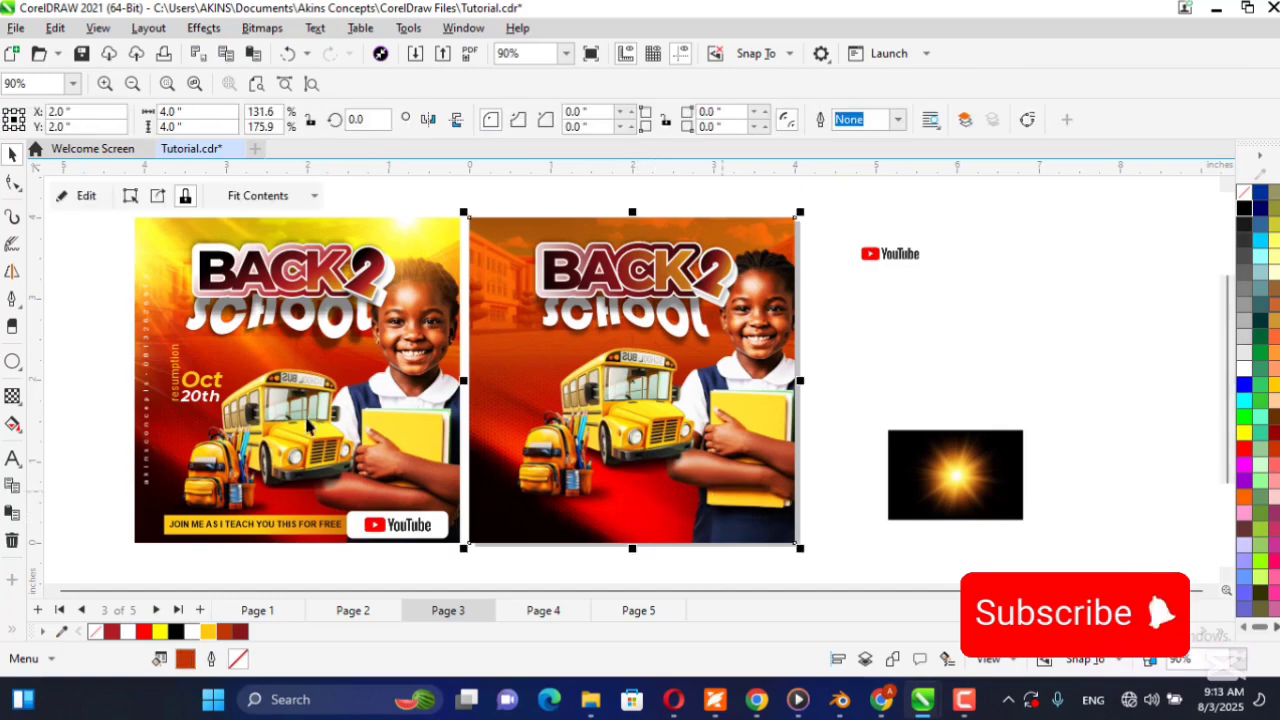
{"action": "left_click", "coordinate": [107, 392]}
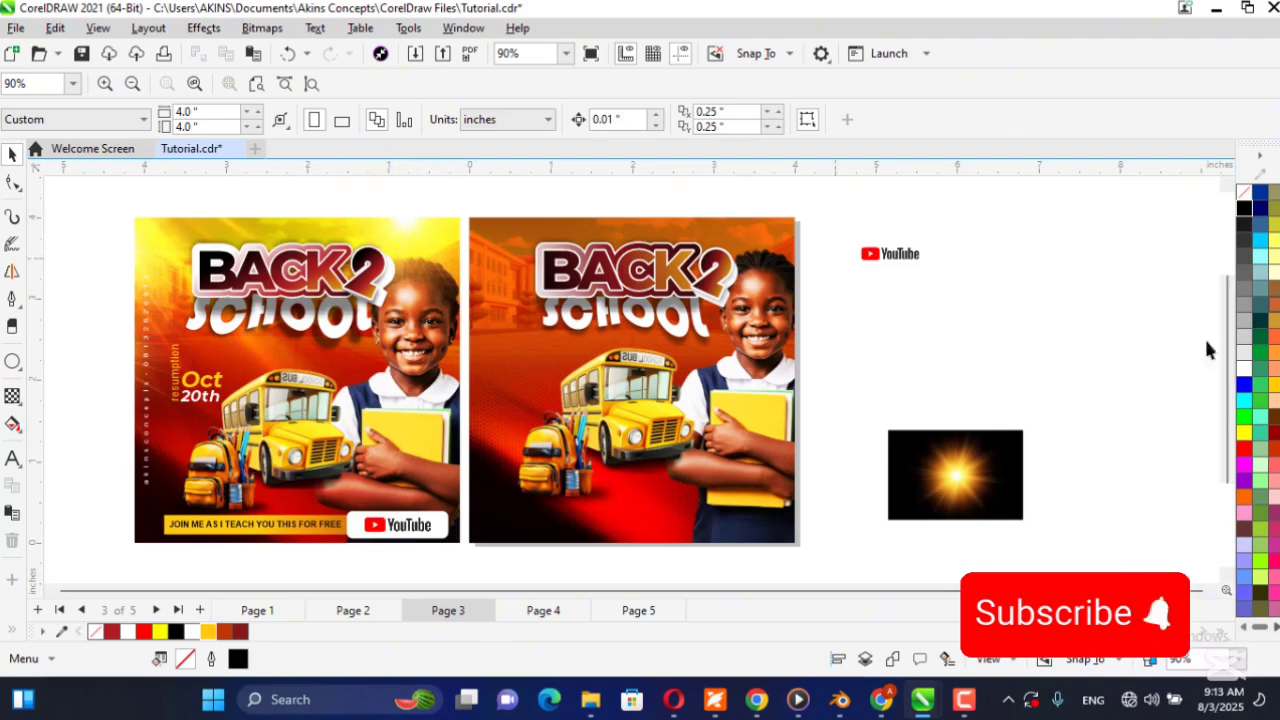
Move the sun flare image over the schoolgirl's head, bring it to the front and enlarge it to about 2.11 × 1.41 in.
{"action": "left_click", "coordinate": [948, 460]}
{"action": "left_click_drag", "start_coordinate": [948, 460], "coordinate": [742, 283]}
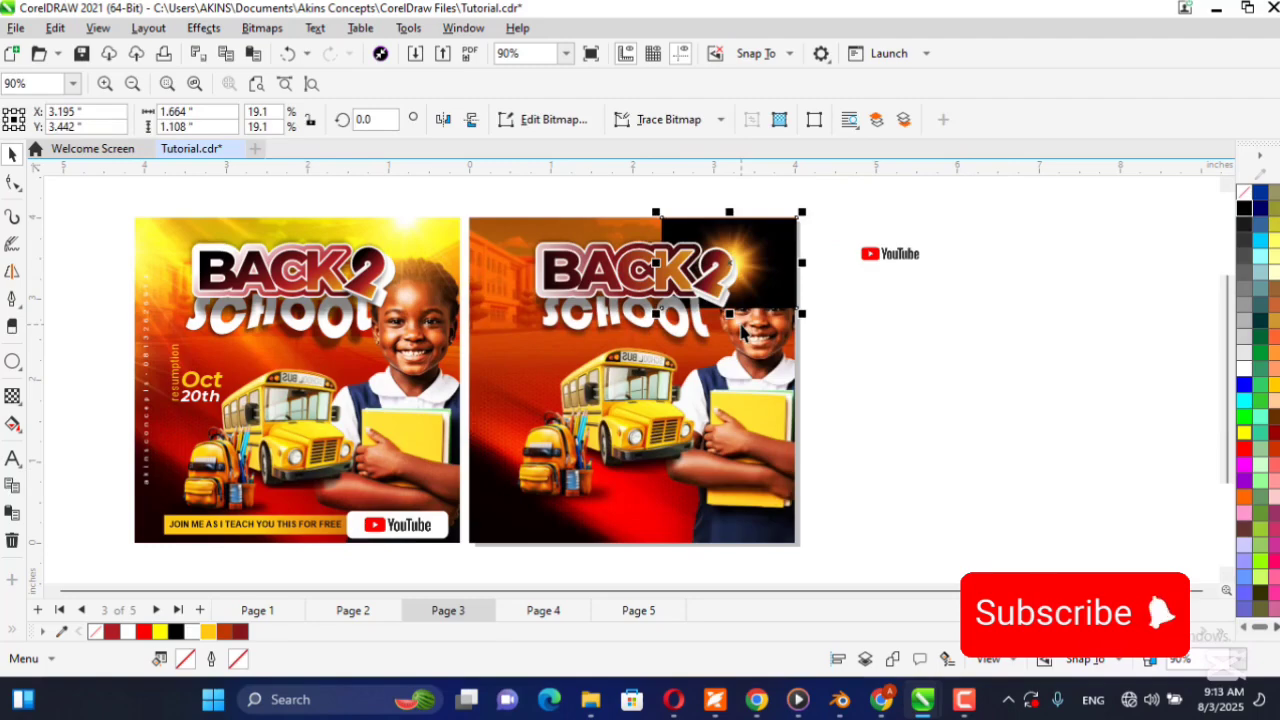
{"action": "key", "text": "shift+Page_Up"}
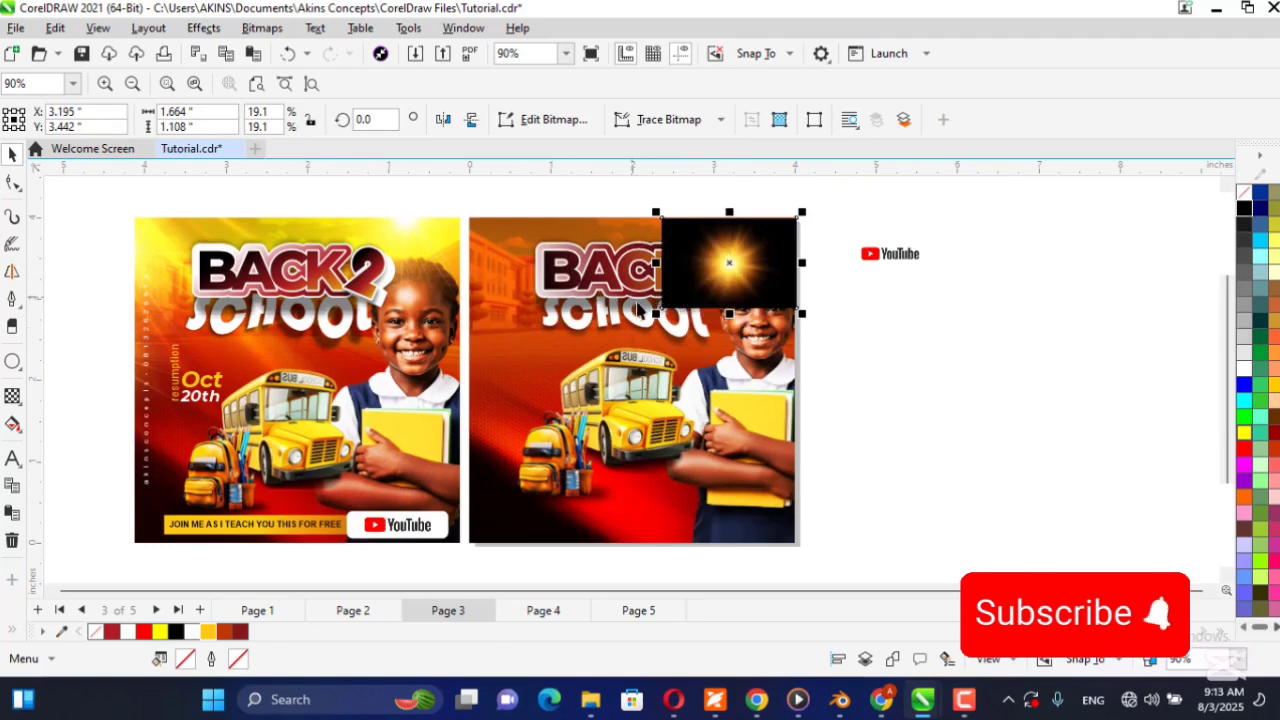
{"action": "left_click_drag", "start_coordinate": [657, 315], "coordinate": [842, 200]}
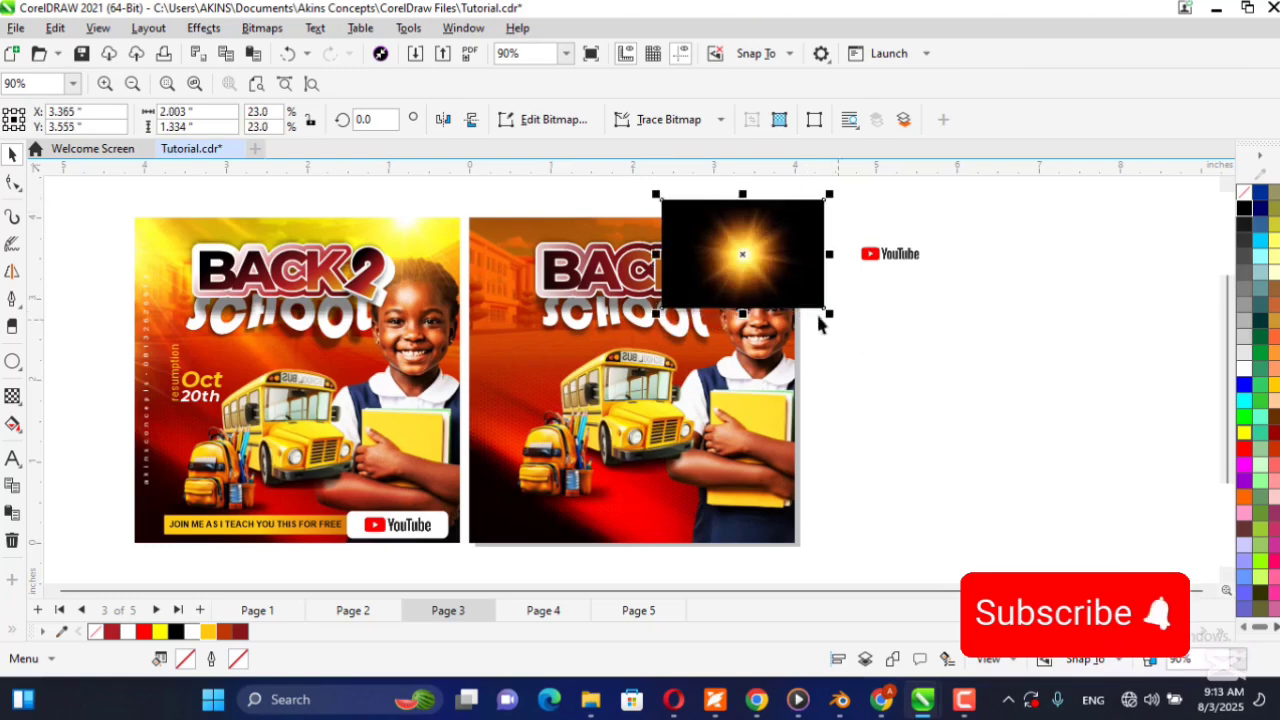
{"action": "left_click_drag", "start_coordinate": [792, 288], "coordinate": [795, 279]}
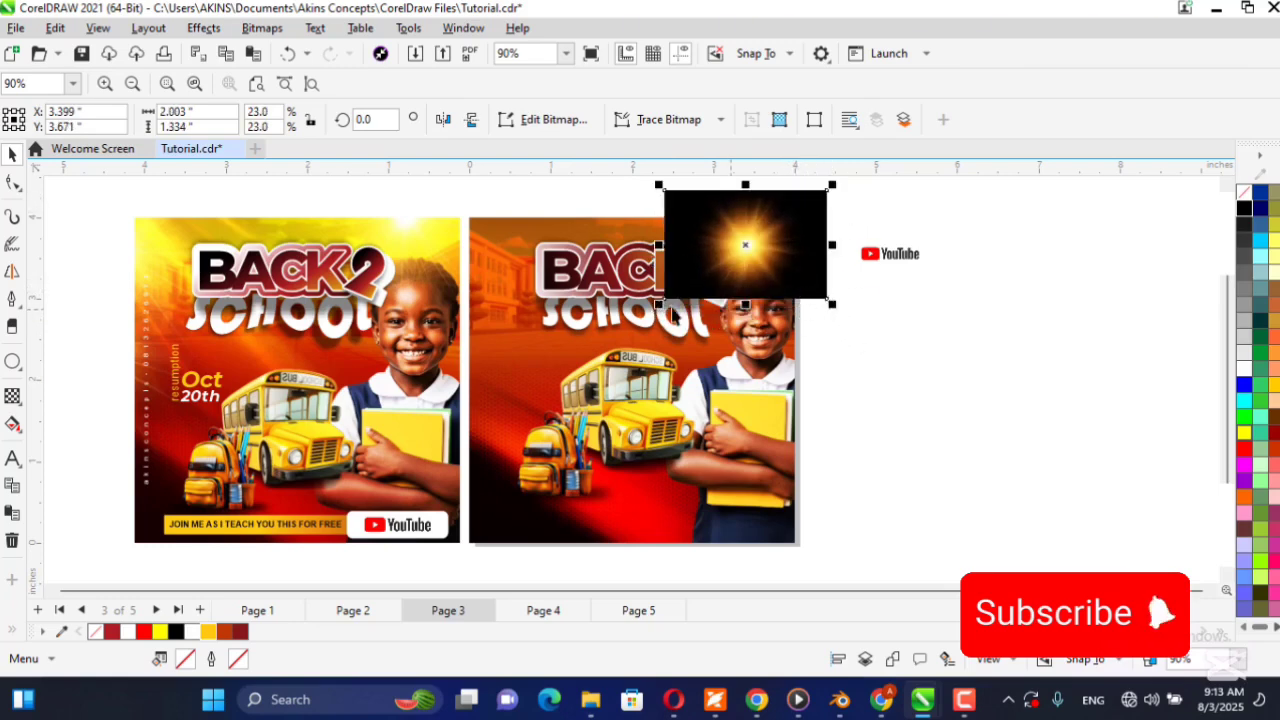
{"action": "left_click_drag", "start_coordinate": [662, 312], "coordinate": [653, 317]}
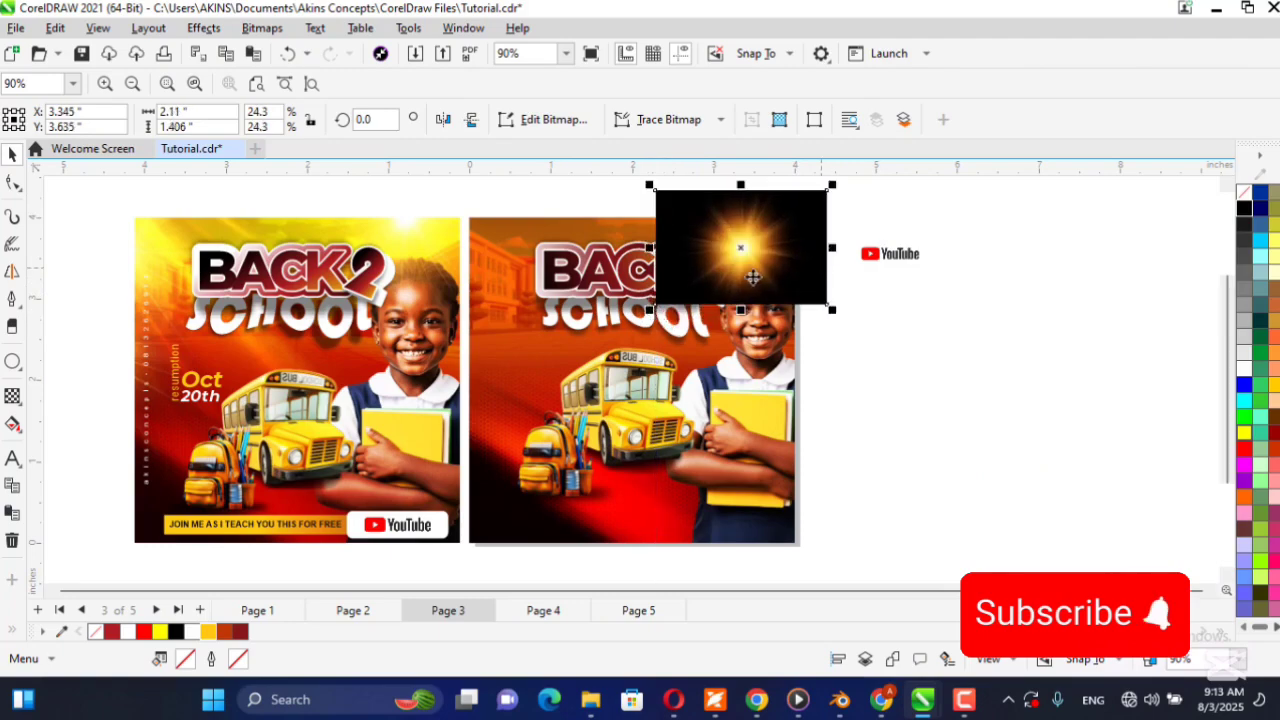
{"action": "left_click_drag", "start_coordinate": [757, 278], "coordinate": [757, 289]}
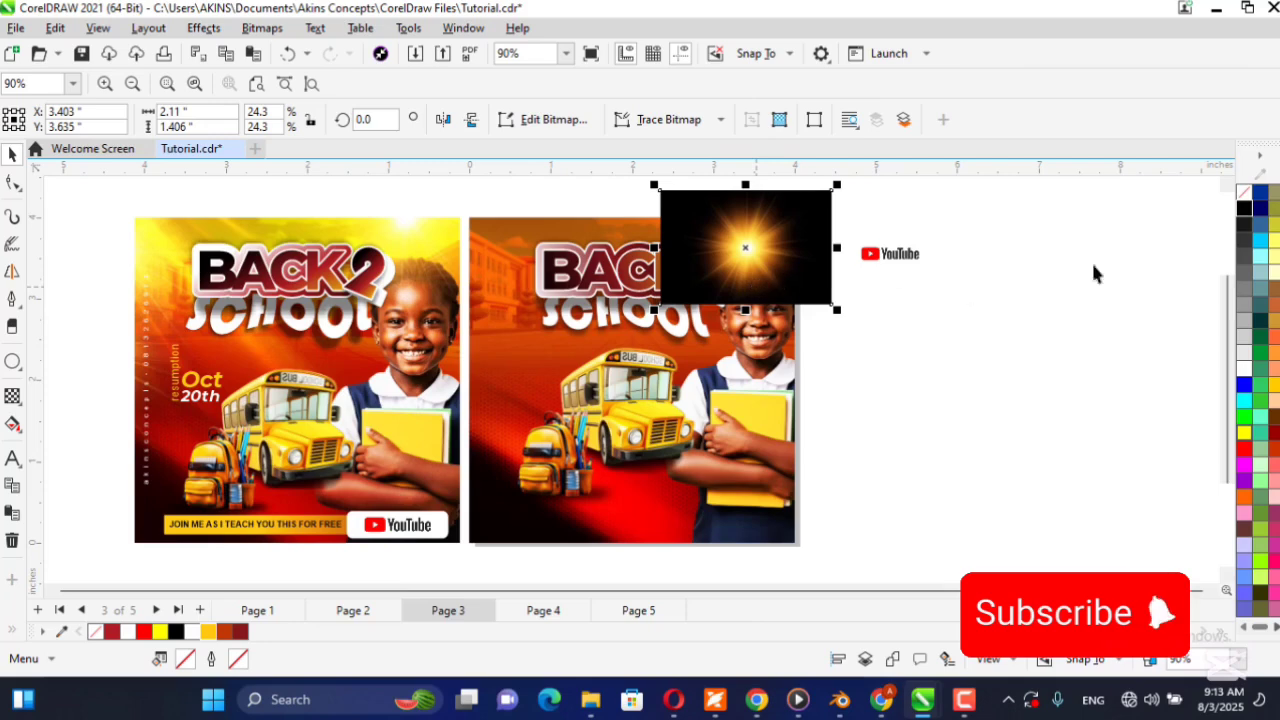
Set the sun flare's merge mode to Screen with the Transparency tool.
{"action": "left_click", "coordinate": [8, 400]}
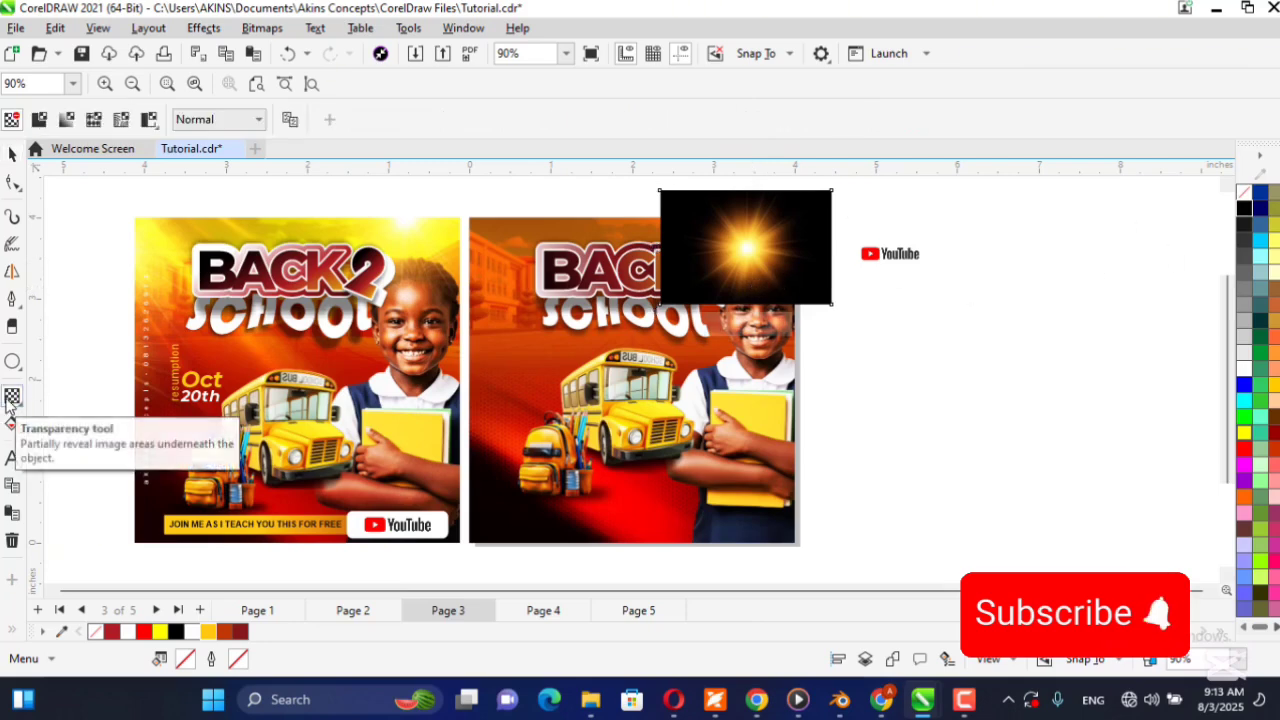
{"action": "left_click", "coordinate": [220, 124]}
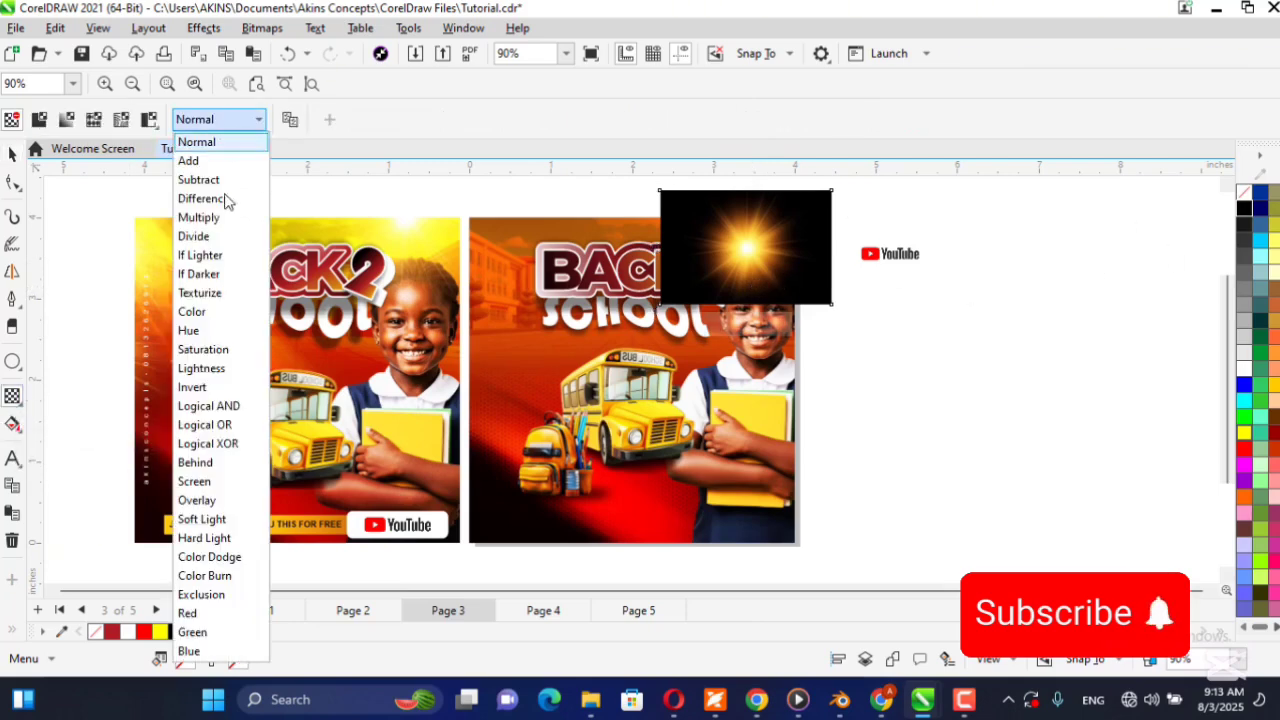
{"action": "left_click", "coordinate": [226, 483]}
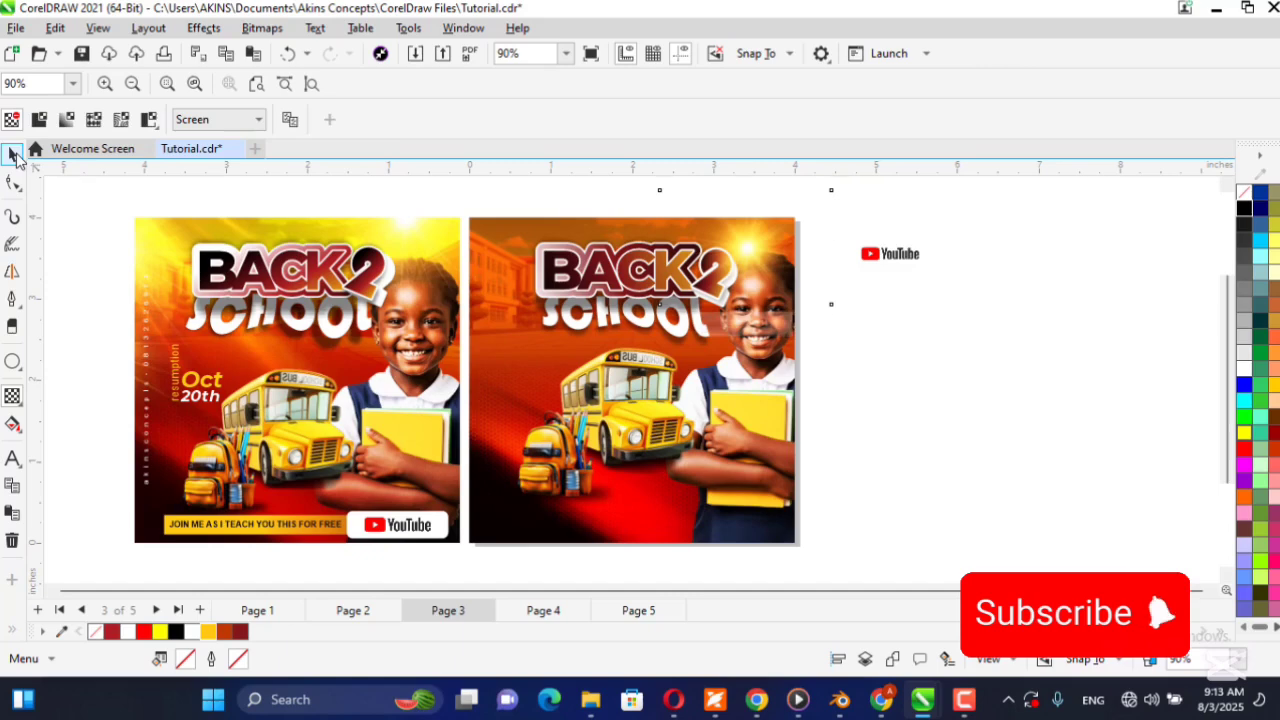
{"action": "left_click", "coordinate": [12, 154]}
Enlarge the sun flare to about 3.73 × 2.49 in and center it on the flyer's upper edge above the schoolgirl.
{"action": "left_click_drag", "start_coordinate": [836, 310], "coordinate": [918, 369]}
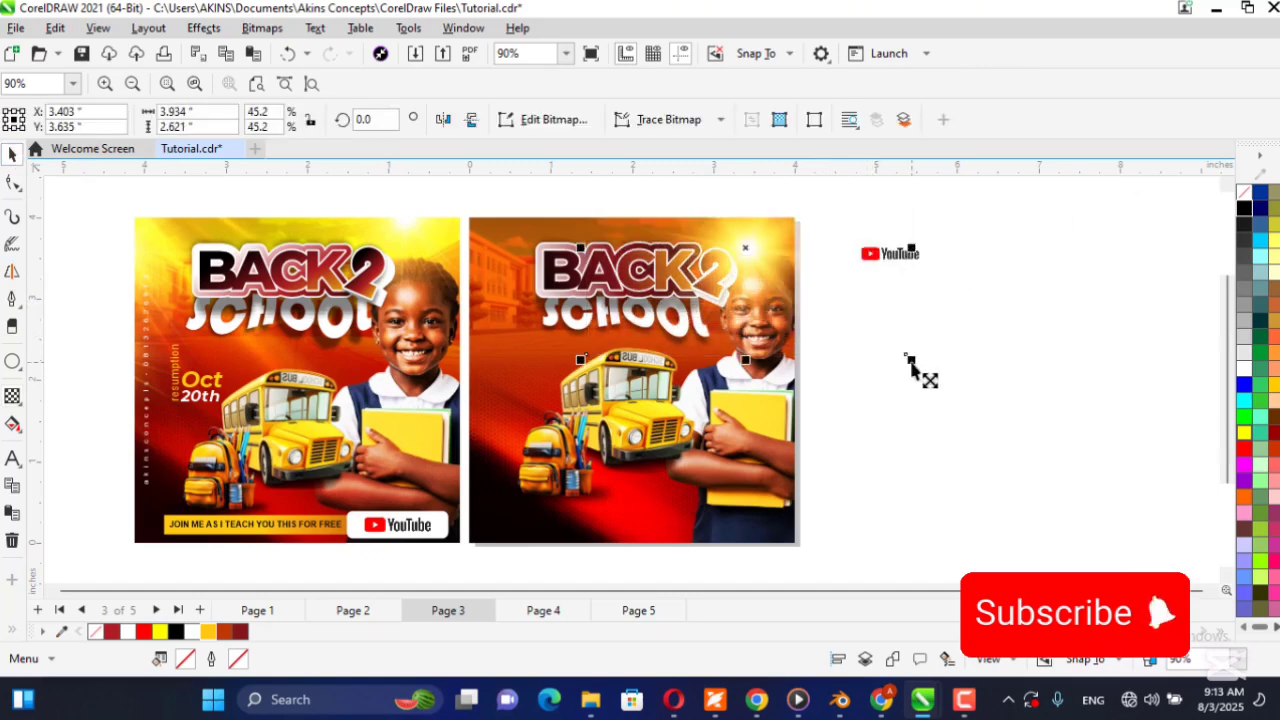
{"action": "mouse_move", "coordinate": [800, 271]}
{"action": "left_mouse_down"}
{"action": "mouse_move", "coordinate": [805, 231]}
{"action": "mouse_move", "coordinate": [804, 250]}
{"action": "left_mouse_up"}
{"action": "mouse_move", "coordinate": [913, 316]}
{"action": "left_mouse_down"}
{"action": "mouse_move", "coordinate": [928, 334]}
{"action": "mouse_move", "coordinate": [906, 318]}
{"action": "left_mouse_up"}
{"action": "left_click_drag", "start_coordinate": [829, 215], "coordinate": [830, 235]}
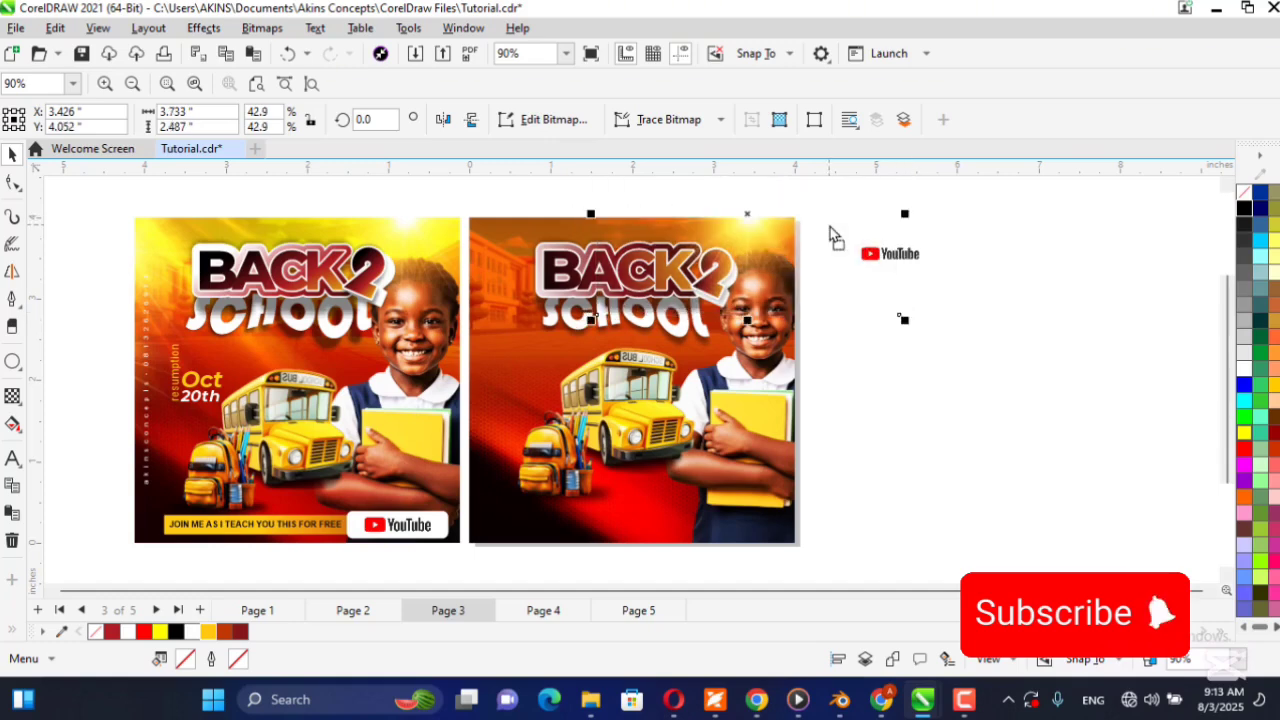
PowerClip the sun flare inside the flyer frame.
{"action": "right_click", "coordinate": [797, 217]}
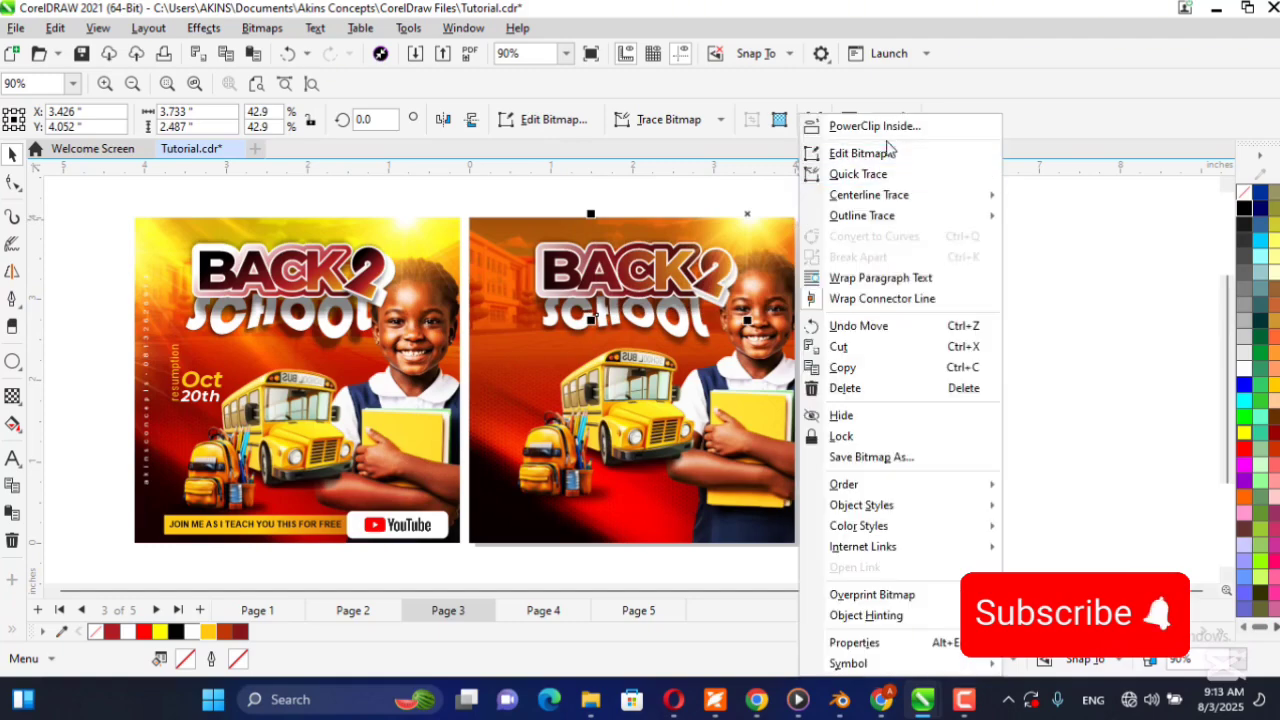
{"action": "left_click", "coordinate": [872, 126]}
{"action": "left_click", "coordinate": [540, 337]}
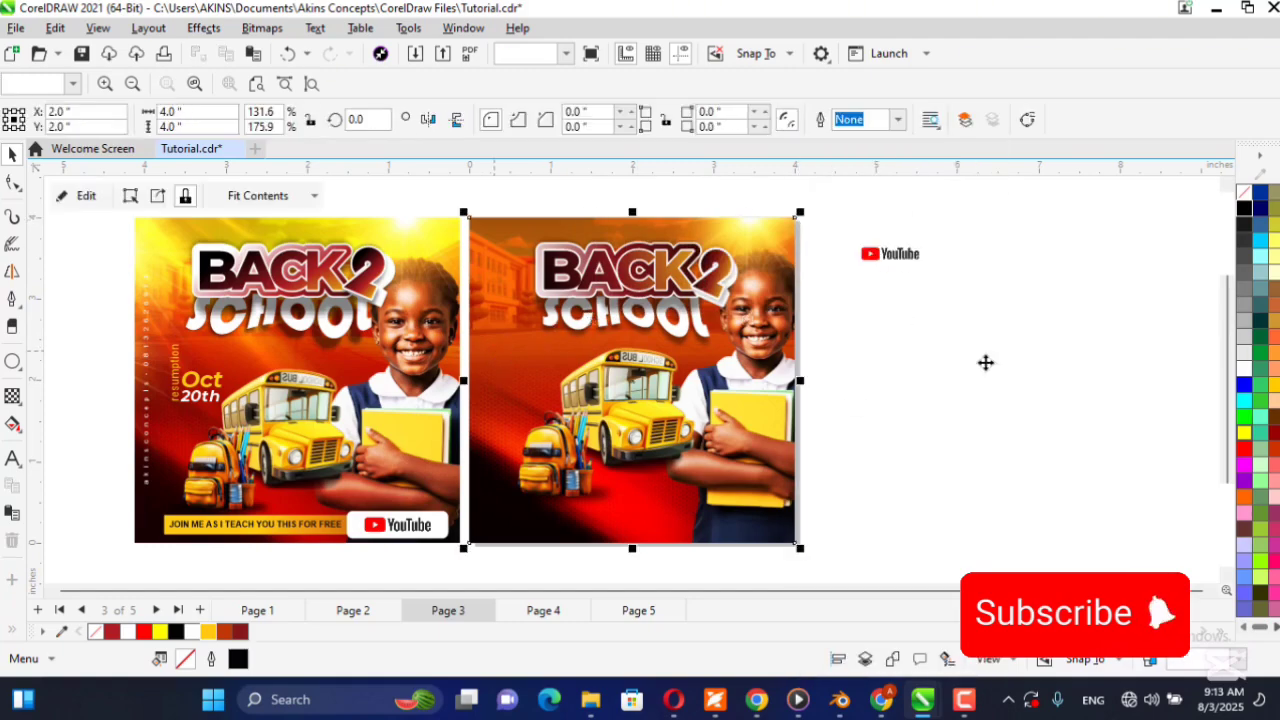
{"action": "left_click", "coordinate": [1000, 400]}
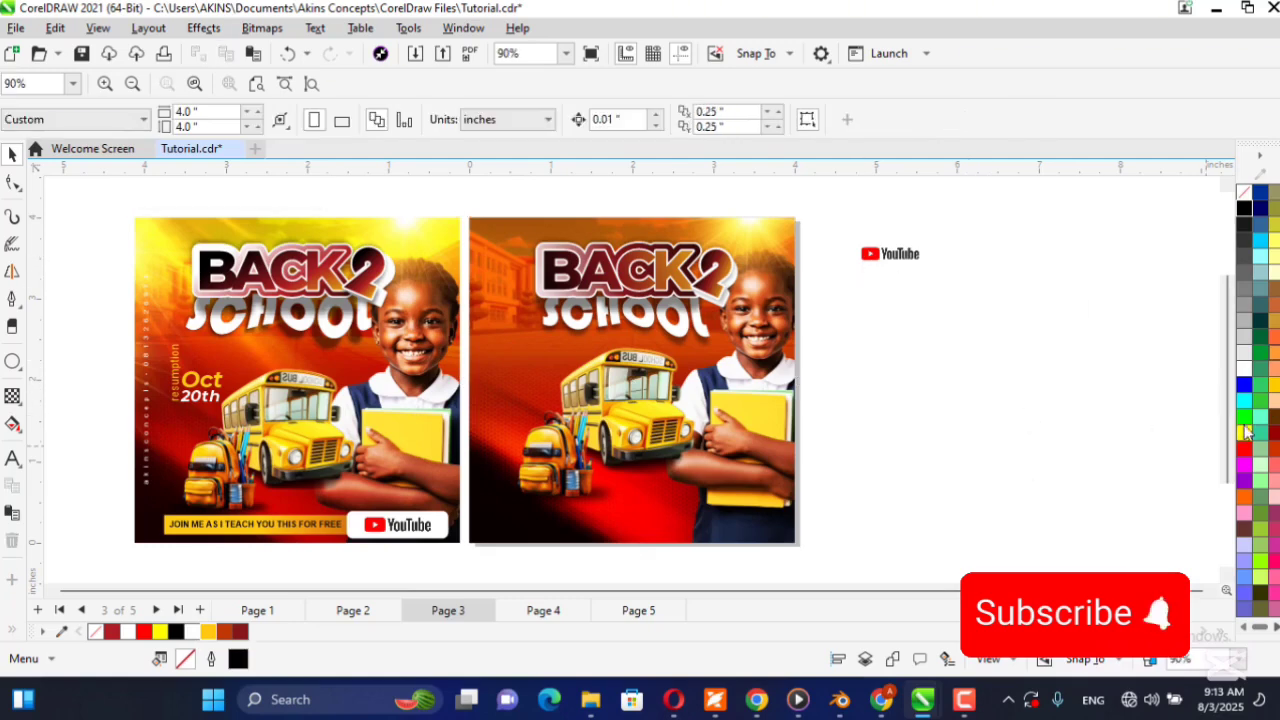
Inside the flyer's PowerClip, add a copy of the sun flare rotated 90 degrees on the left edge, and finish editing.
{"action": "double_click", "coordinate": [764, 243]}
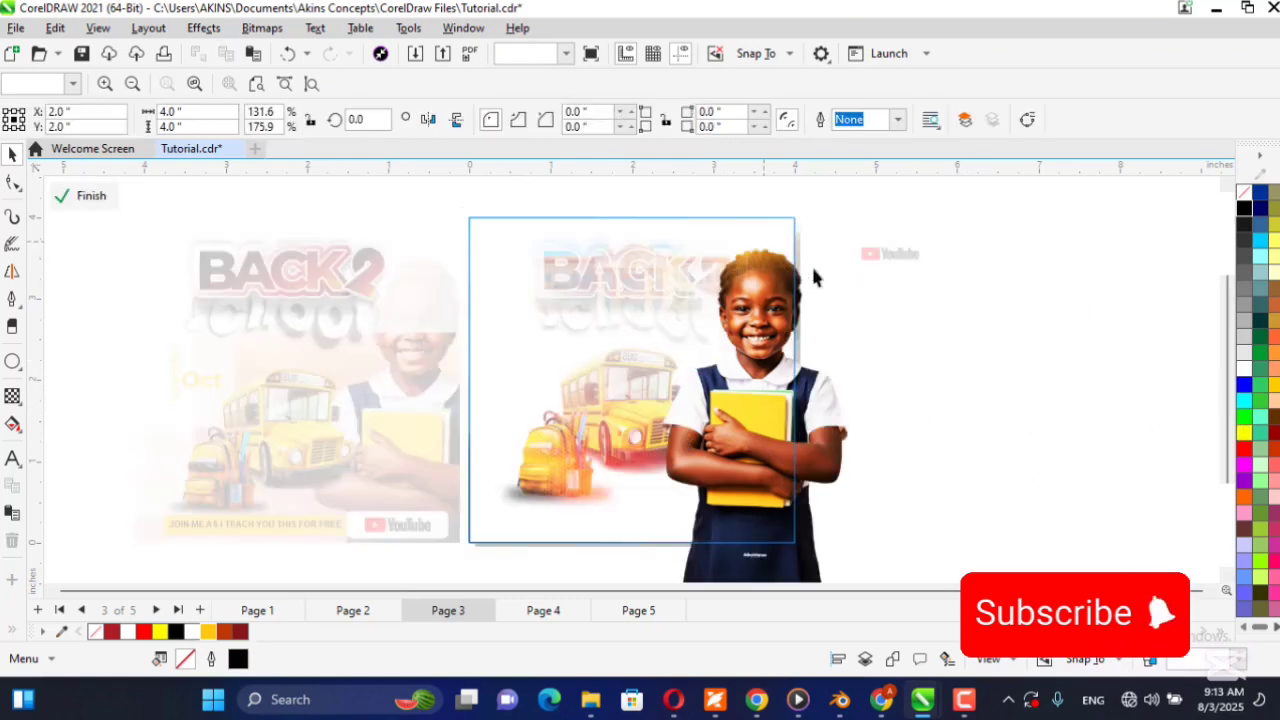
{"action": "left_click", "coordinate": [787, 218]}
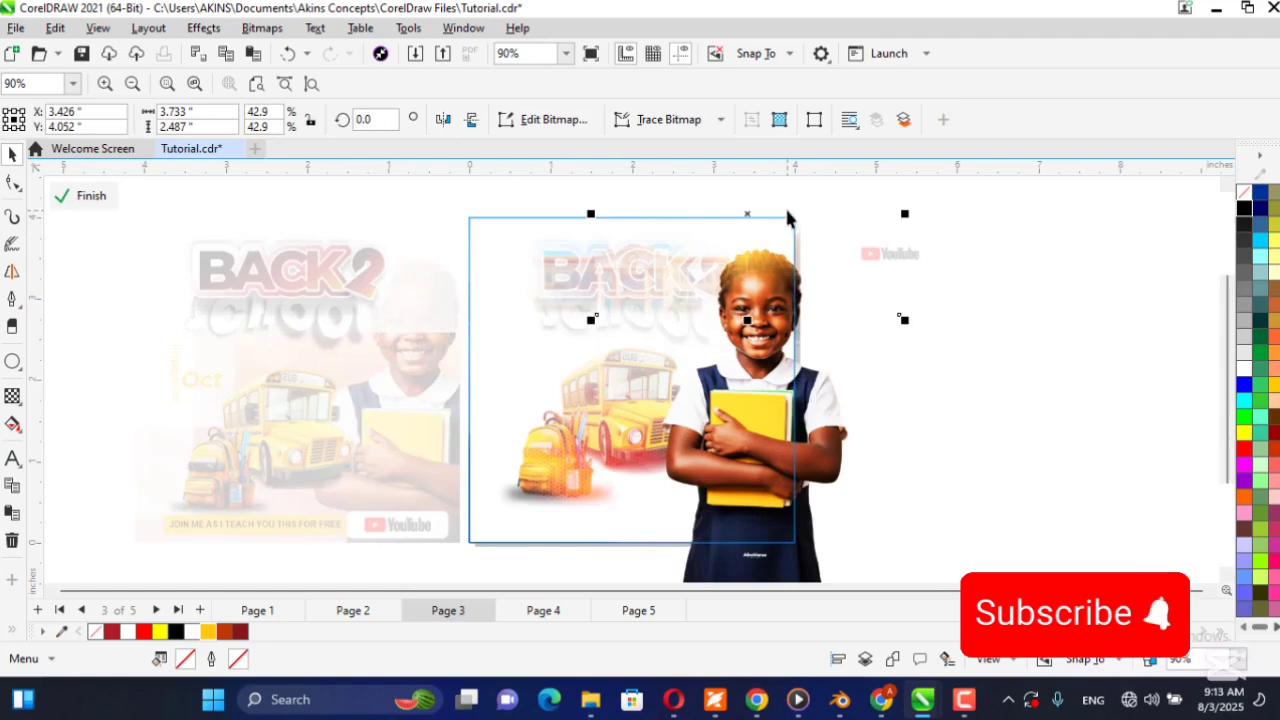
{"action": "left_click", "coordinate": [754, 217]}
{"action": "left_click_drag", "start_coordinate": [917, 323], "coordinate": [744, 213]}
{"action": "left_click", "coordinate": [880, 306]}
{"action": "left_click_drag", "start_coordinate": [903, 337], "coordinate": [765, 192]}
{"action": "left_click", "coordinate": [769, 220]}
{"action": "left_click_drag", "start_coordinate": [758, 364], "coordinate": [465, 366]}
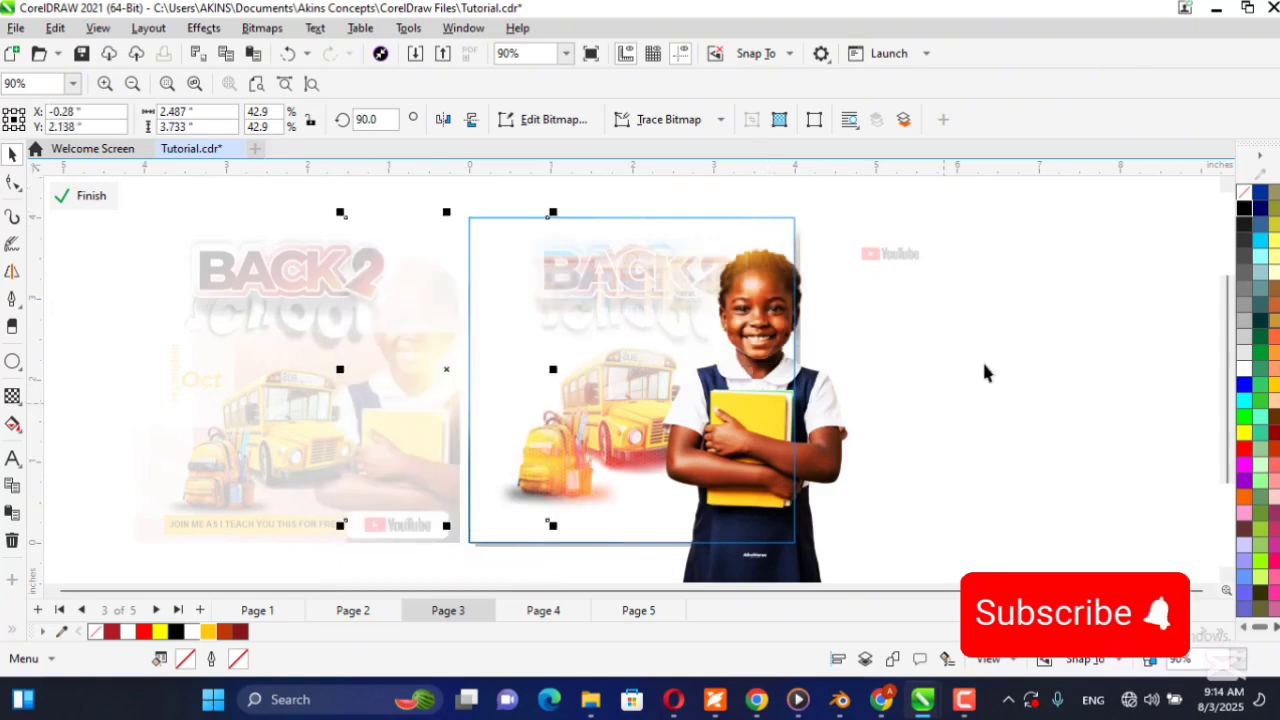
{"action": "left_click", "coordinate": [984, 364]}
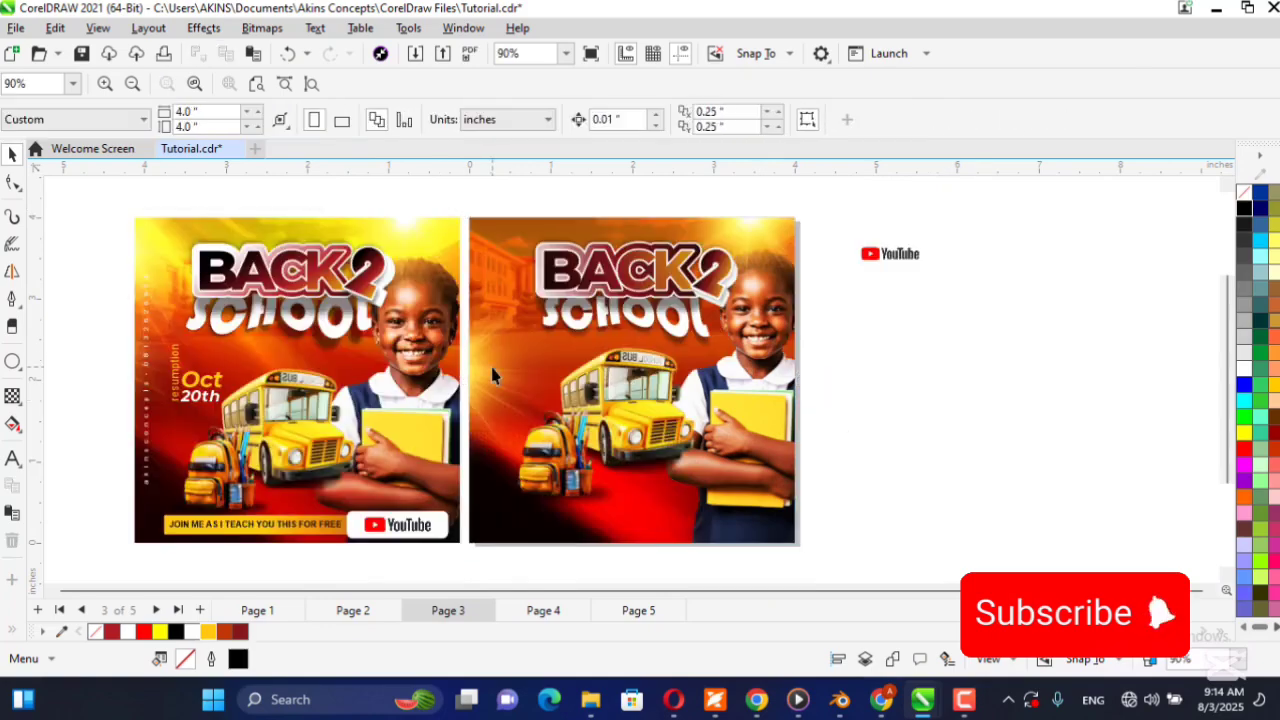
Reopen the PowerClip contents, shift the rotated sun flare slightly further left past the flyer's edge, and finish editing.
{"action": "double_click", "coordinate": [493, 375]}
{"action": "left_click", "coordinate": [471, 366]}
{"action": "left_click_drag", "start_coordinate": [463, 371], "coordinate": [448, 372]}
{"action": "left_click", "coordinate": [940, 369], "text": "ctrl"}
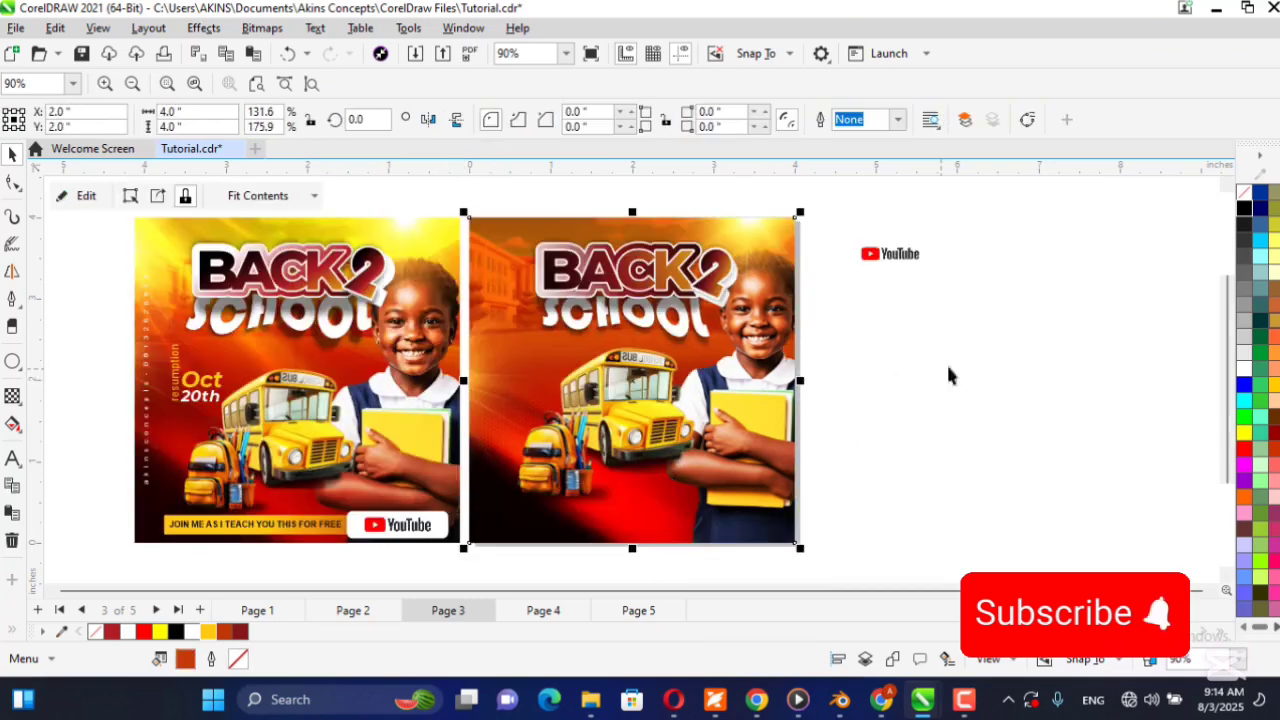
{"action": "left_click", "coordinate": [1007, 353]}
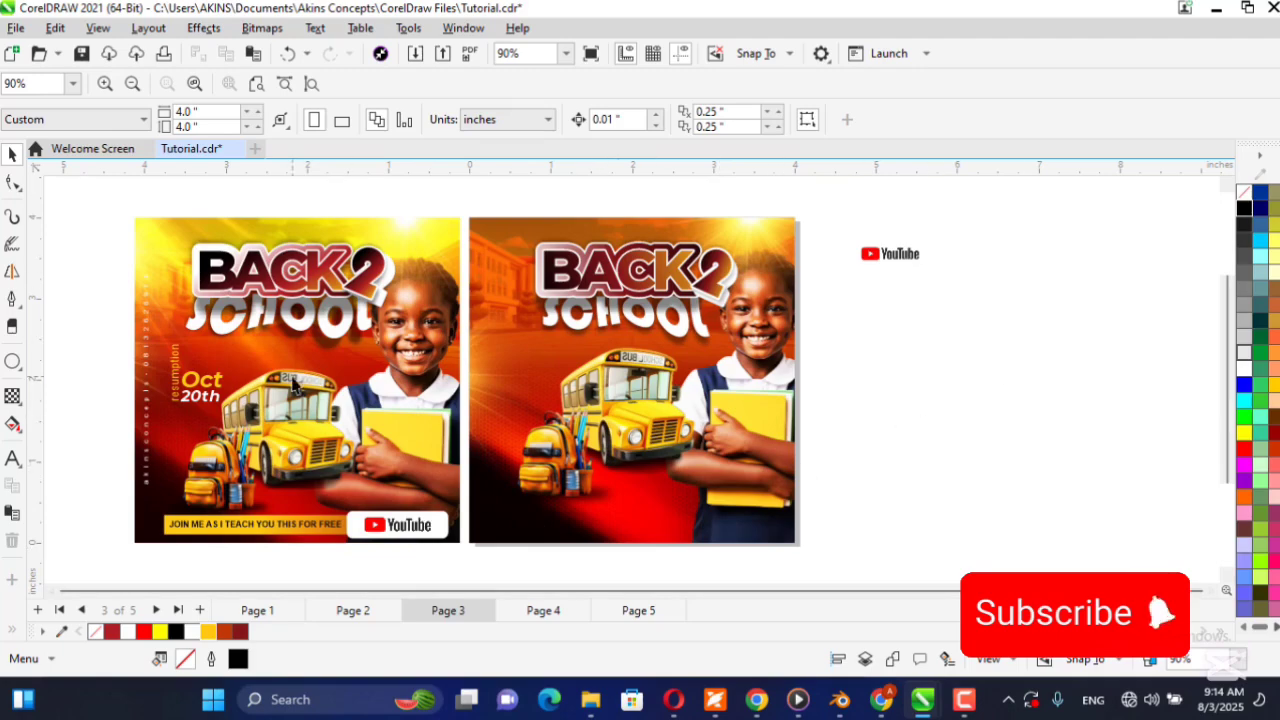
Examine the resumption date text and the vertical contact line on the reference flyer.
{"action": "scroll", "coordinate": [140, 380], "scroll_direction": "up", "scroll_amount": 5}
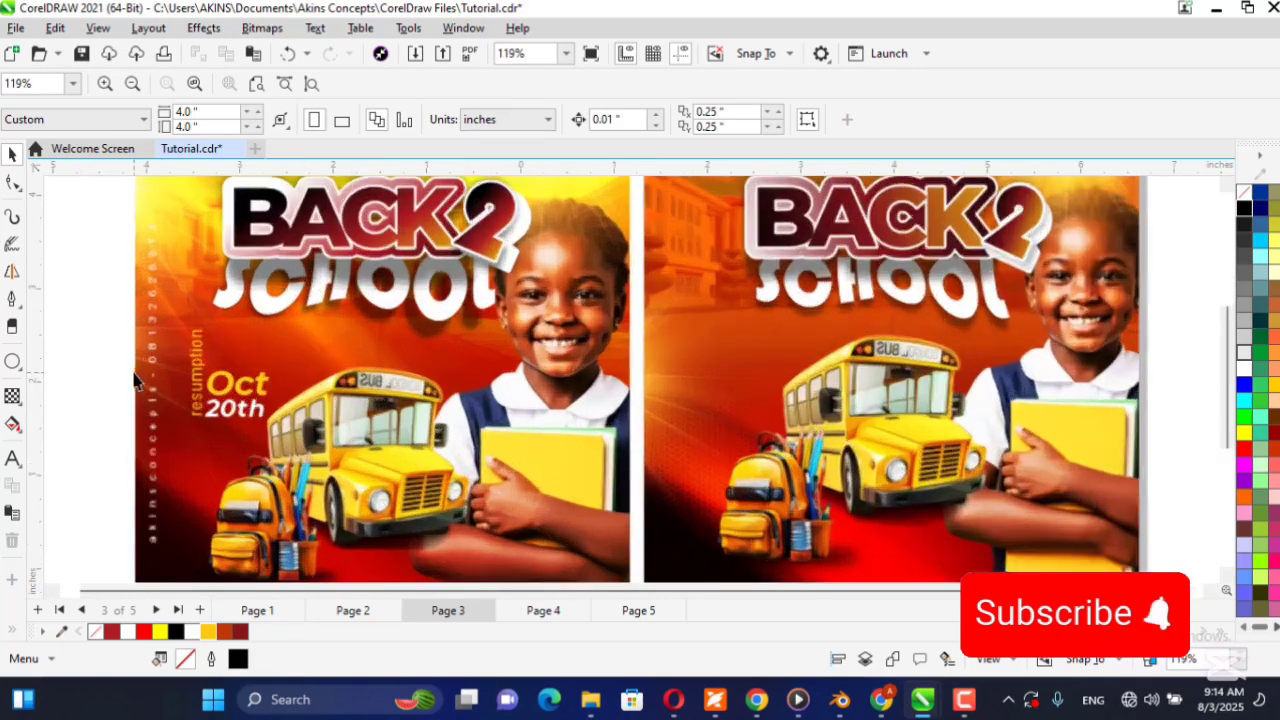
{"action": "scroll", "coordinate": [360, 388], "scroll_direction": "down", "scroll_amount": 4}
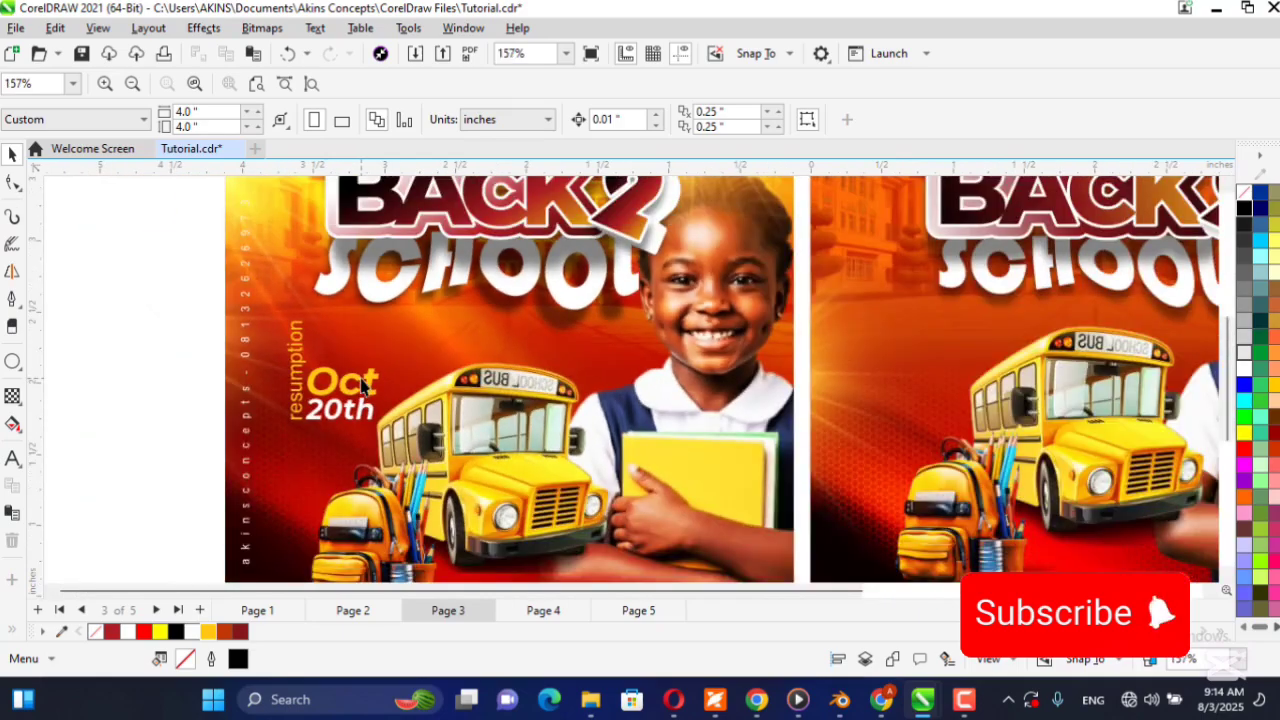
{"action": "scroll", "coordinate": [360, 388], "scroll_direction": "up", "scroll_amount": 4}
{"action": "scroll", "coordinate": [362, 385], "scroll_direction": "down", "scroll_amount": 5}
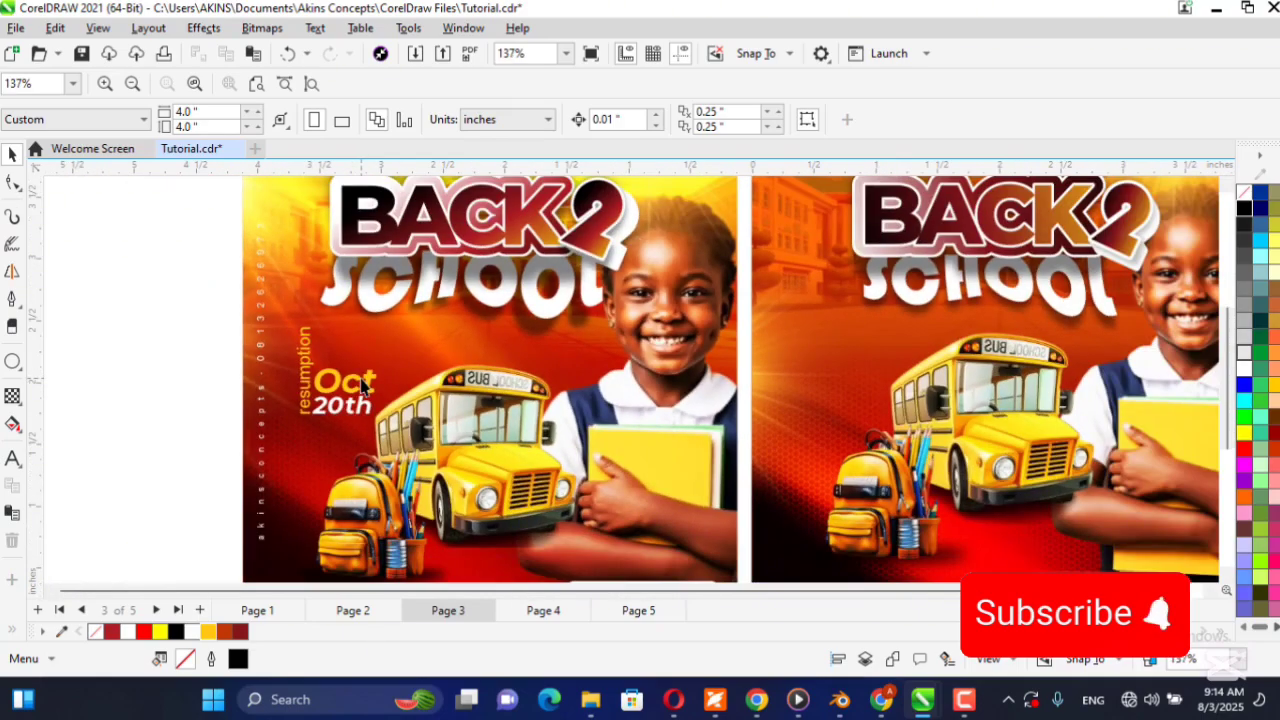
{"action": "scroll", "coordinate": [362, 385], "scroll_direction": "up", "scroll_amount": 4}
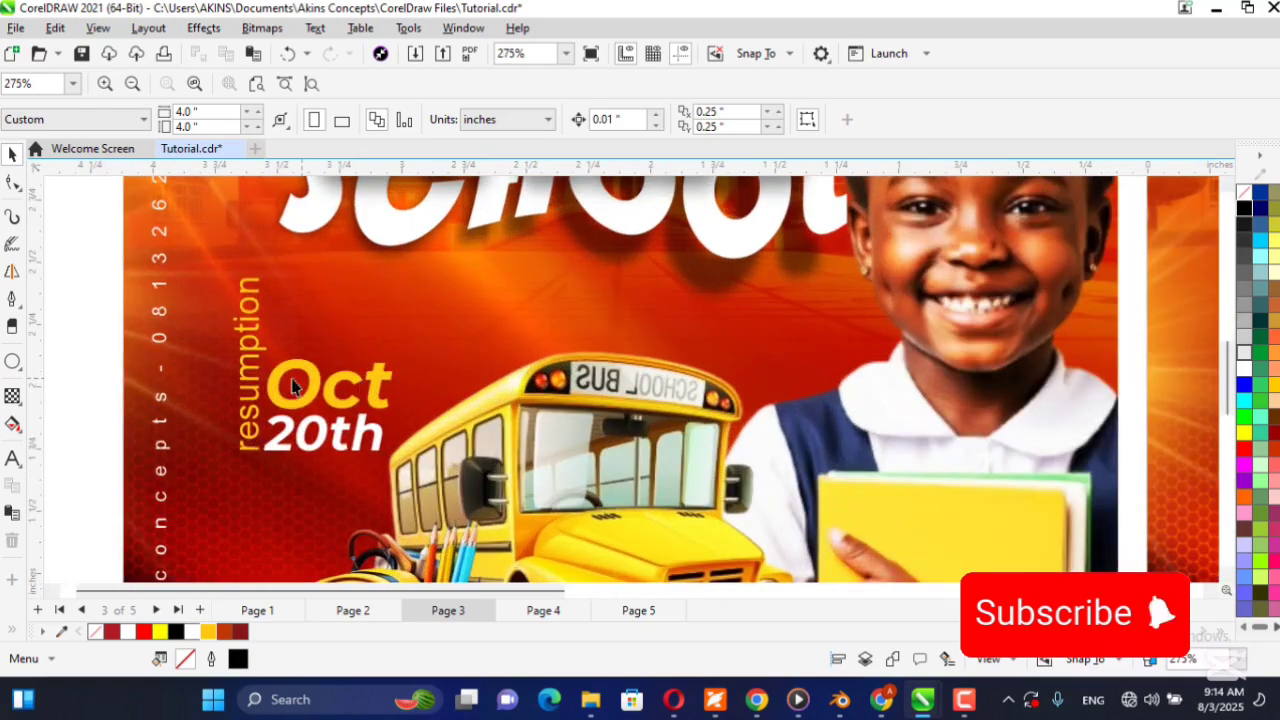
{"action": "scroll", "coordinate": [292, 428], "scroll_direction": "down", "scroll_amount": 2}
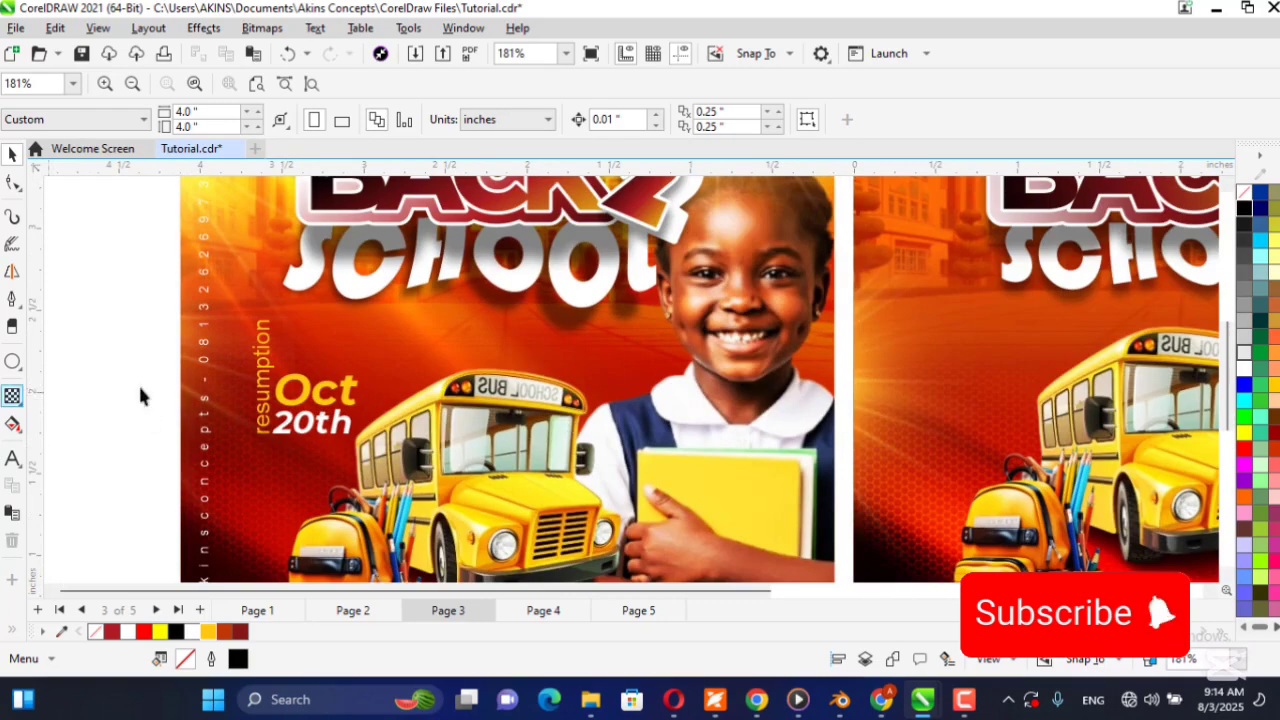
{"action": "key", "text": "F4"}
Add the artistic text "resumption" beside the reference flyer and fill it with the golden yellow document color.
{"action": "left_click", "coordinate": [16, 459]}
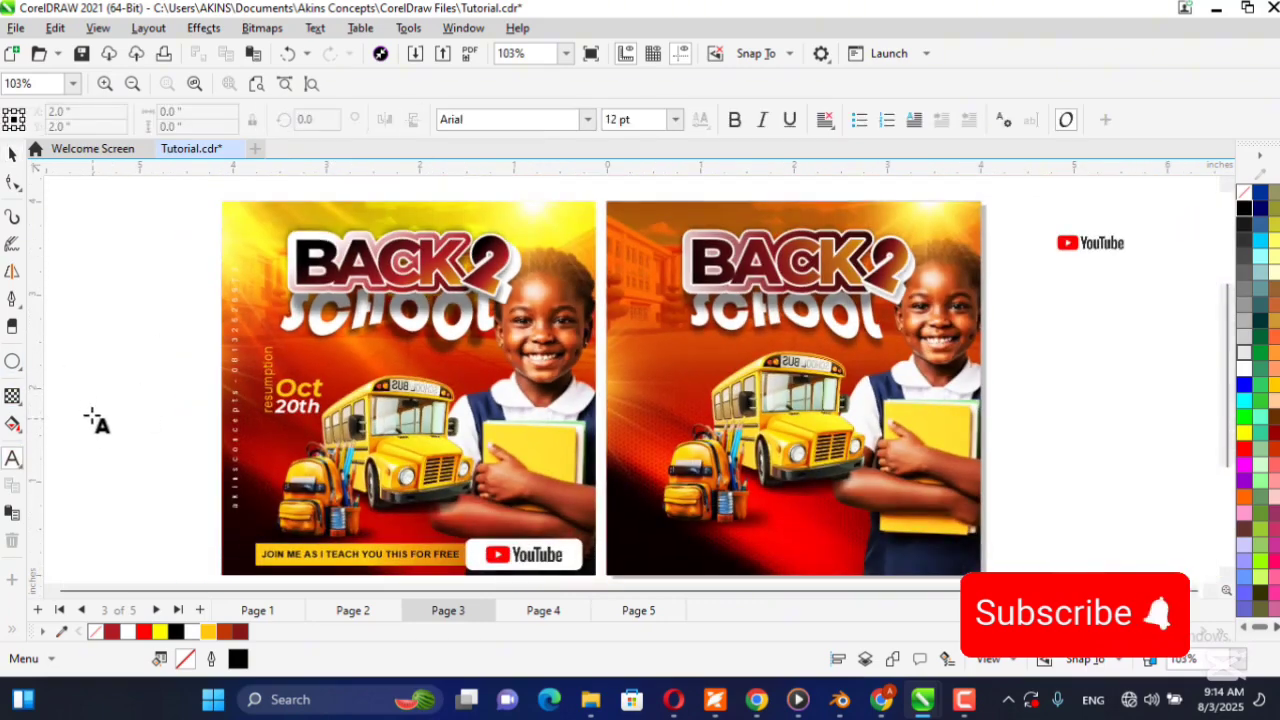
{"action": "left_click", "coordinate": [92, 400]}
{"action": "type", "text": "resum"}
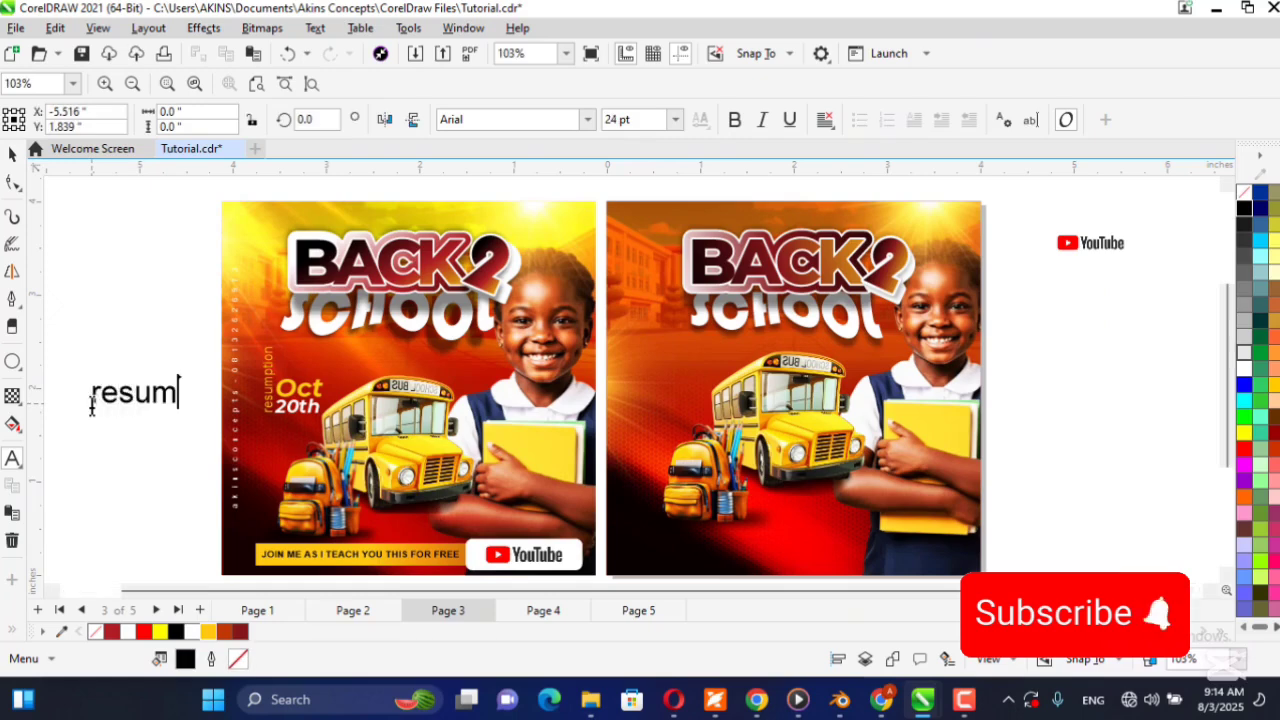
{"action": "type", "text": "ption"}
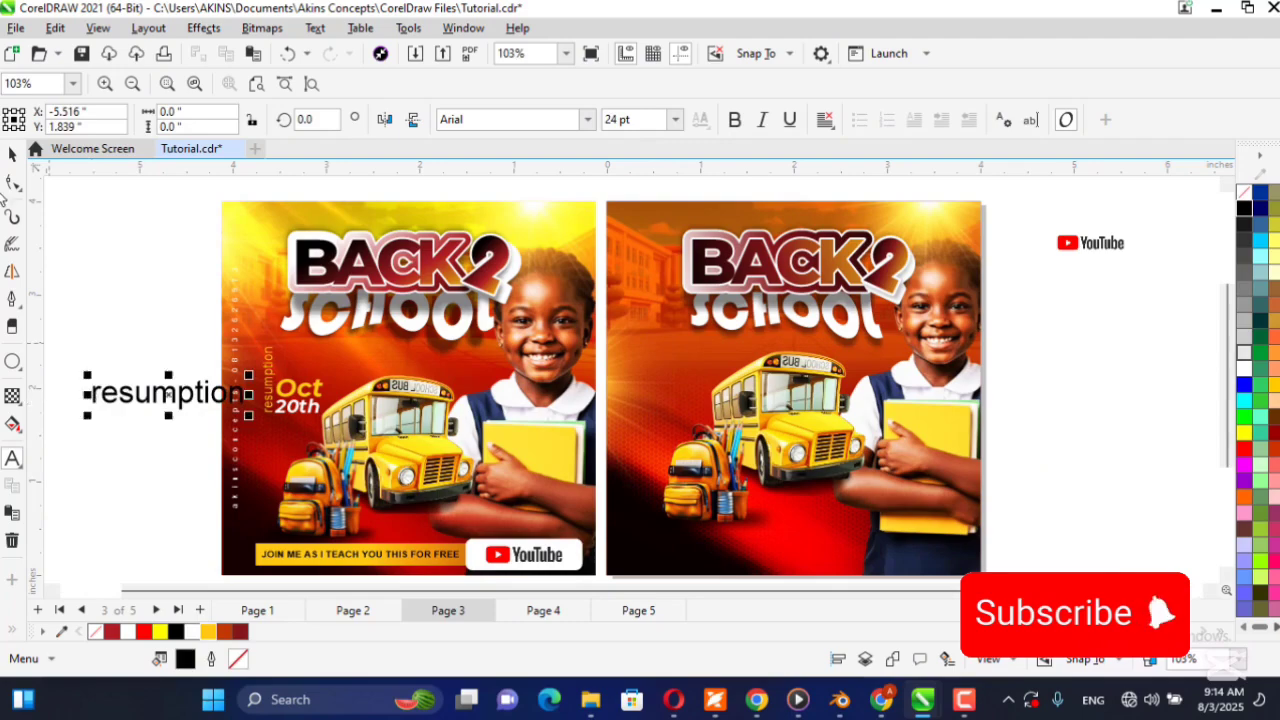
{"action": "left_click", "coordinate": [13, 153]}
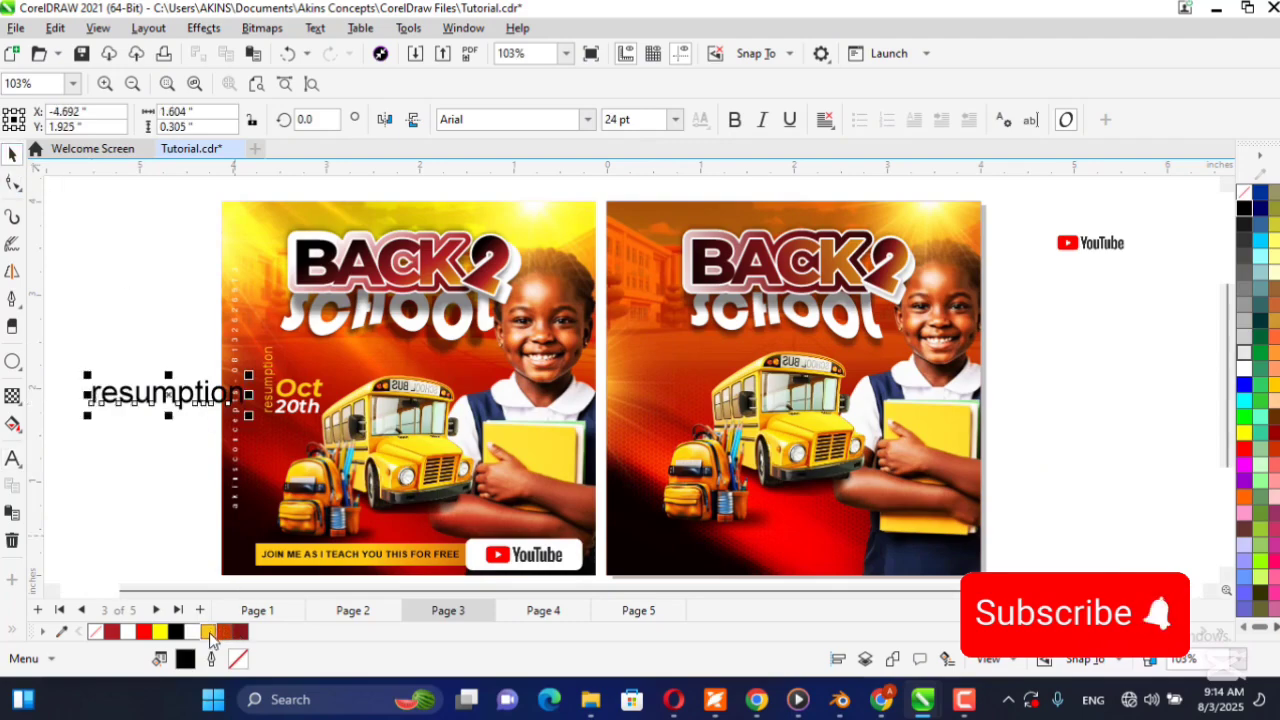
{"action": "left_click", "coordinate": [210, 633]}
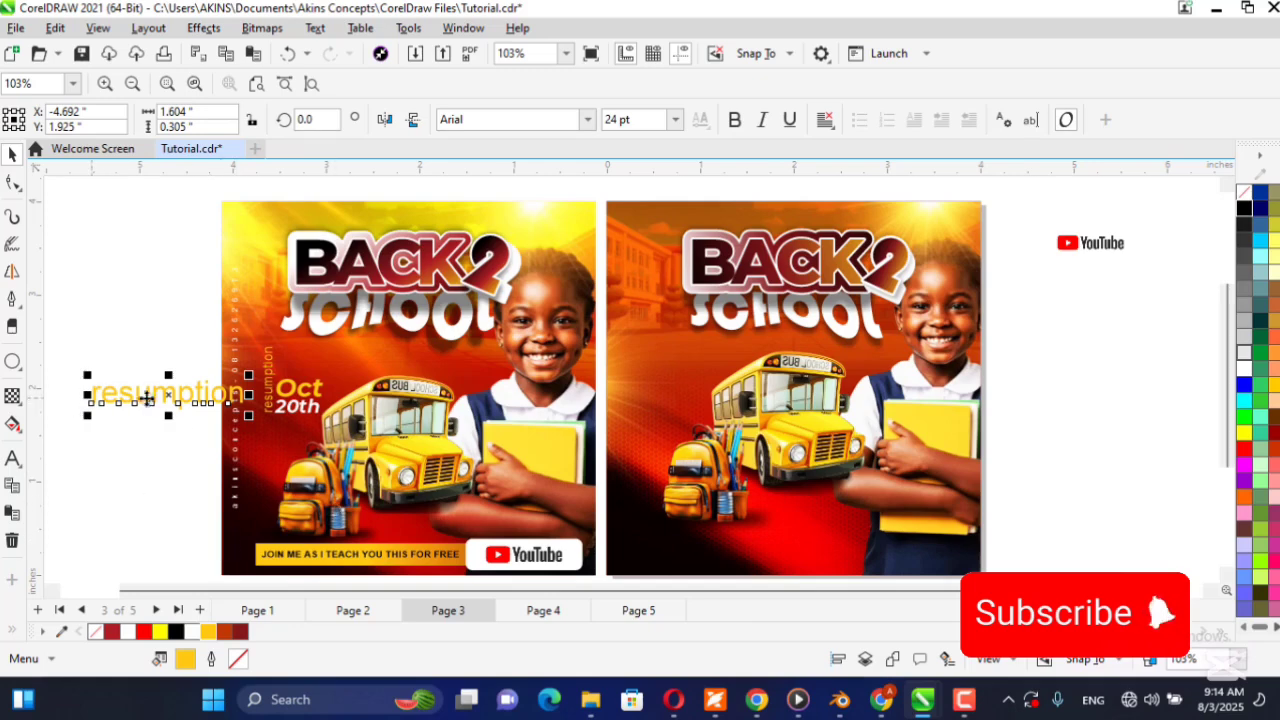
Rotate the new "resumption" text 90 degrees, try moving it onto the flyer, and delete it.
{"action": "left_click", "coordinate": [178, 393]}
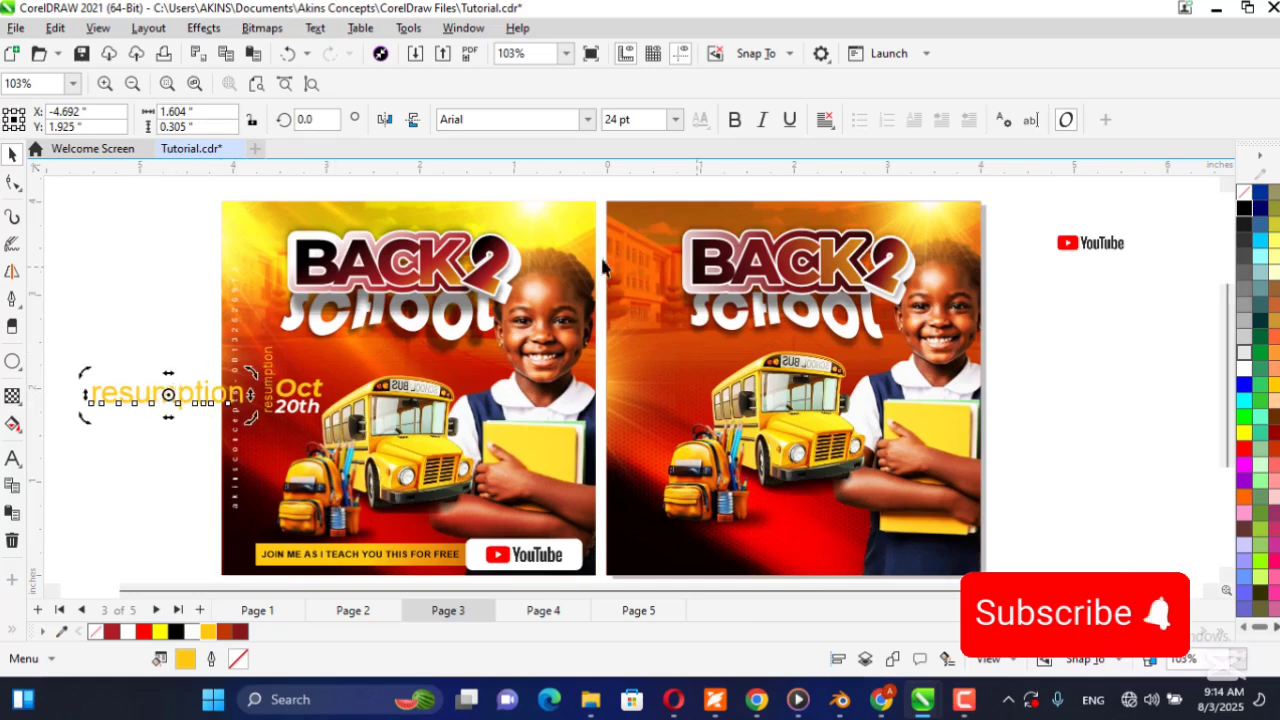
{"action": "left_click", "coordinate": [322, 118]}
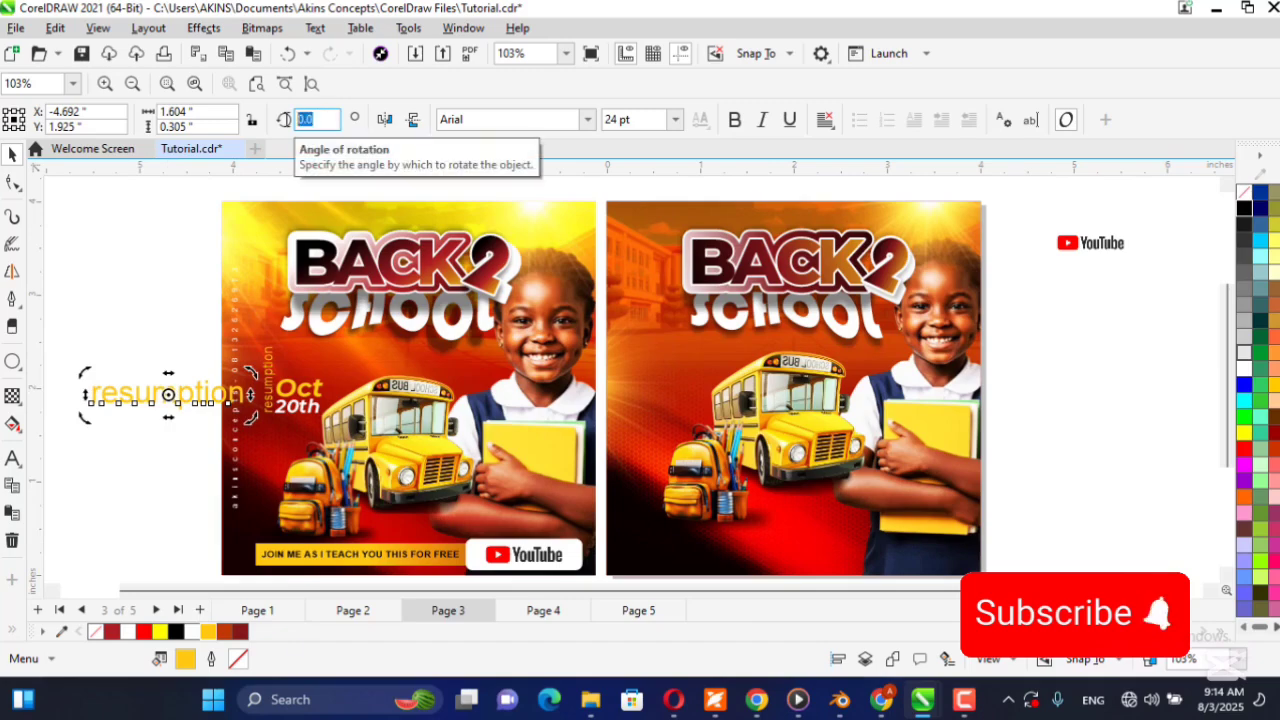
{"action": "type", "text": "90"}
{"action": "key", "text": "Return"}
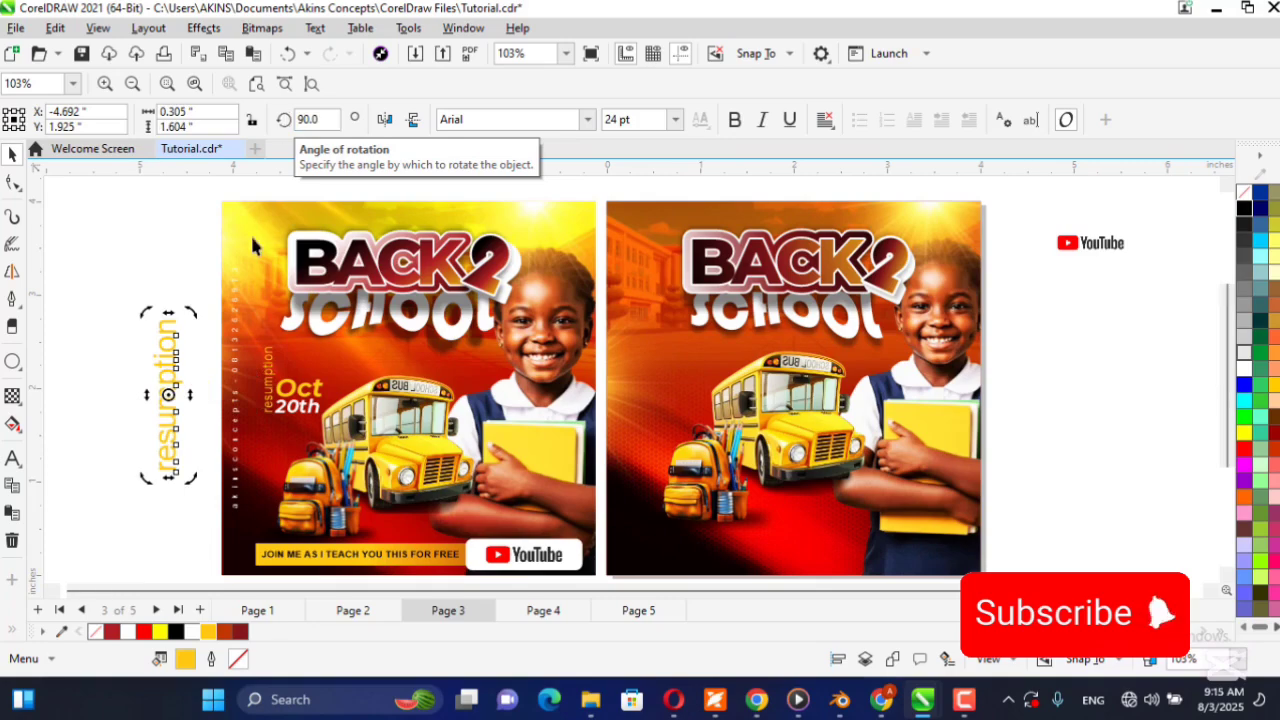
{"action": "left_click", "coordinate": [157, 265]}
{"action": "left_click", "coordinate": [175, 390]}
{"action": "left_click_drag", "start_coordinate": [175, 390], "coordinate": [671, 392]}
{"action": "key", "text": "Delete"}
Copy the "resumption Oct 20th" text from the reference onto the new flyer, above the backpack and beside the bus.
{"action": "left_click_drag", "start_coordinate": [139, 343], "coordinate": [350, 433]}
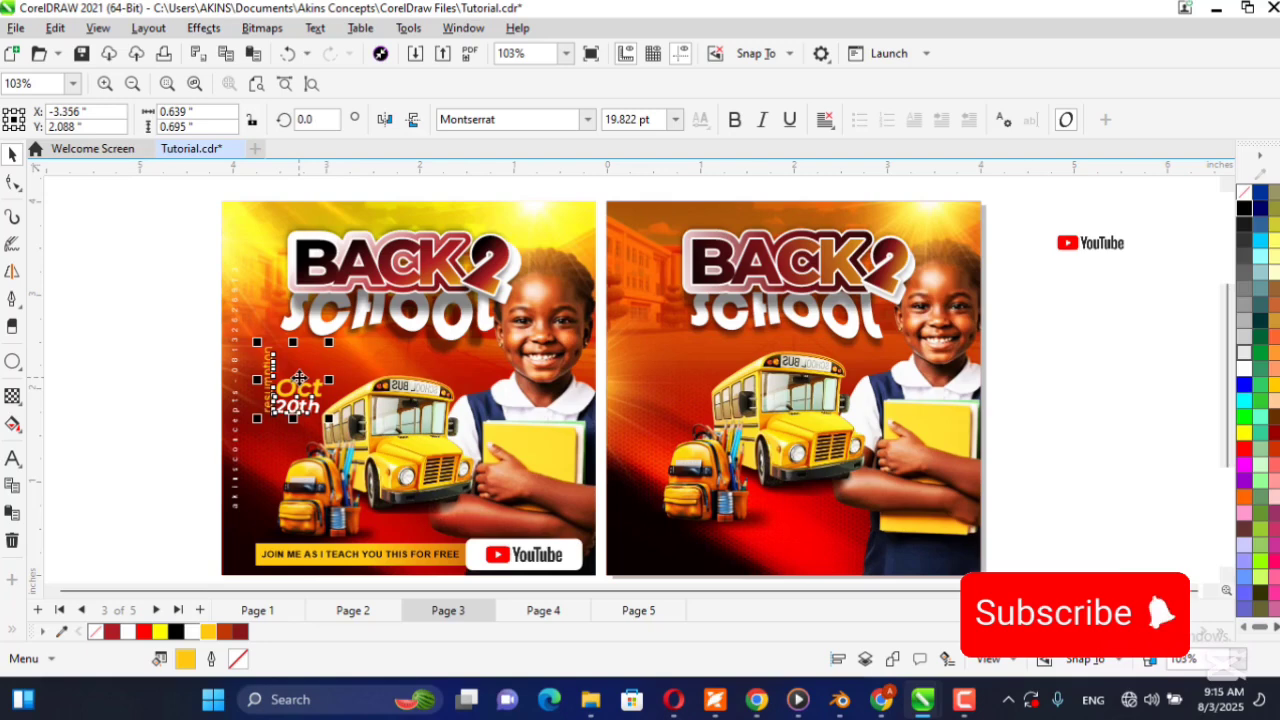
{"action": "left_click_drag", "start_coordinate": [295, 385], "coordinate": [692, 375]}
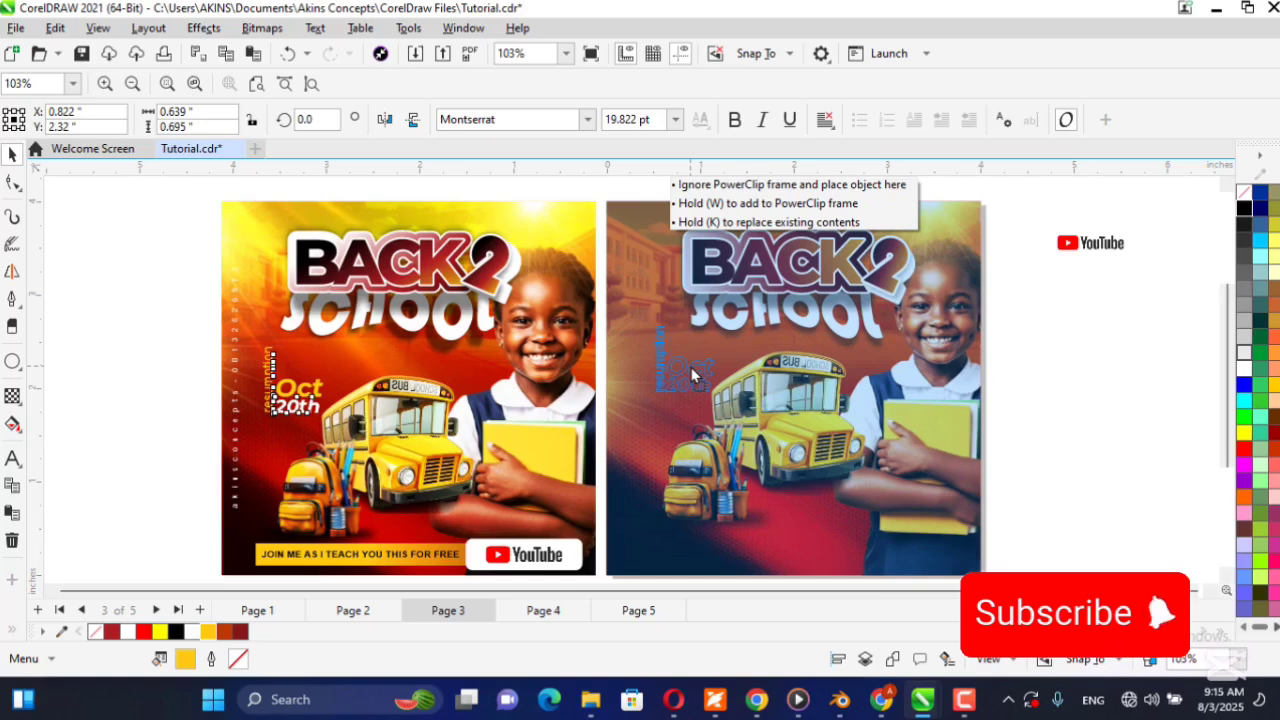
{"action": "left_click_drag", "start_coordinate": [692, 375], "coordinate": [692, 375]}
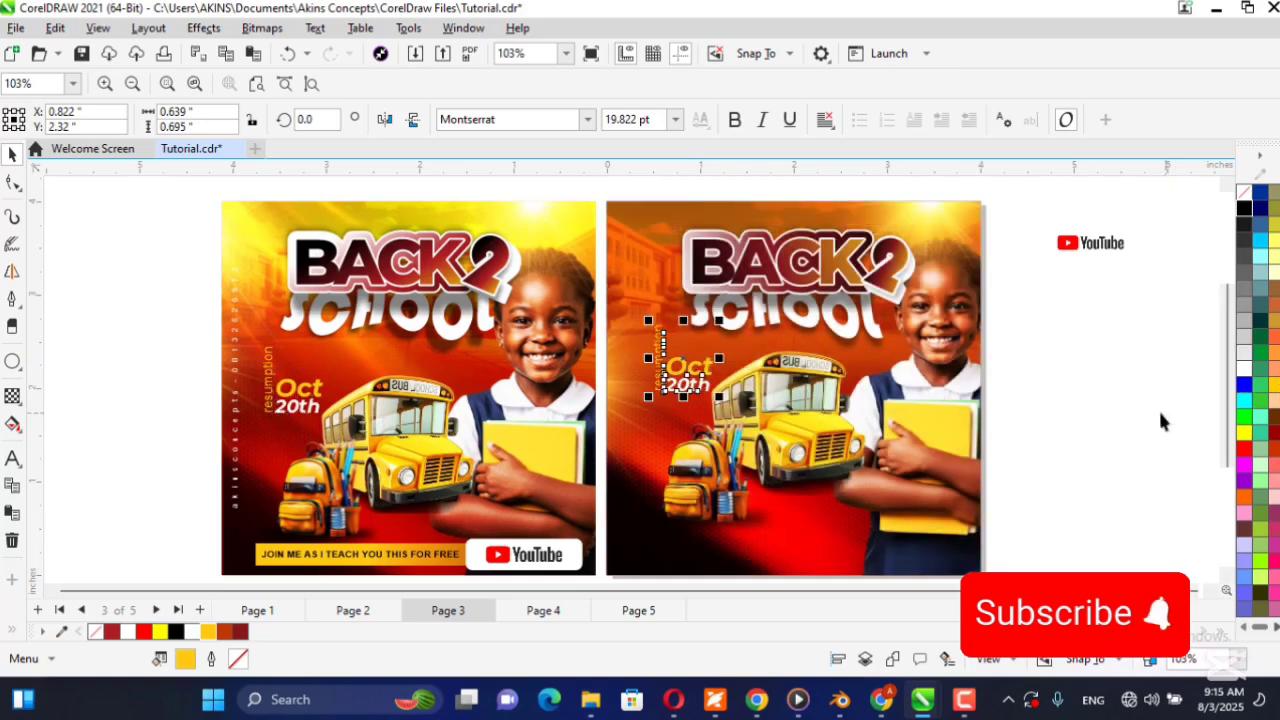
{"action": "left_click", "coordinate": [1206, 406]}
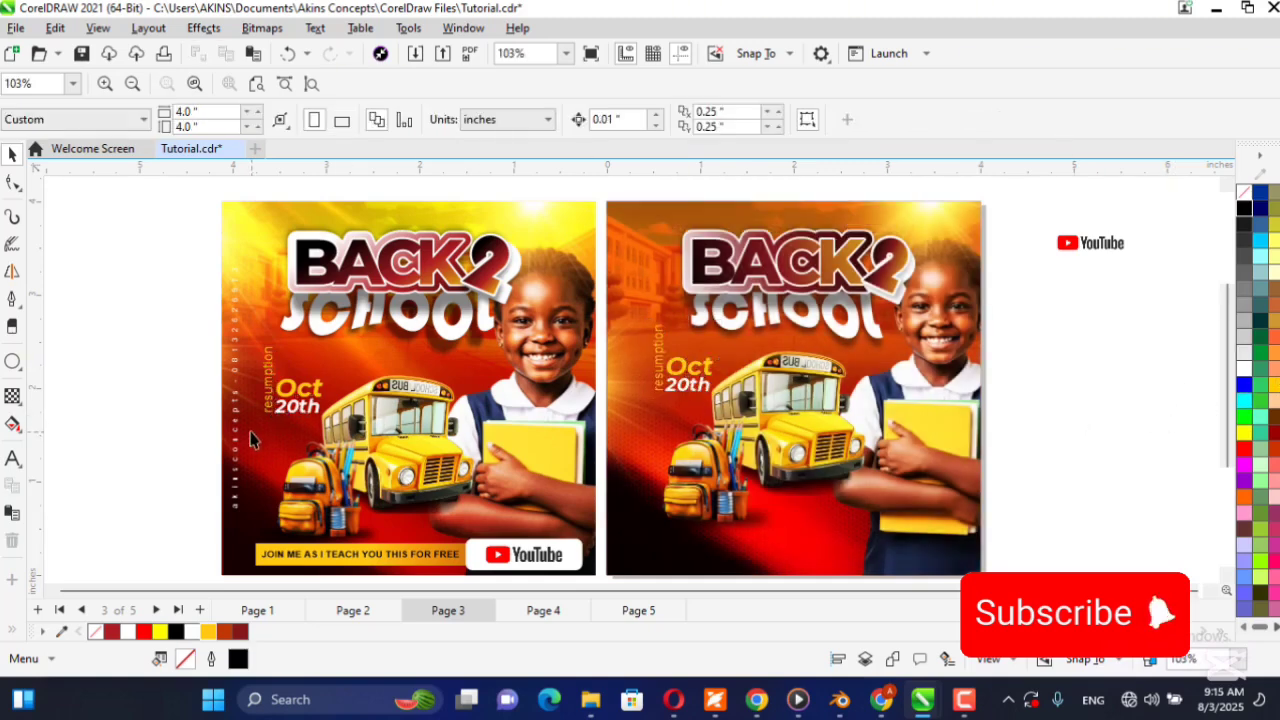
Copy the vertical contact line from the reference to the same place along the new flyer's left edge.
{"action": "left_click", "coordinate": [237, 399]}
{"action": "scroll", "coordinate": [222, 509], "scroll_direction": "up", "scroll_amount": 4}
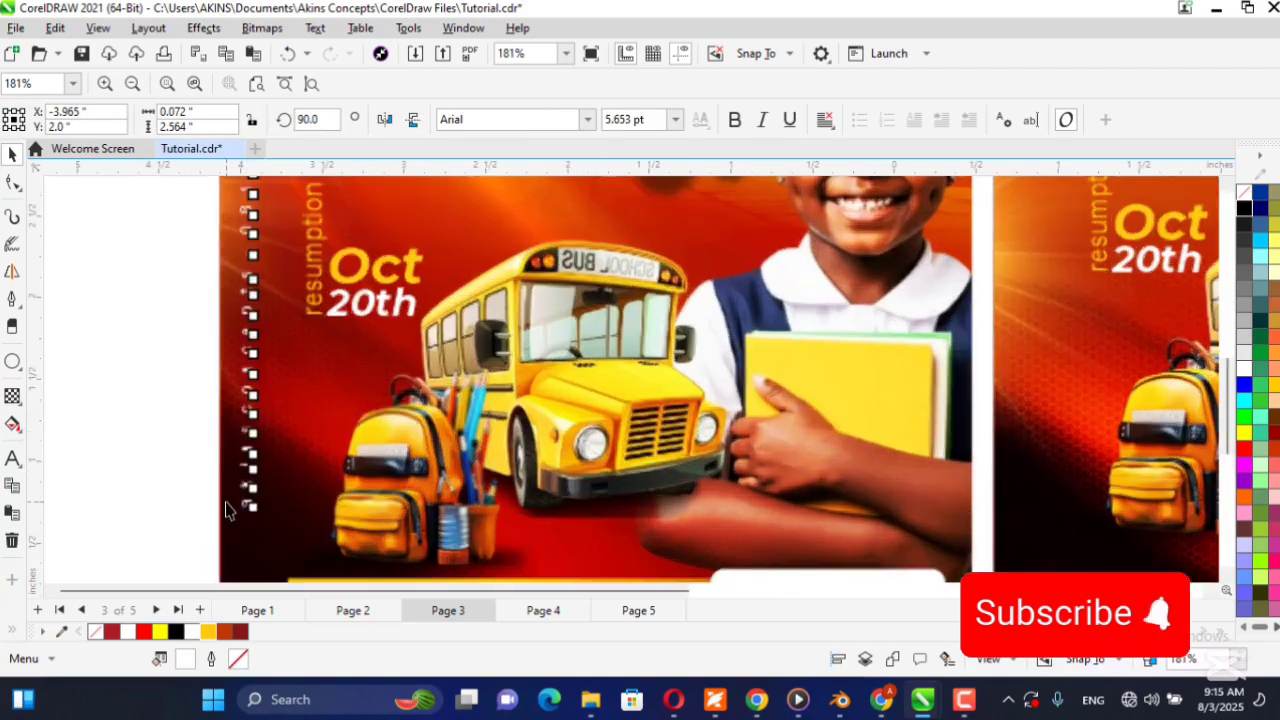
{"action": "scroll", "coordinate": [259, 374], "scroll_direction": "down", "scroll_amount": 1}
{"action": "scroll", "coordinate": [259, 374], "scroll_direction": "down", "scroll_amount": 5}
{"action": "scroll", "coordinate": [240, 286], "scroll_direction": "up", "scroll_amount": 1}
{"action": "scroll", "coordinate": [264, 337], "scroll_direction": "down", "scroll_amount": 2}
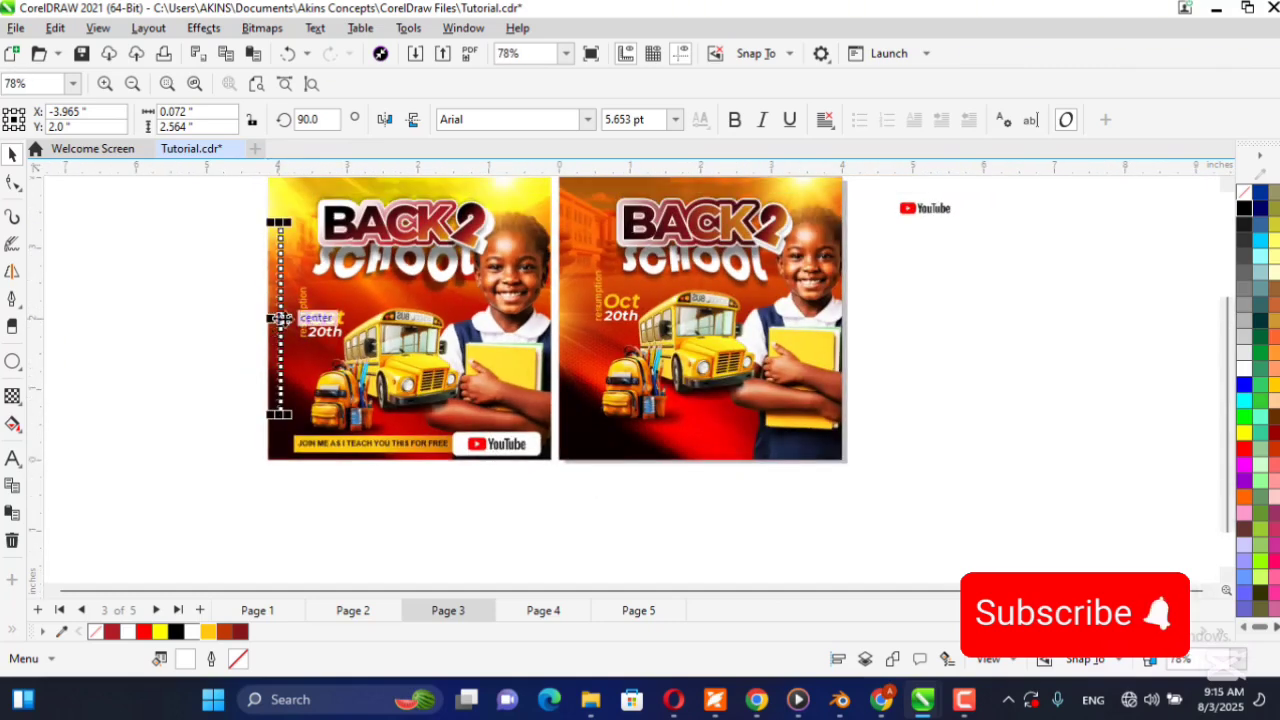
{"action": "left_click_drag", "start_coordinate": [281, 318], "coordinate": [571, 316]}
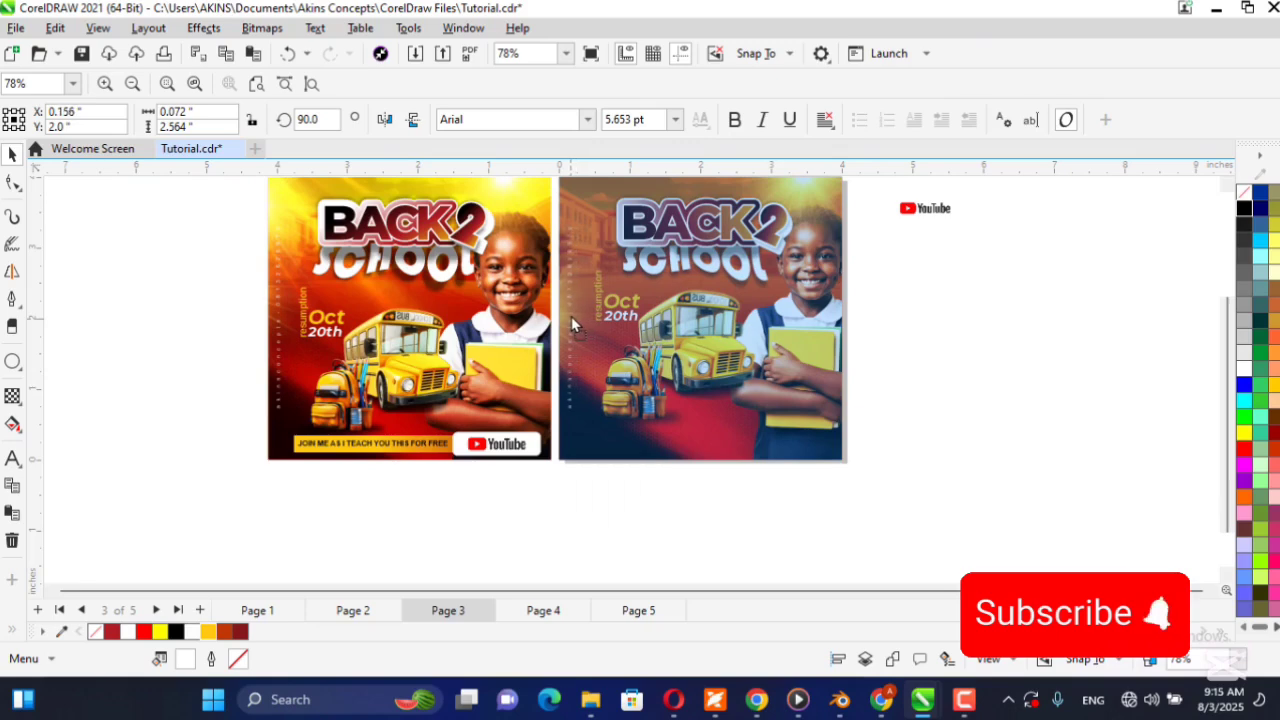
{"action": "left_click", "coordinate": [1054, 360]}
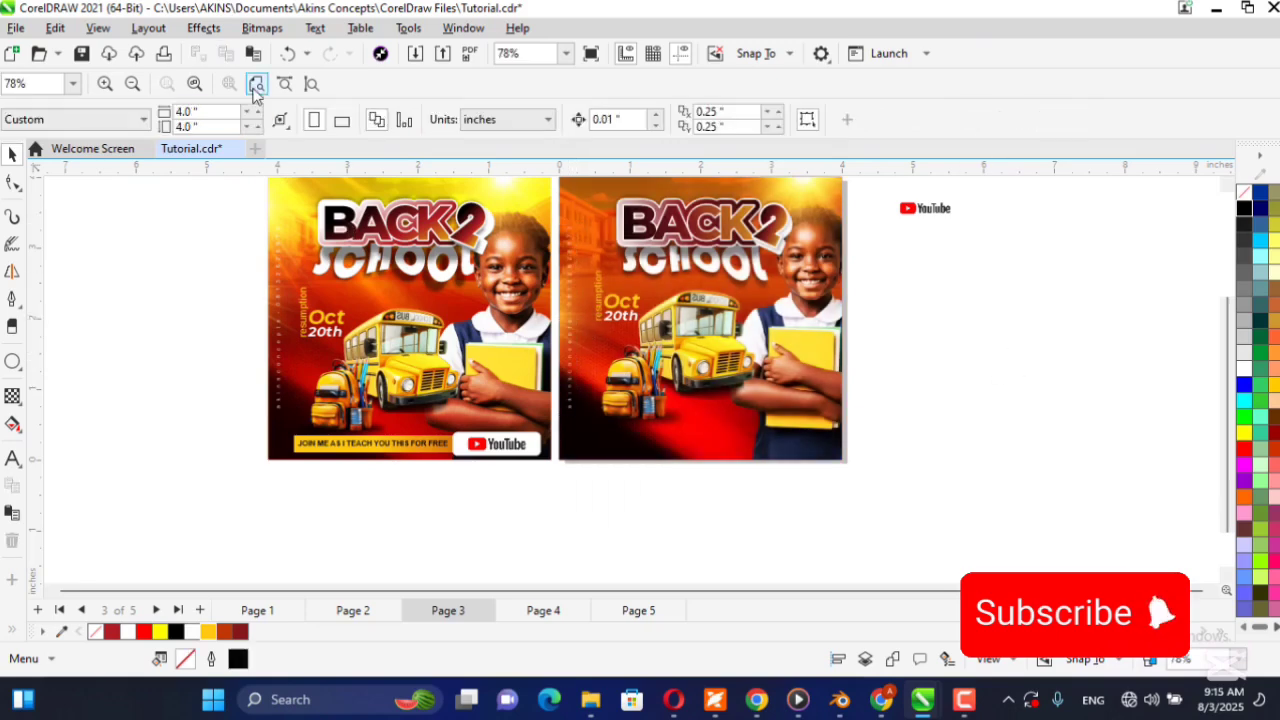
{"action": "scroll", "coordinate": [885, 484], "scroll_direction": "up", "scroll_amount": 1}
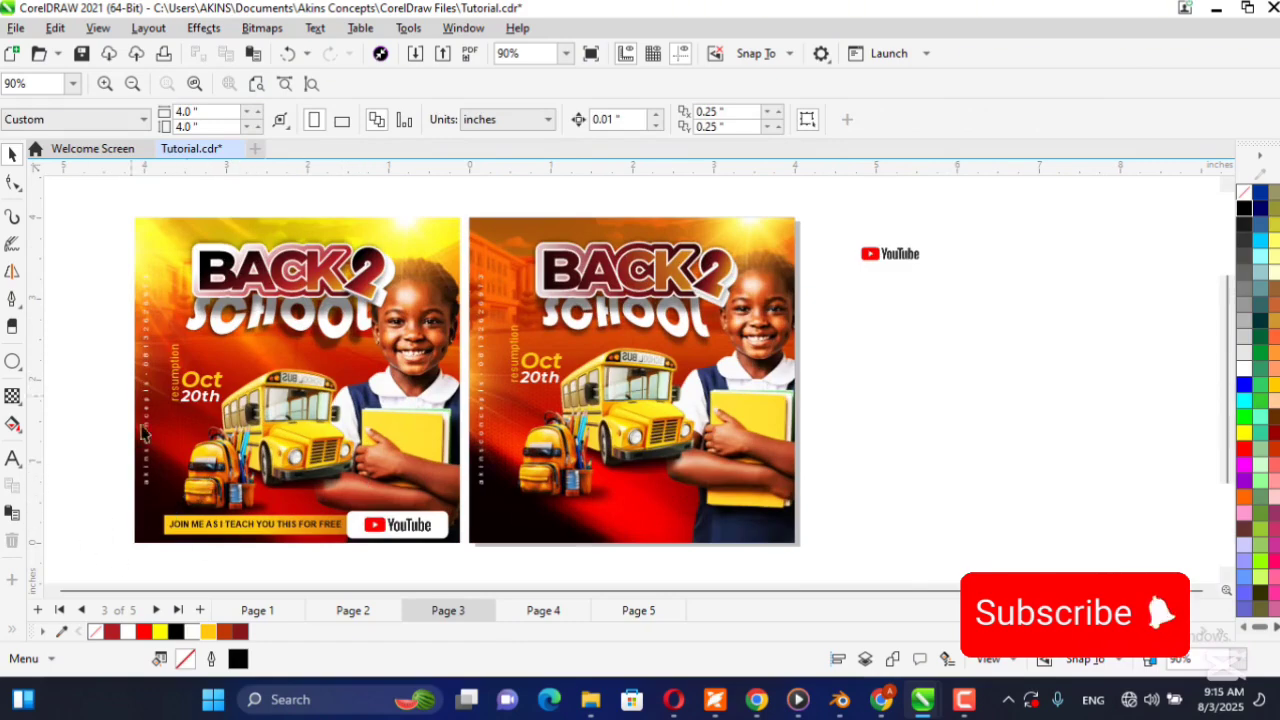
Fill the new flyer's background frame with a vertical linear gradient from burnt orange below to the golden yellow document color above.
{"action": "left_click", "coordinate": [639, 507]}
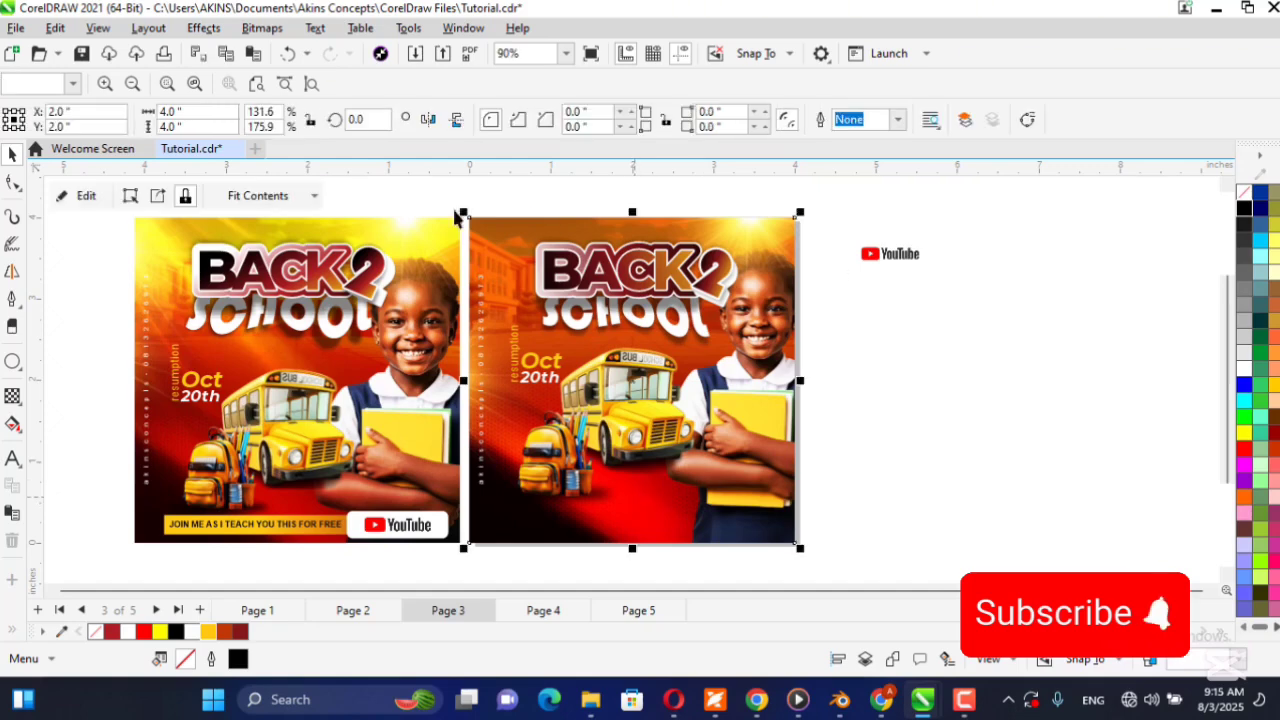
{"action": "left_click", "coordinate": [12, 424]}
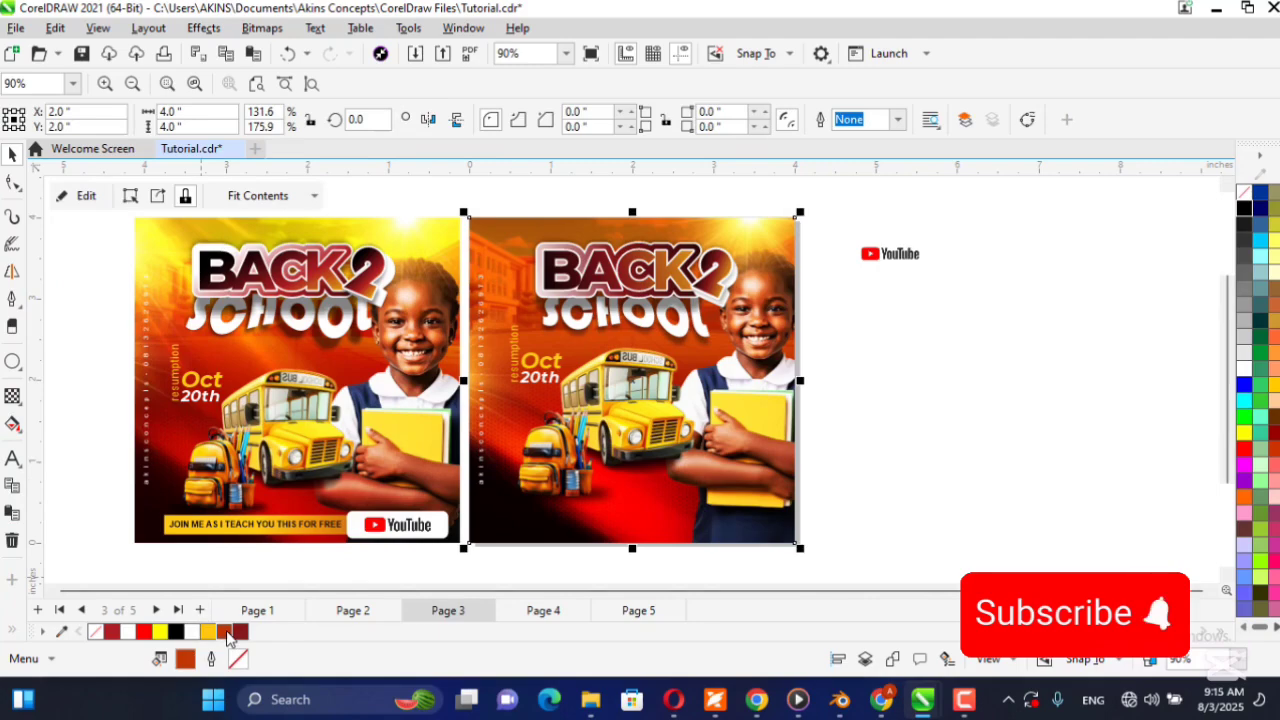
{"action": "left_click", "coordinate": [12, 424]}
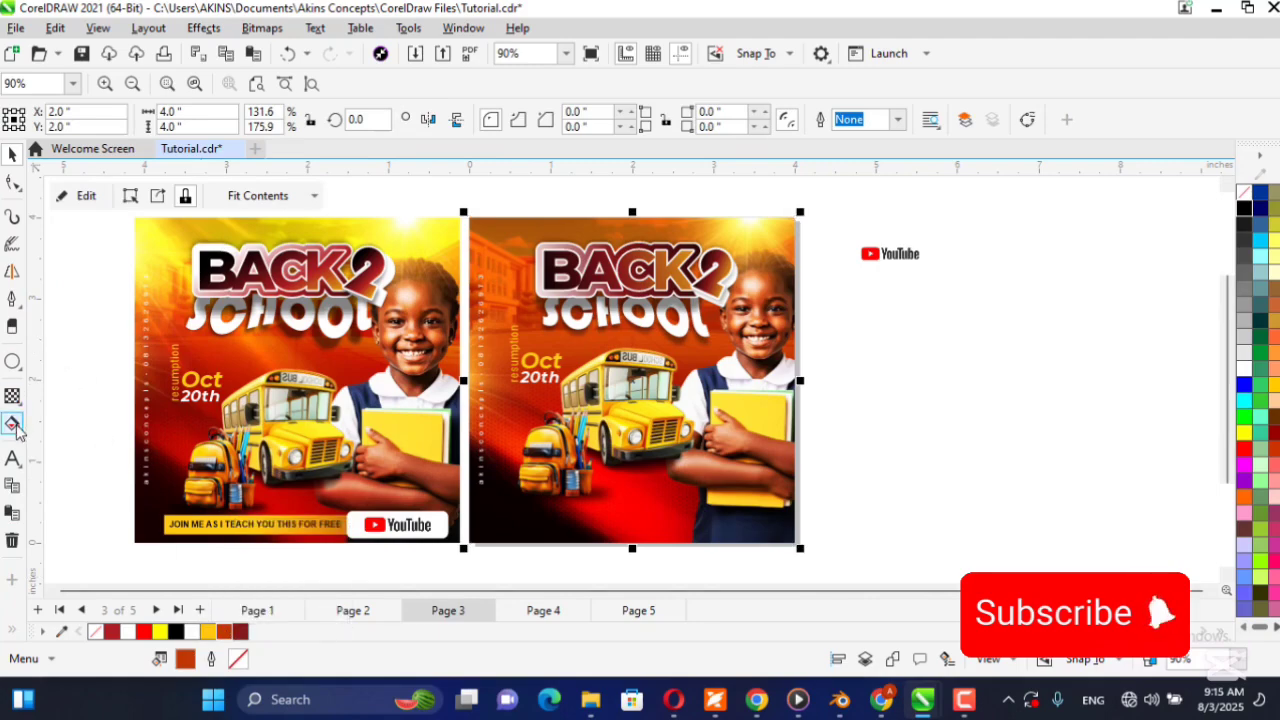
{"action": "left_click_drag", "start_coordinate": [505, 566], "coordinate": [507, 257]}
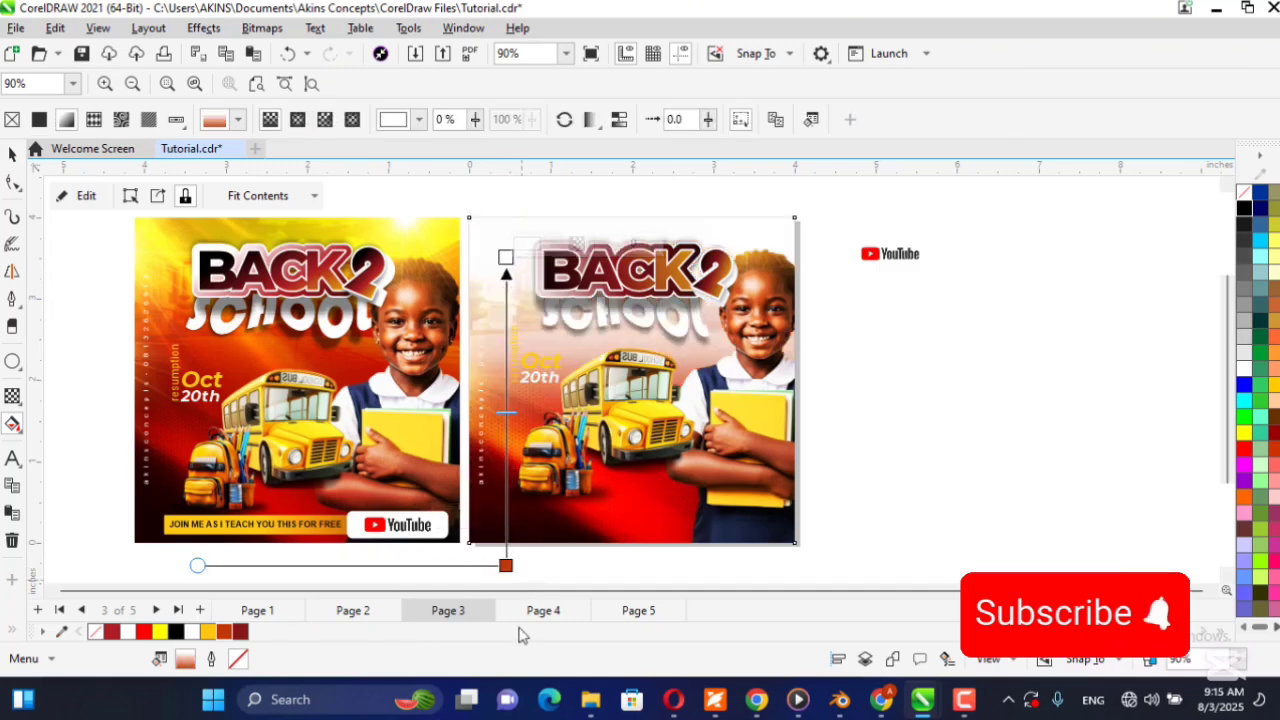
{"action": "left_click", "coordinate": [210, 632]}
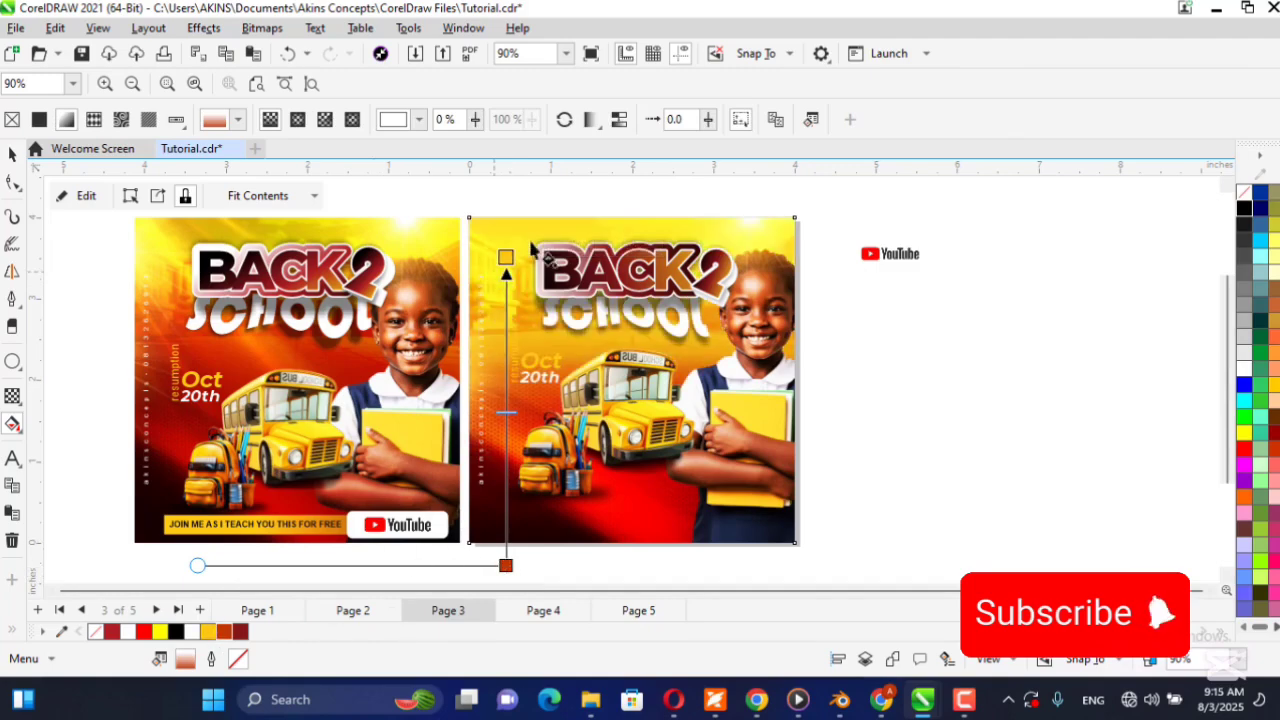
Center and shorten the background gradient so golden yellow starts above the flyer's top edge and burnt orange begins at the bus roof.
{"action": "left_click_drag", "start_coordinate": [507, 258], "coordinate": [506, 205]}
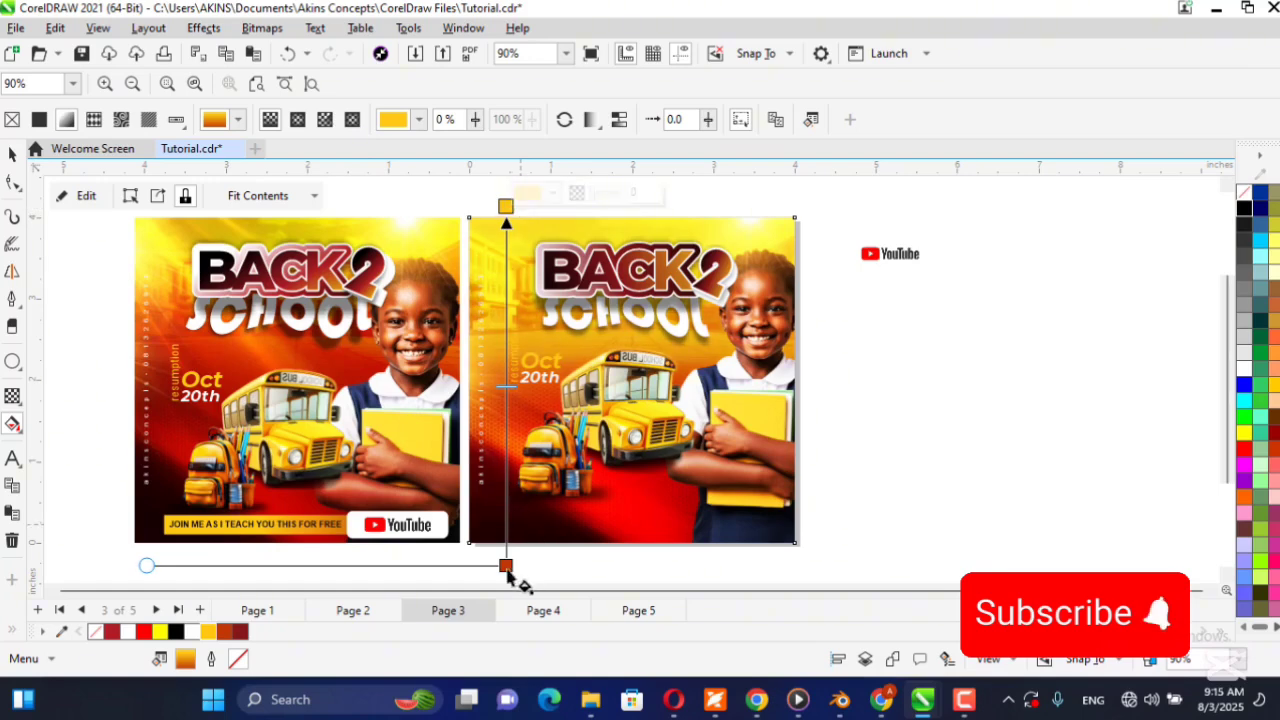
{"action": "left_click_drag", "start_coordinate": [506, 565], "coordinate": [505, 495]}
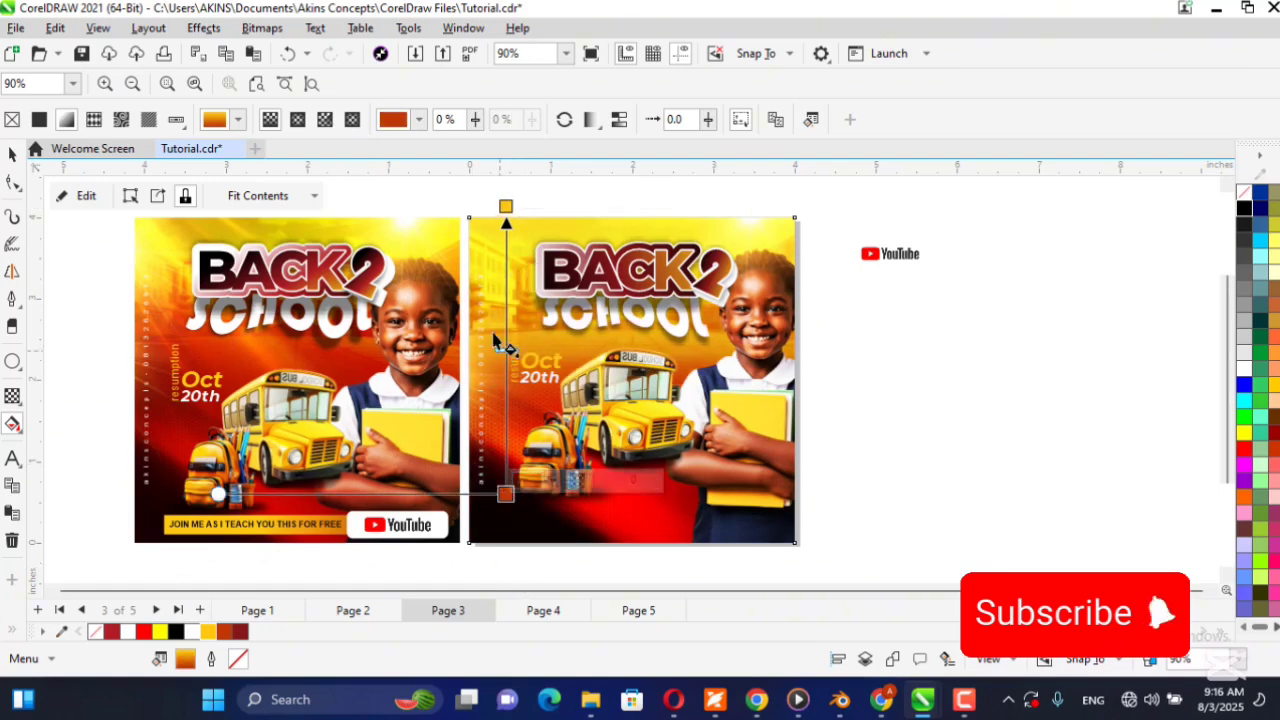
{"action": "left_click_drag", "start_coordinate": [506, 349], "coordinate": [614, 341]}
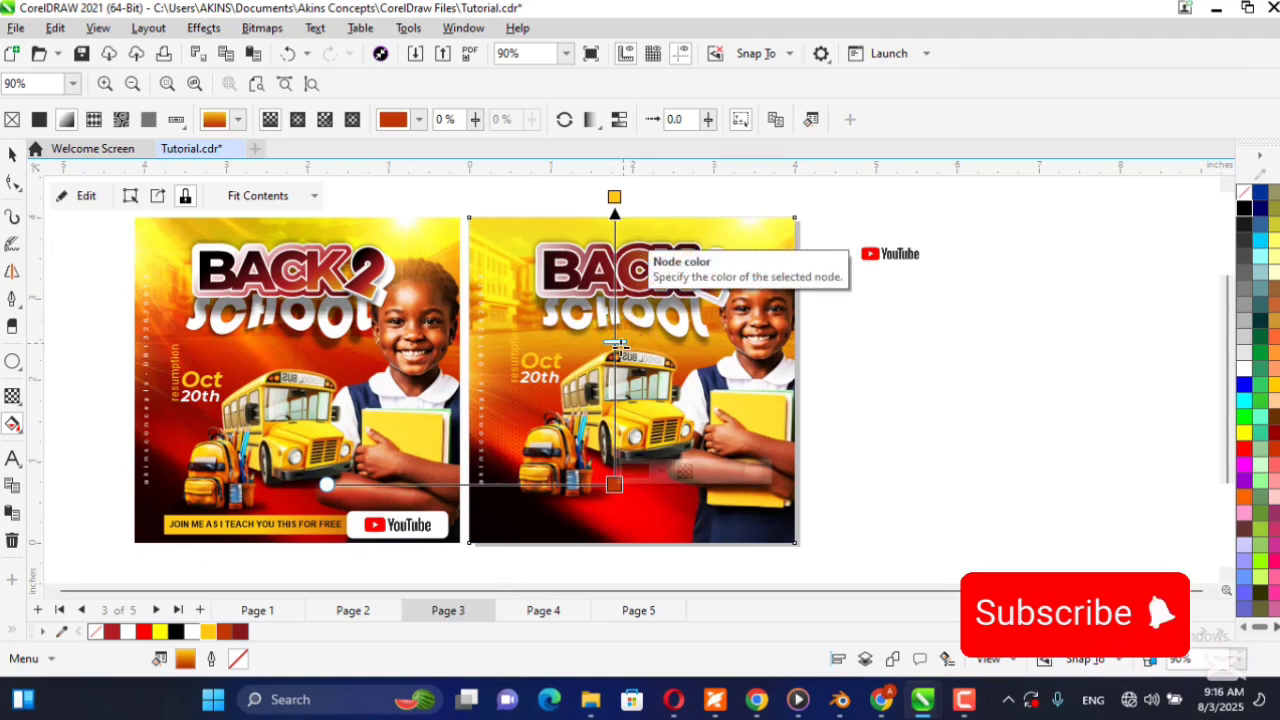
{"action": "left_click_drag", "start_coordinate": [614, 484], "coordinate": [606, 183]}
{"action": "left_click", "coordinate": [607, 226]}
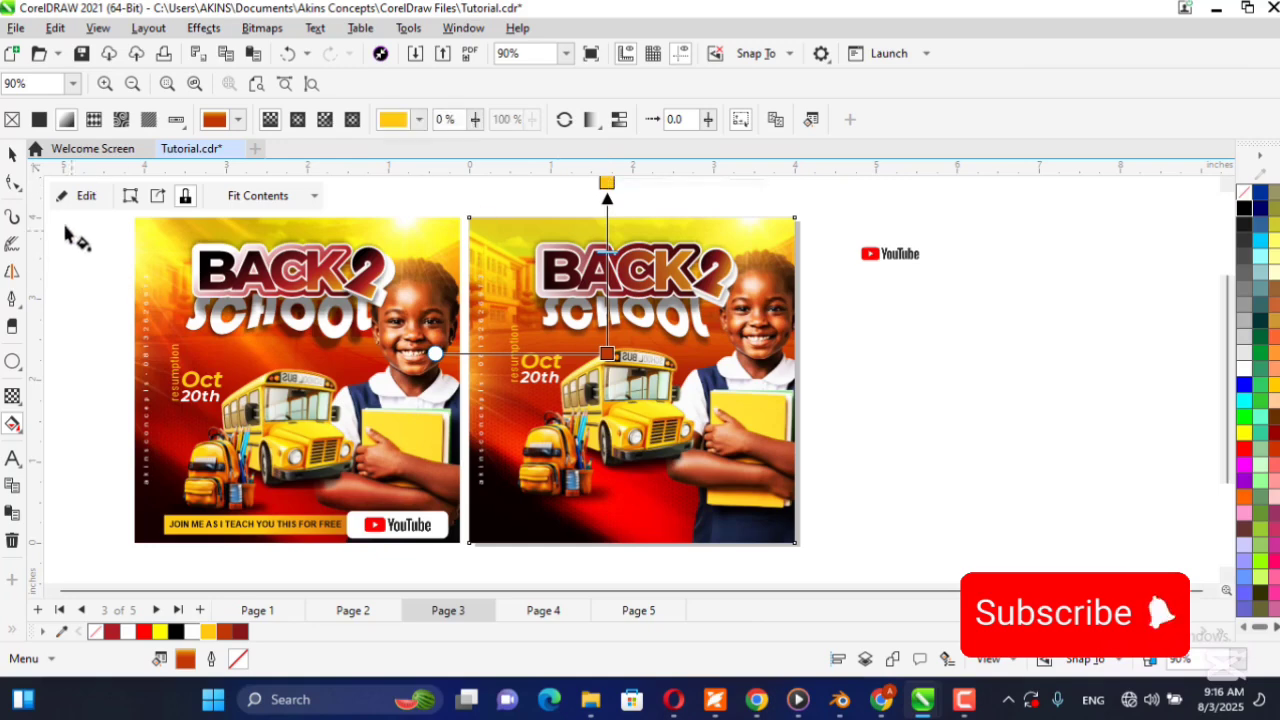
{"action": "left_click", "coordinate": [12, 154]}
{"action": "left_click", "coordinate": [977, 468]}
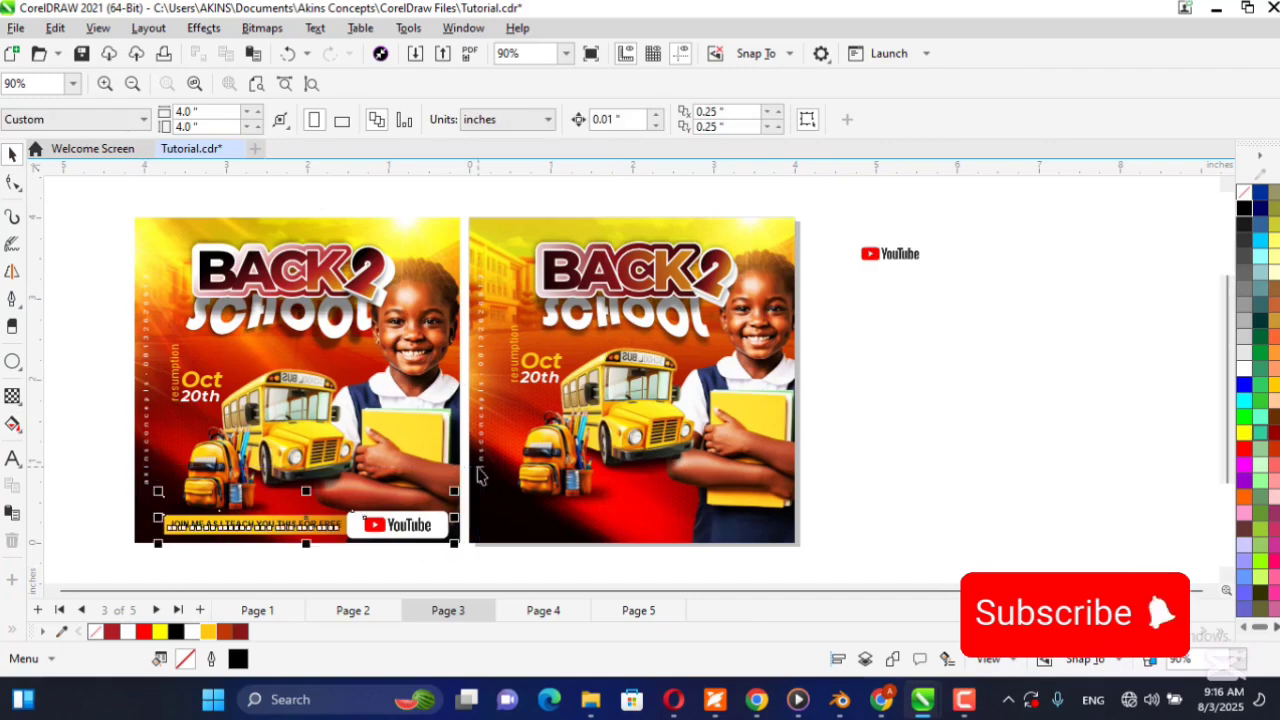
Copy the "JOIN ME AS I TEACH YOU THIS FOR FREE" banner with its YouTube badge from the reference to the new flyer's bottom edge.
{"action": "left_click", "coordinate": [445, 530]}
{"action": "left_click", "coordinate": [869, 260]}
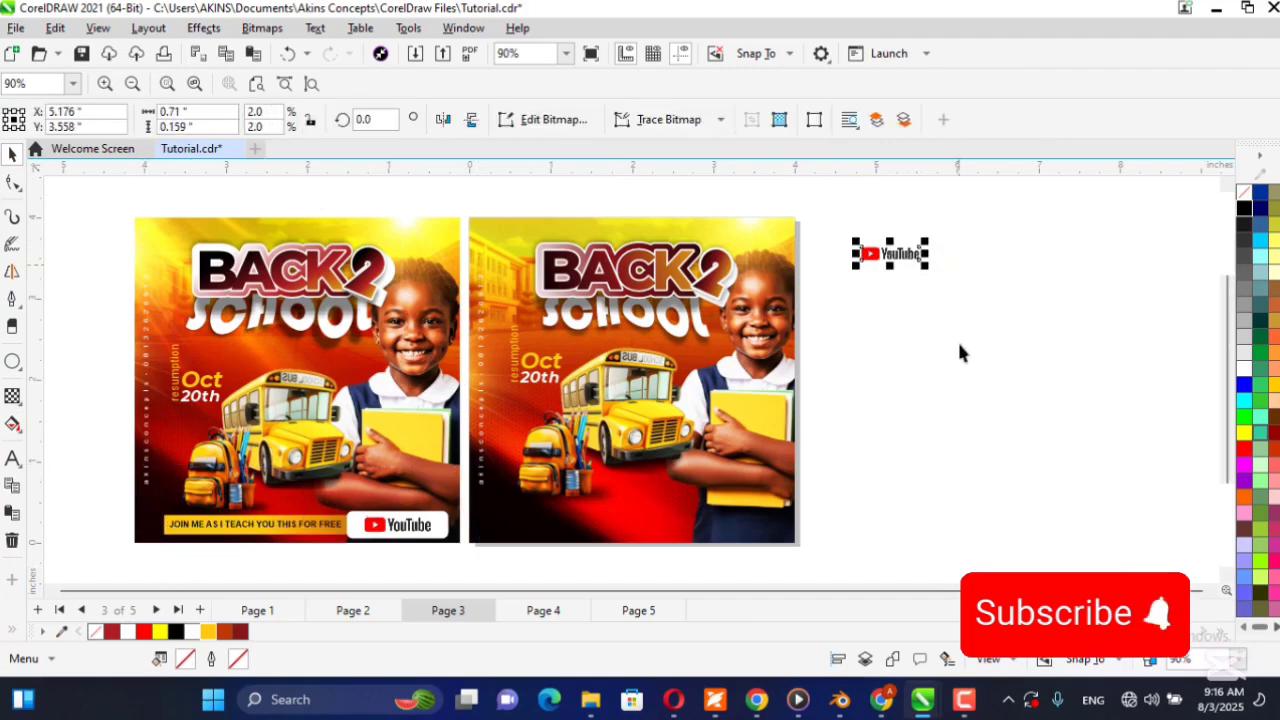
{"action": "left_click", "coordinate": [200, 568]}
{"action": "left_click_drag", "start_coordinate": [181, 576], "coordinate": [491, 501]}
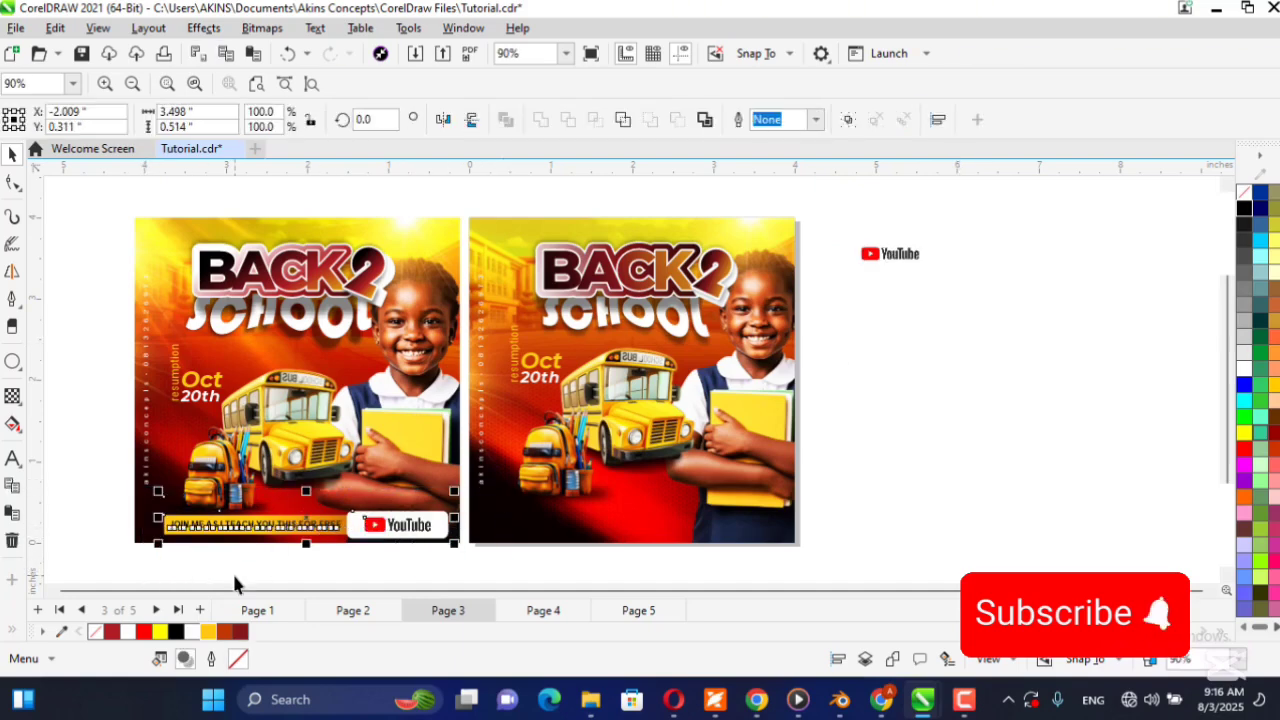
{"action": "left_click_drag", "start_coordinate": [139, 572], "coordinate": [546, 518]}
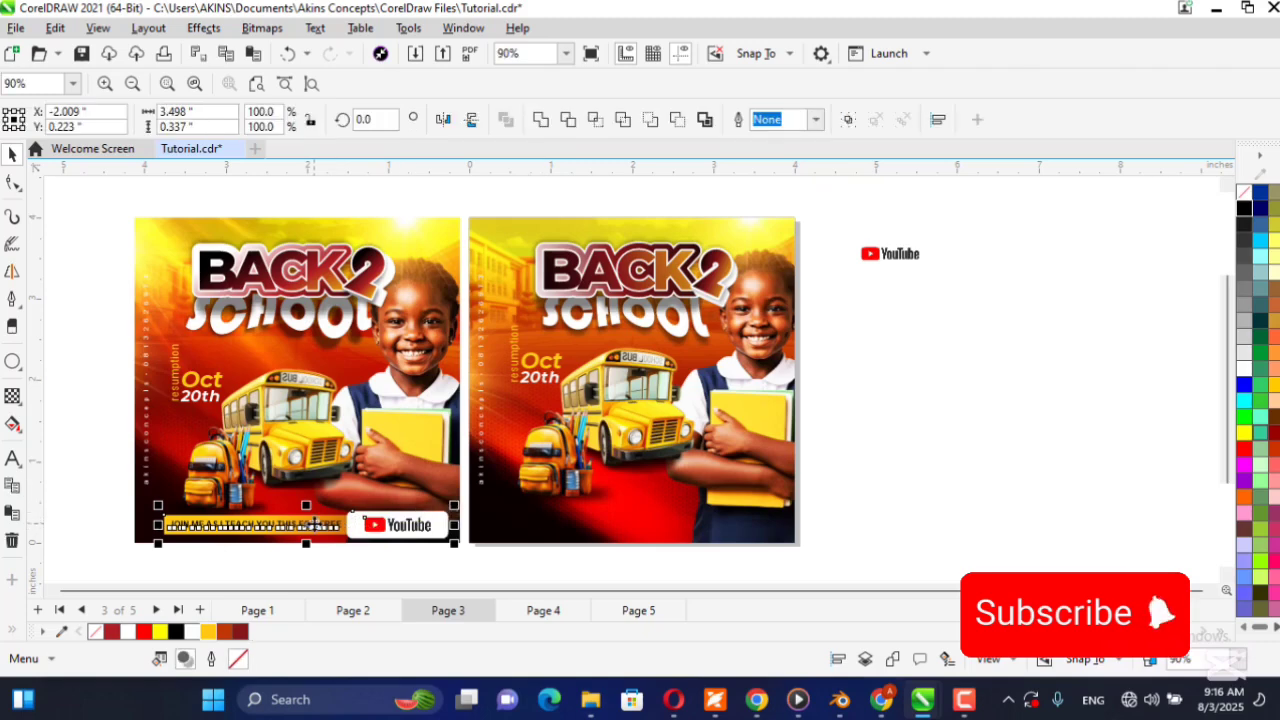
{"action": "left_click_drag", "start_coordinate": [309, 516], "coordinate": [633, 517]}
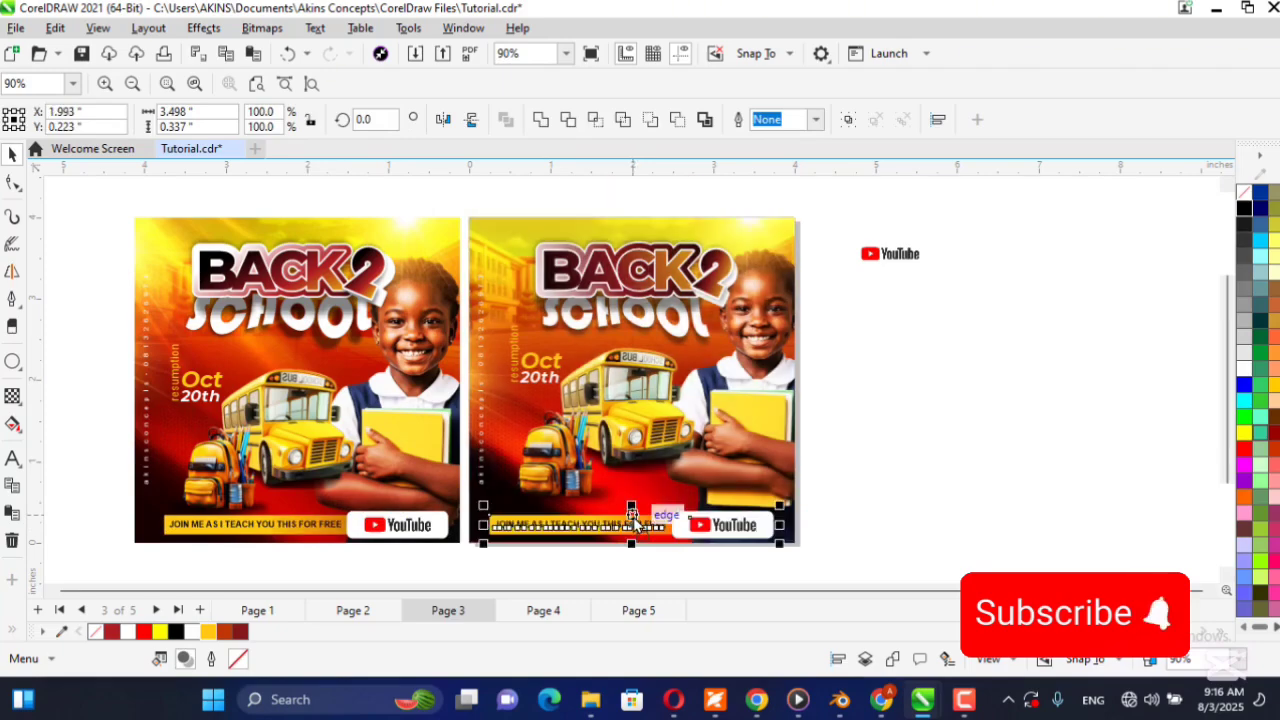
{"action": "left_click", "coordinate": [939, 429]}
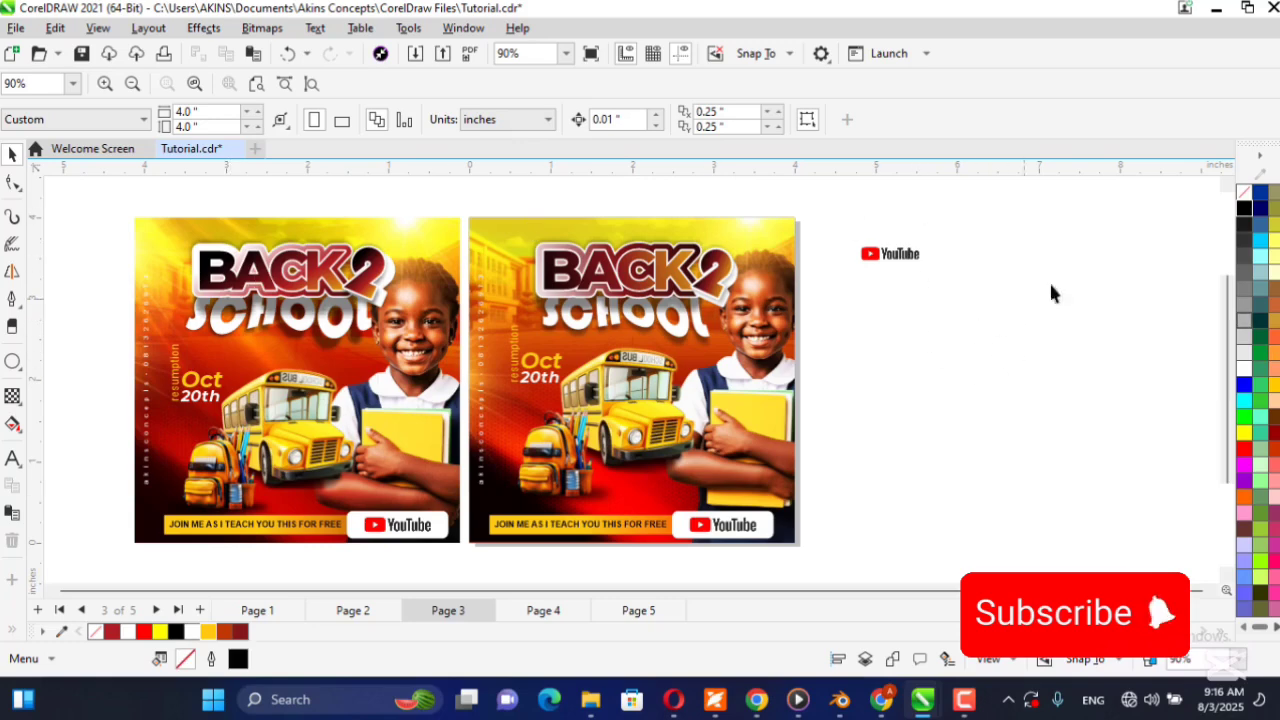
Delete the spare YouTube logo lying outside the new flyer.
{"action": "left_click", "coordinate": [887, 261]}
{"action": "key", "text": "Delete"}
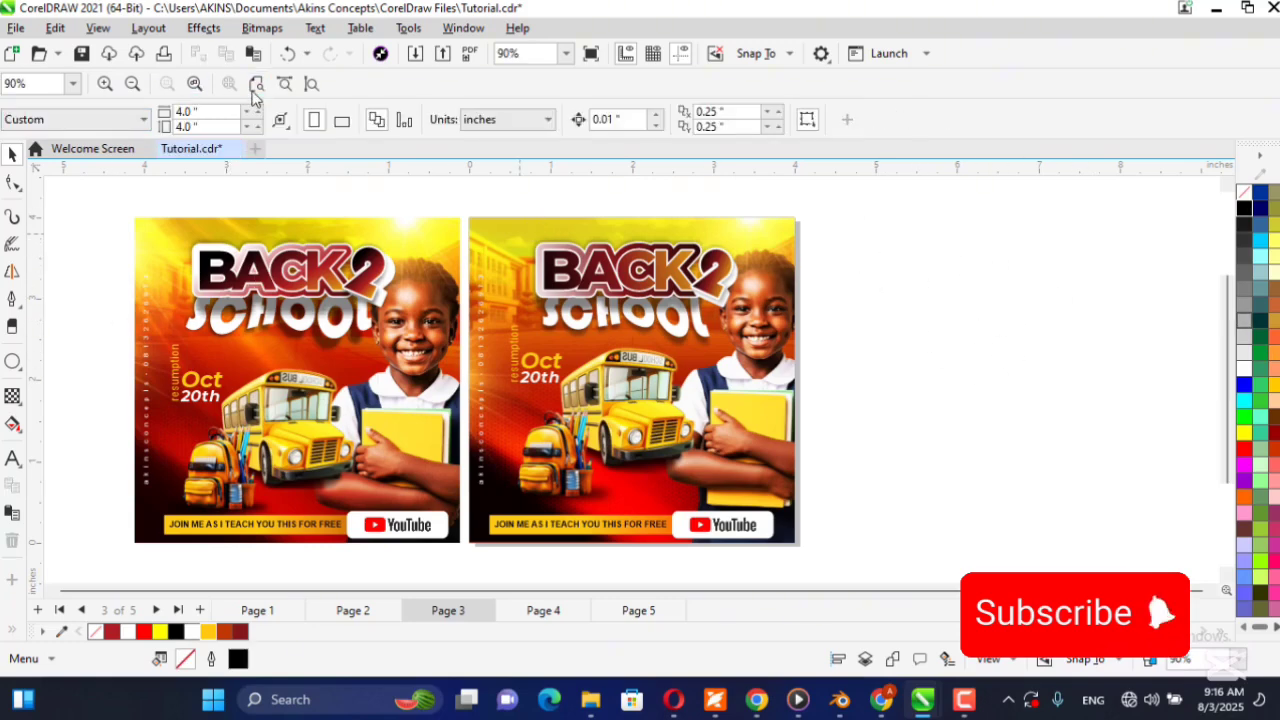
{"action": "left_click", "coordinate": [55, 595]}
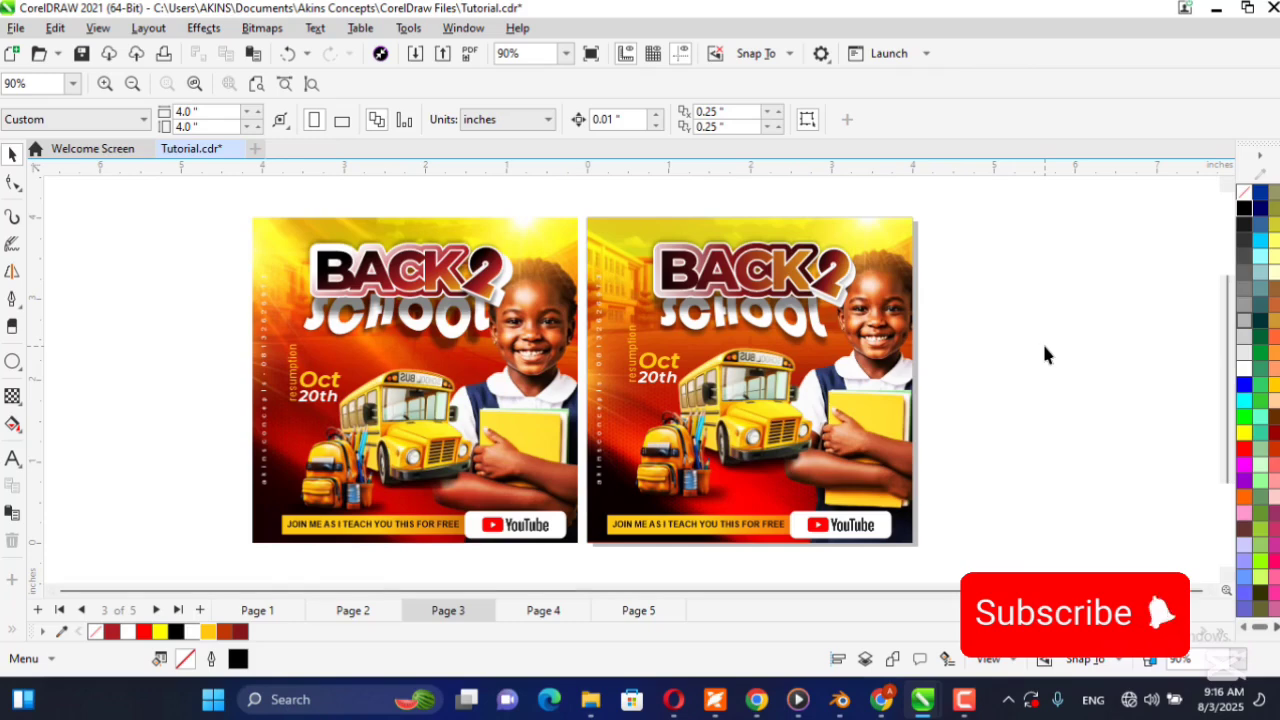